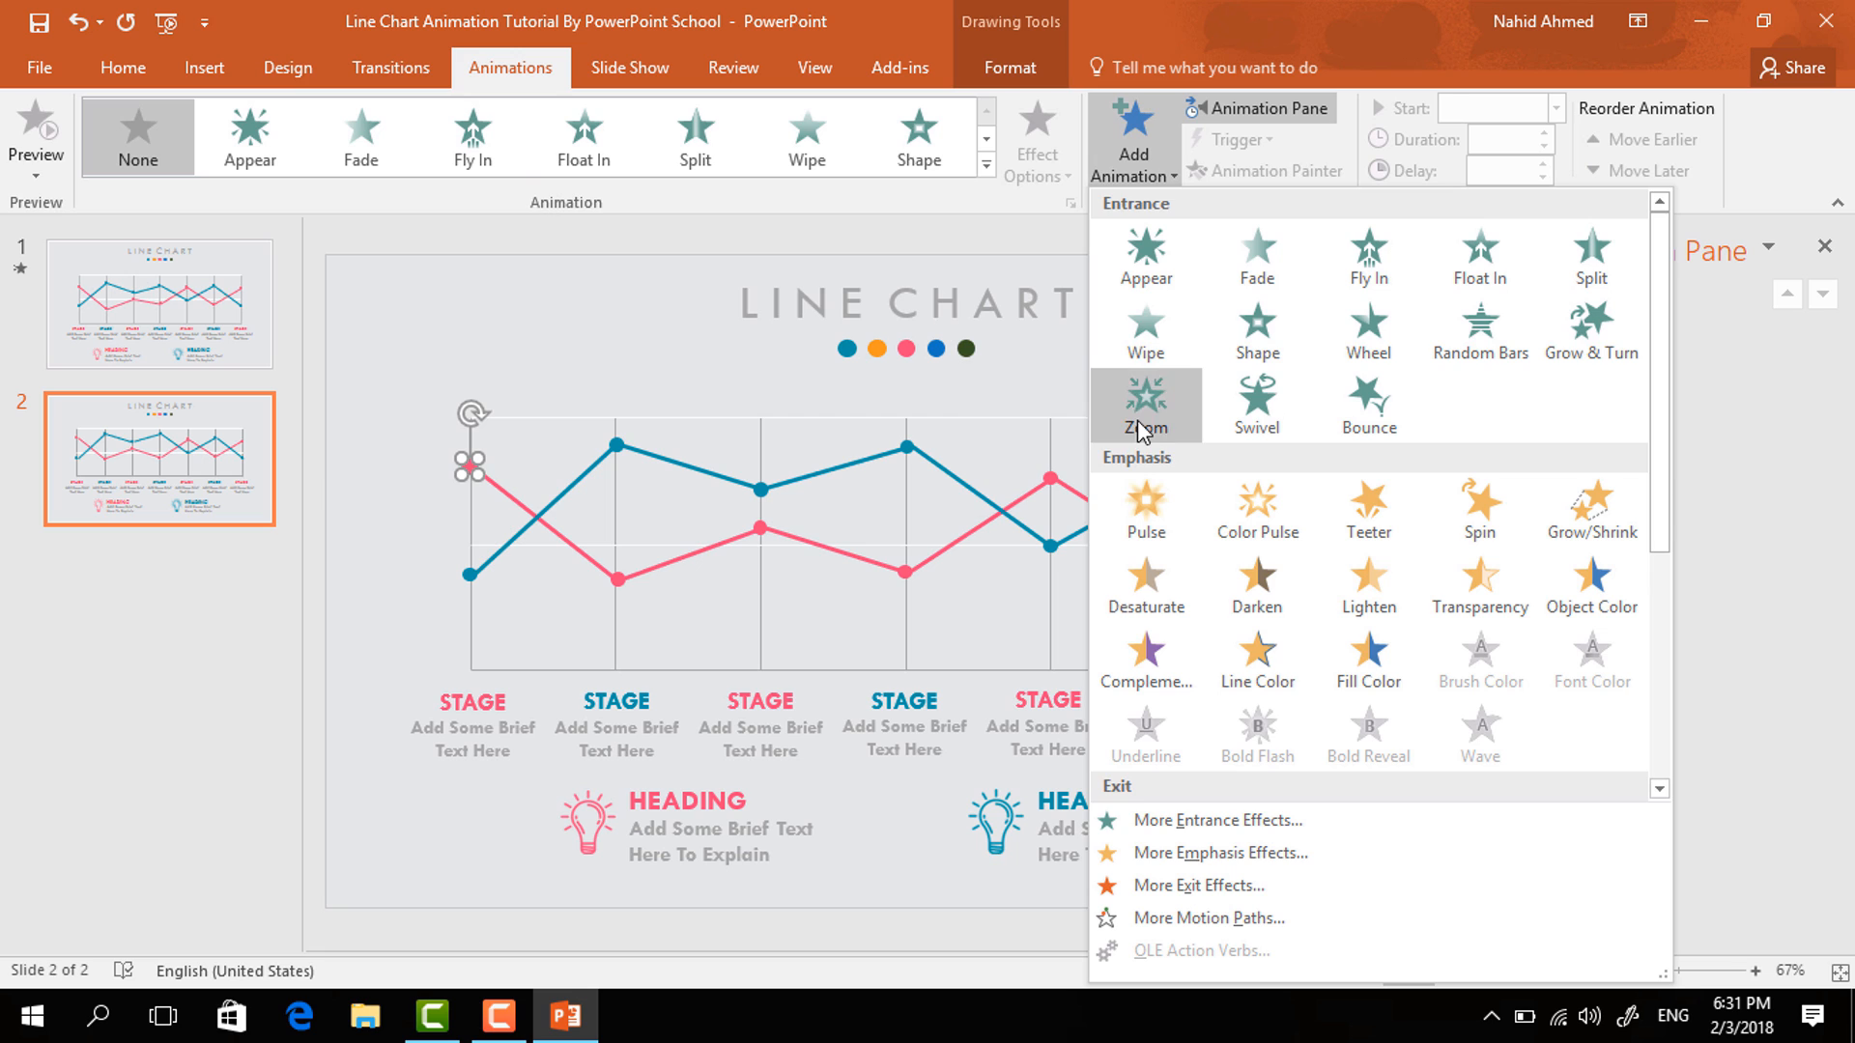
- Apply the Zoom entrance effect to the first pink data point and shorten its duration
left_click(1142, 405)
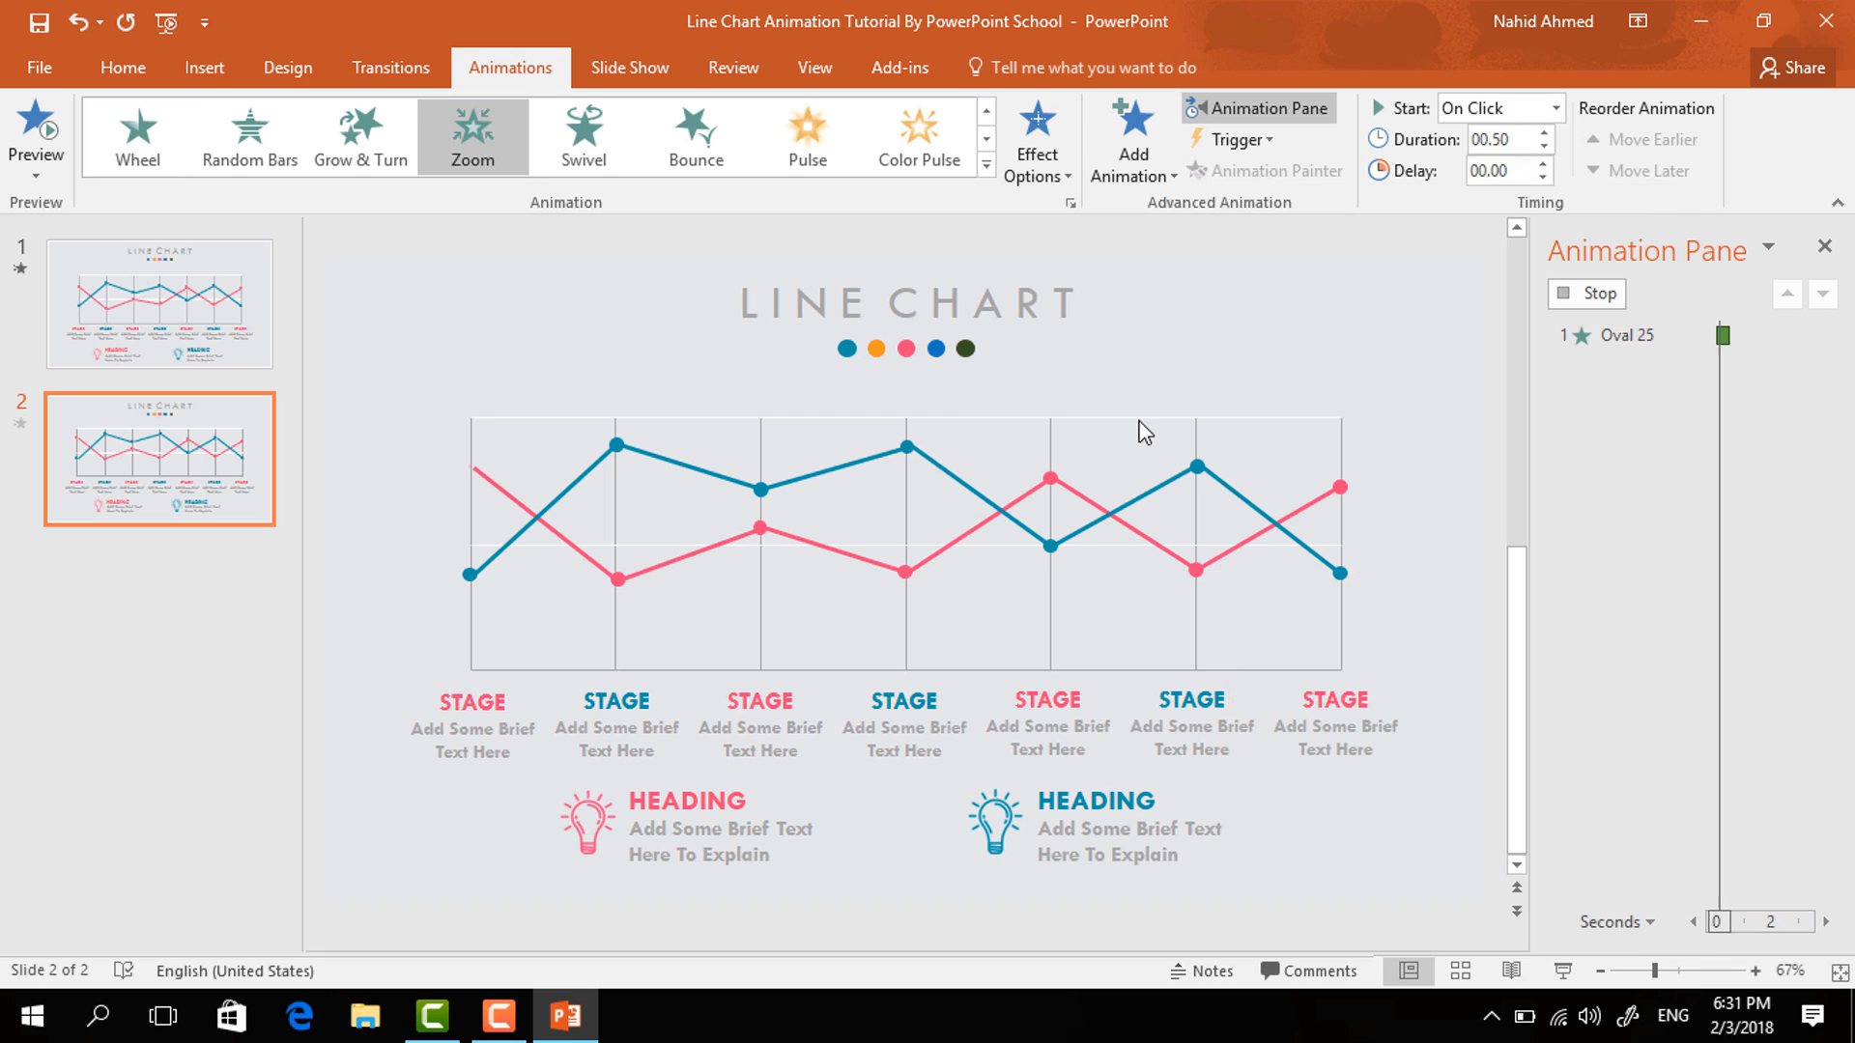
left_click(1544, 147)
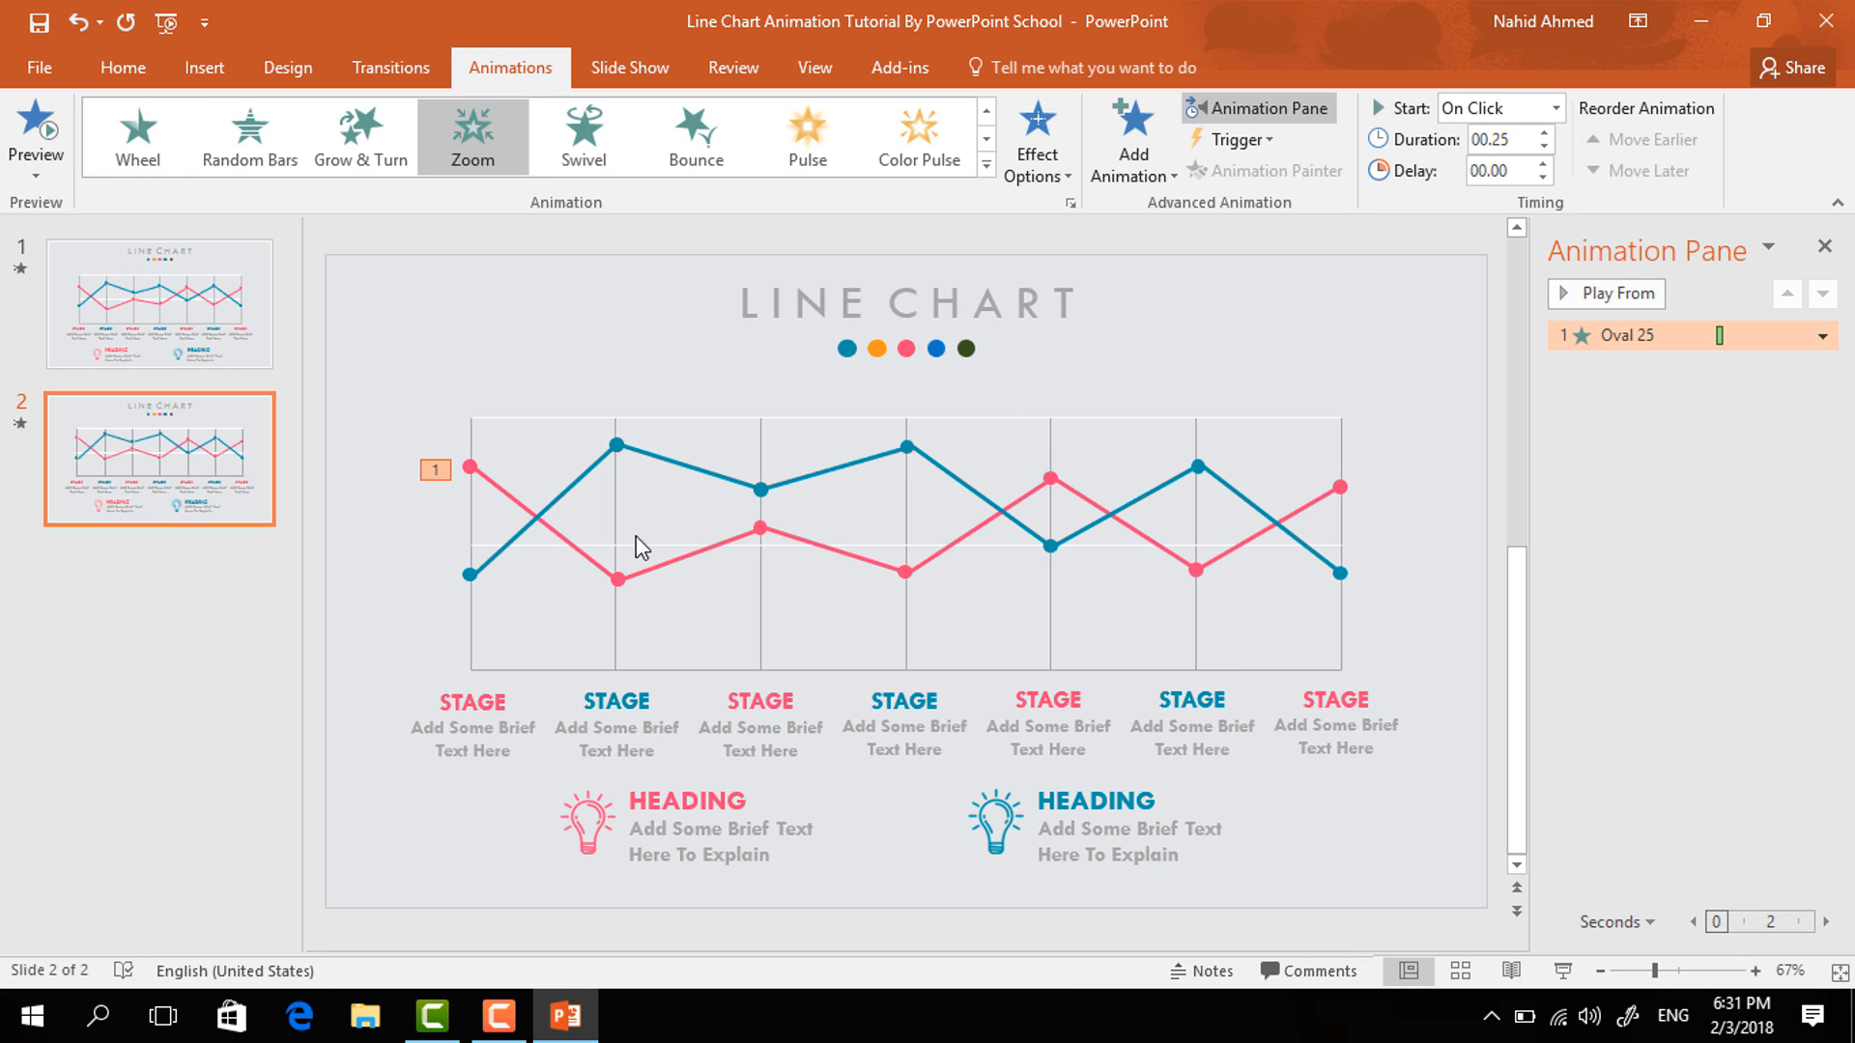
- Give the first pink line segment a Wipe entrance from the left, starting after the previous animation
left_click(566, 537)
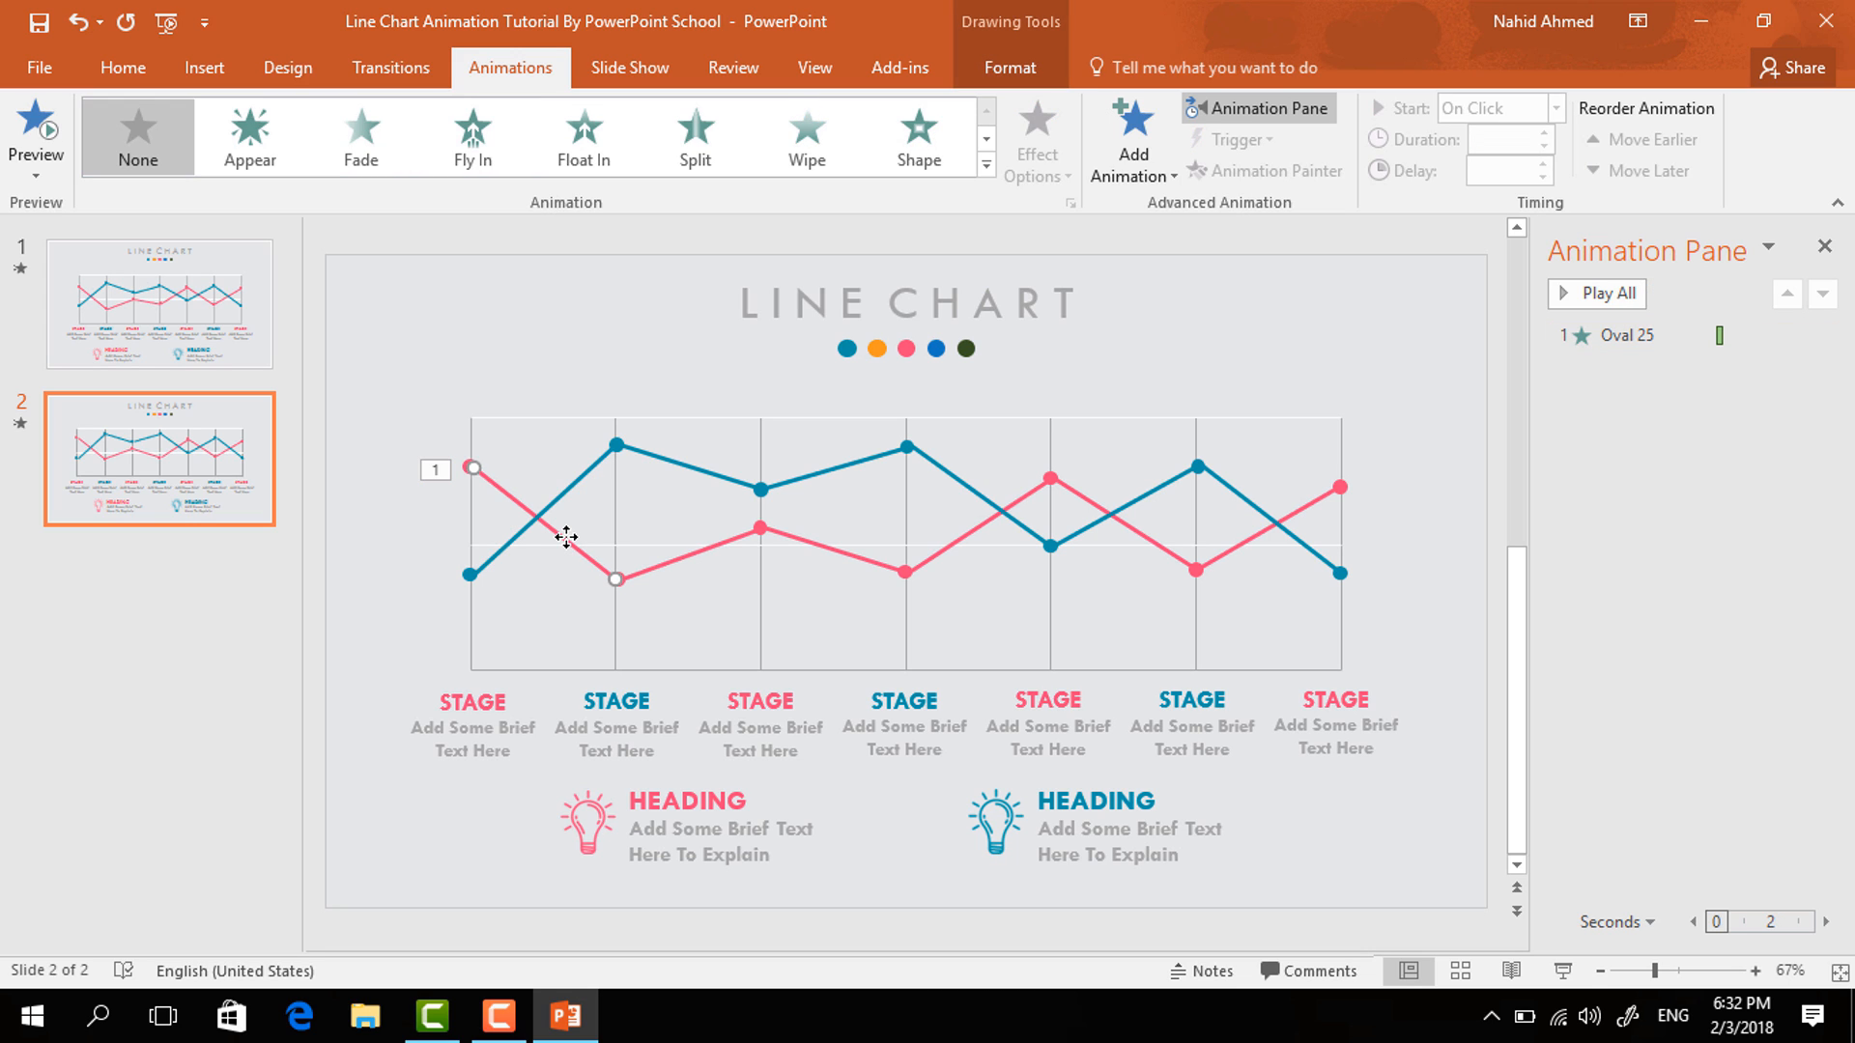
left_click(1130, 159)
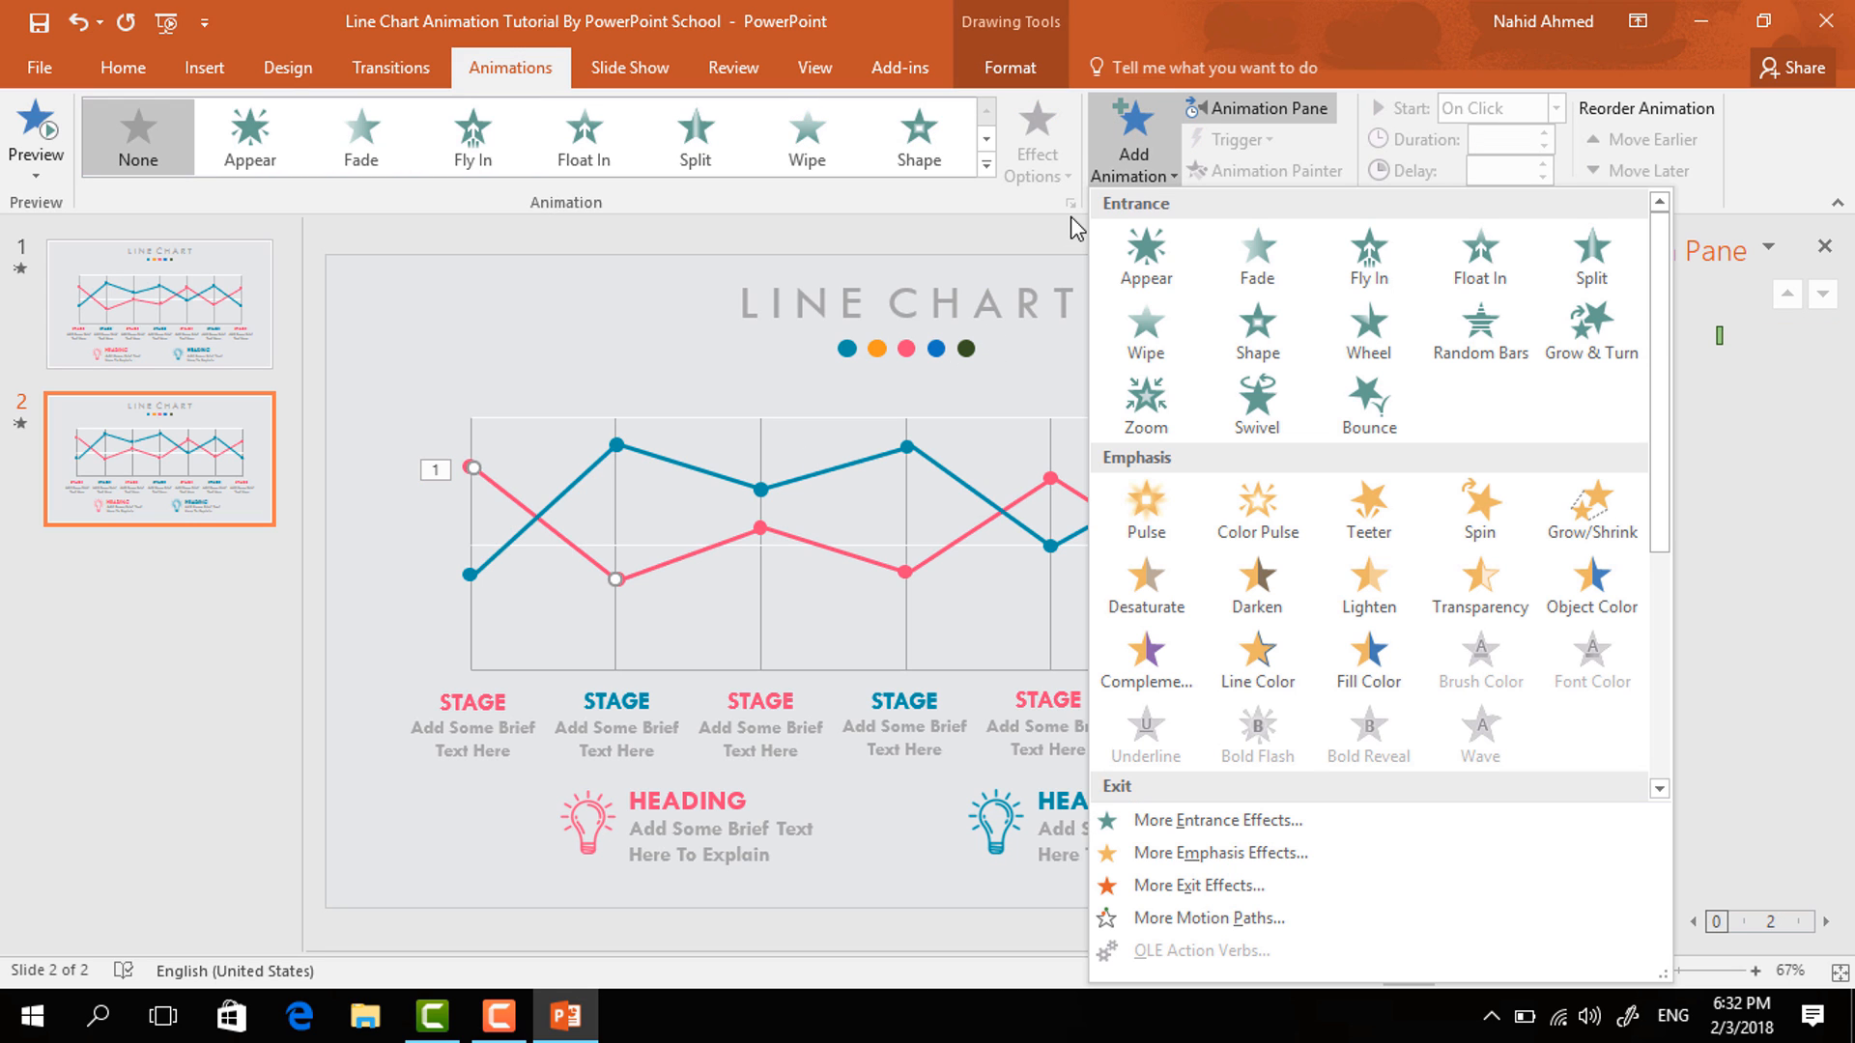
left_click(1146, 328)
left_click(1037, 145)
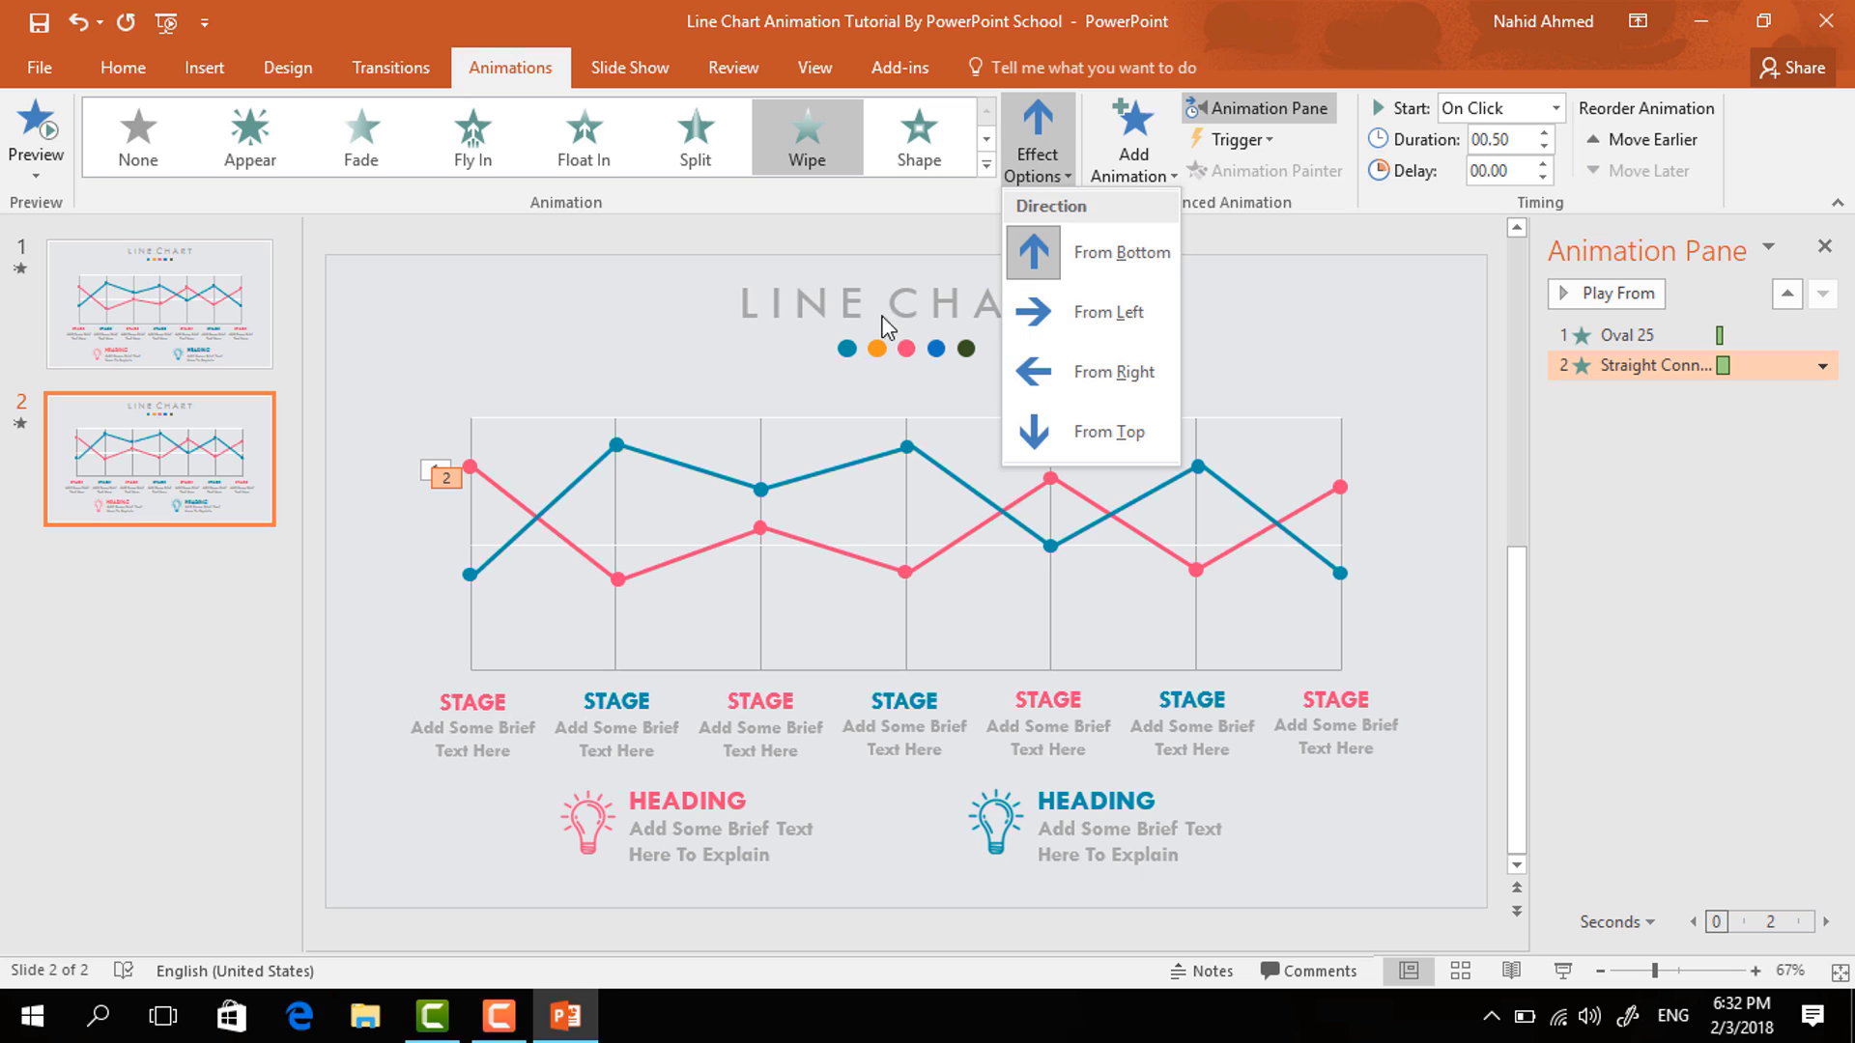
left_click(1049, 311)
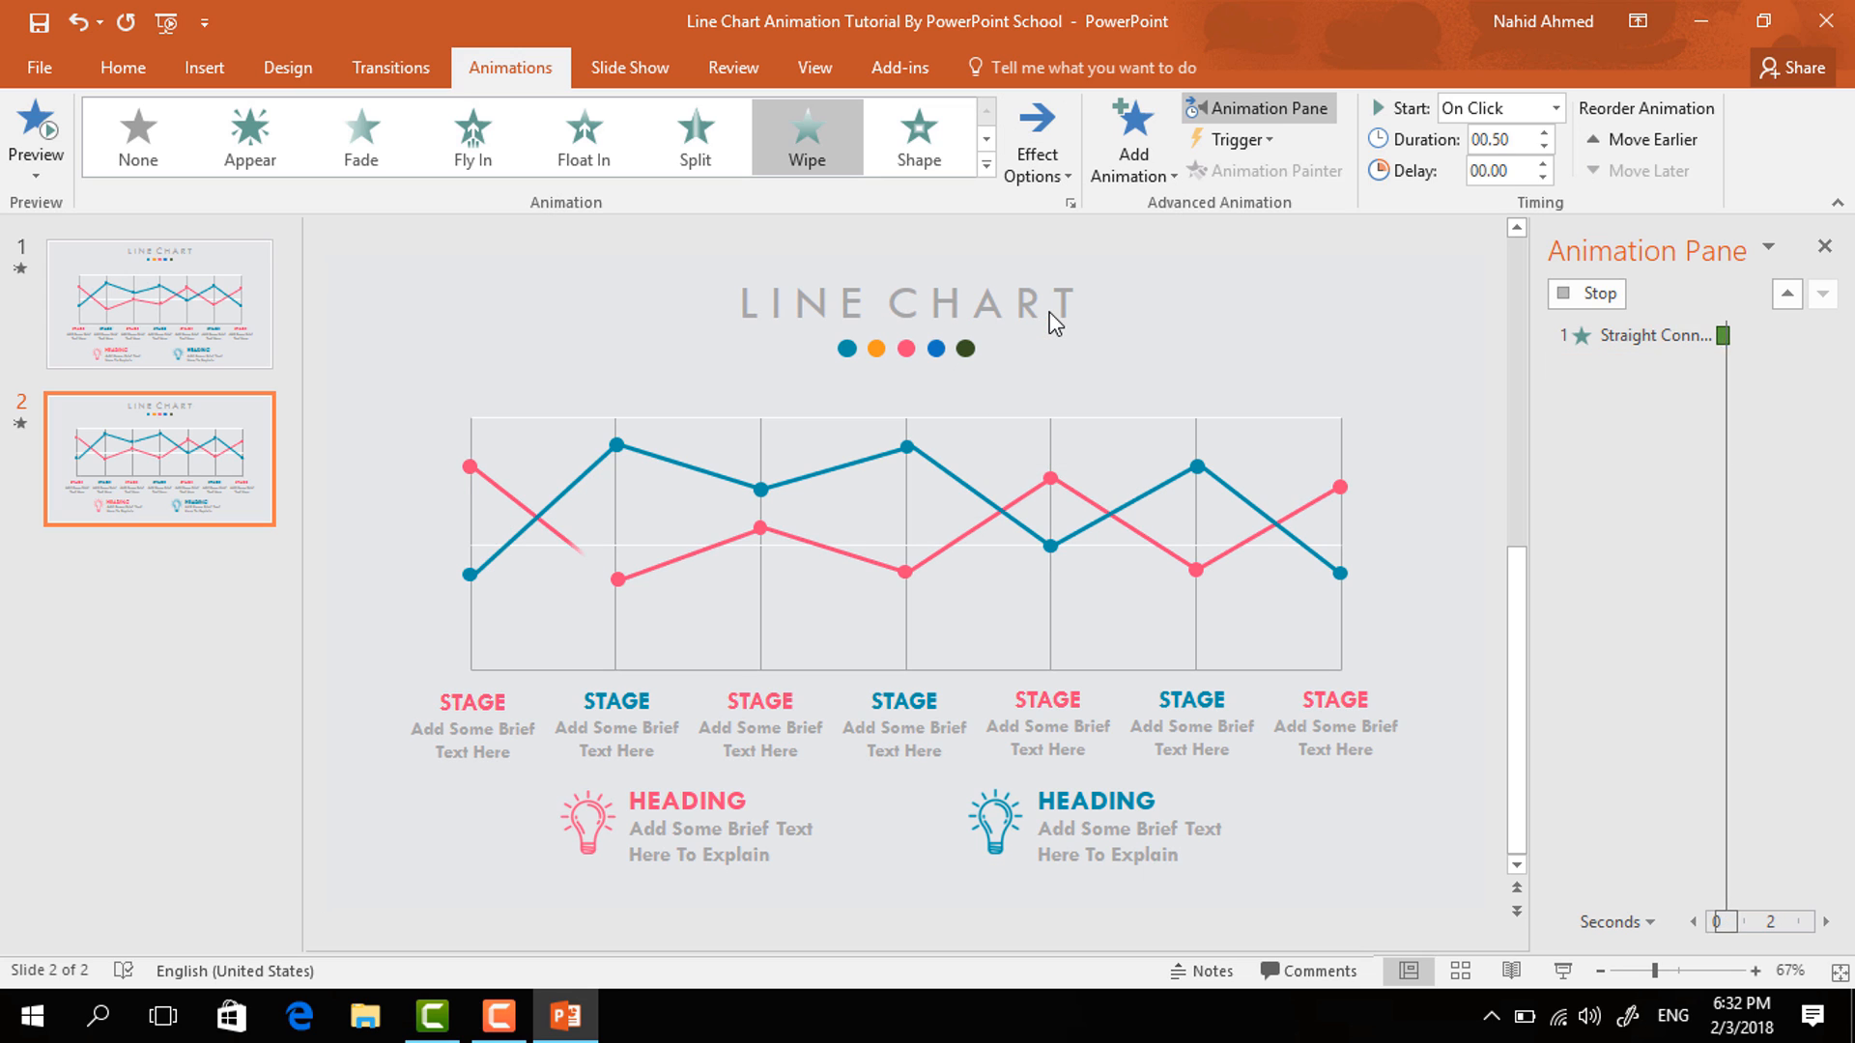
left_click(1556, 109)
left_click(1500, 193)
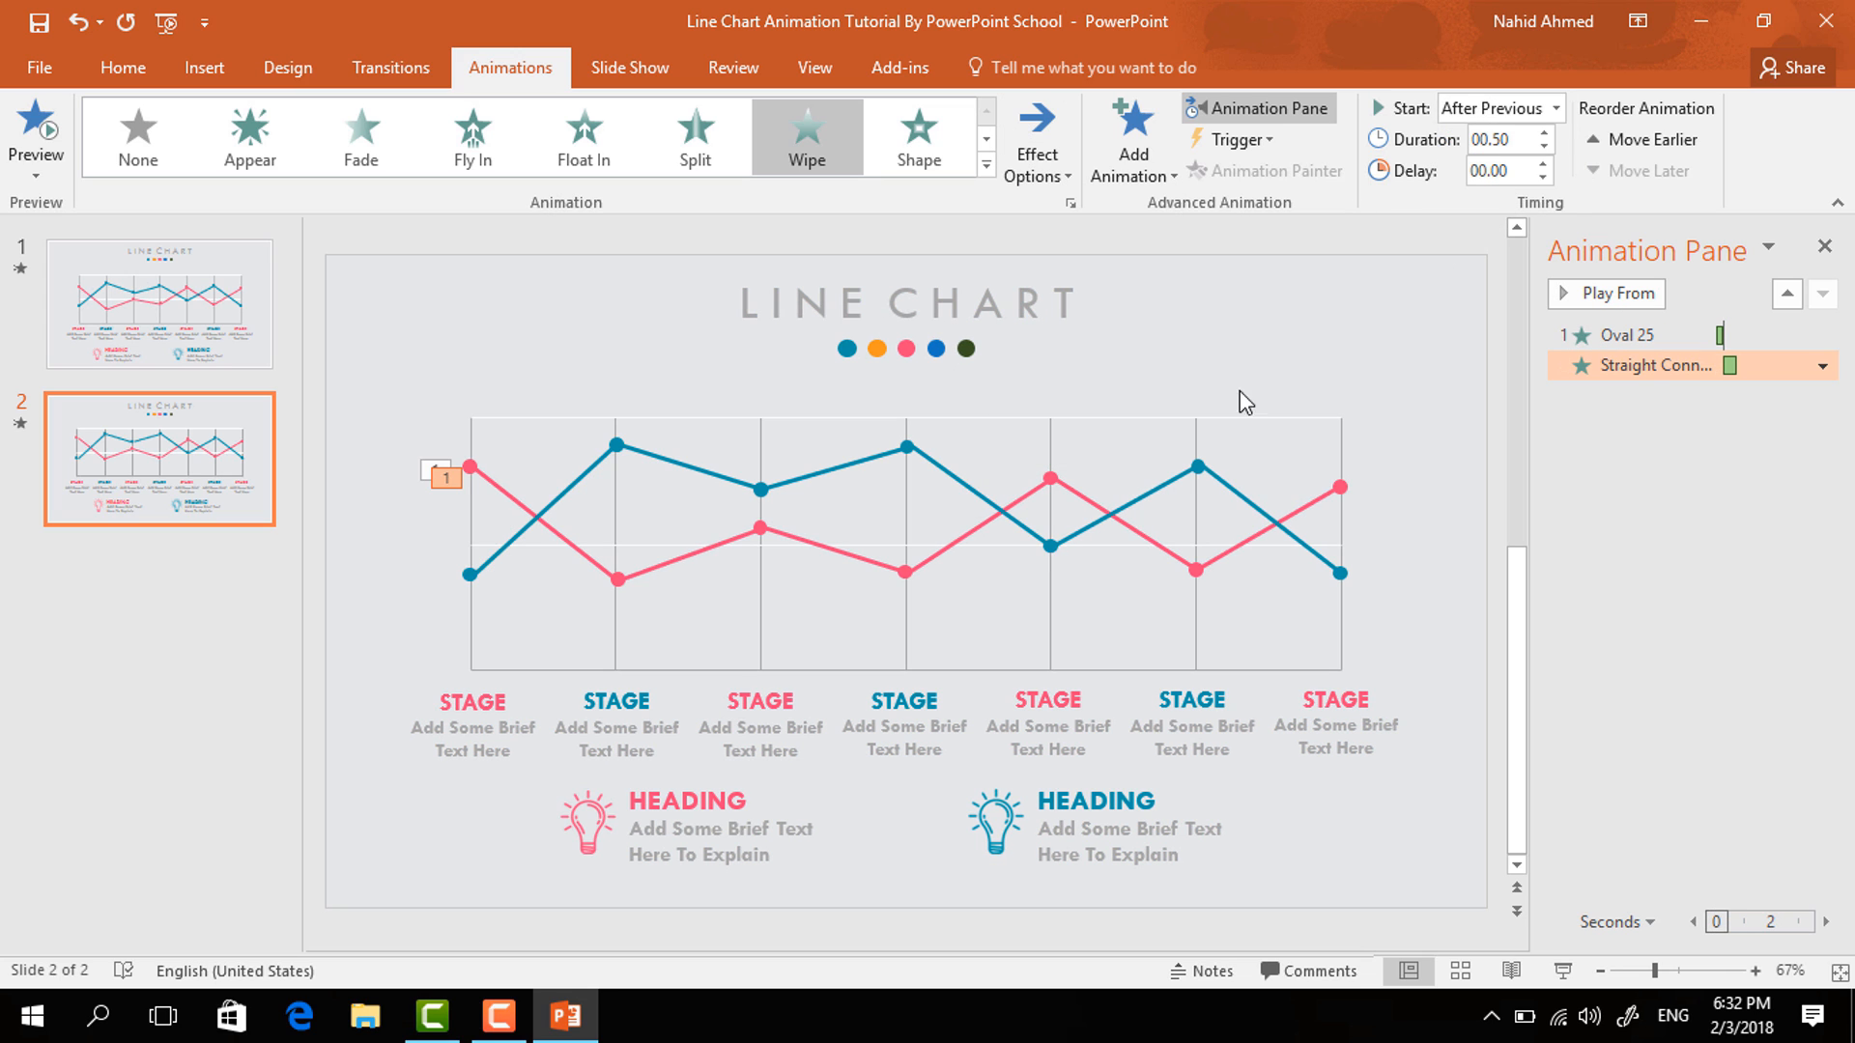
- Apply a Zoom entrance to the second pink data point, set to start after the previous animation
left_click(616, 580)
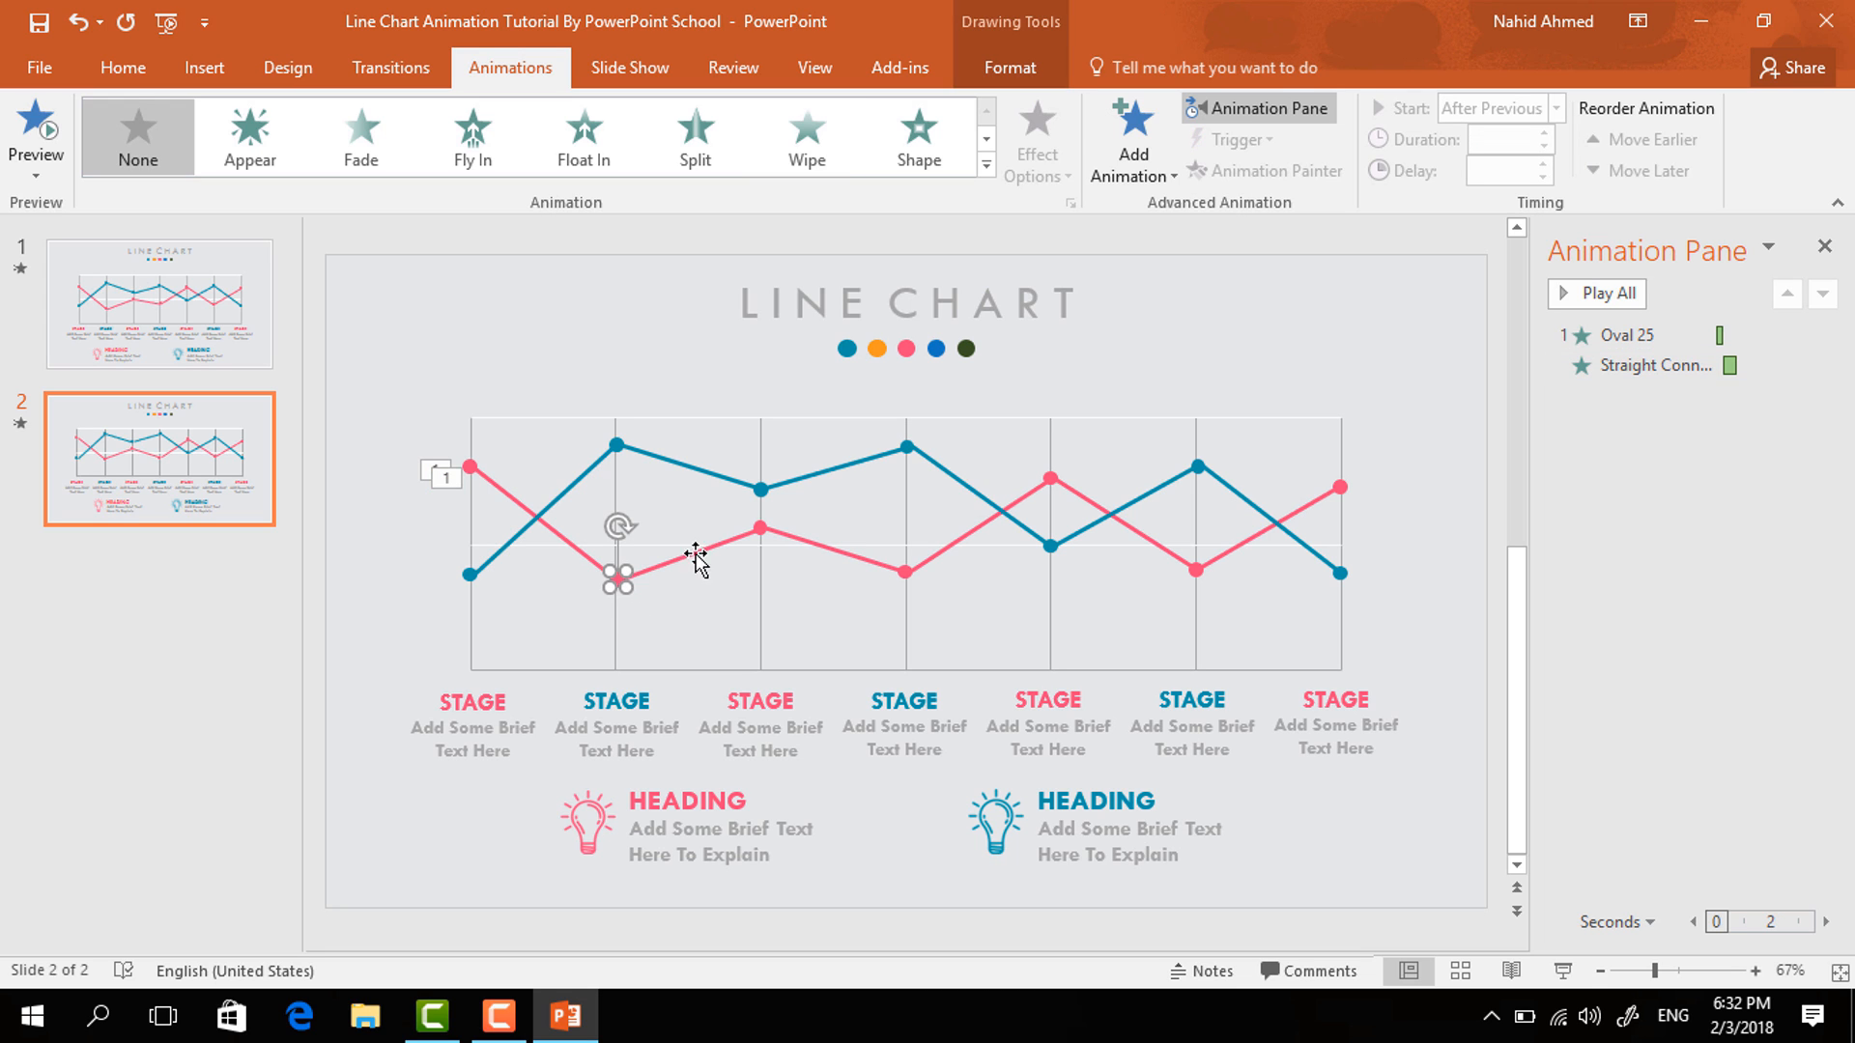
left_click(1135, 184)
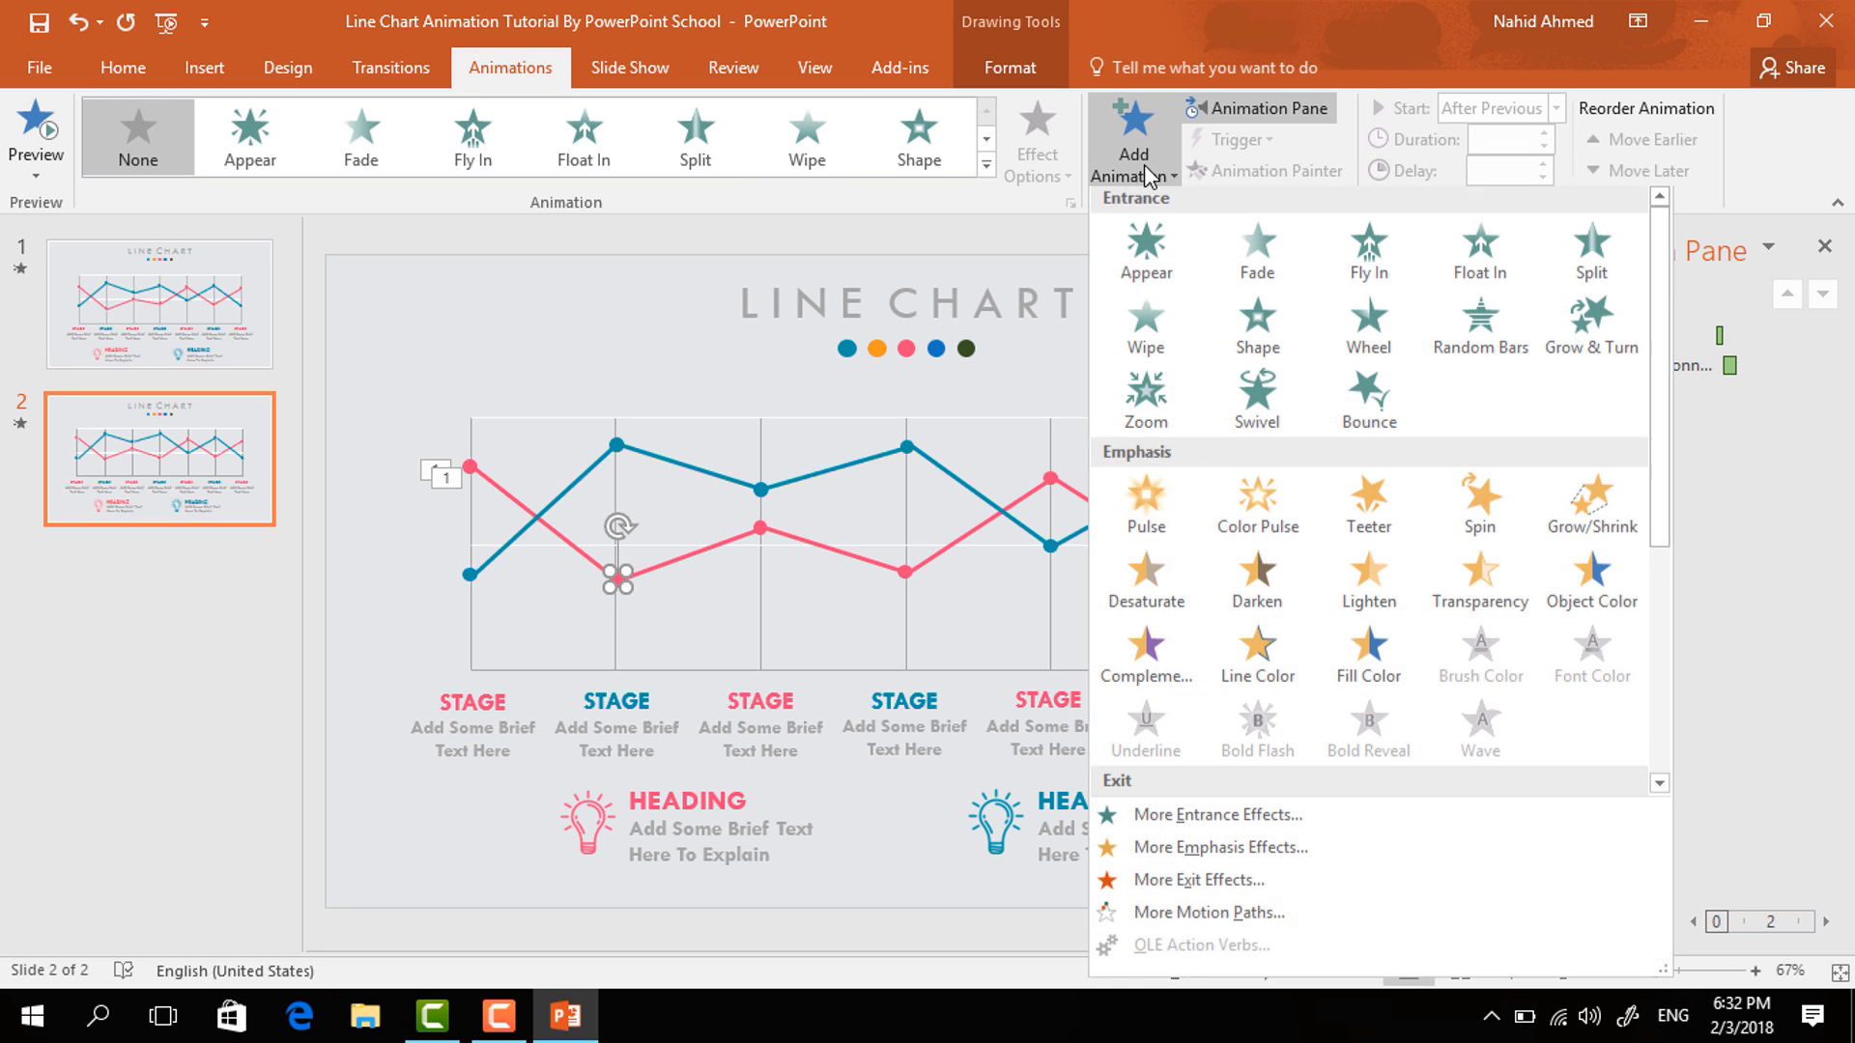
left_click(1140, 397)
left_click(1555, 109)
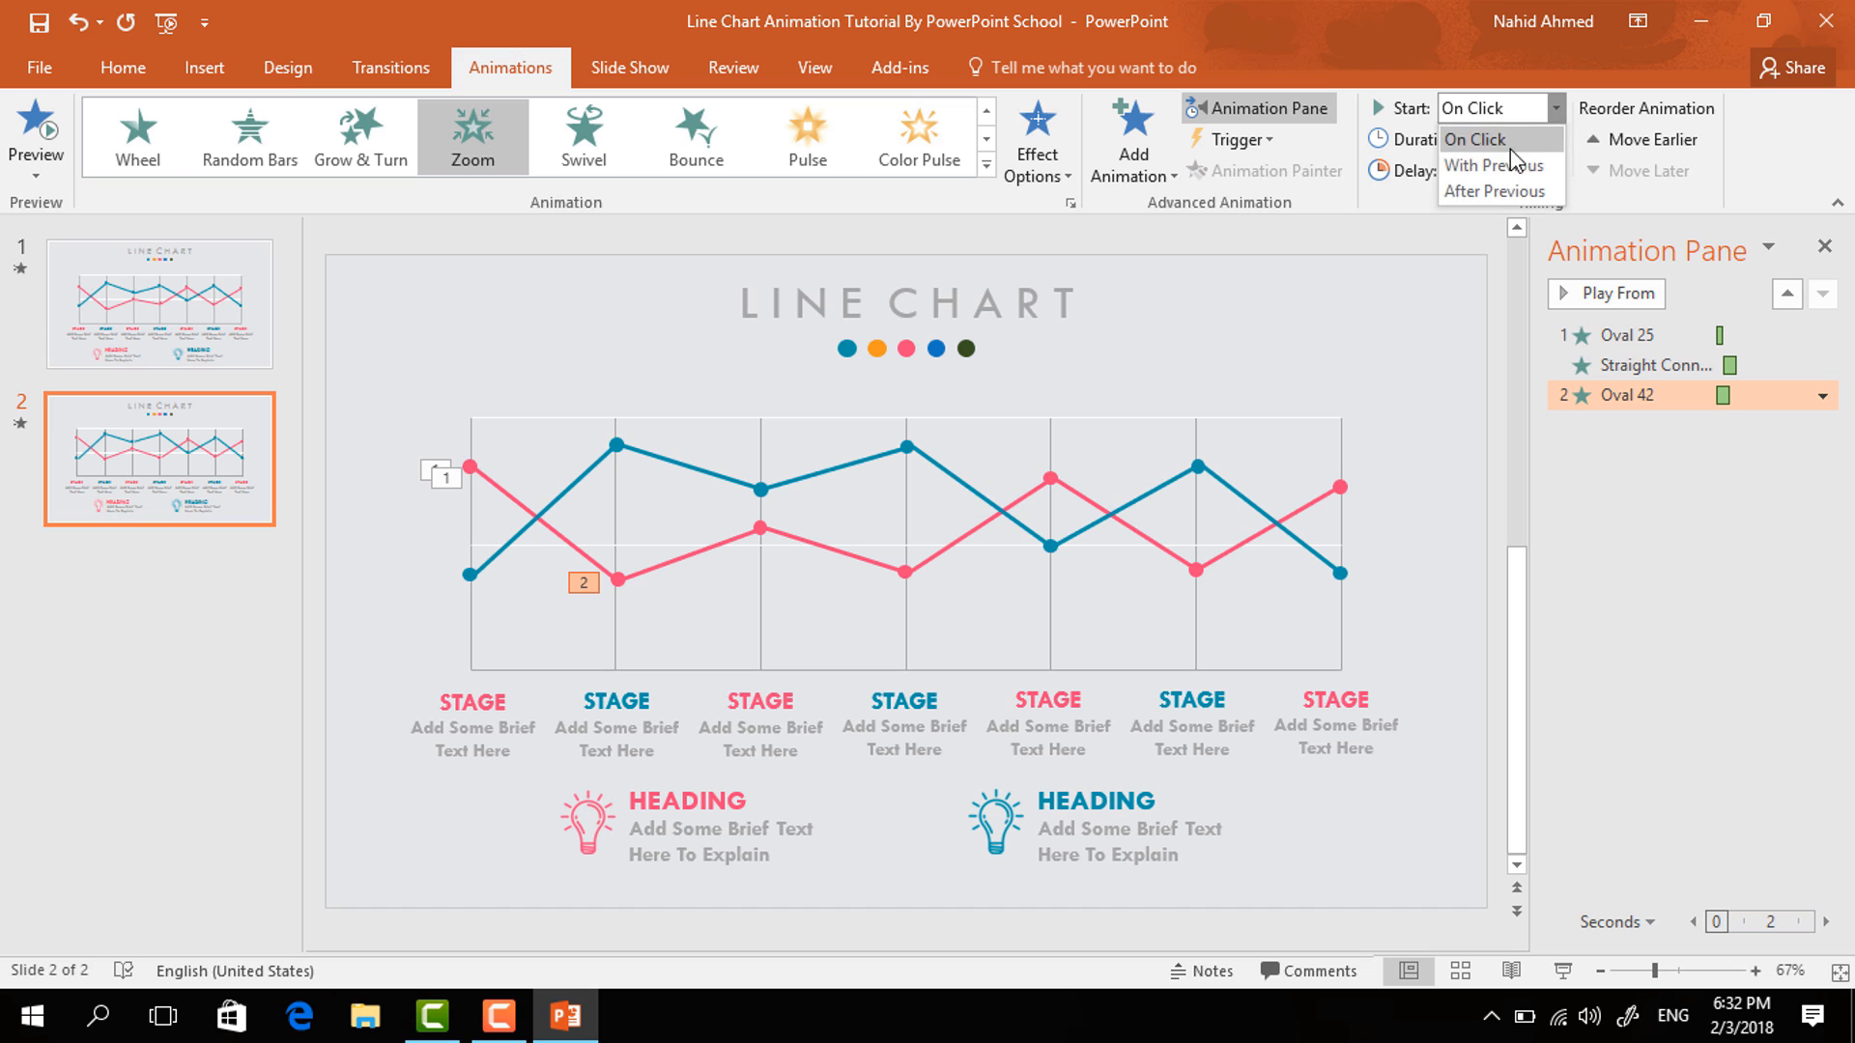
left_click(1492, 191)
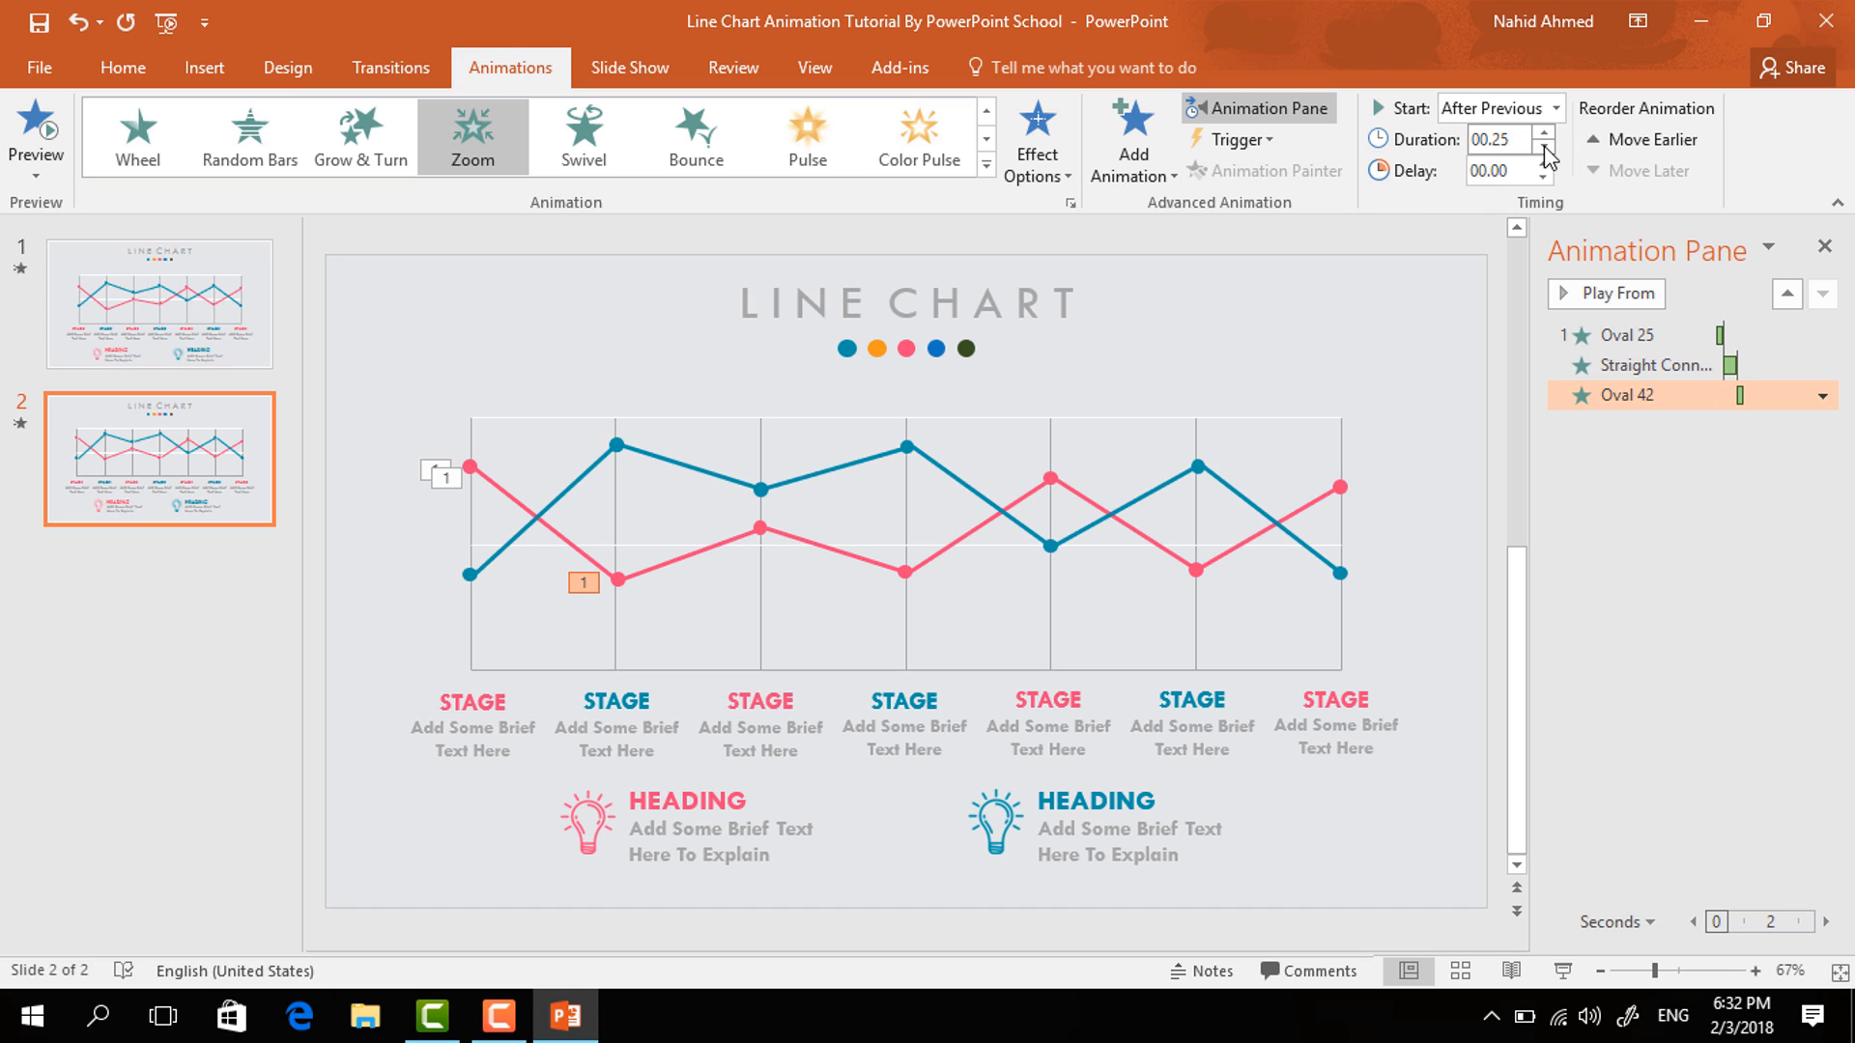
- Give the second pink line segment a Wipe entrance from the left, starting after the previous animation
left_click(680, 558)
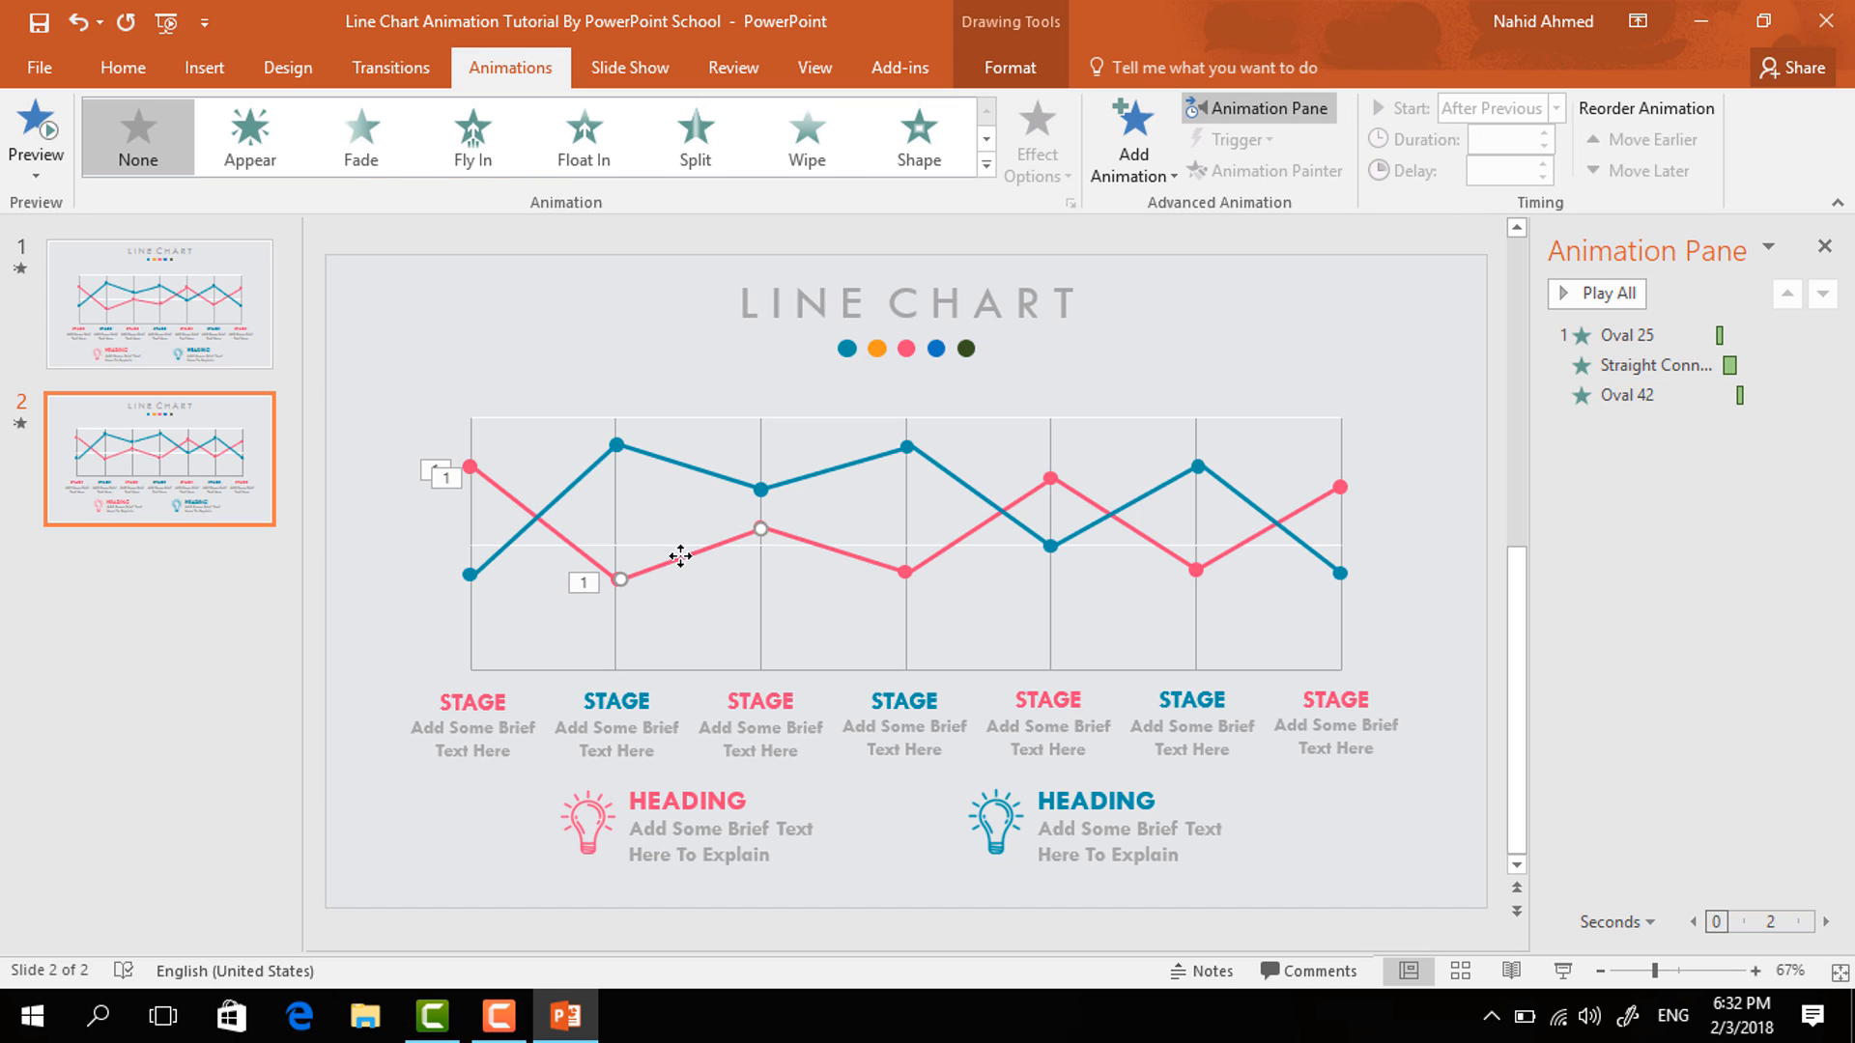
left_click(1133, 160)
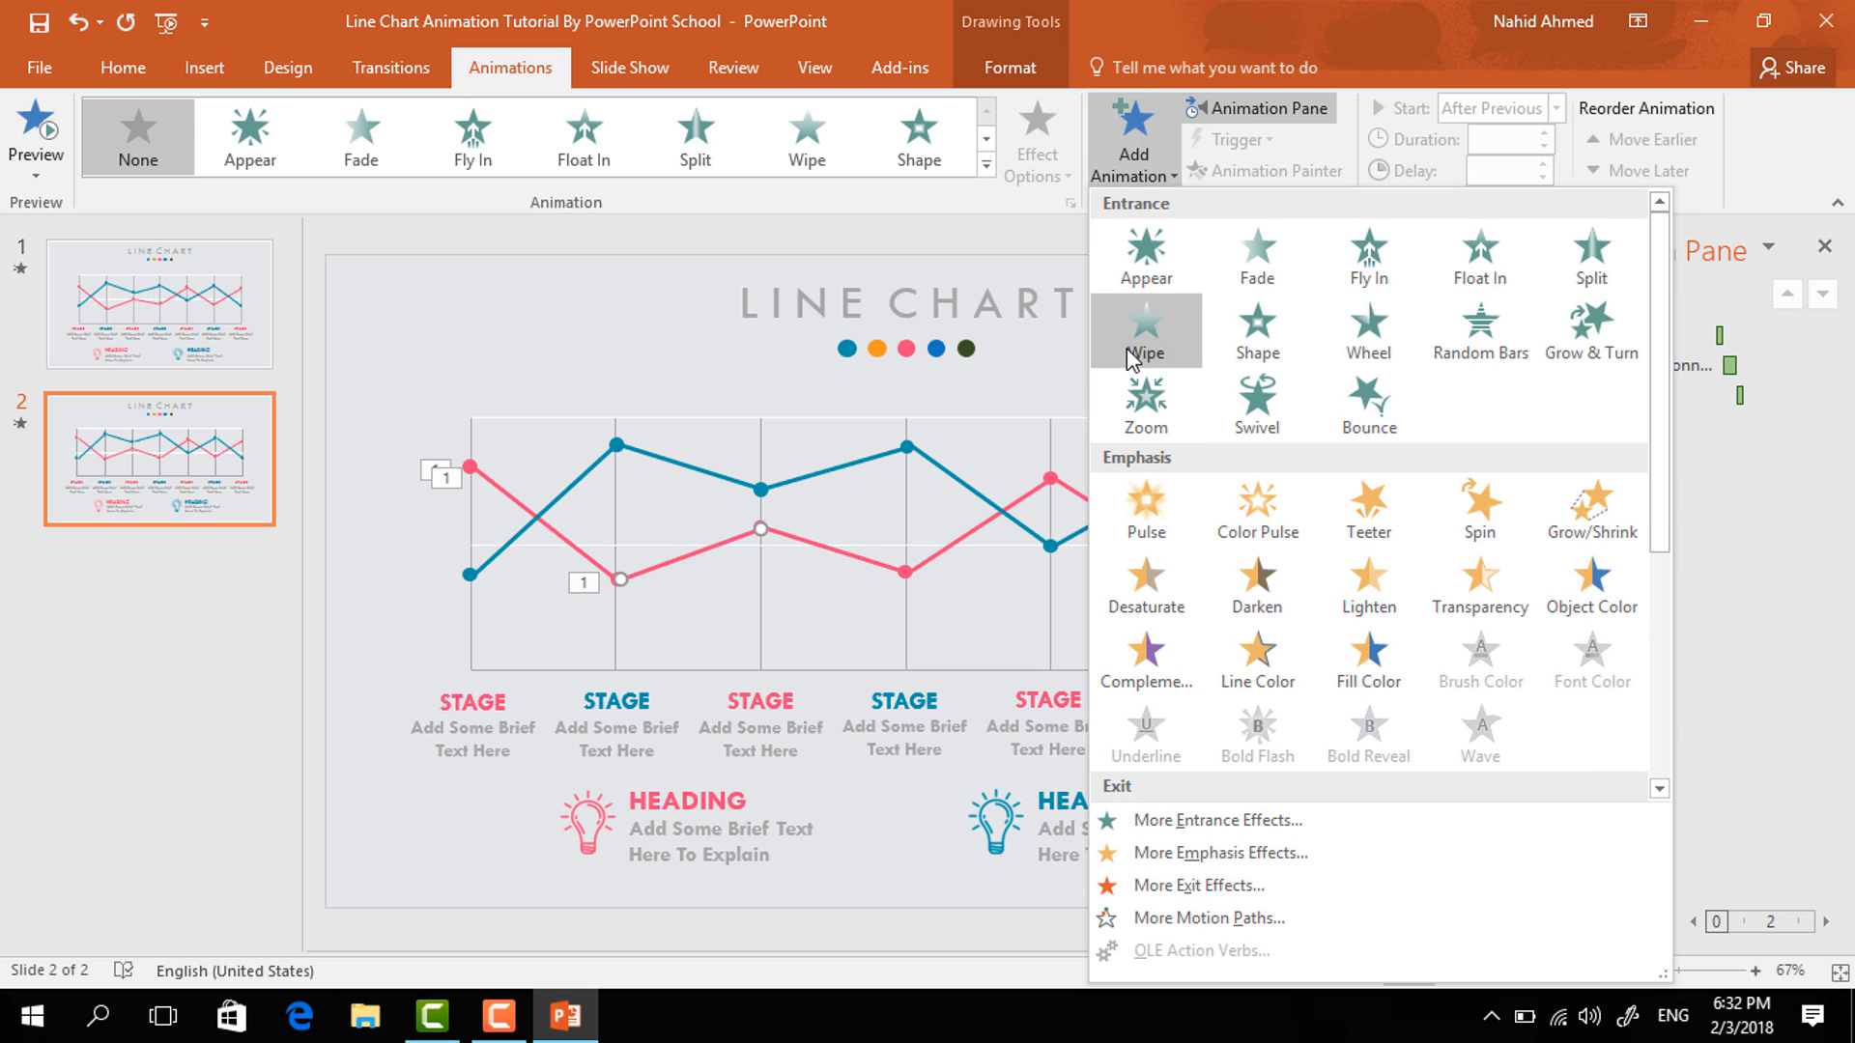
left_click(1126, 347)
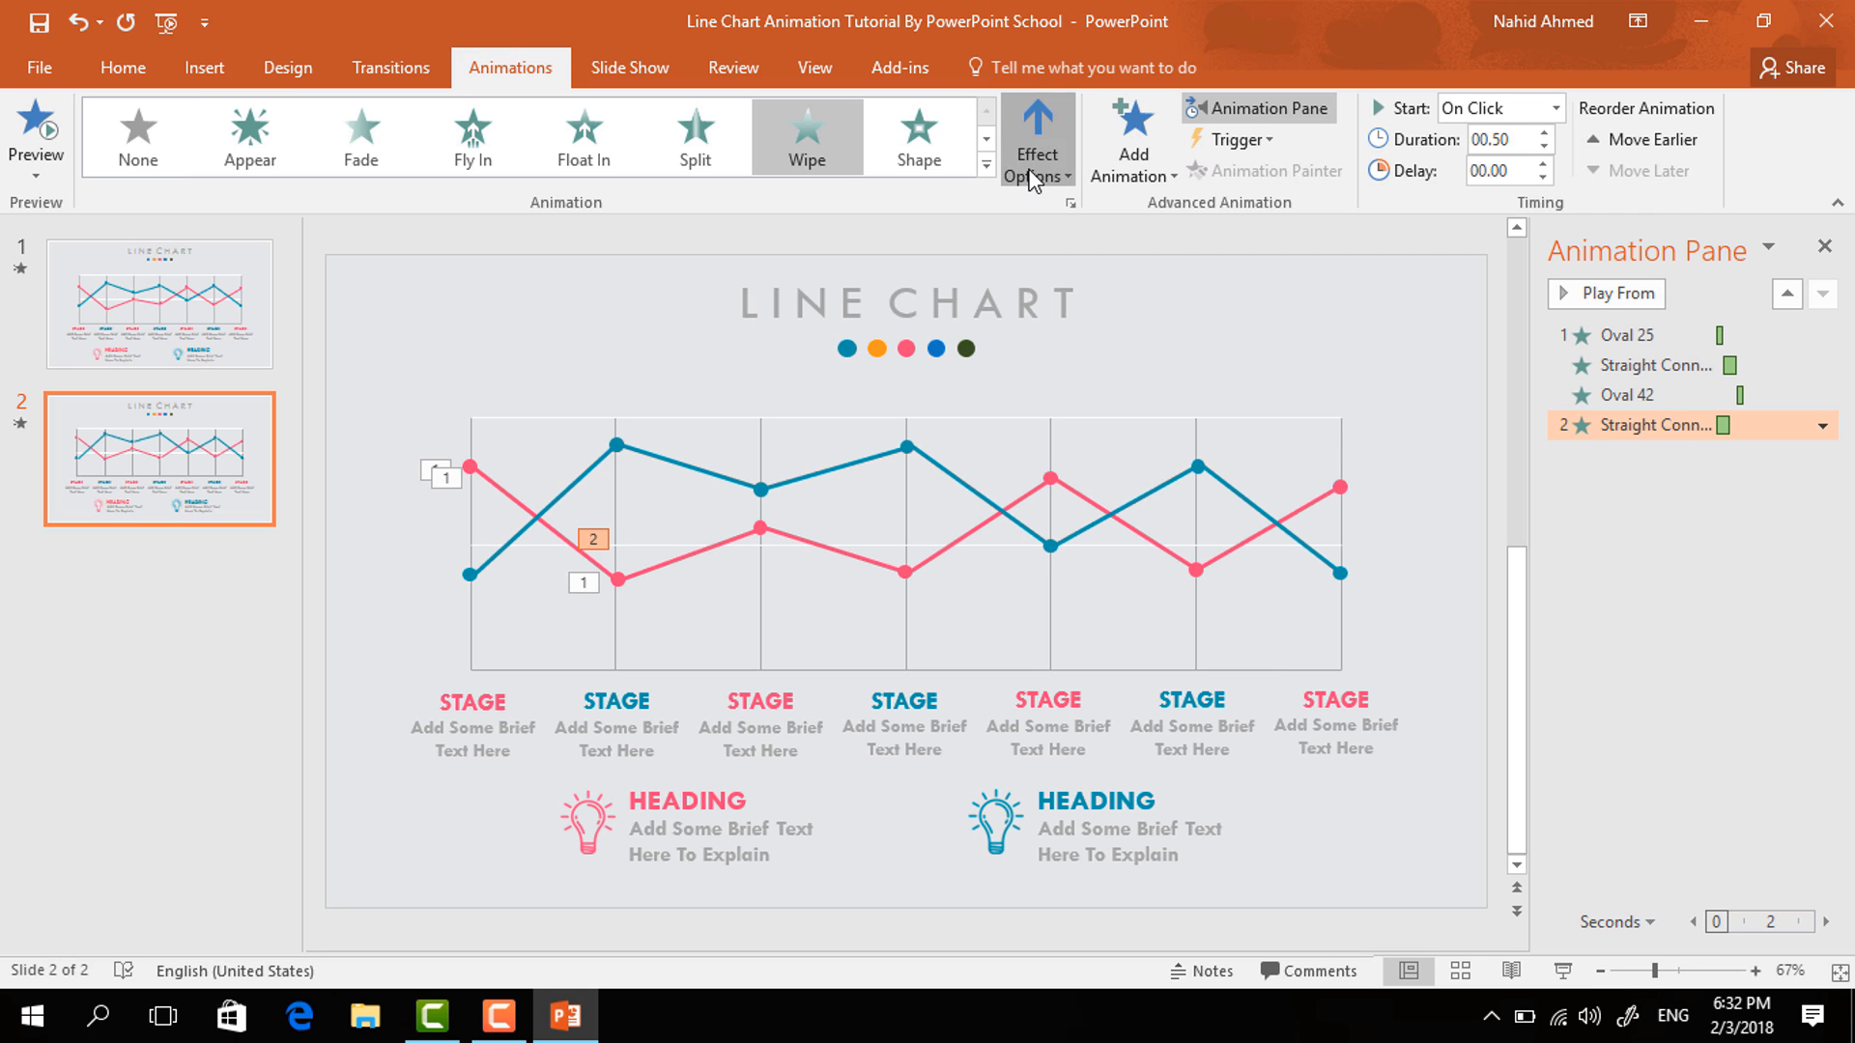
left_click(1016, 184)
left_click(1074, 322)
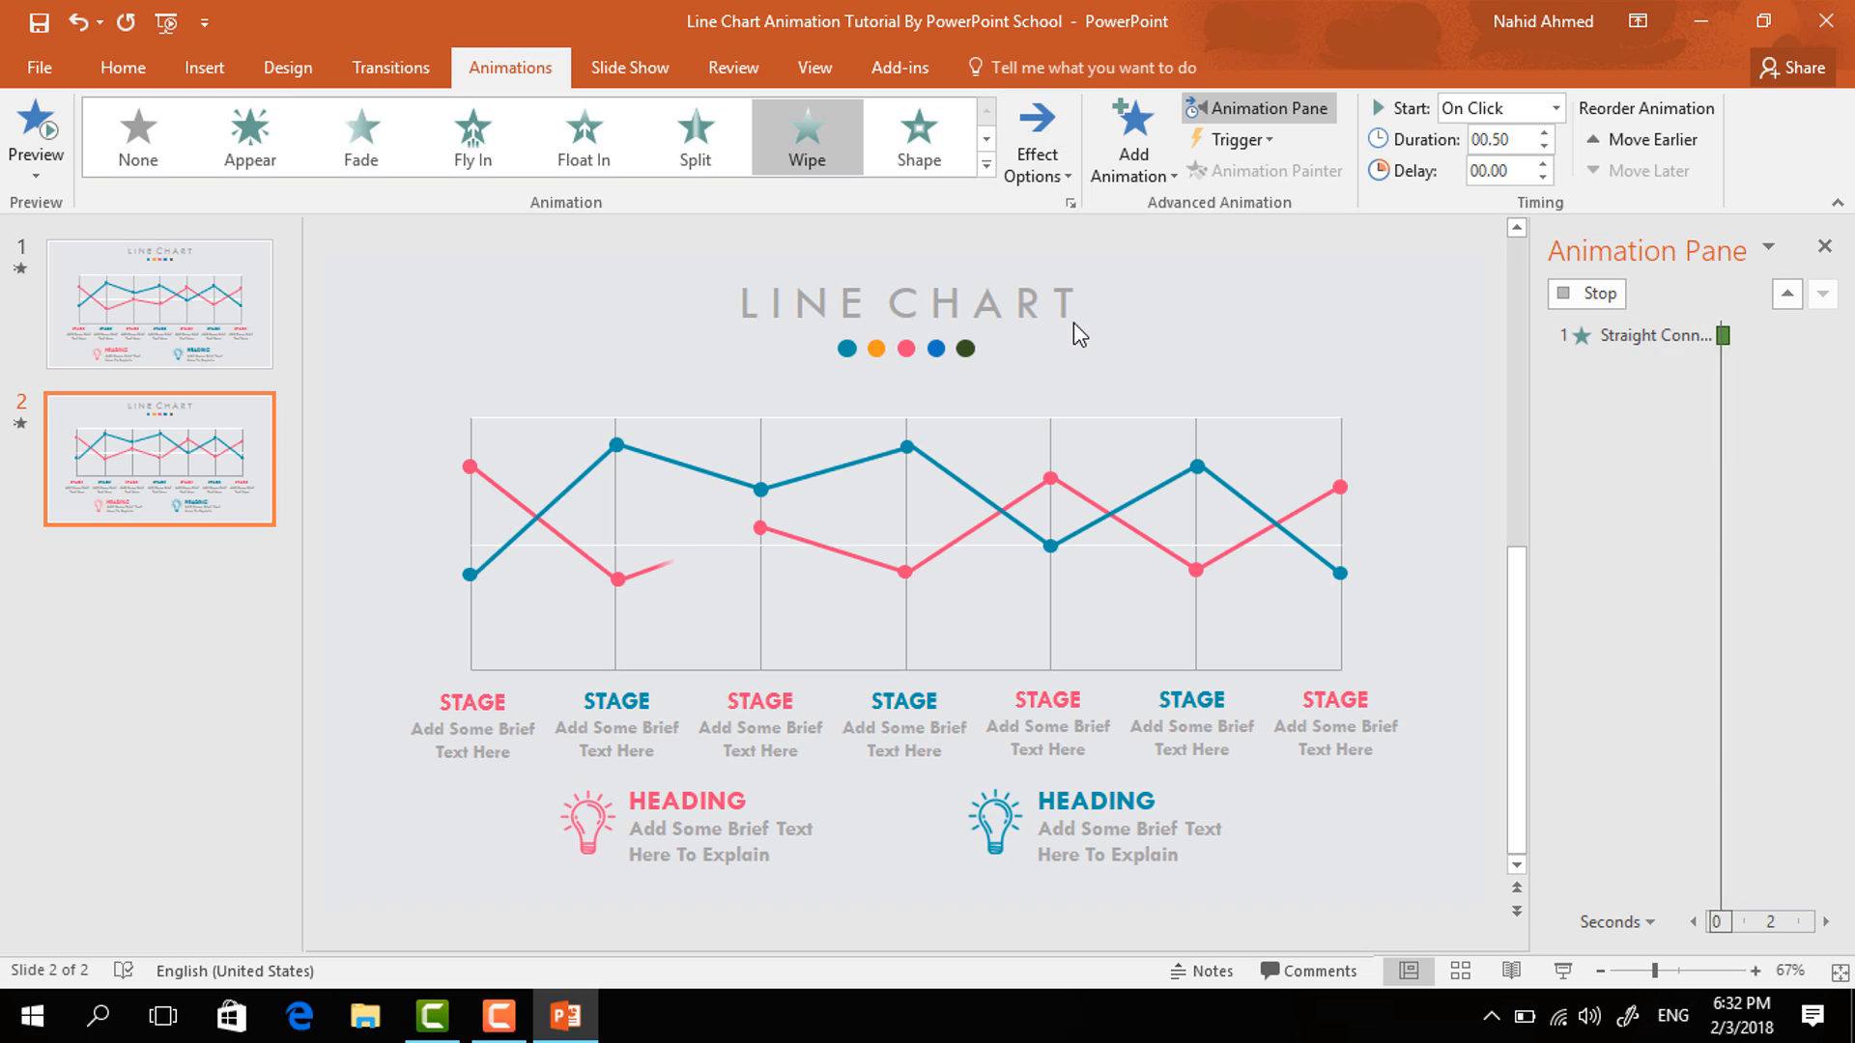
left_click(1555, 108)
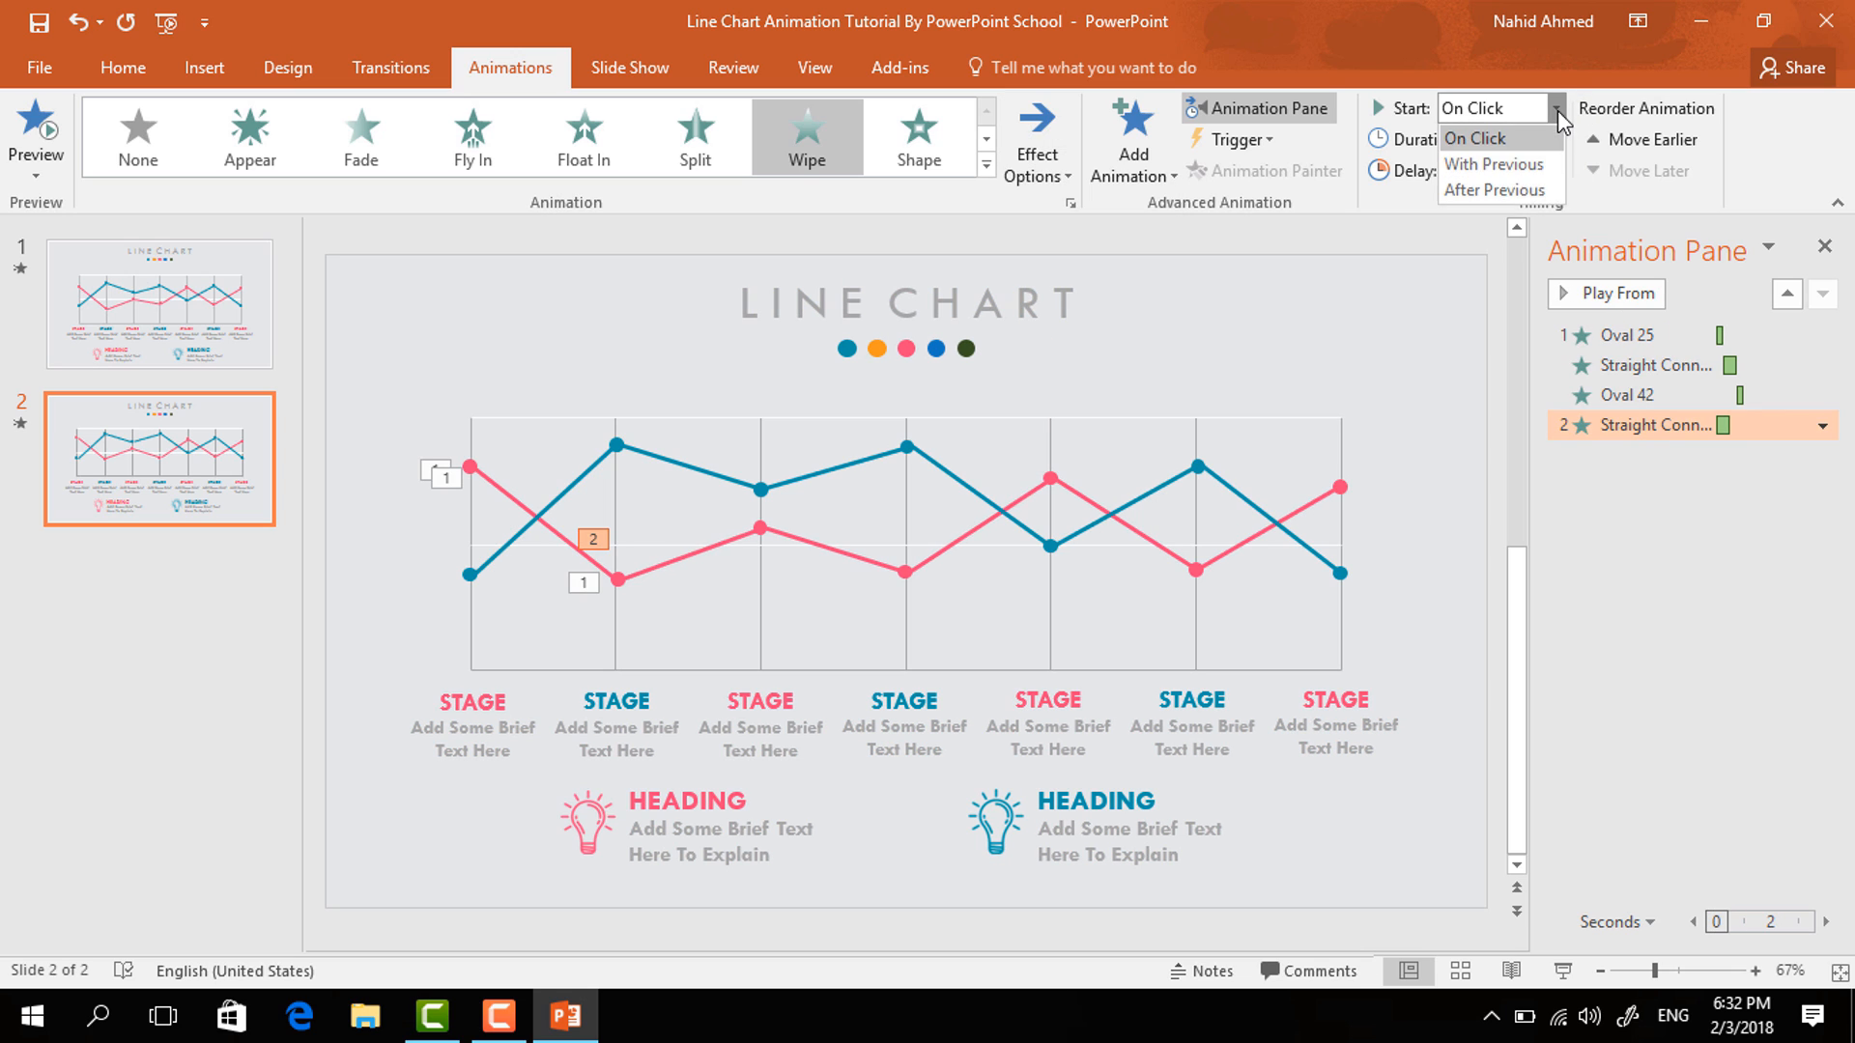
left_click(1512, 192)
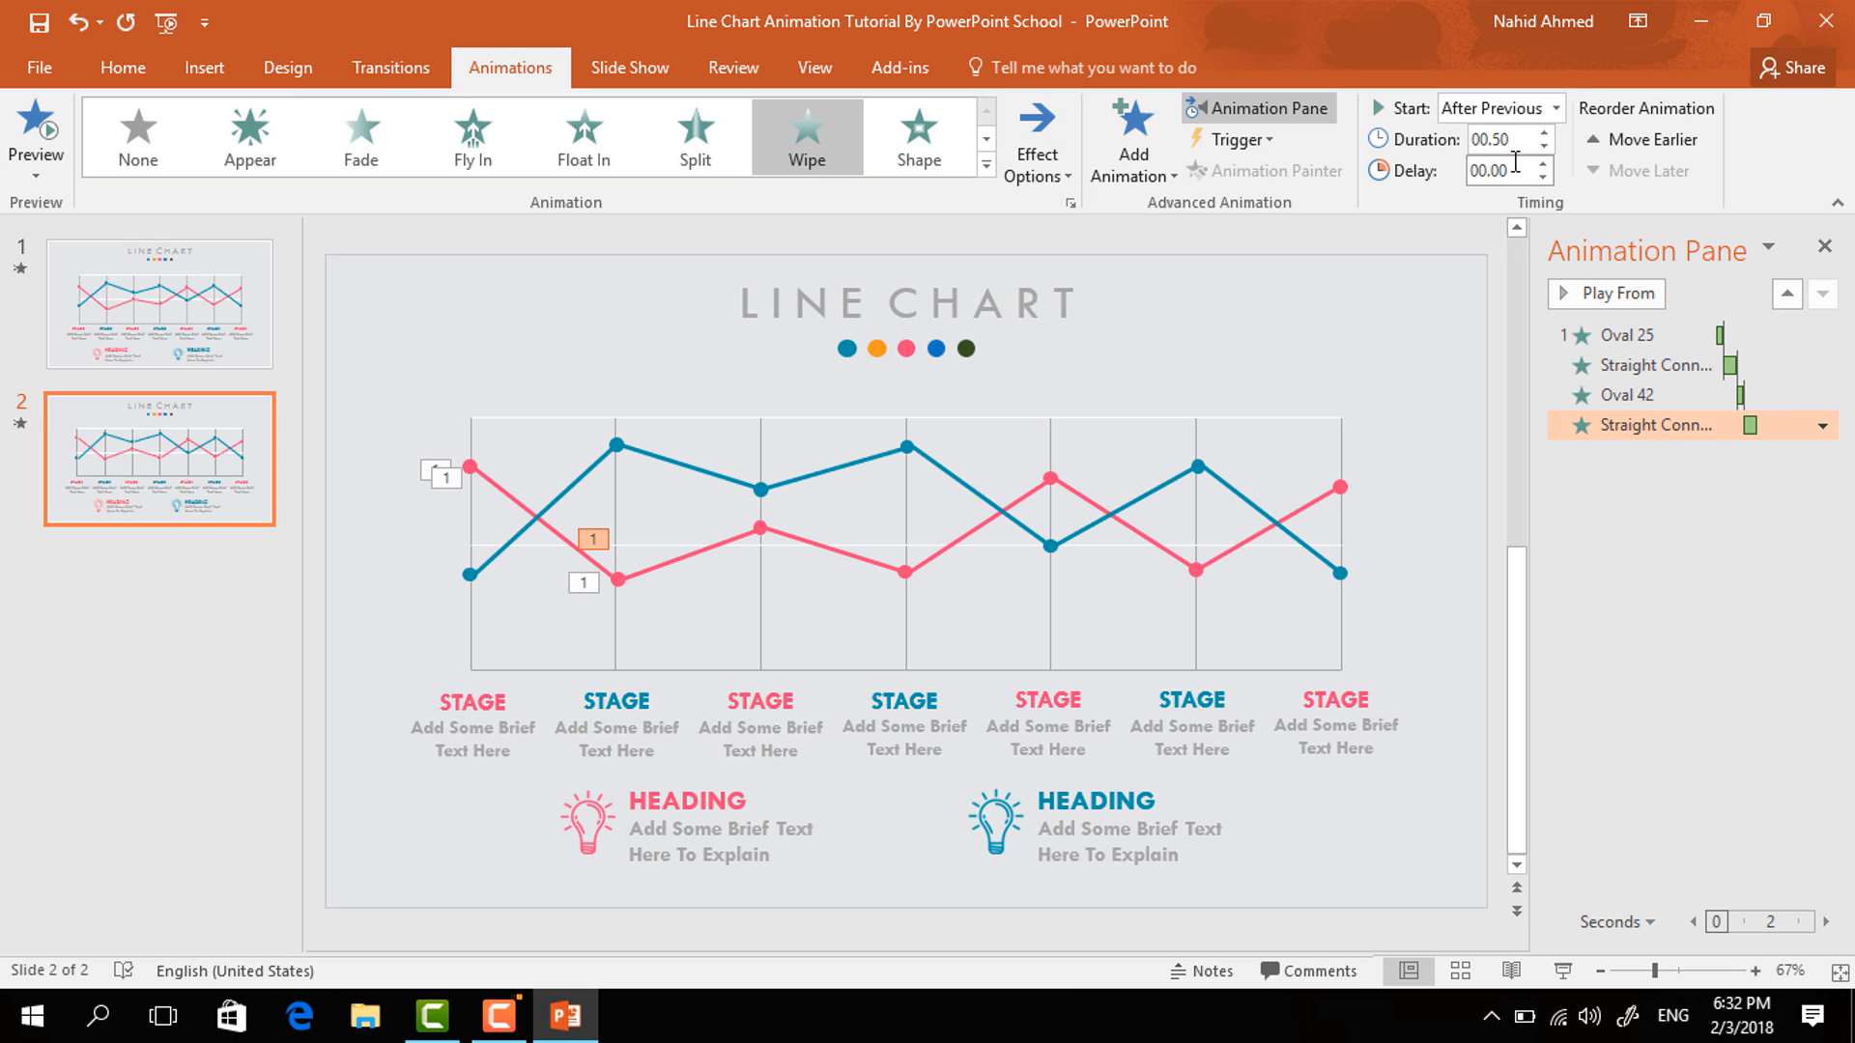
- Apply a Zoom entrance to the third pink data point, set to start after the previous animation
left_click(760, 527)
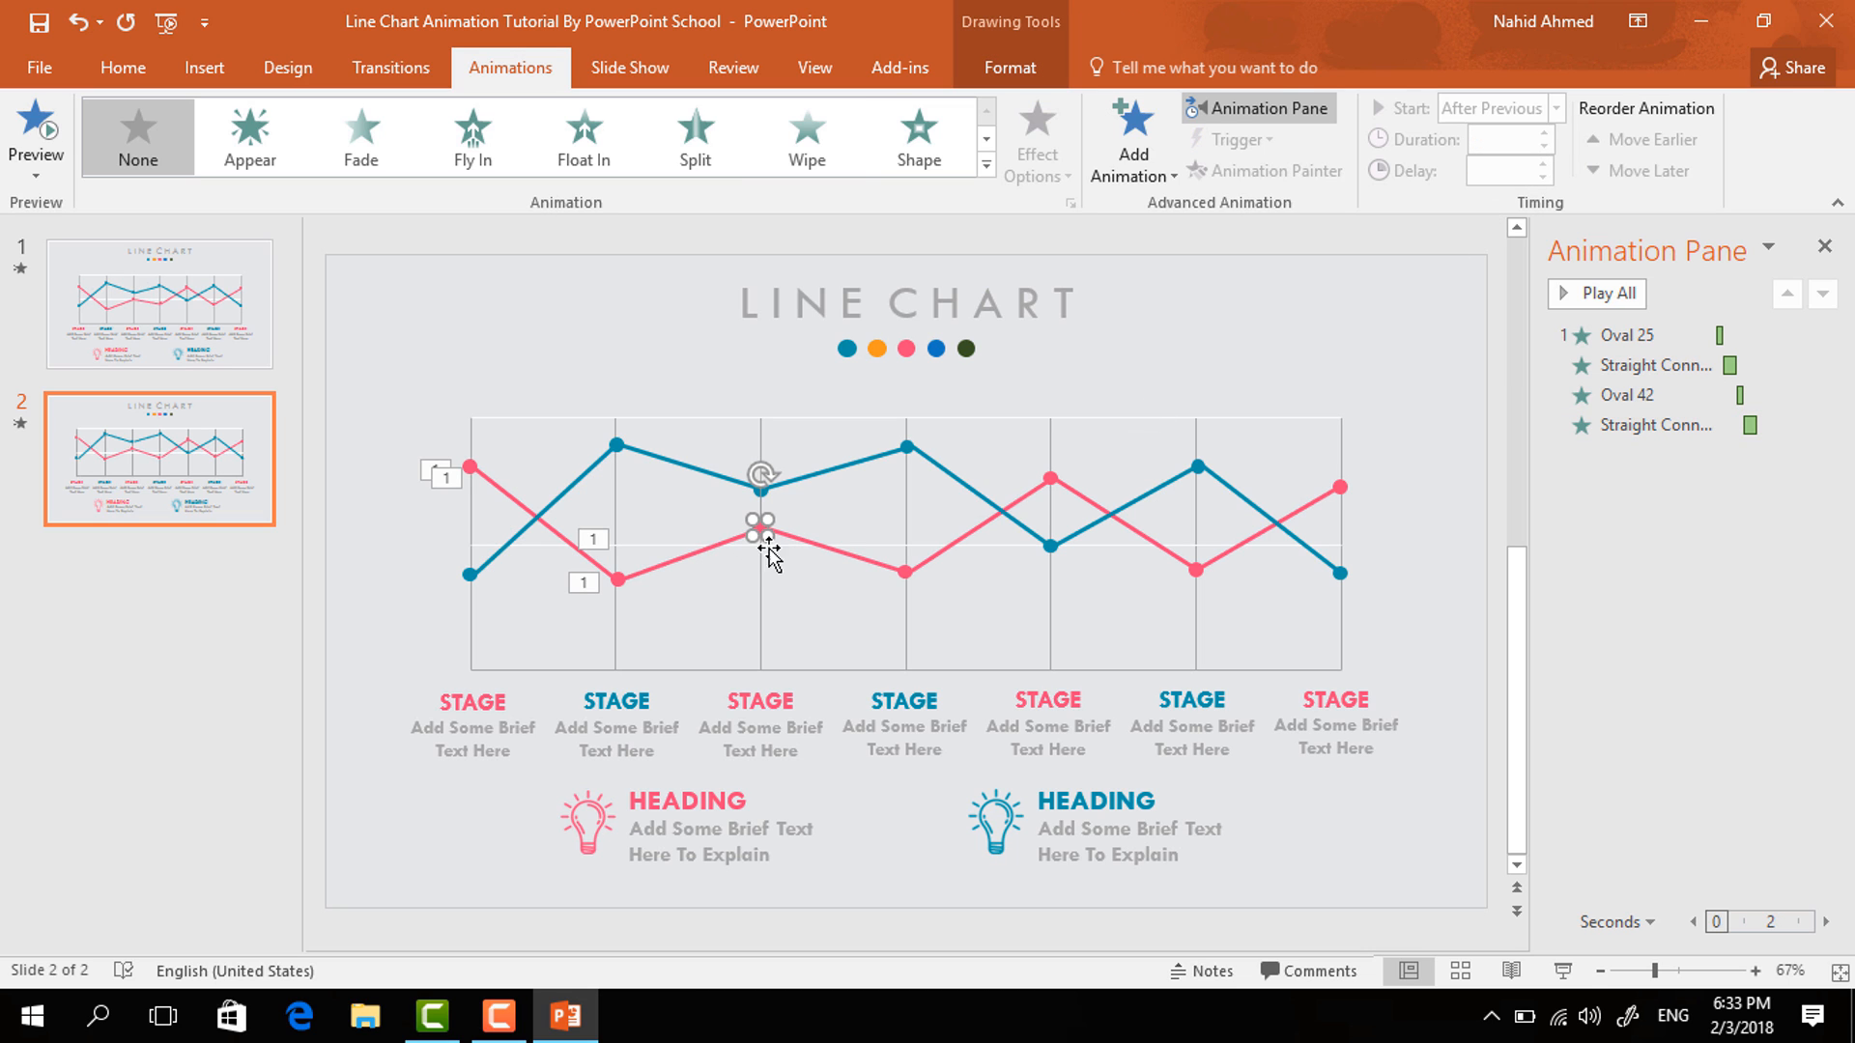
left_click(1159, 172)
left_click(1145, 398)
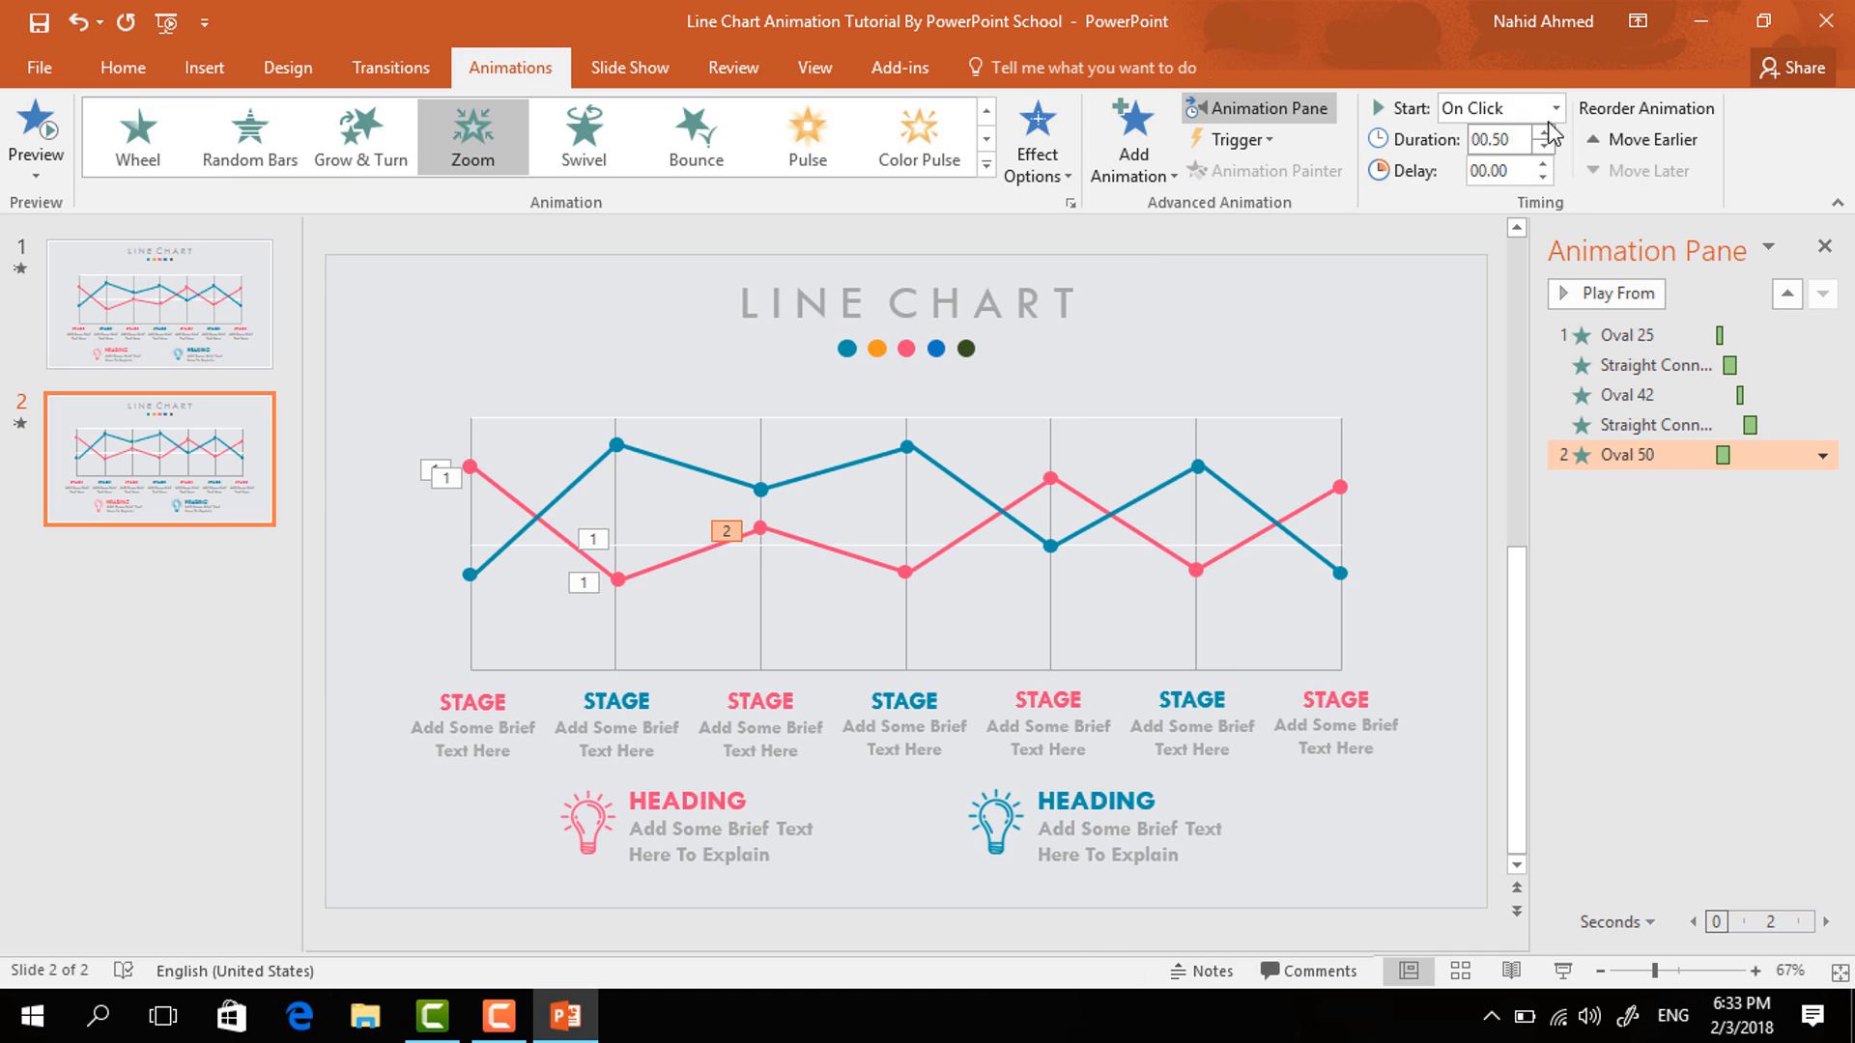
left_click(1555, 109)
left_click(1506, 191)
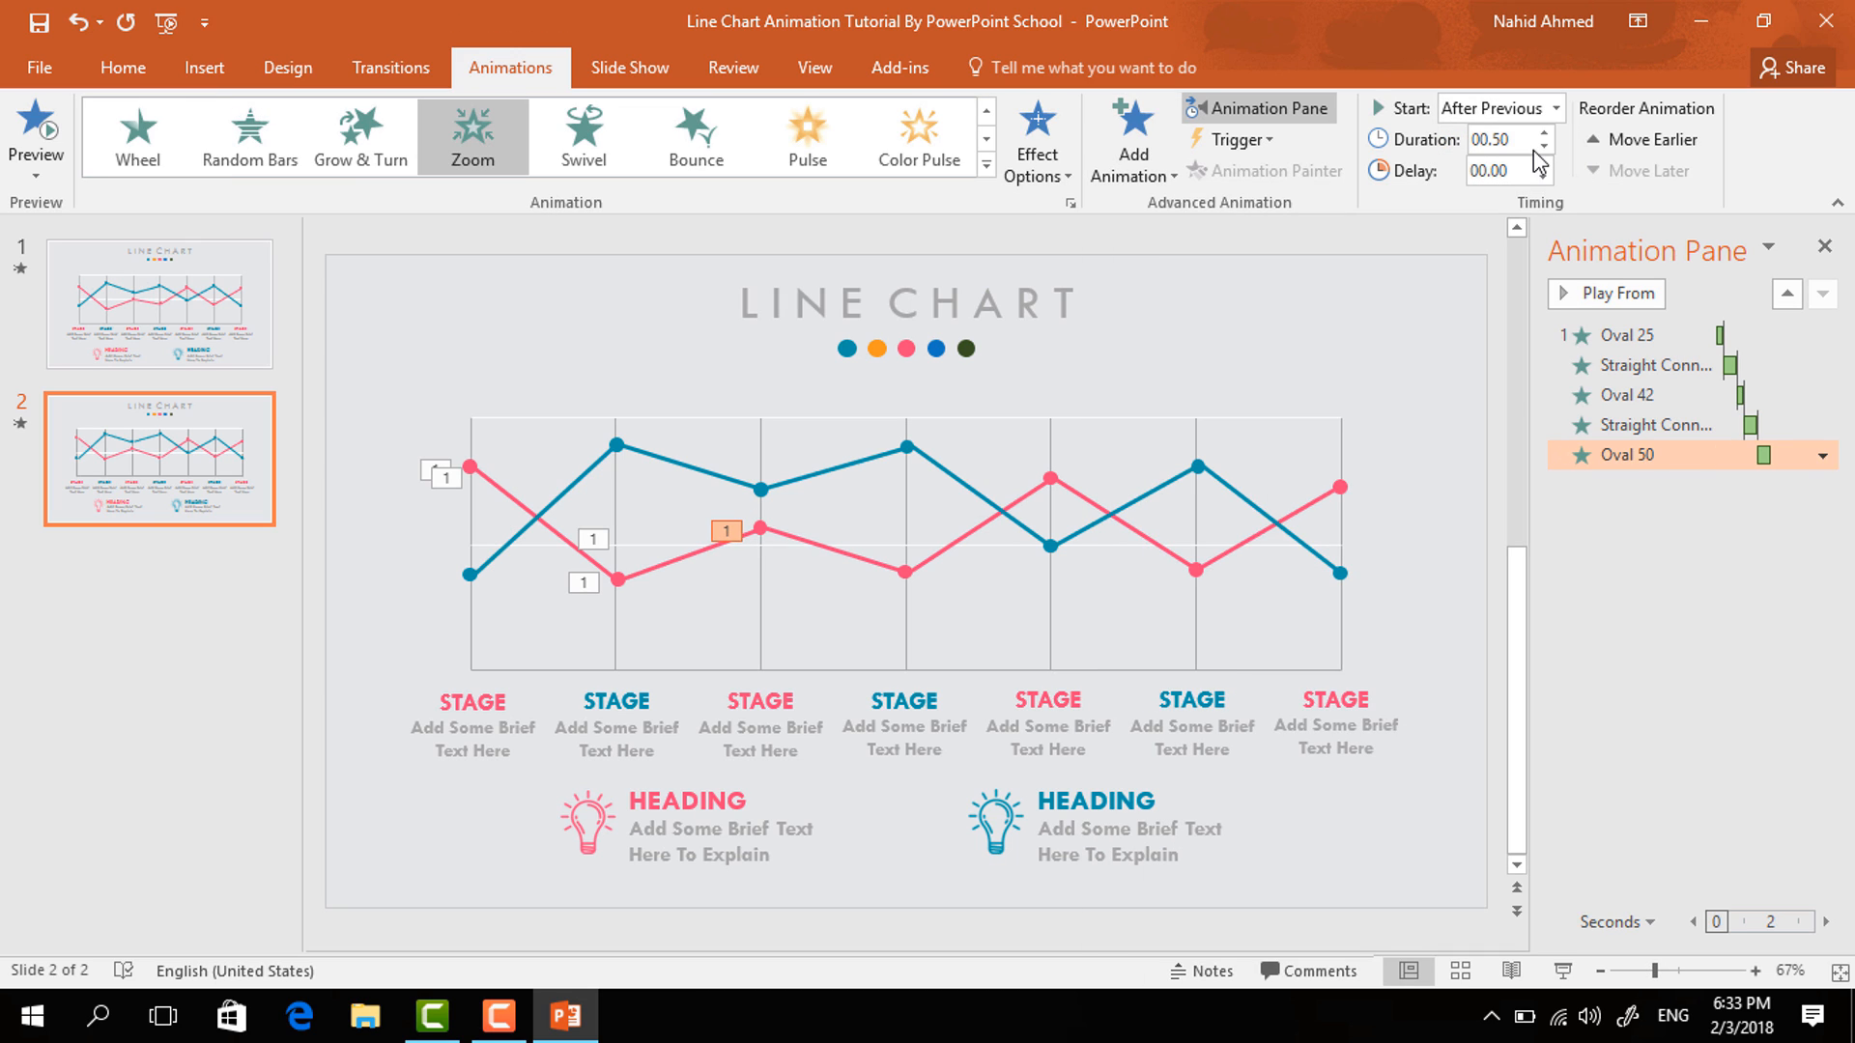
- Give the third pink line segment a Wipe entrance from the left, starting after the previous animation
left_click(842, 551)
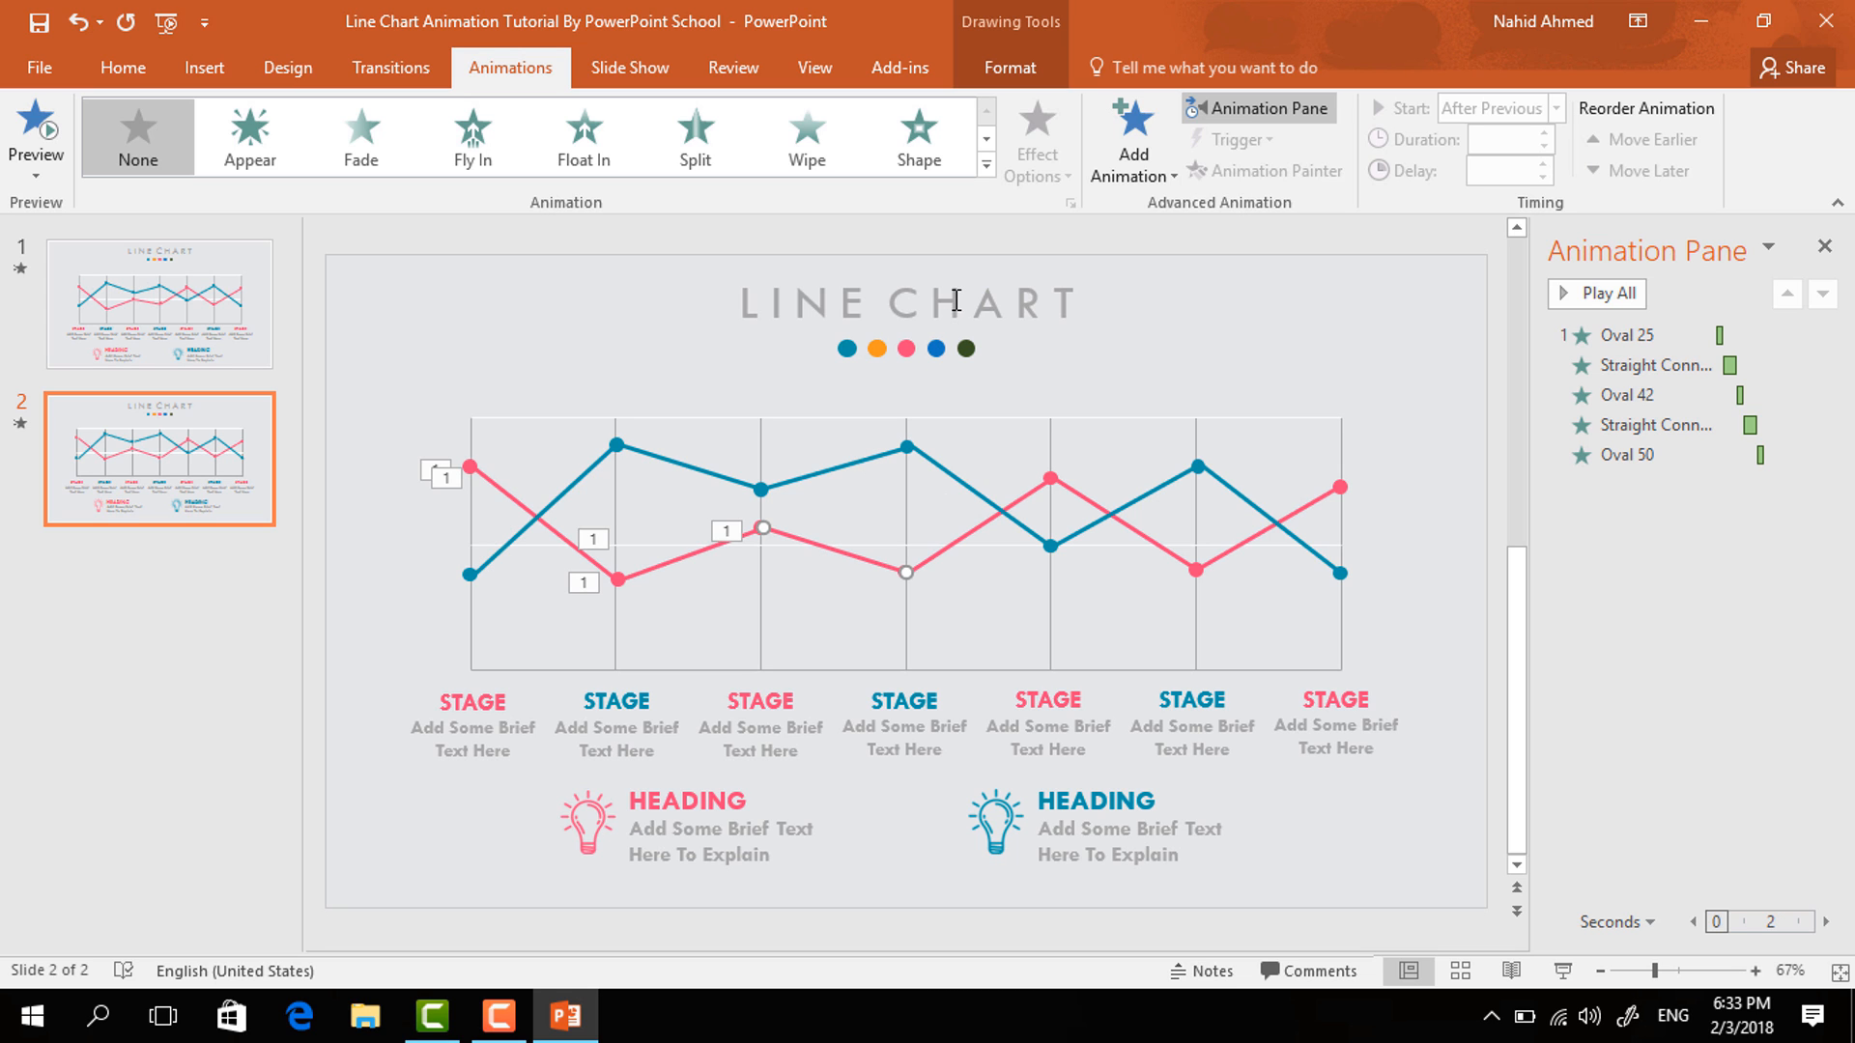
left_click(1130, 145)
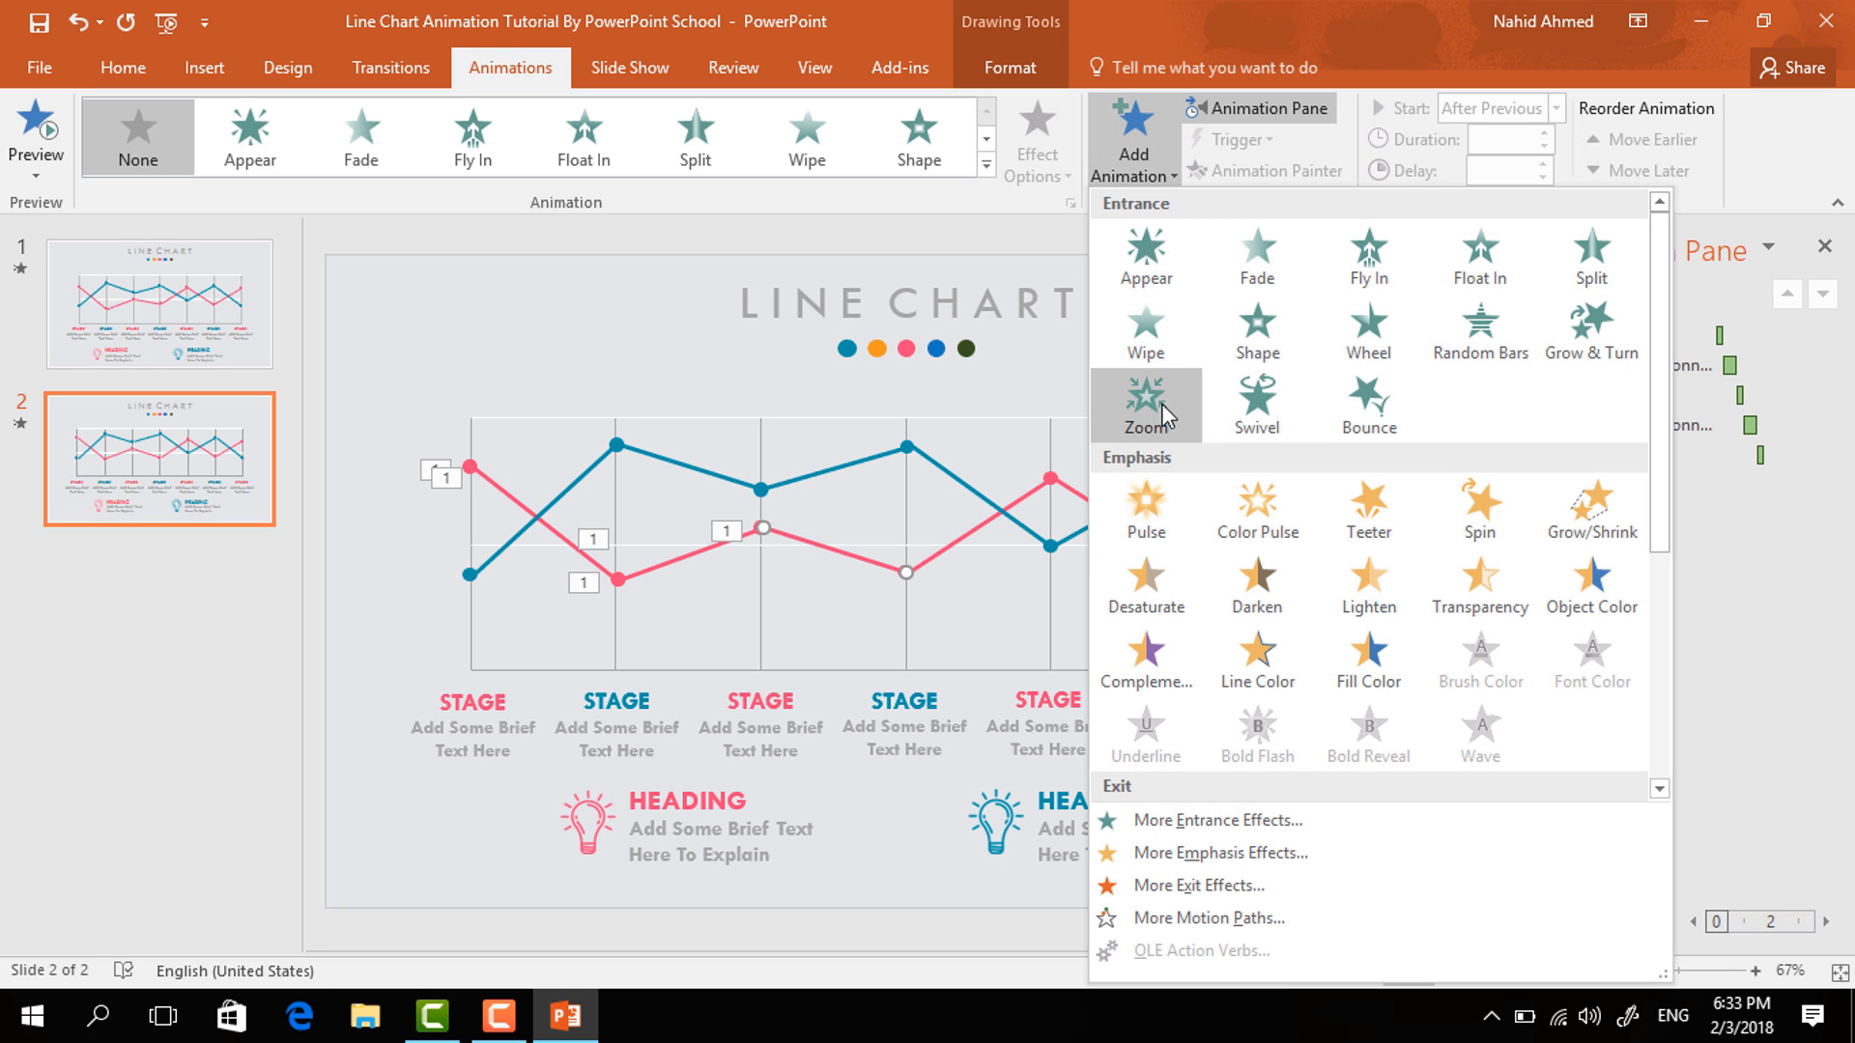
left_click(1157, 334)
left_click(1053, 164)
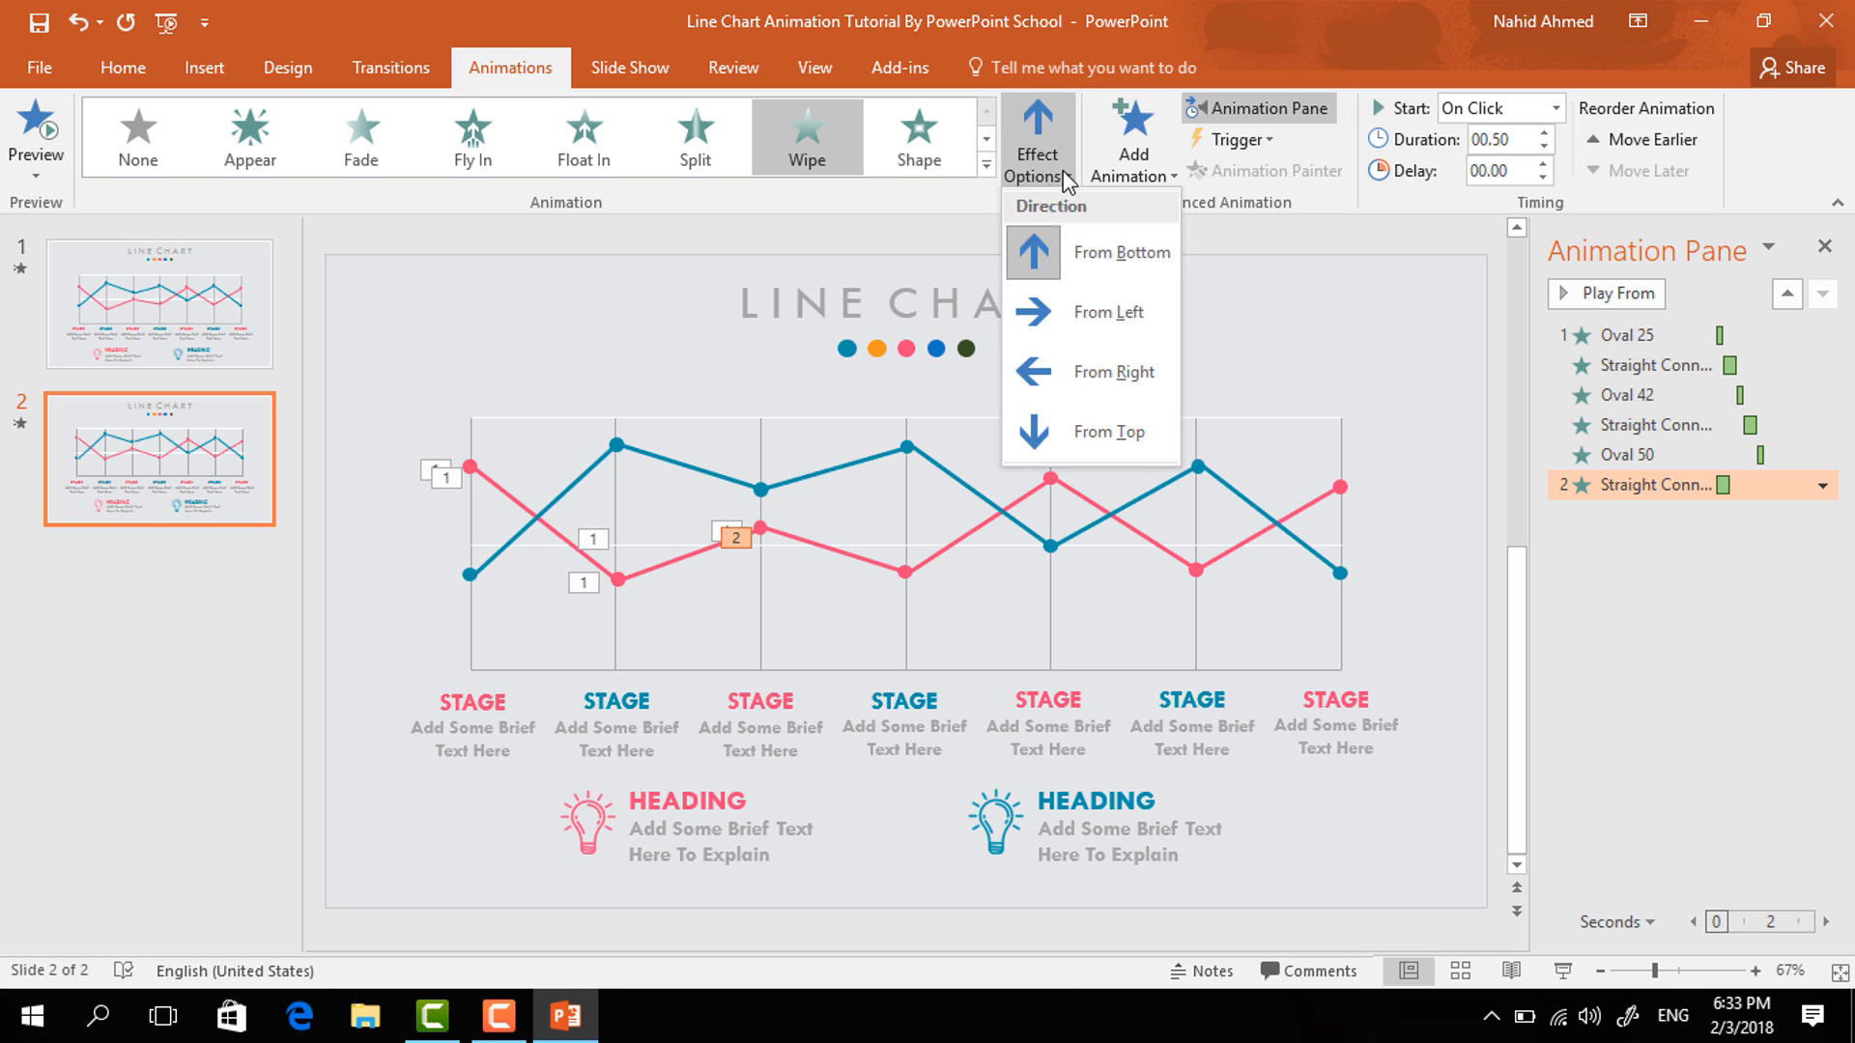
left_click(1101, 319)
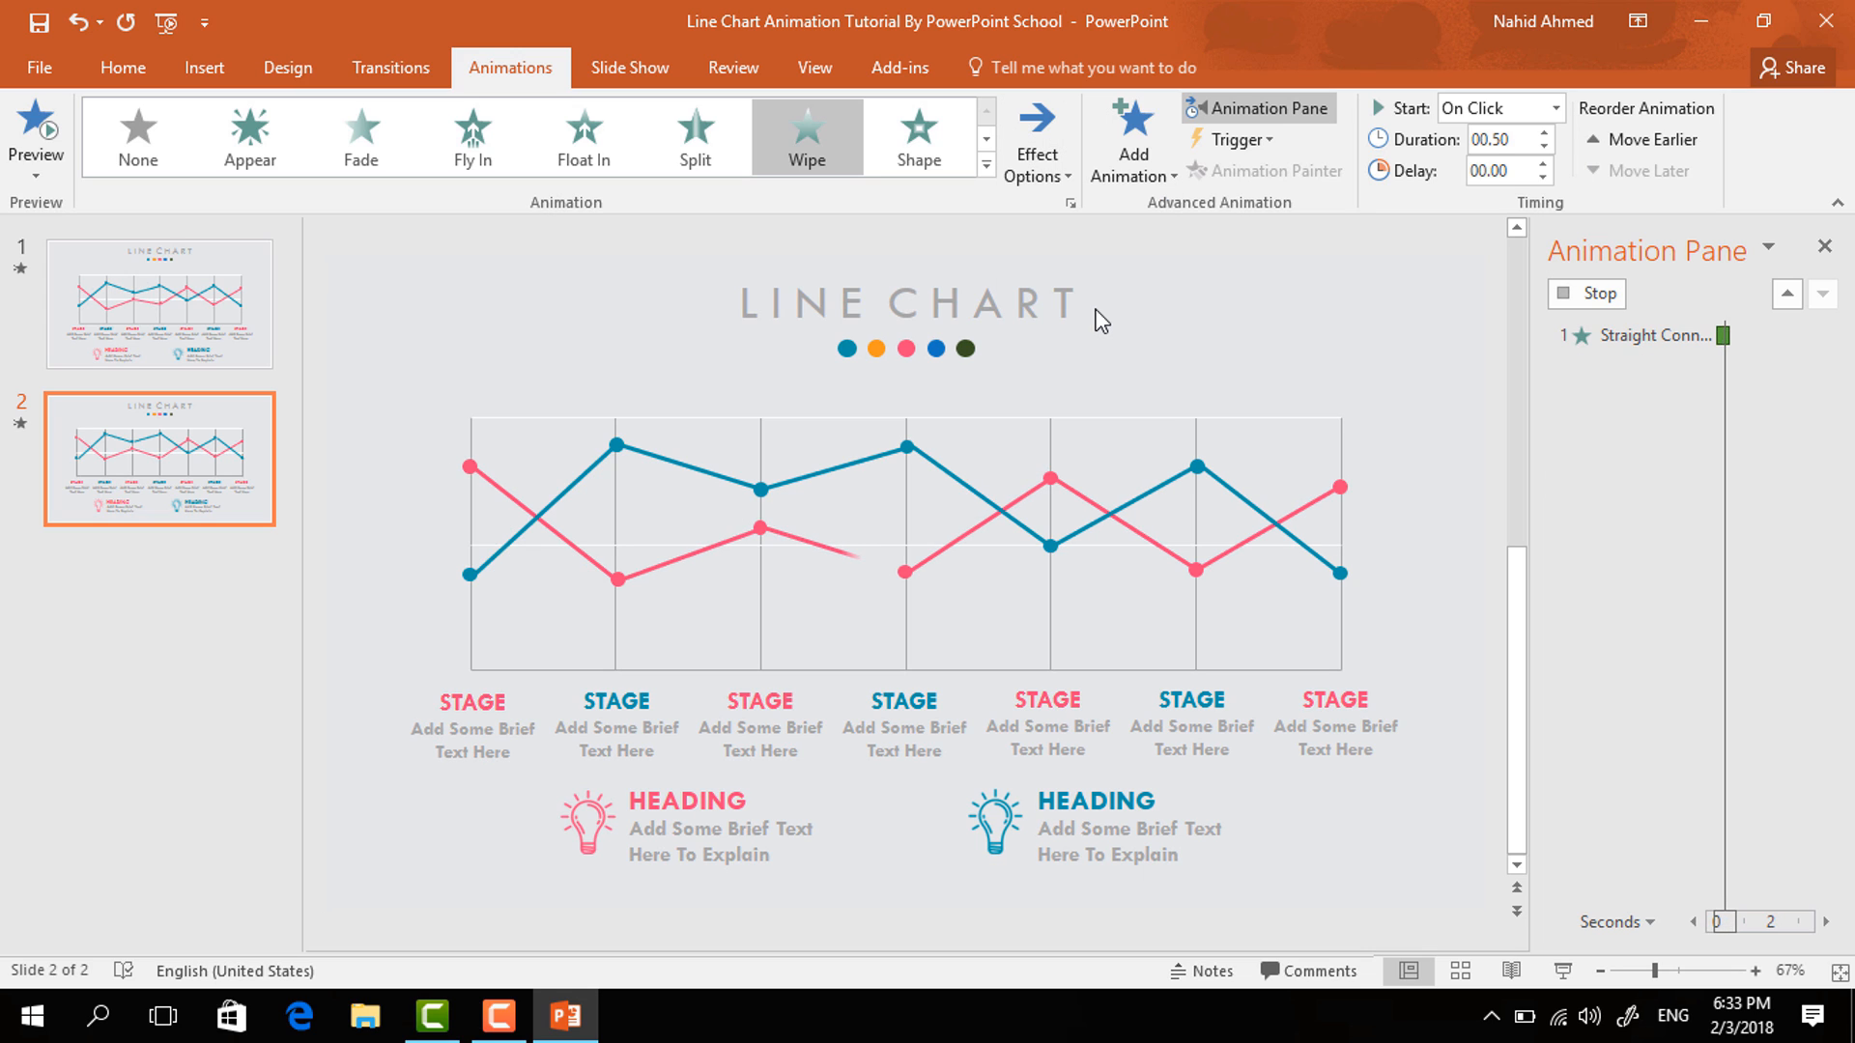
left_click(1555, 108)
left_click(1542, 190)
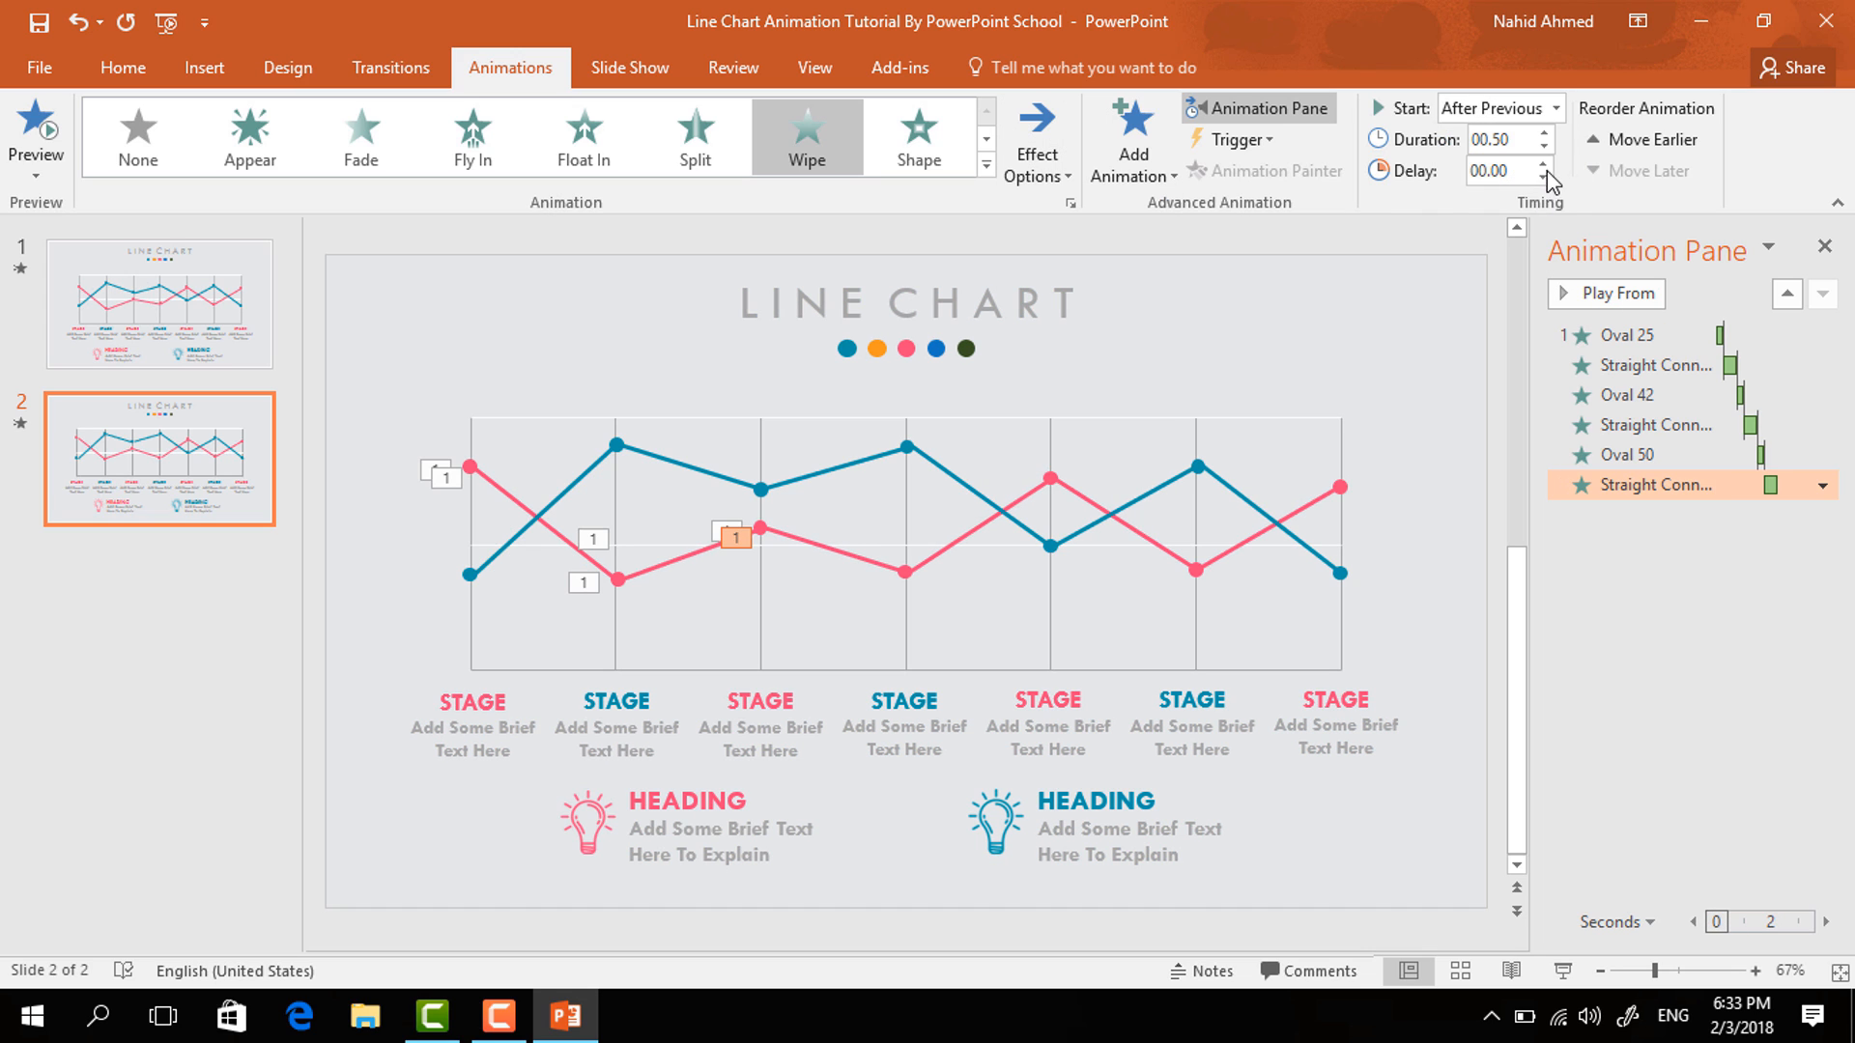
- Apply a Zoom entrance to the fourth pink data point, set to start after the previous animation
left_click(905, 572)
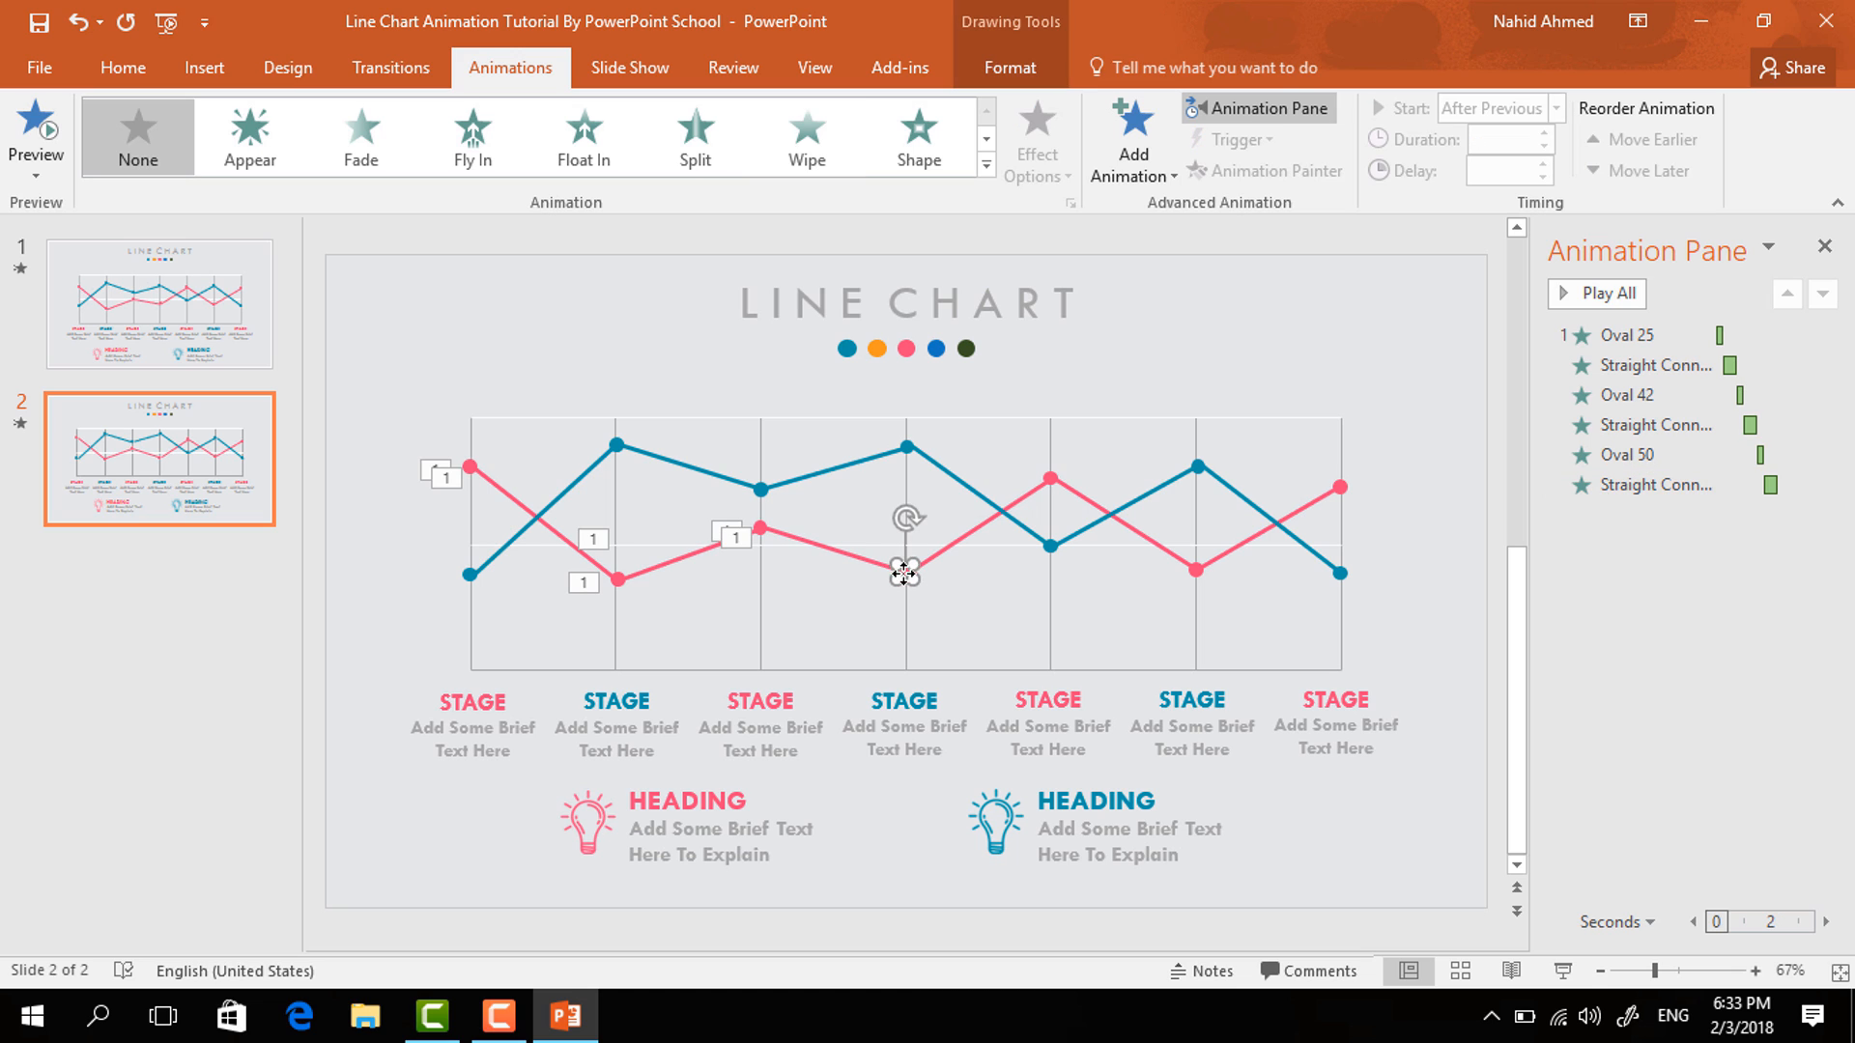
left_click(1128, 164)
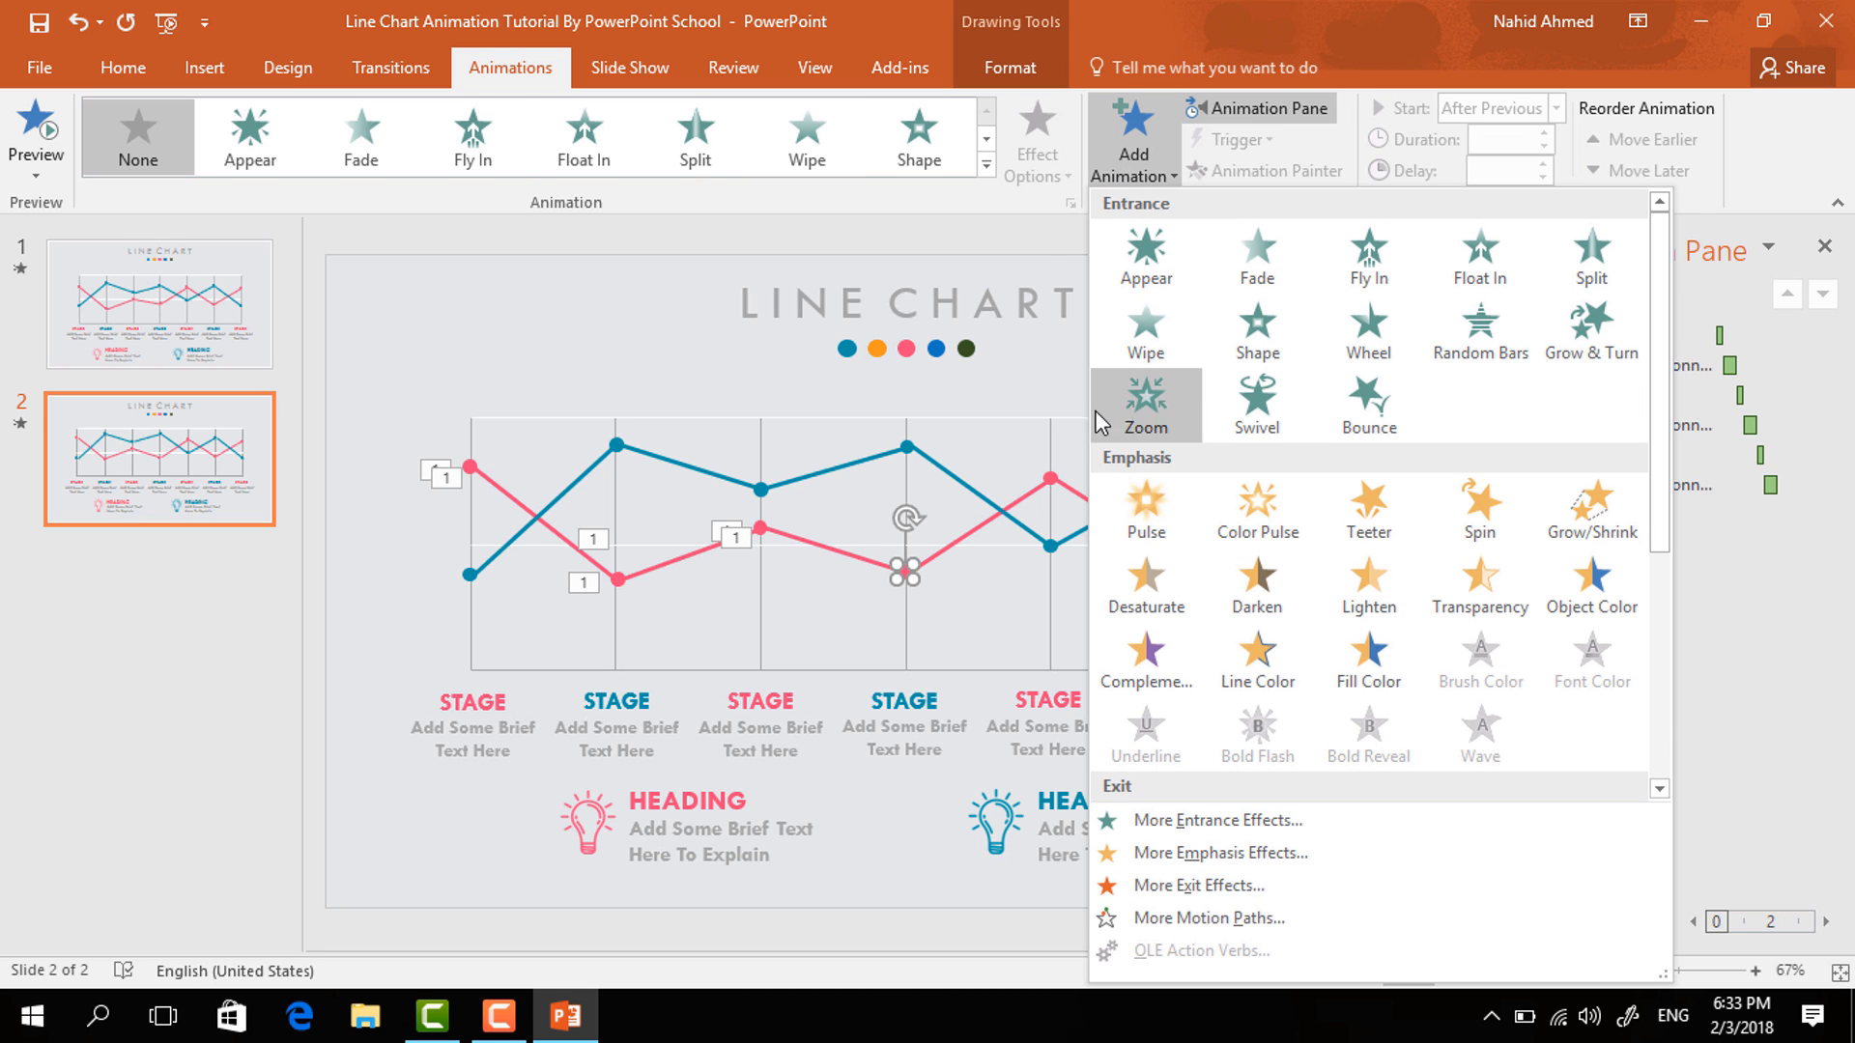
left_click(1138, 404)
left_click(1553, 109)
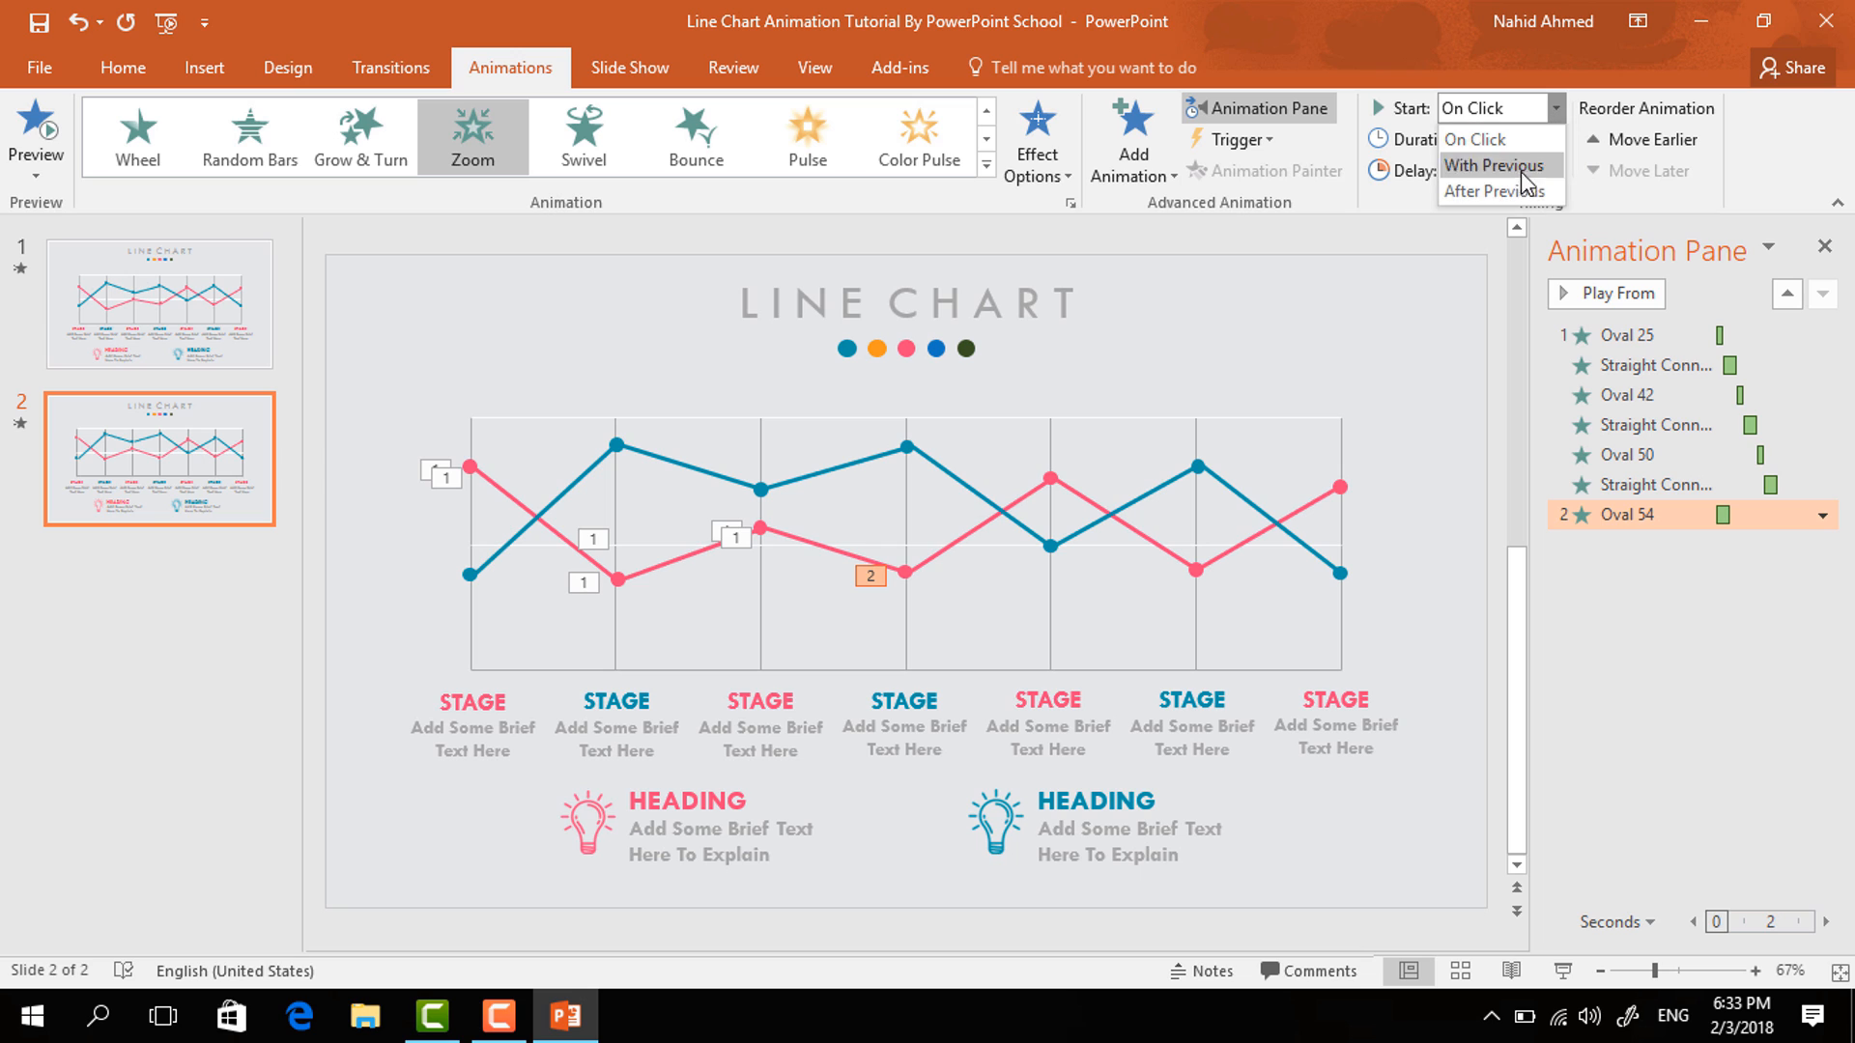
left_click(1520, 192)
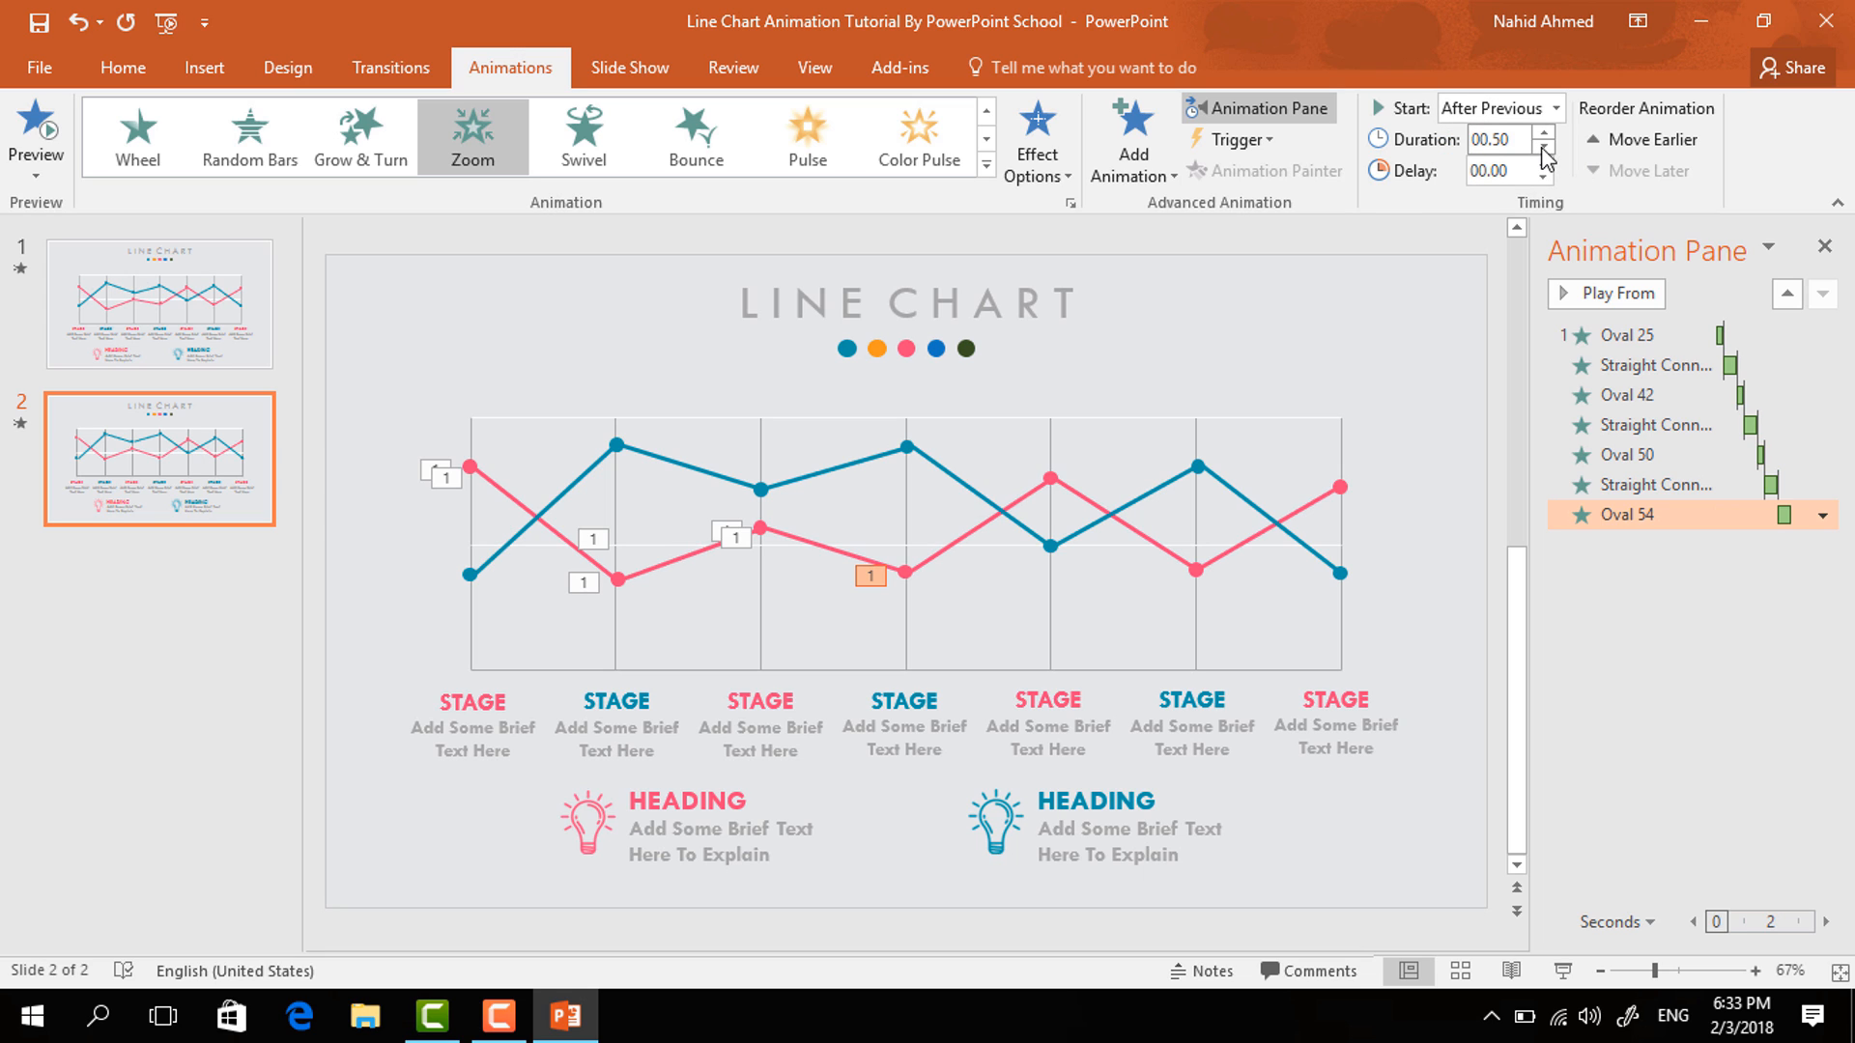
- Give the fourth pink line segment a Wipe entrance from the left, starting after the previous animation
left_click(960, 539)
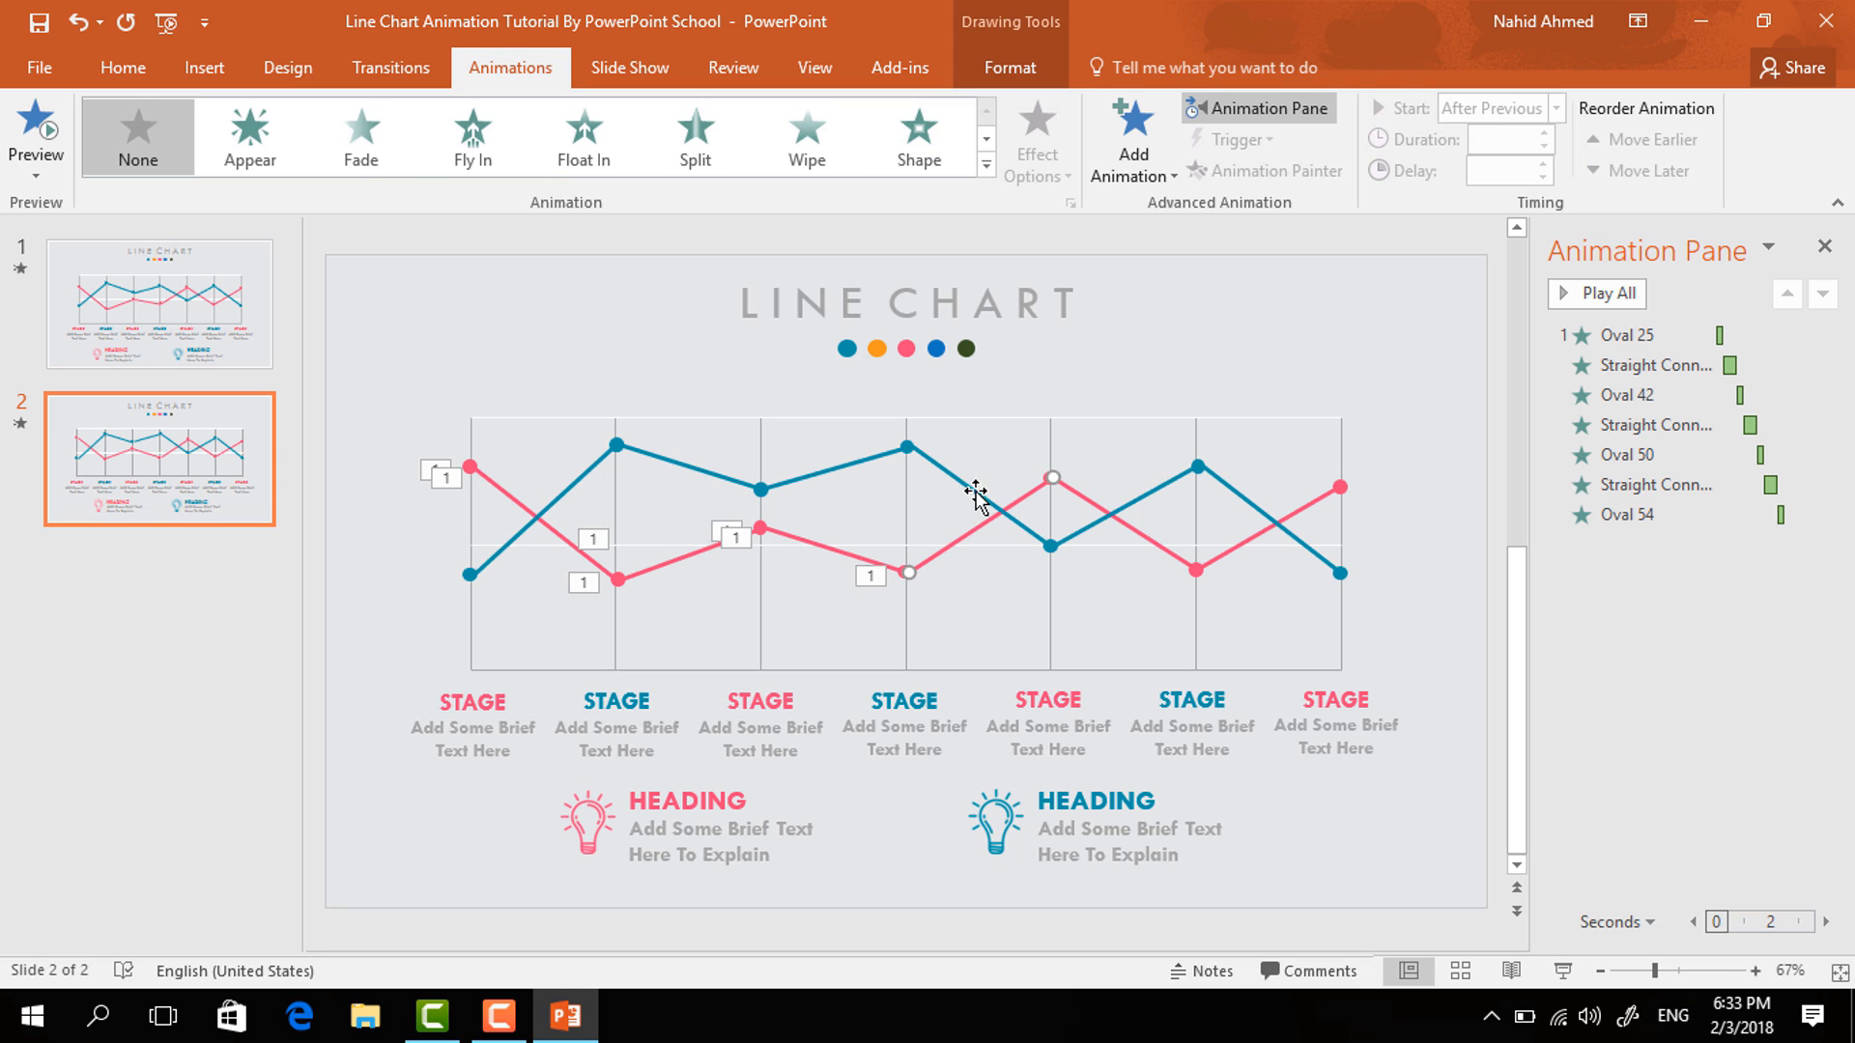
left_click(1140, 176)
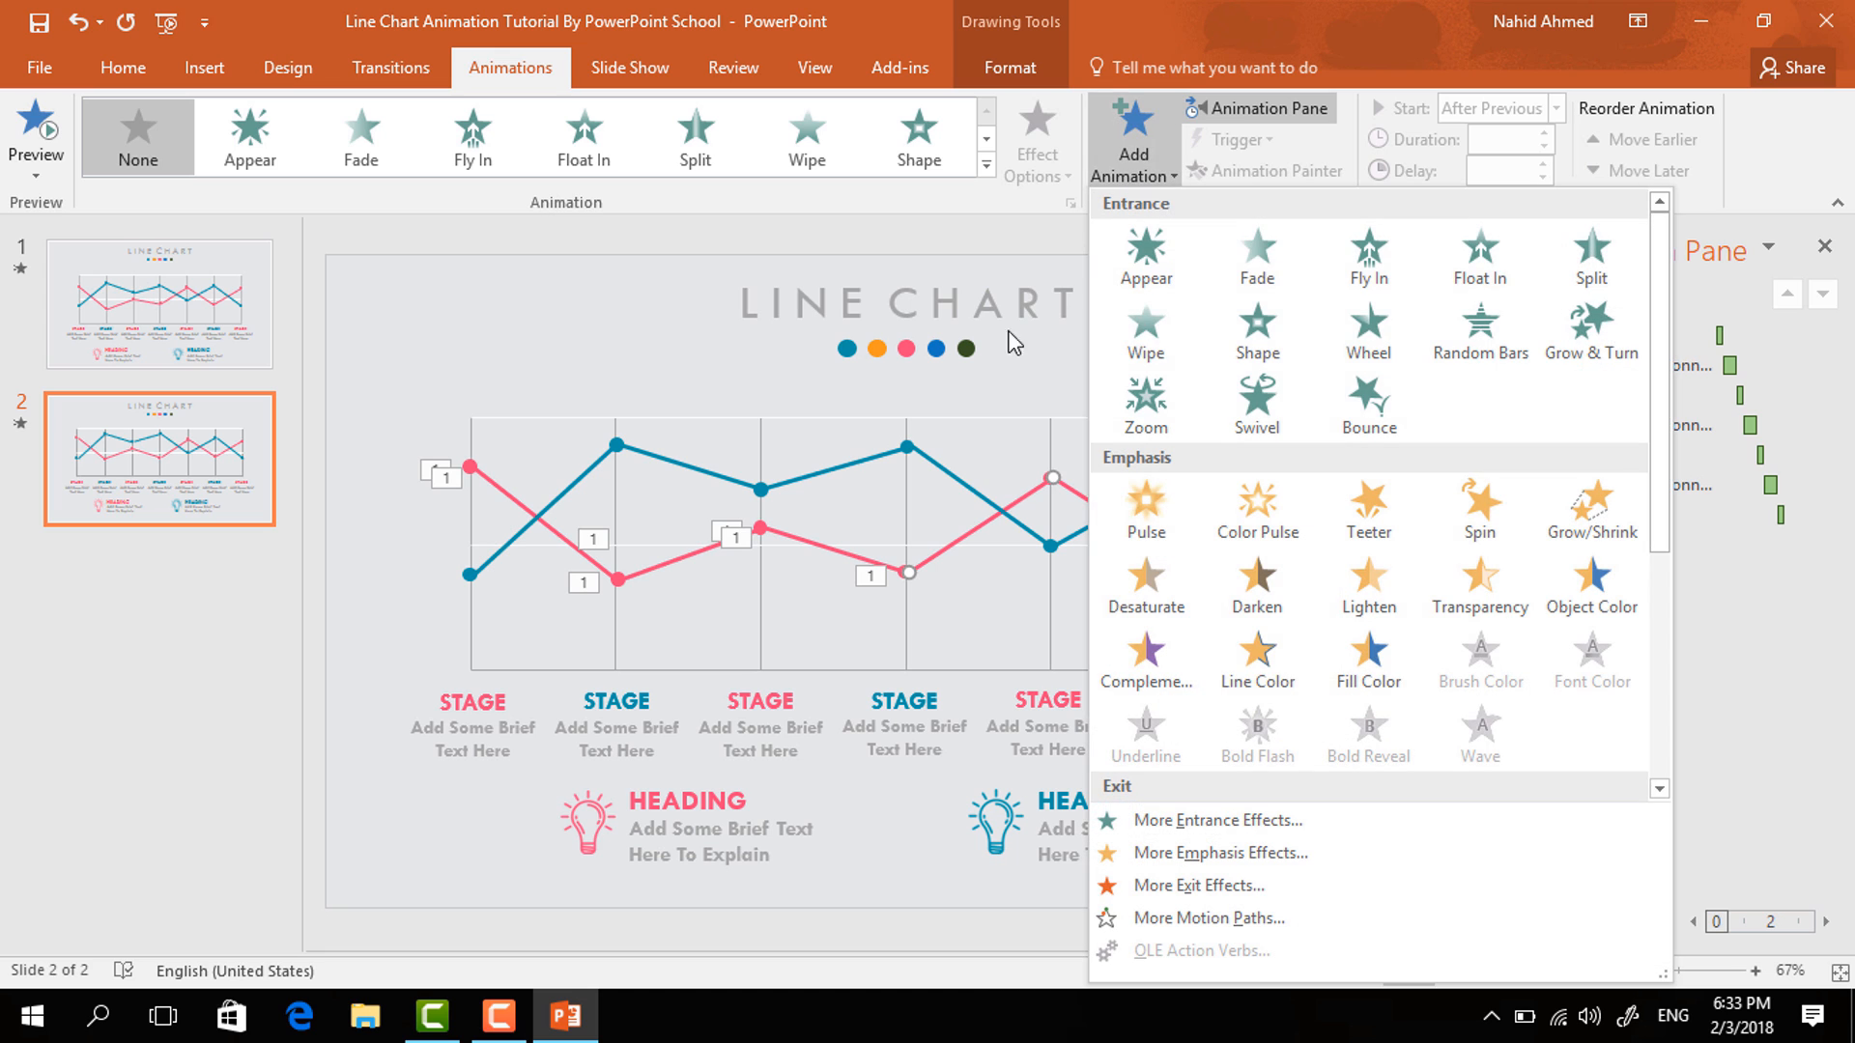
left_click(1145, 355)
left_click(1051, 180)
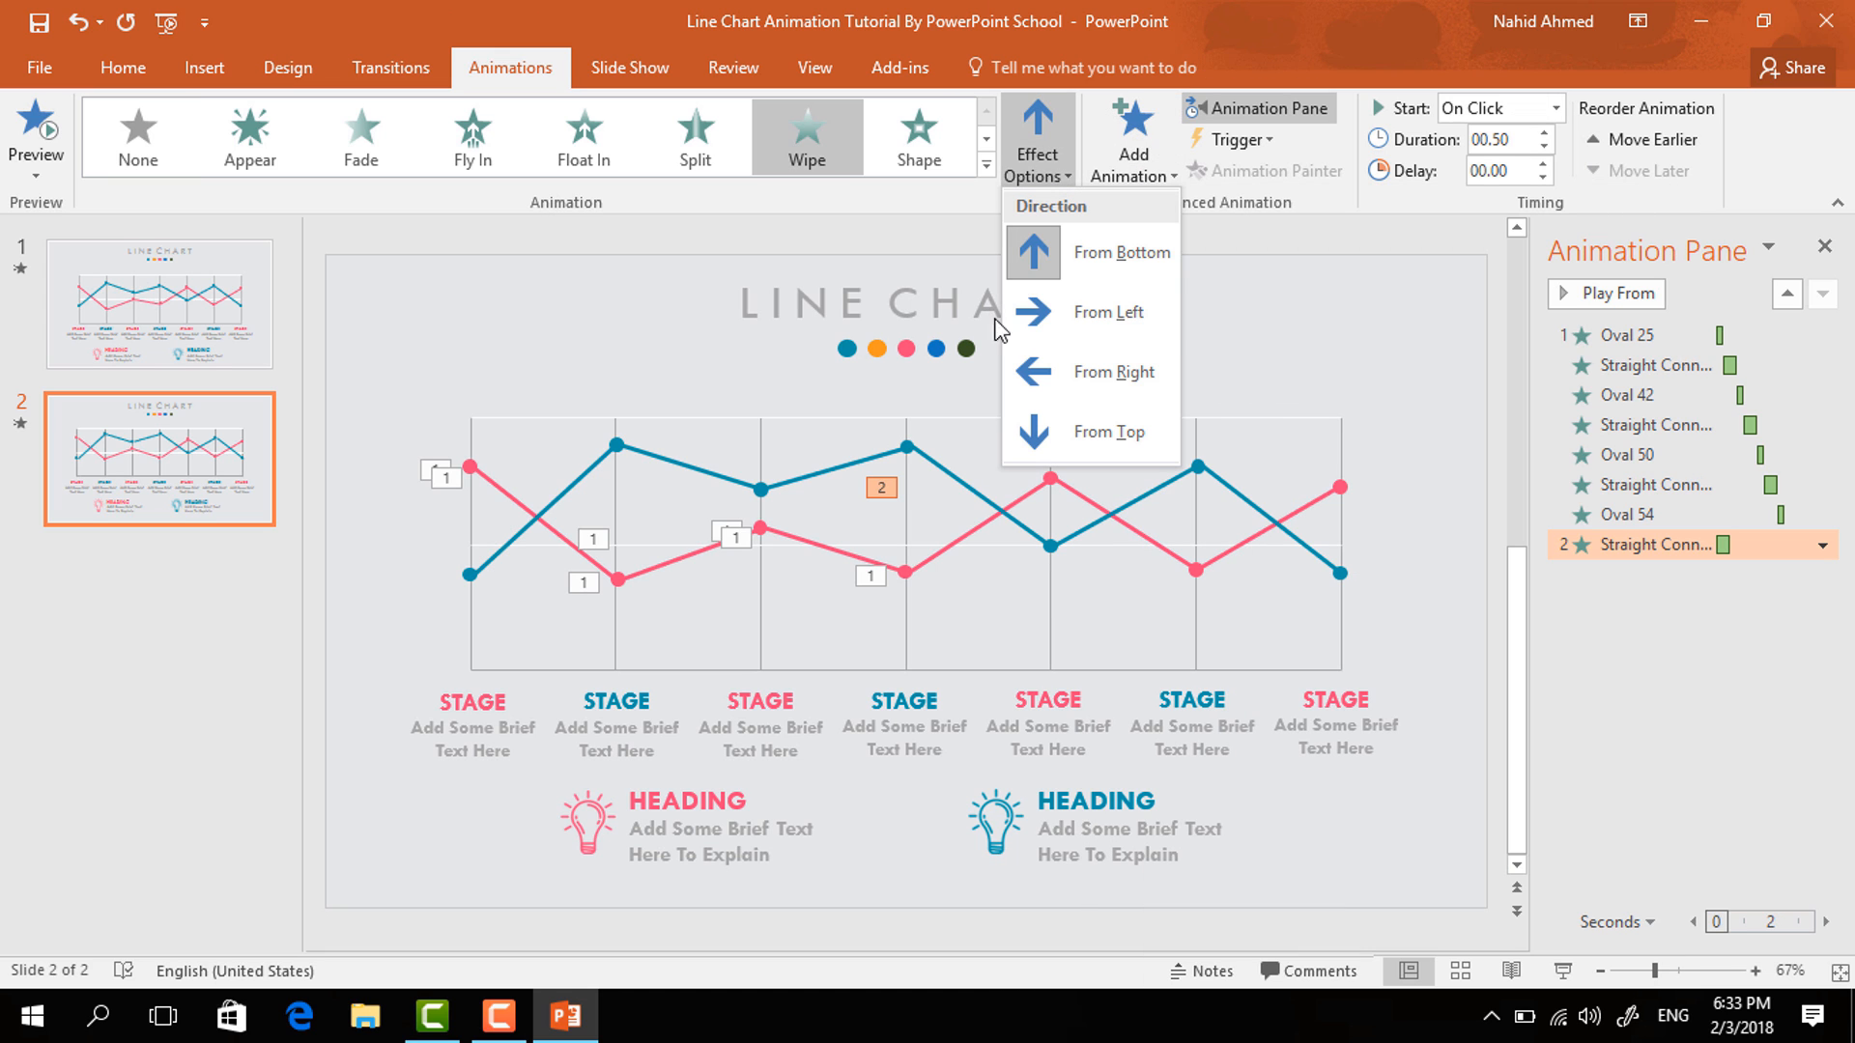
left_click(1067, 315)
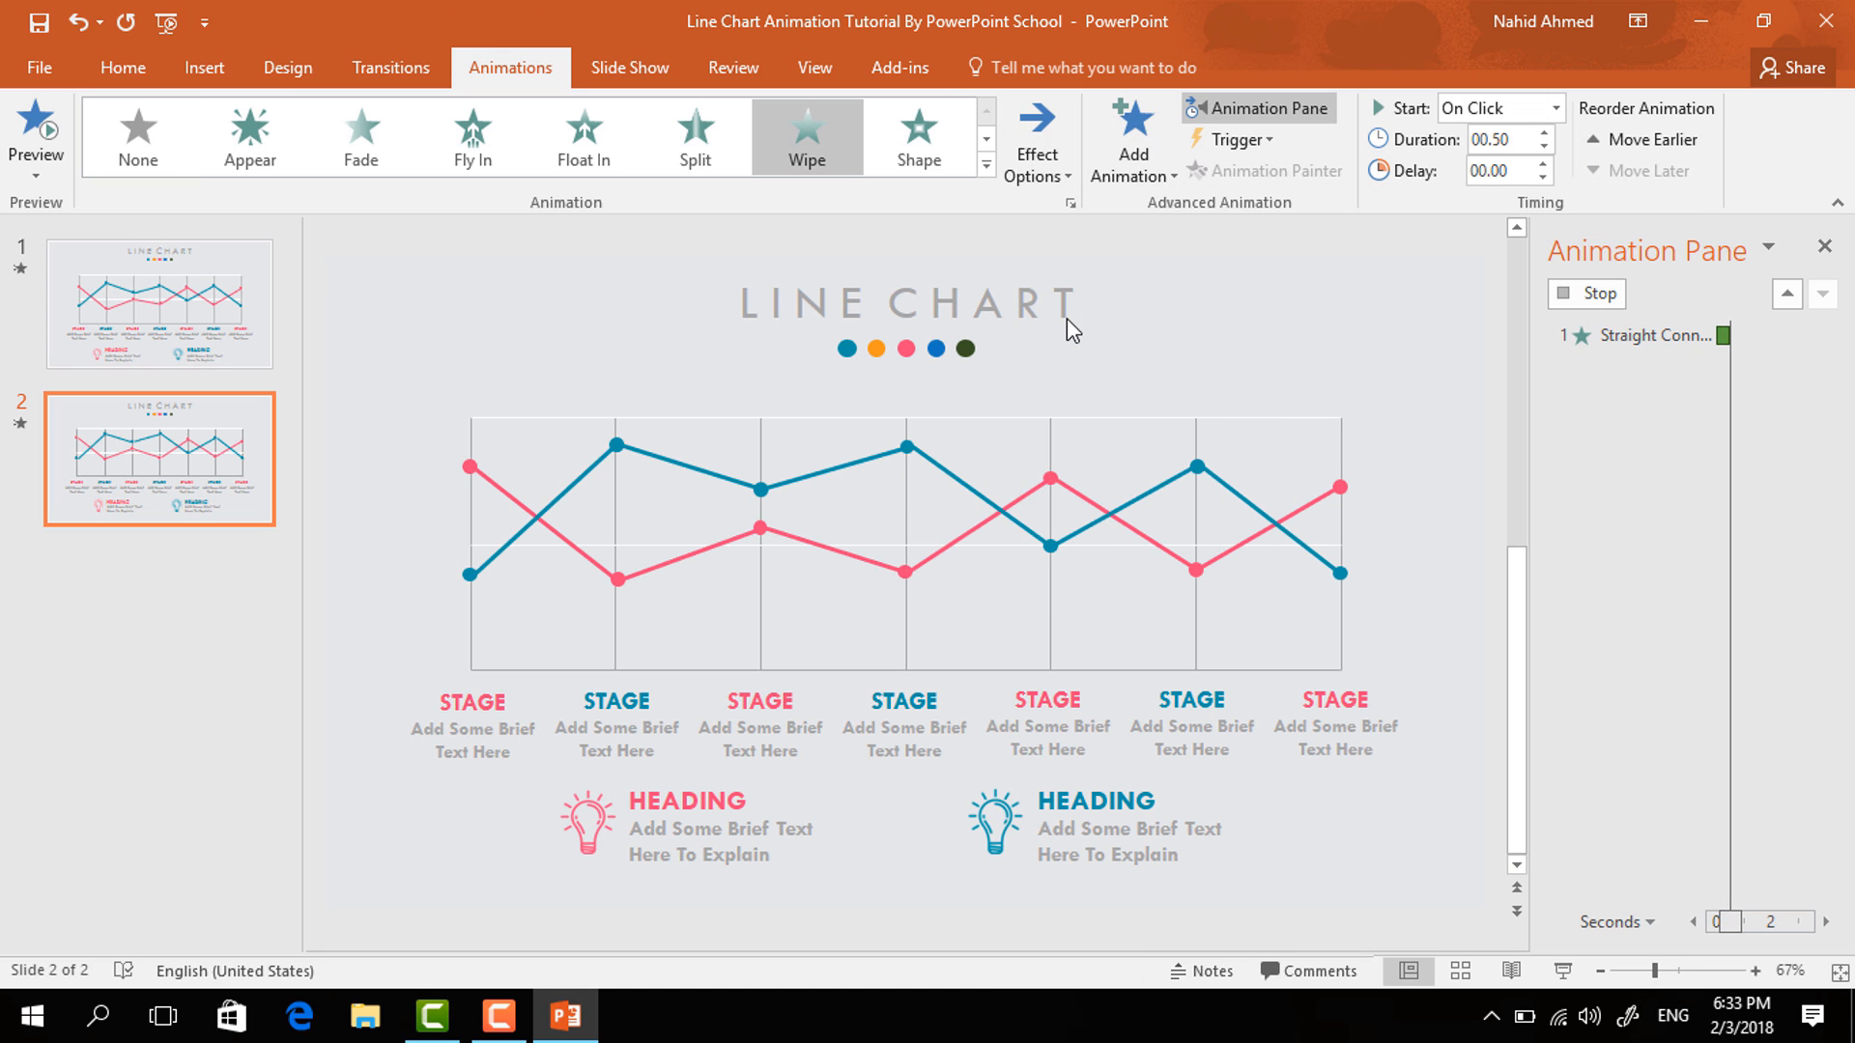
left_click(1557, 109)
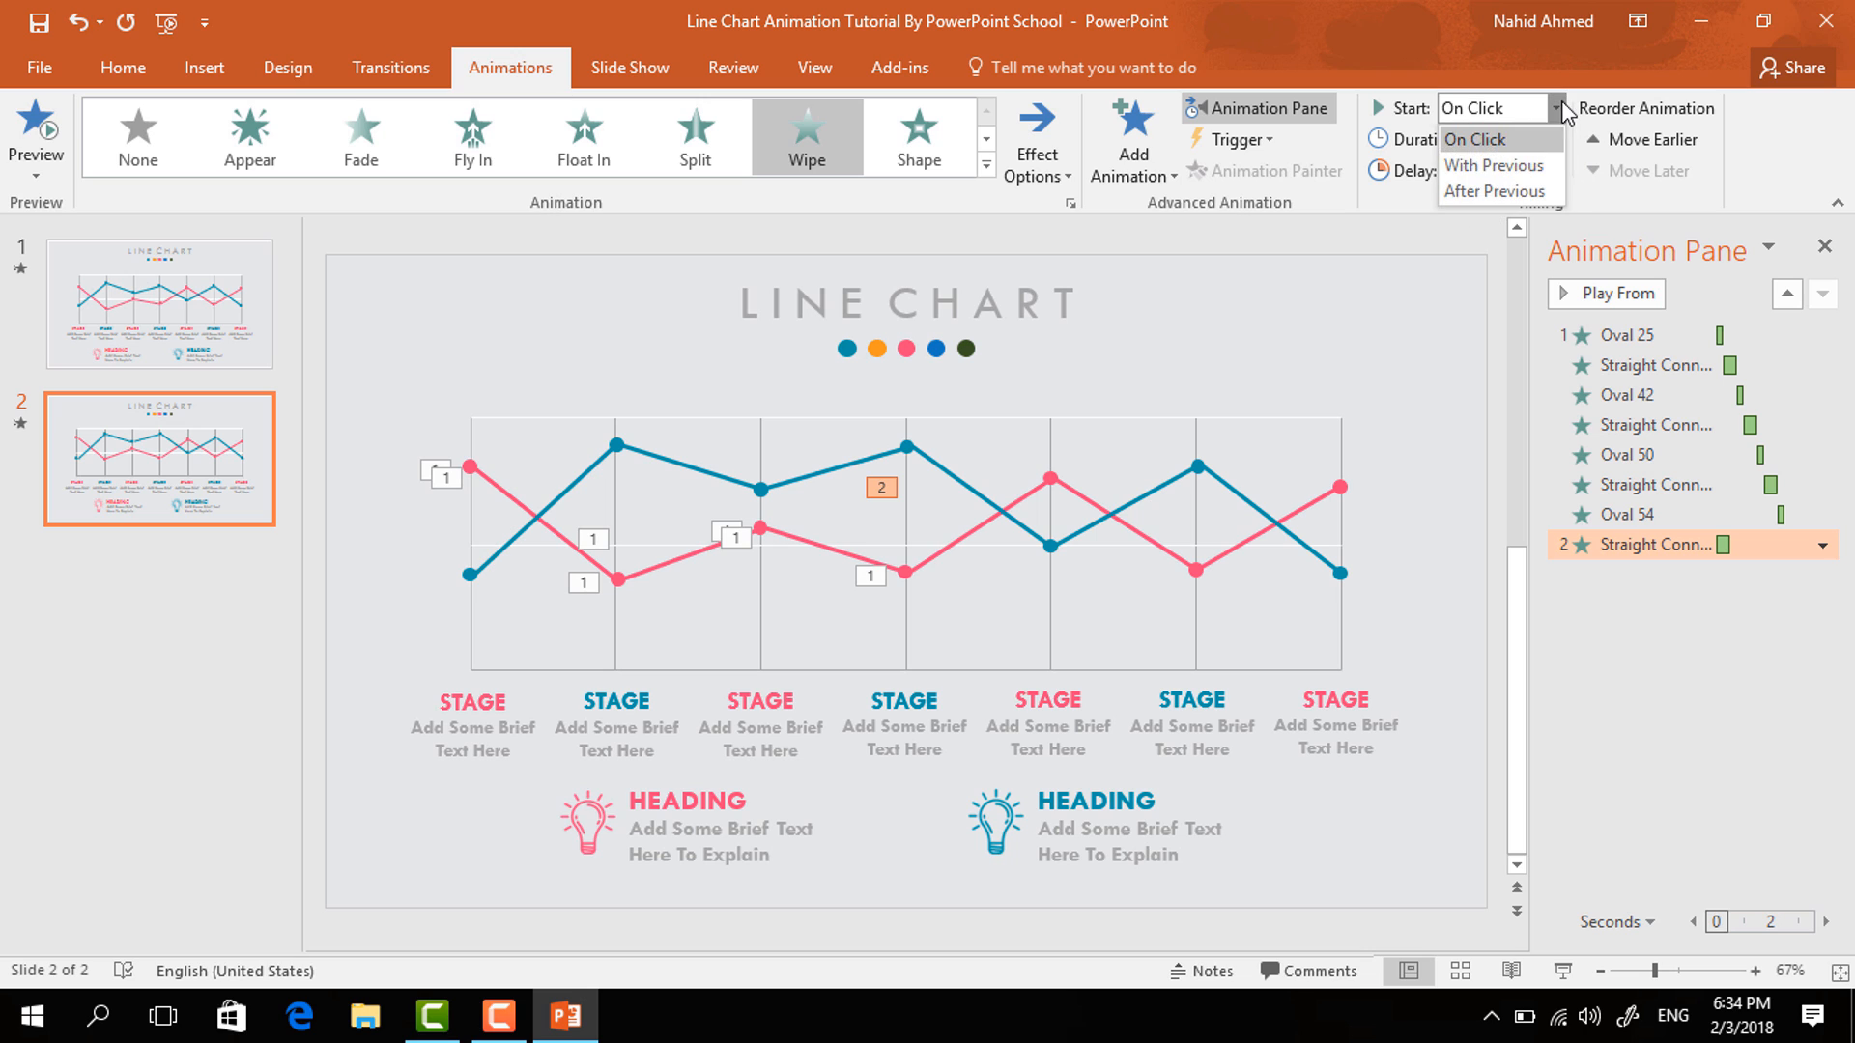
left_click(1511, 191)
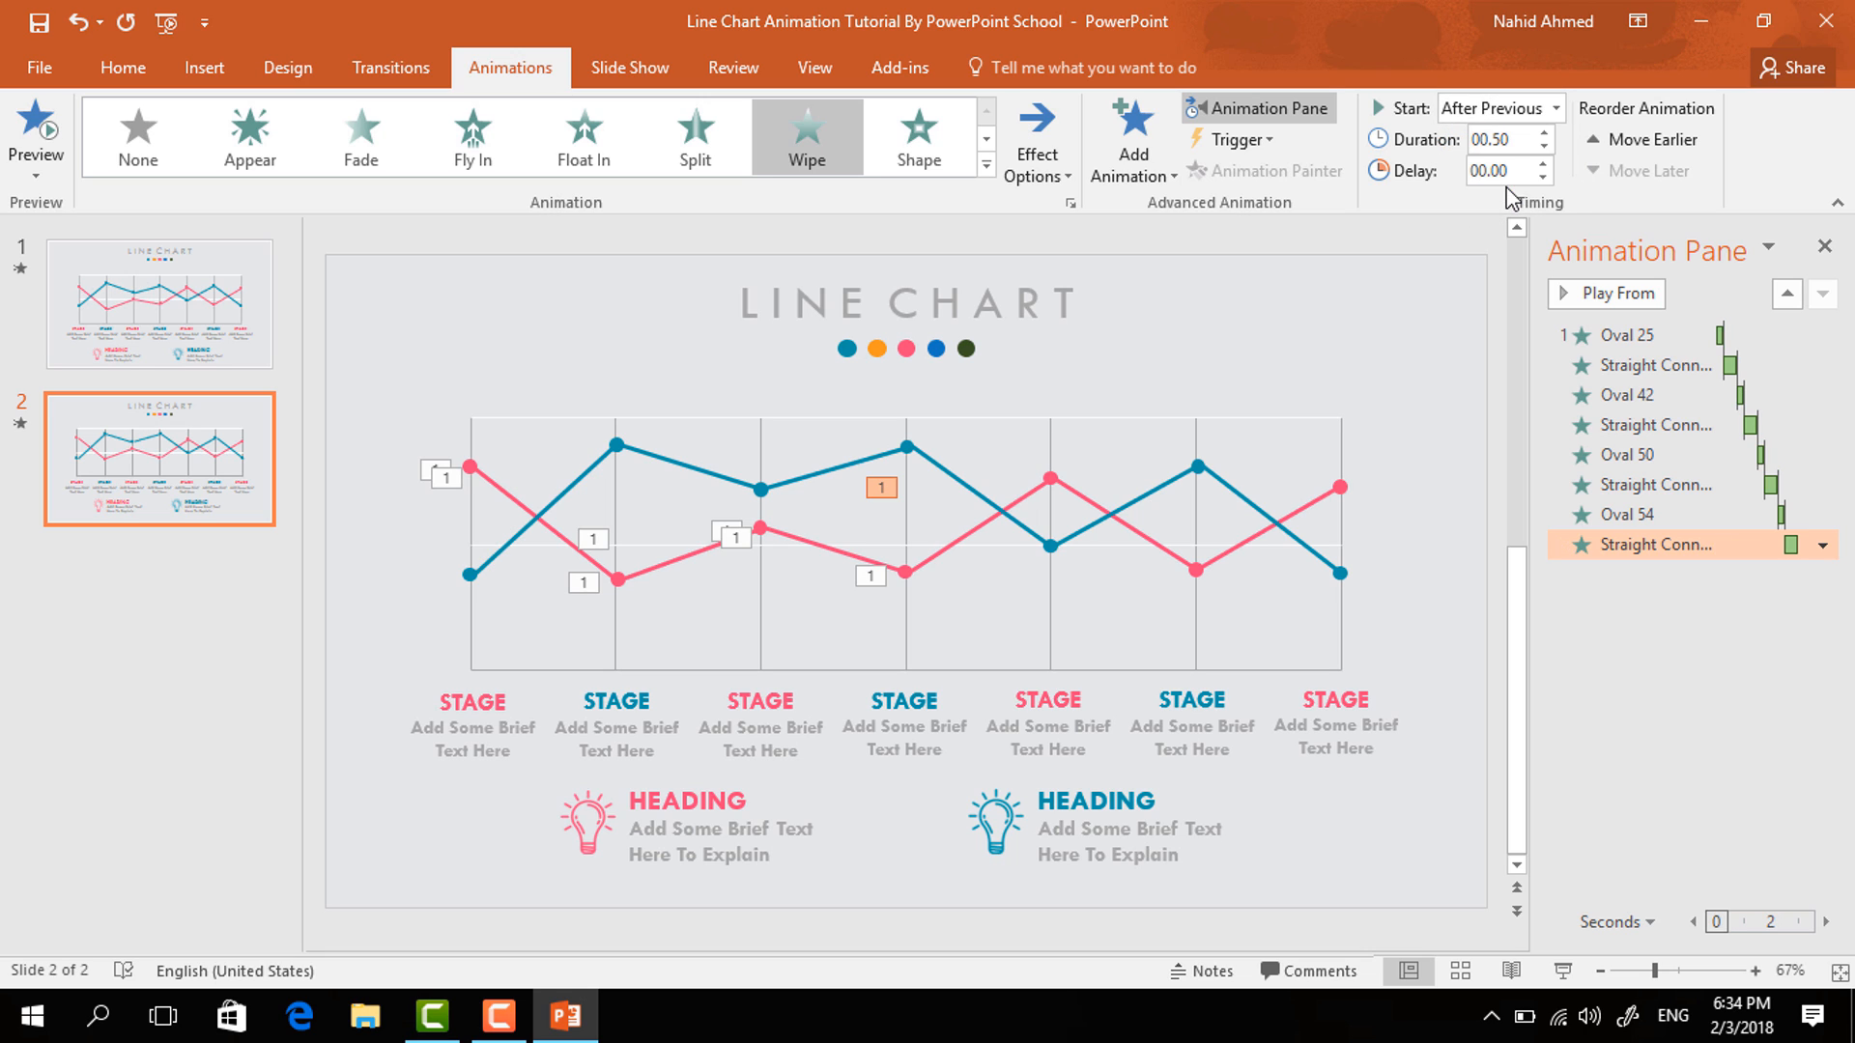
- Copy the fourth pink point's Zoom animation onto the fifth pink data point with the Animation Painter
left_click(905, 571)
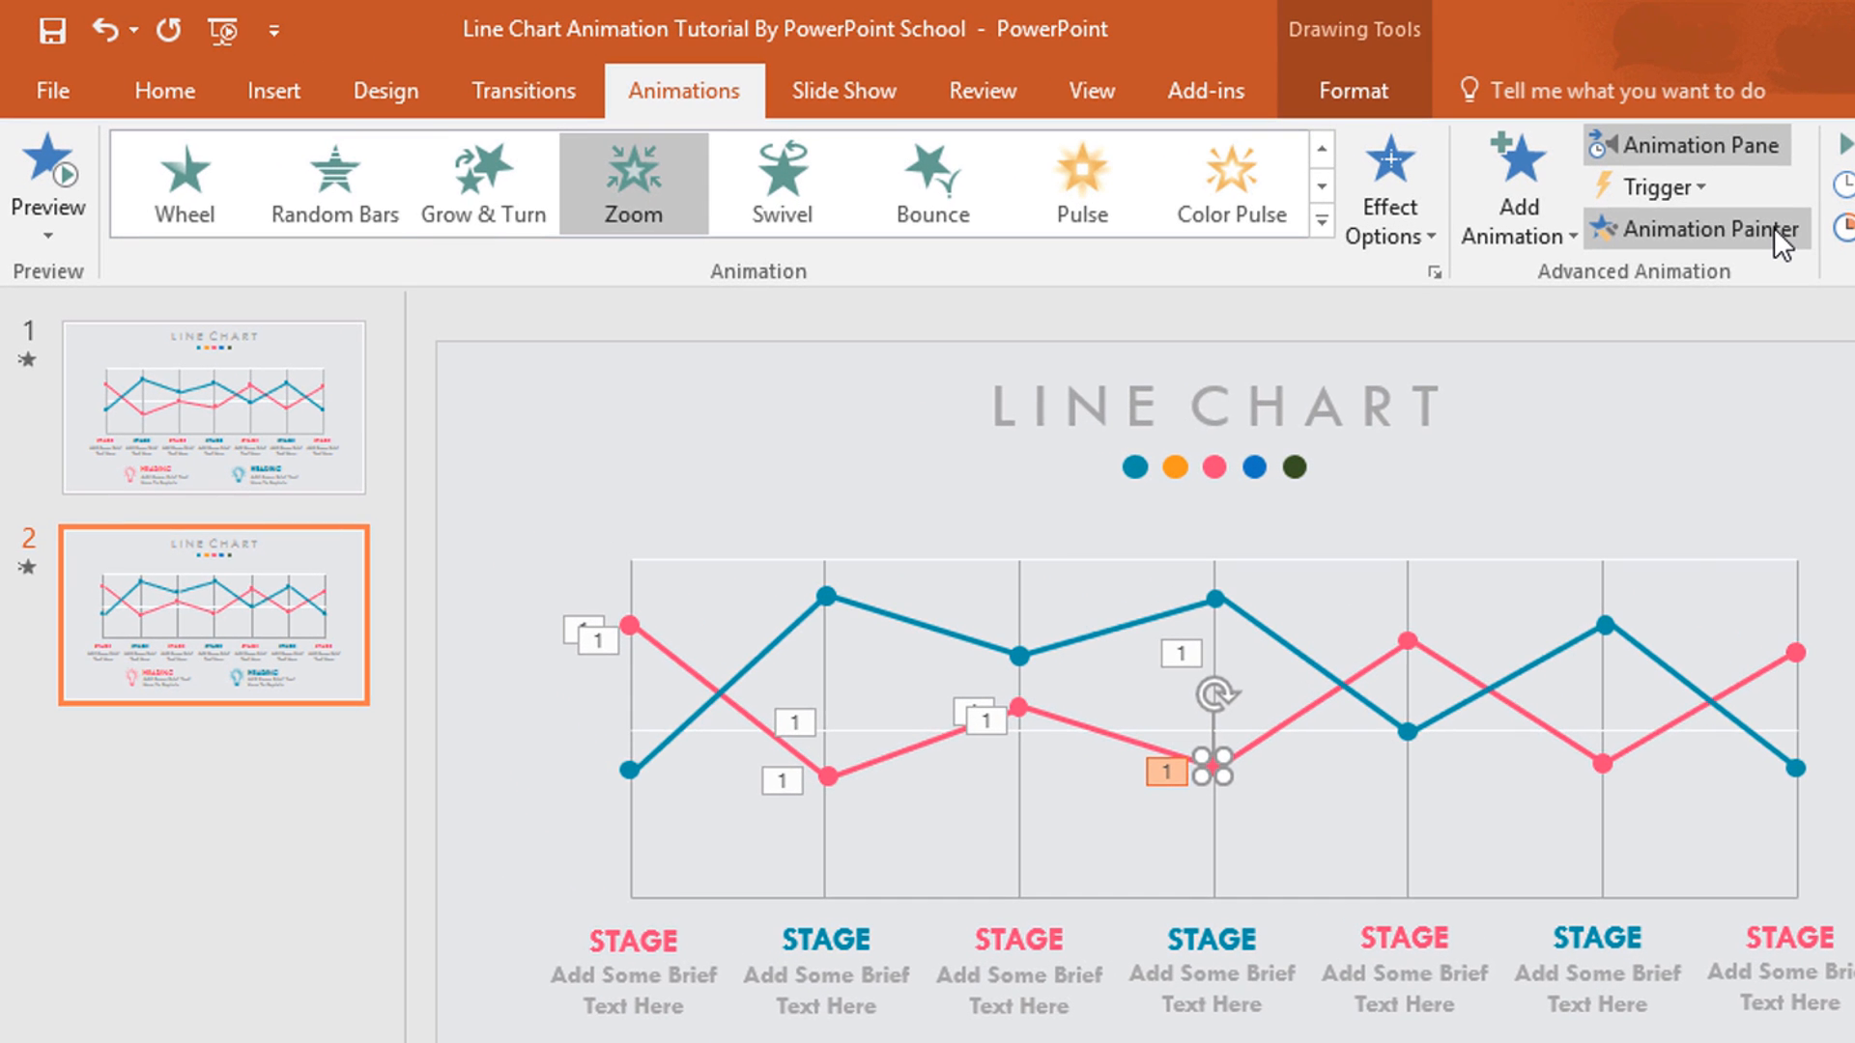
left_click(1773, 228)
left_click(1404, 635)
- Copy the fourth pink segment's Wipe animation onto the fifth pink line segment with the Animation Painter
left_click(1275, 732)
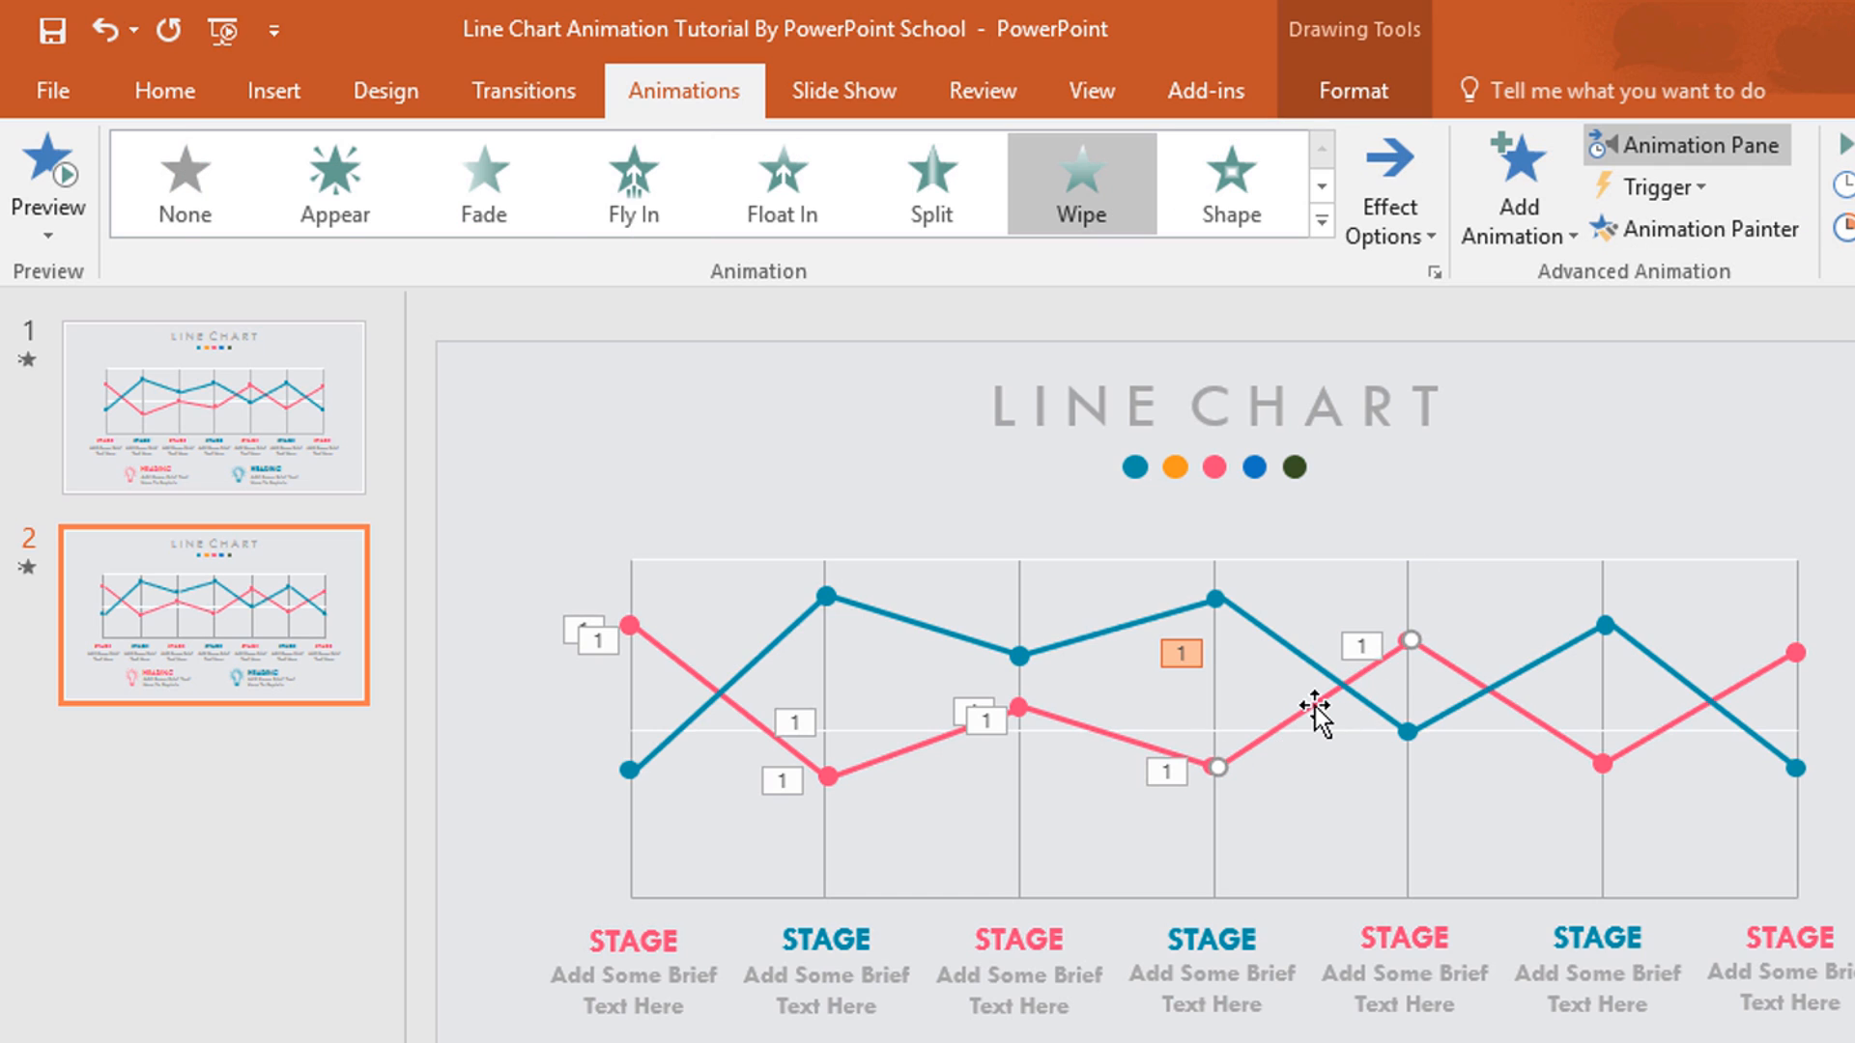
left_click(1724, 242)
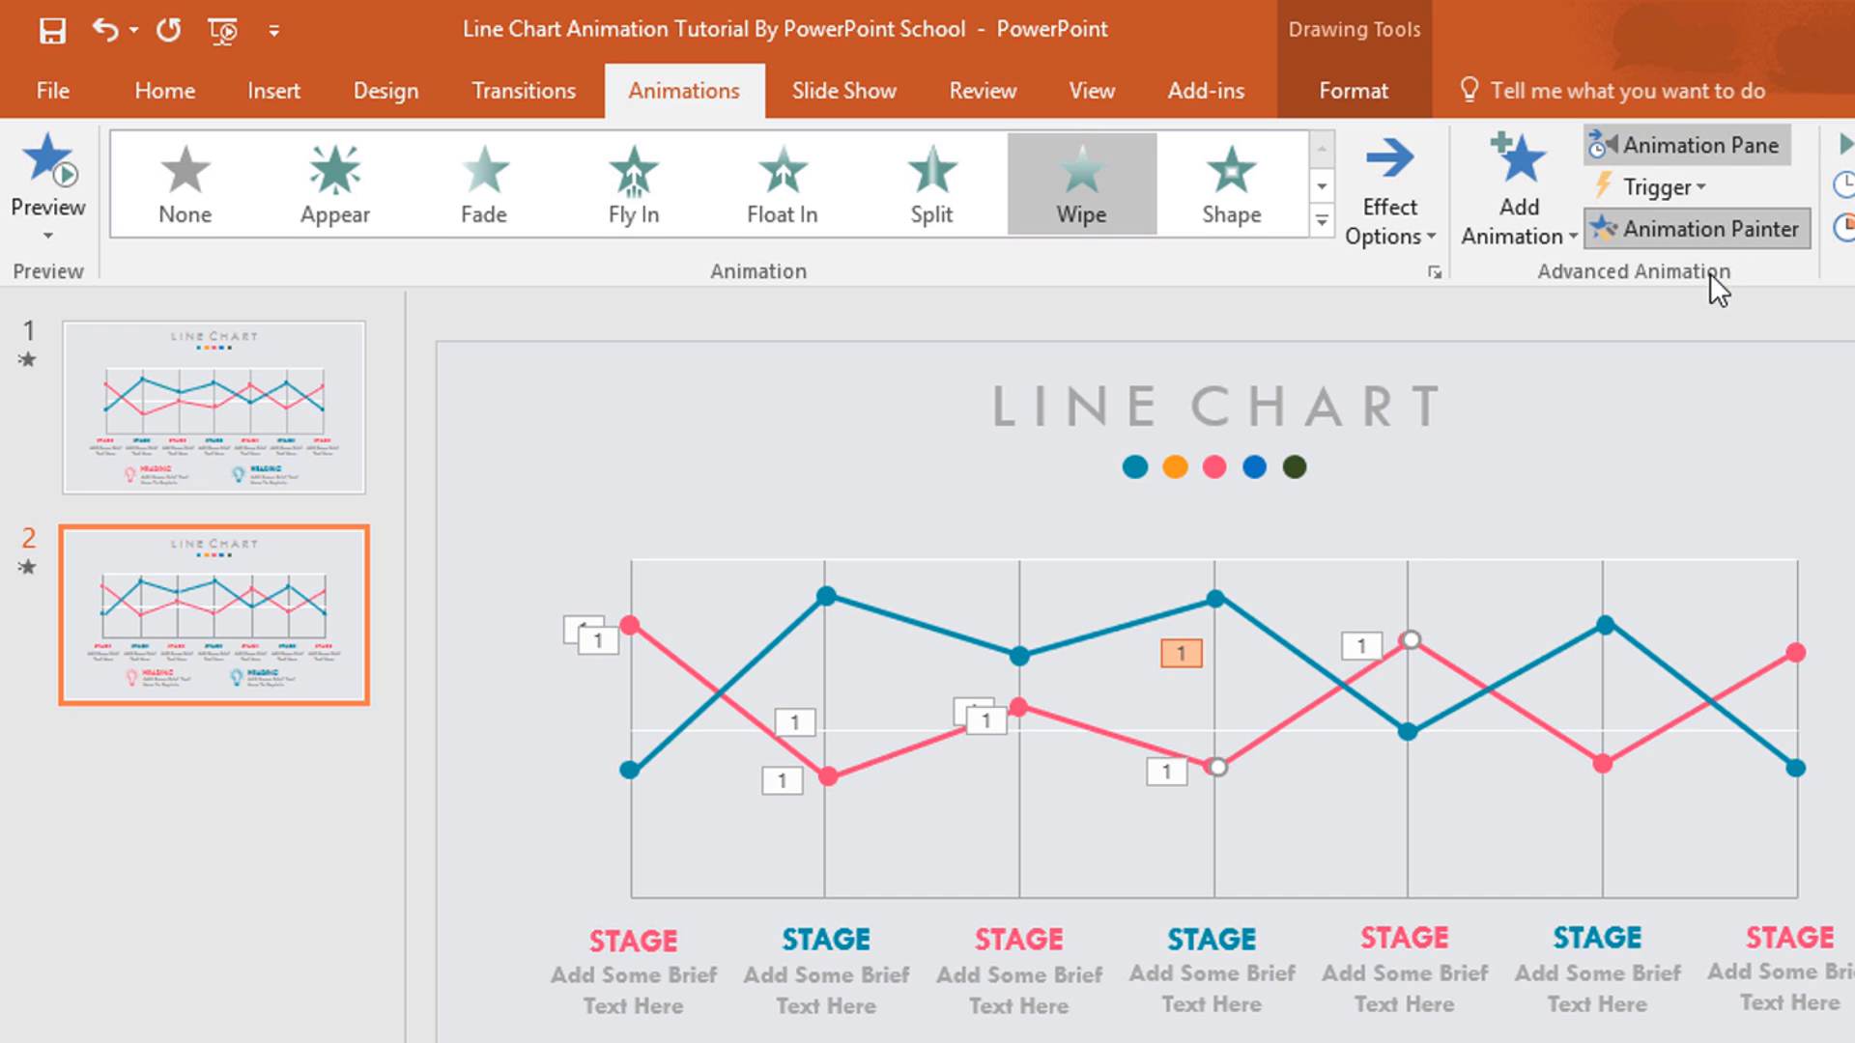
left_click(1516, 706)
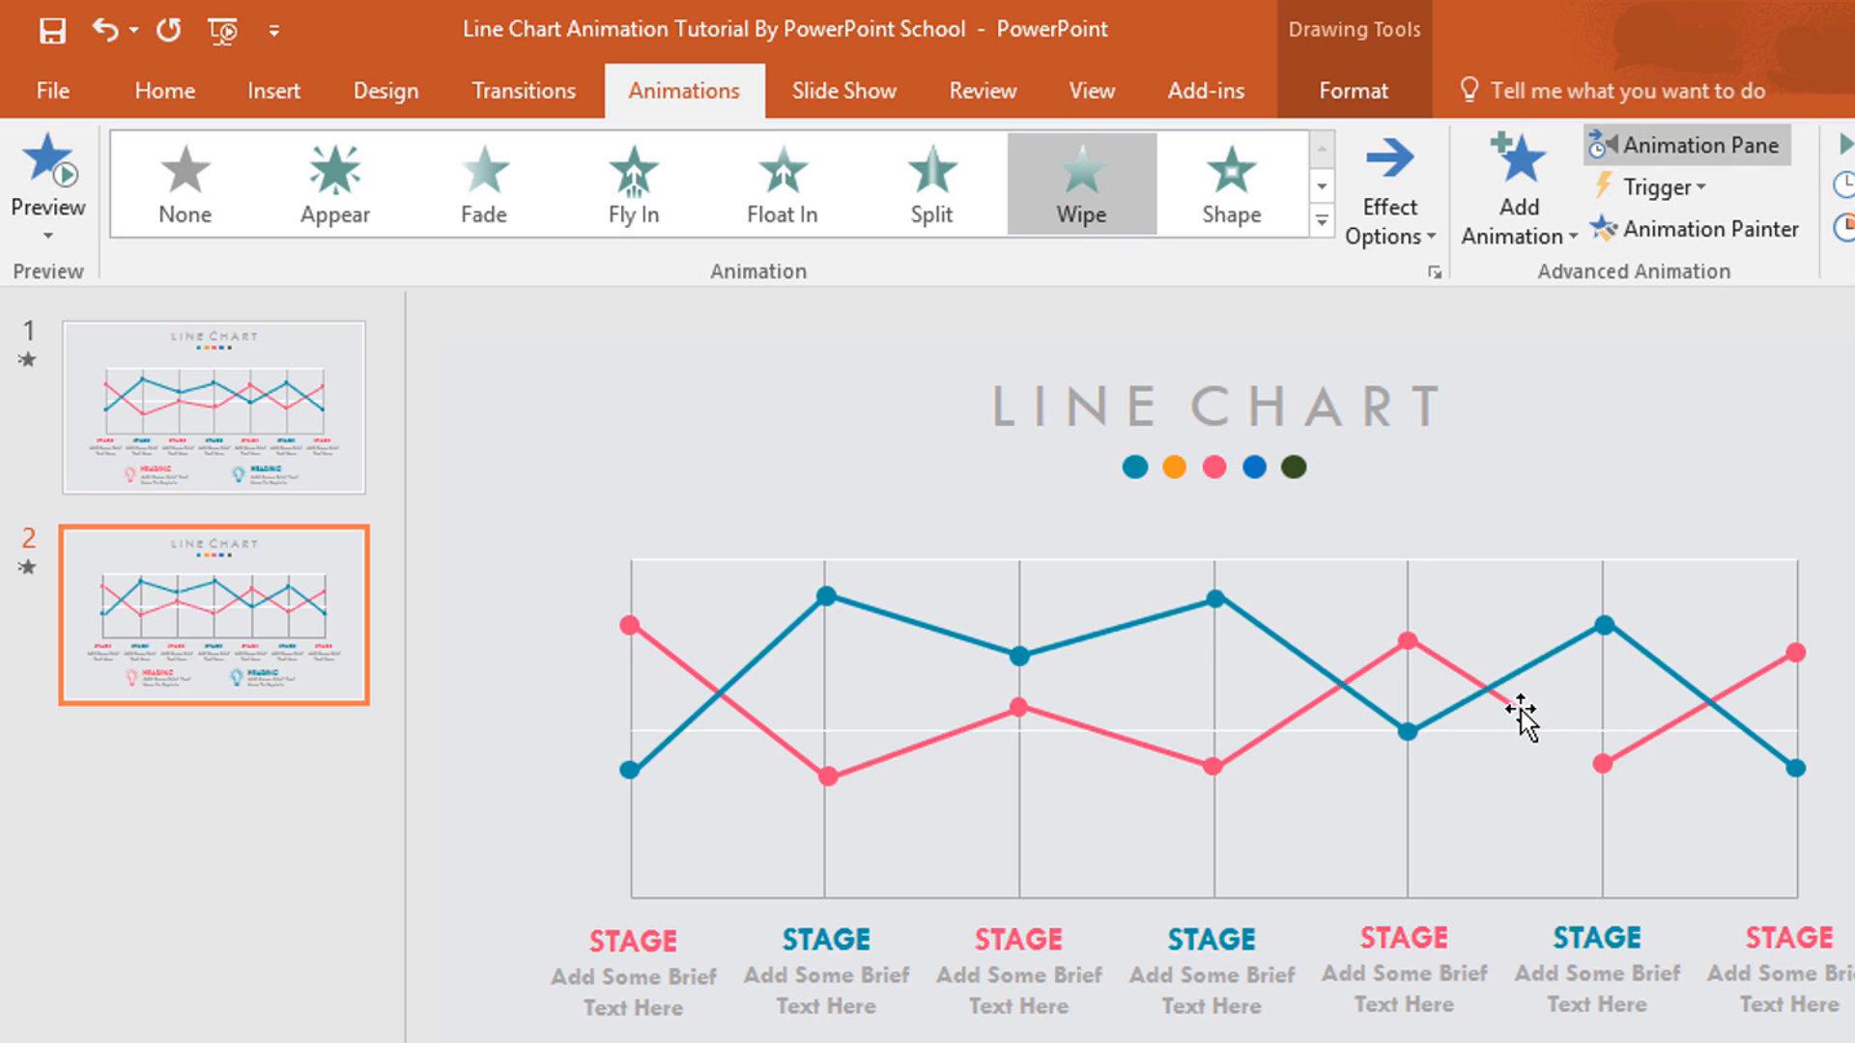
- Copy the fourth pink point's Zoom animation onto the sixth pink data point with the Animation Painter
left_click(1209, 769)
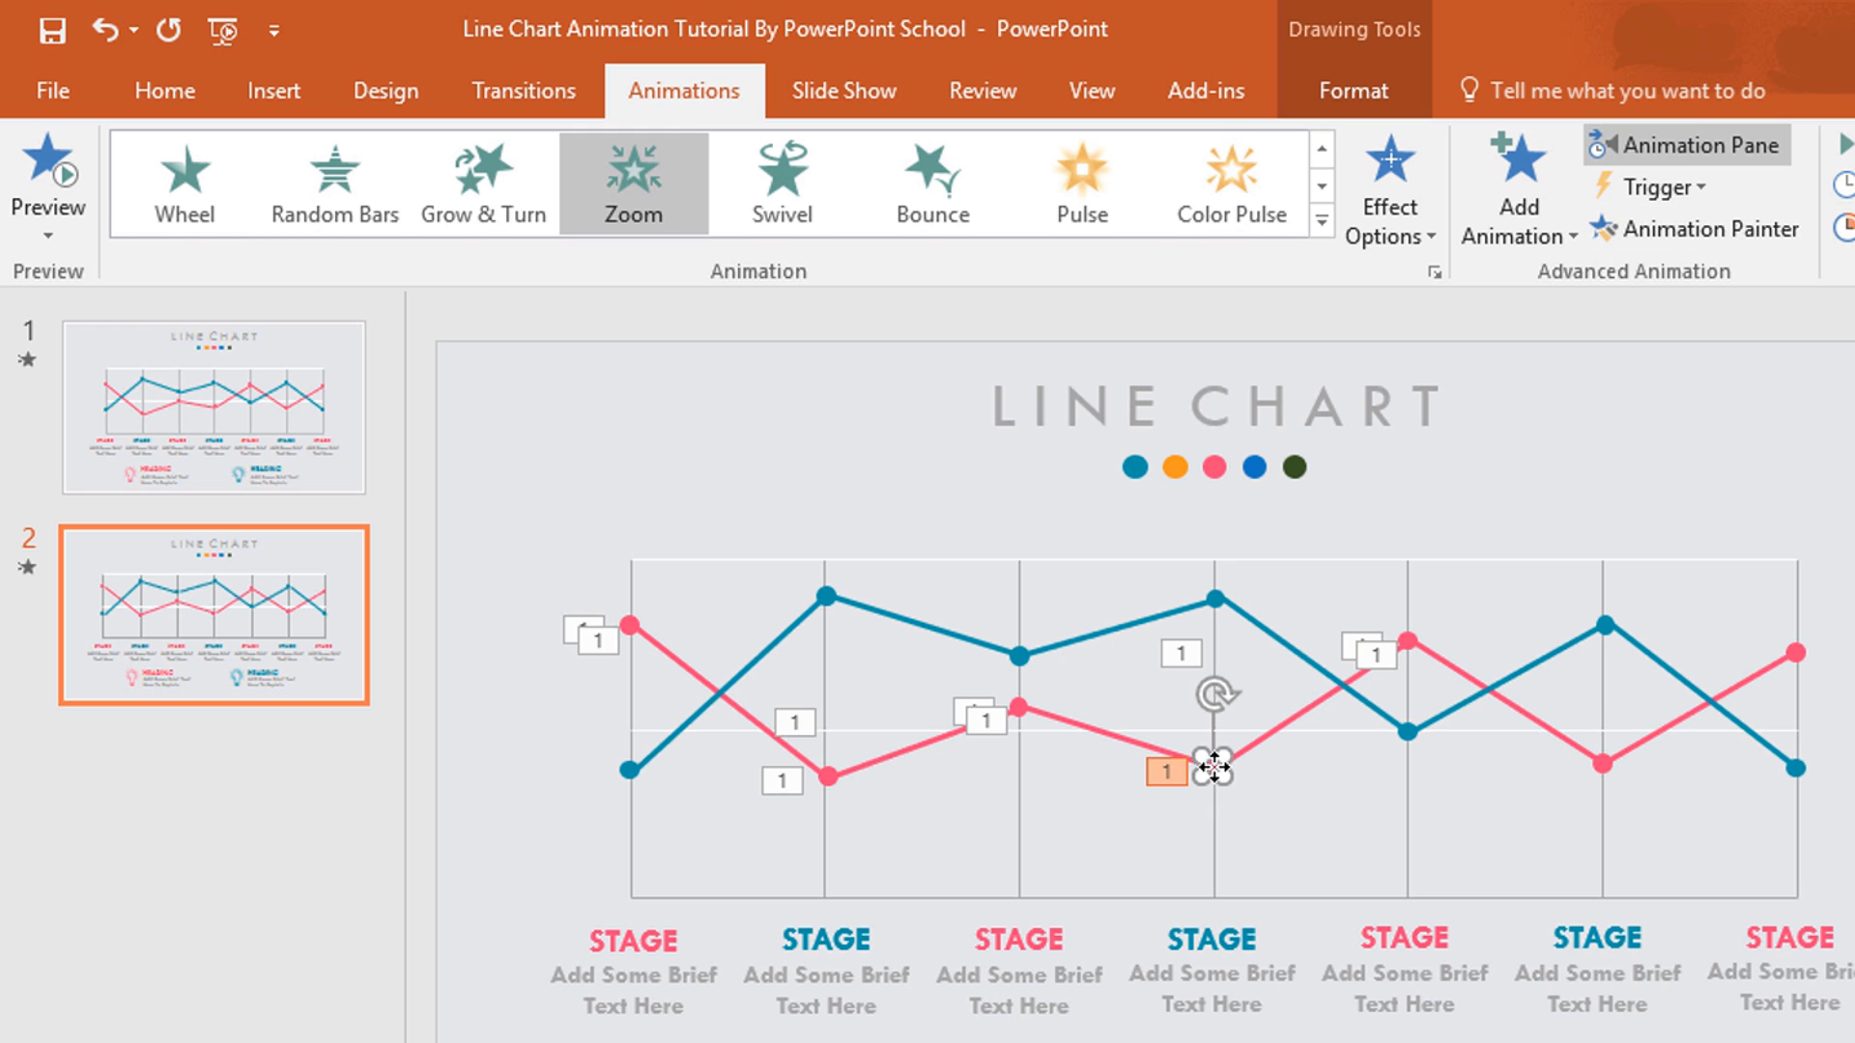
left_click(1729, 231)
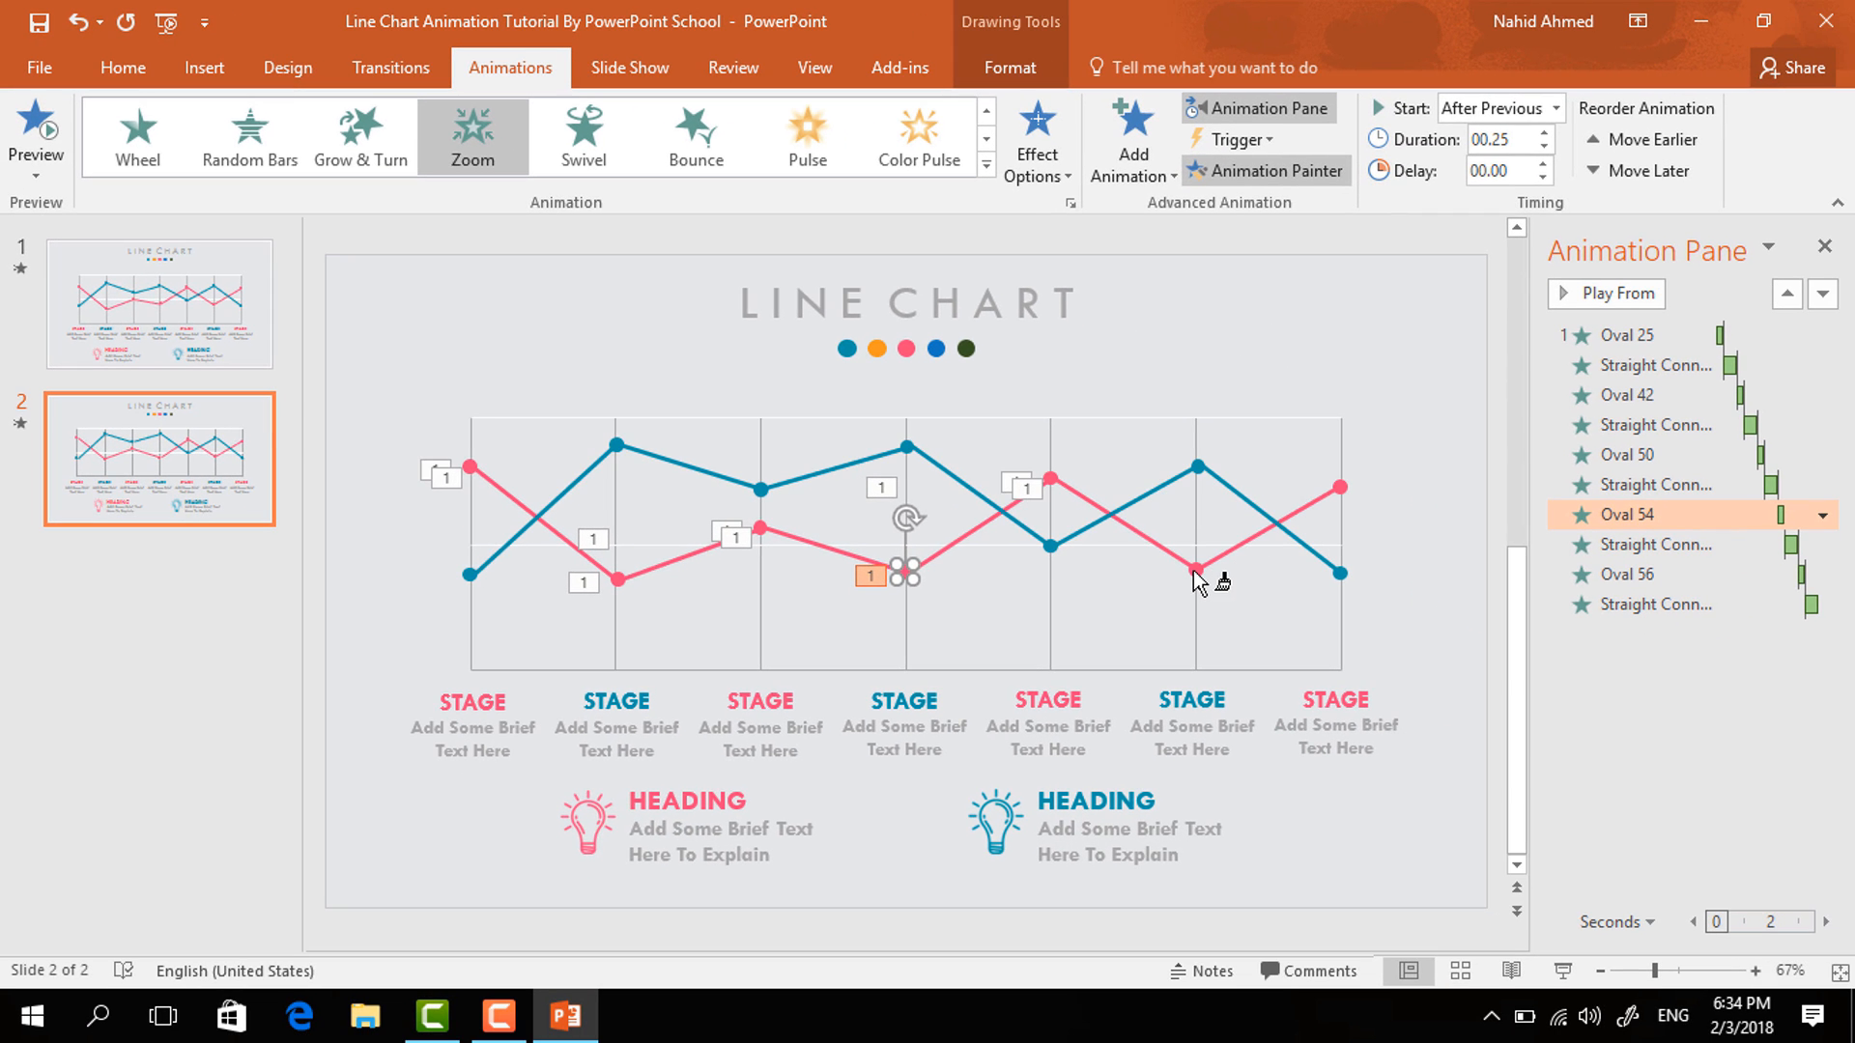
left_click(1198, 577)
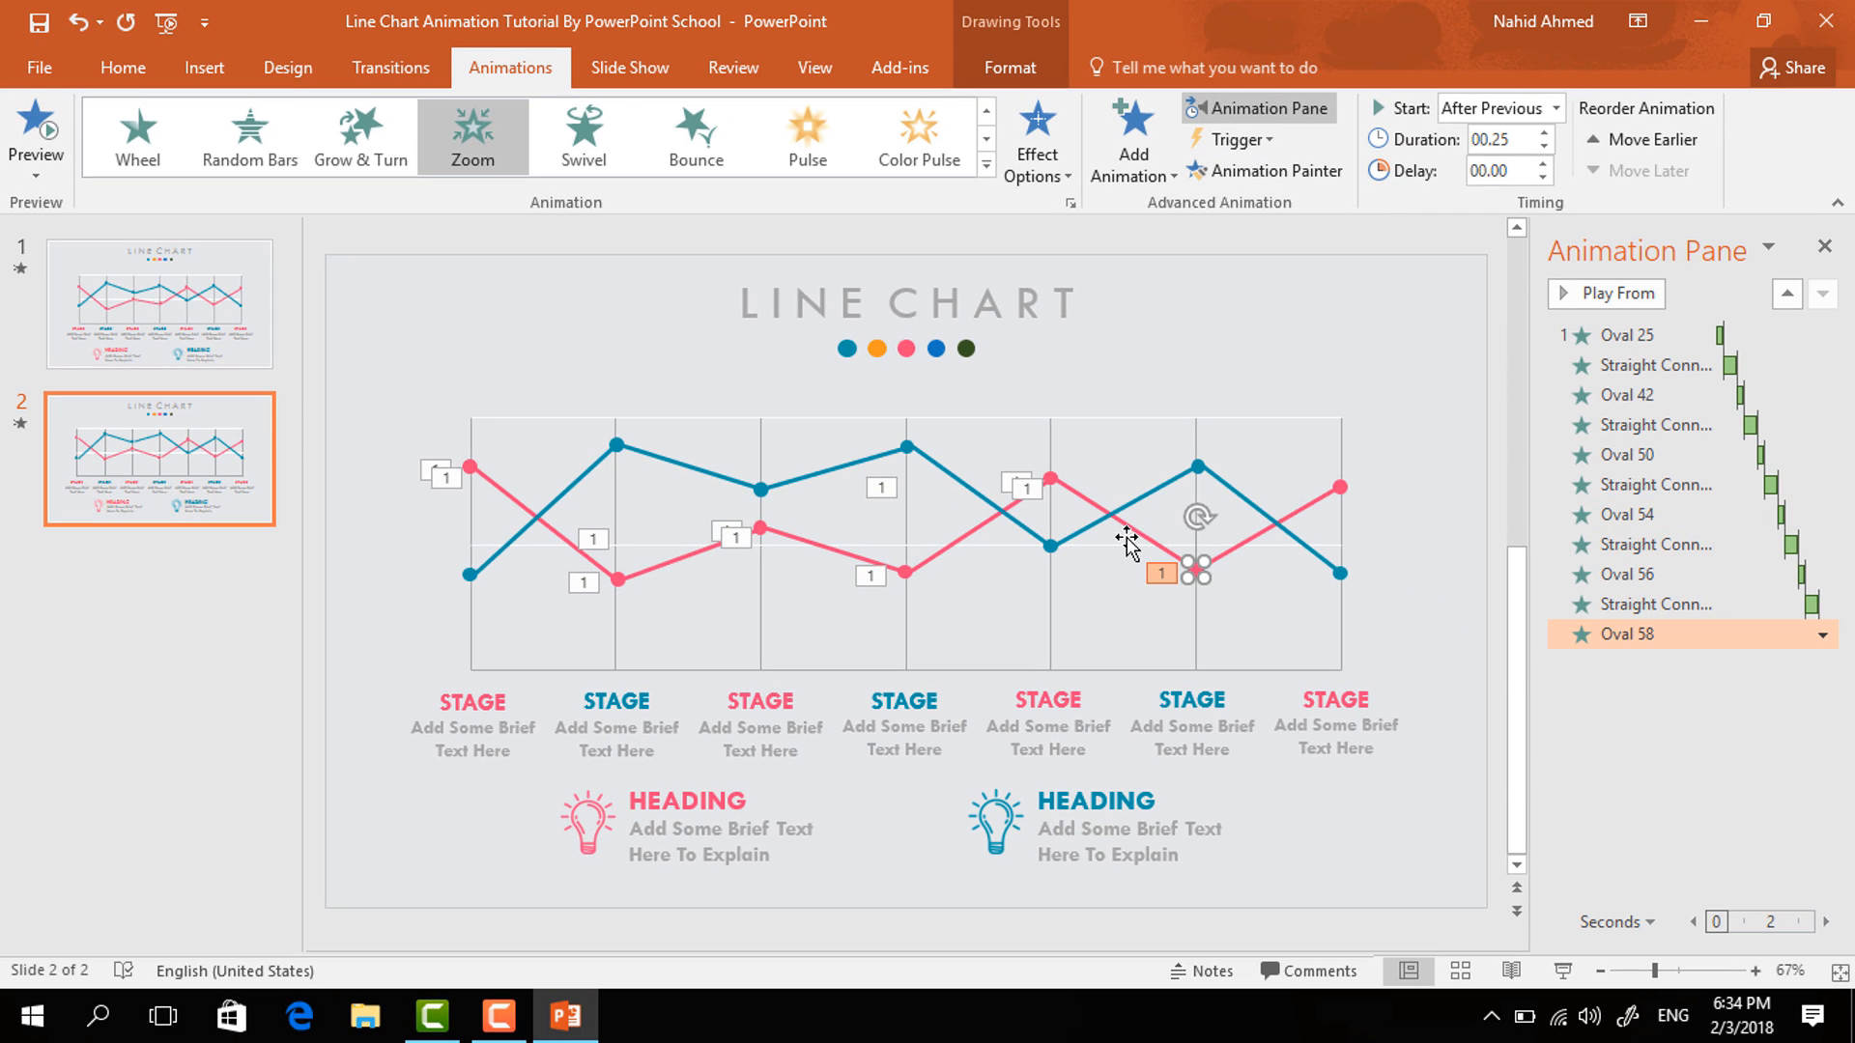
- Copy the fifth pink segment's Wipe animation onto the sixth pink line segment with the Animation Painter
left_click(1130, 527)
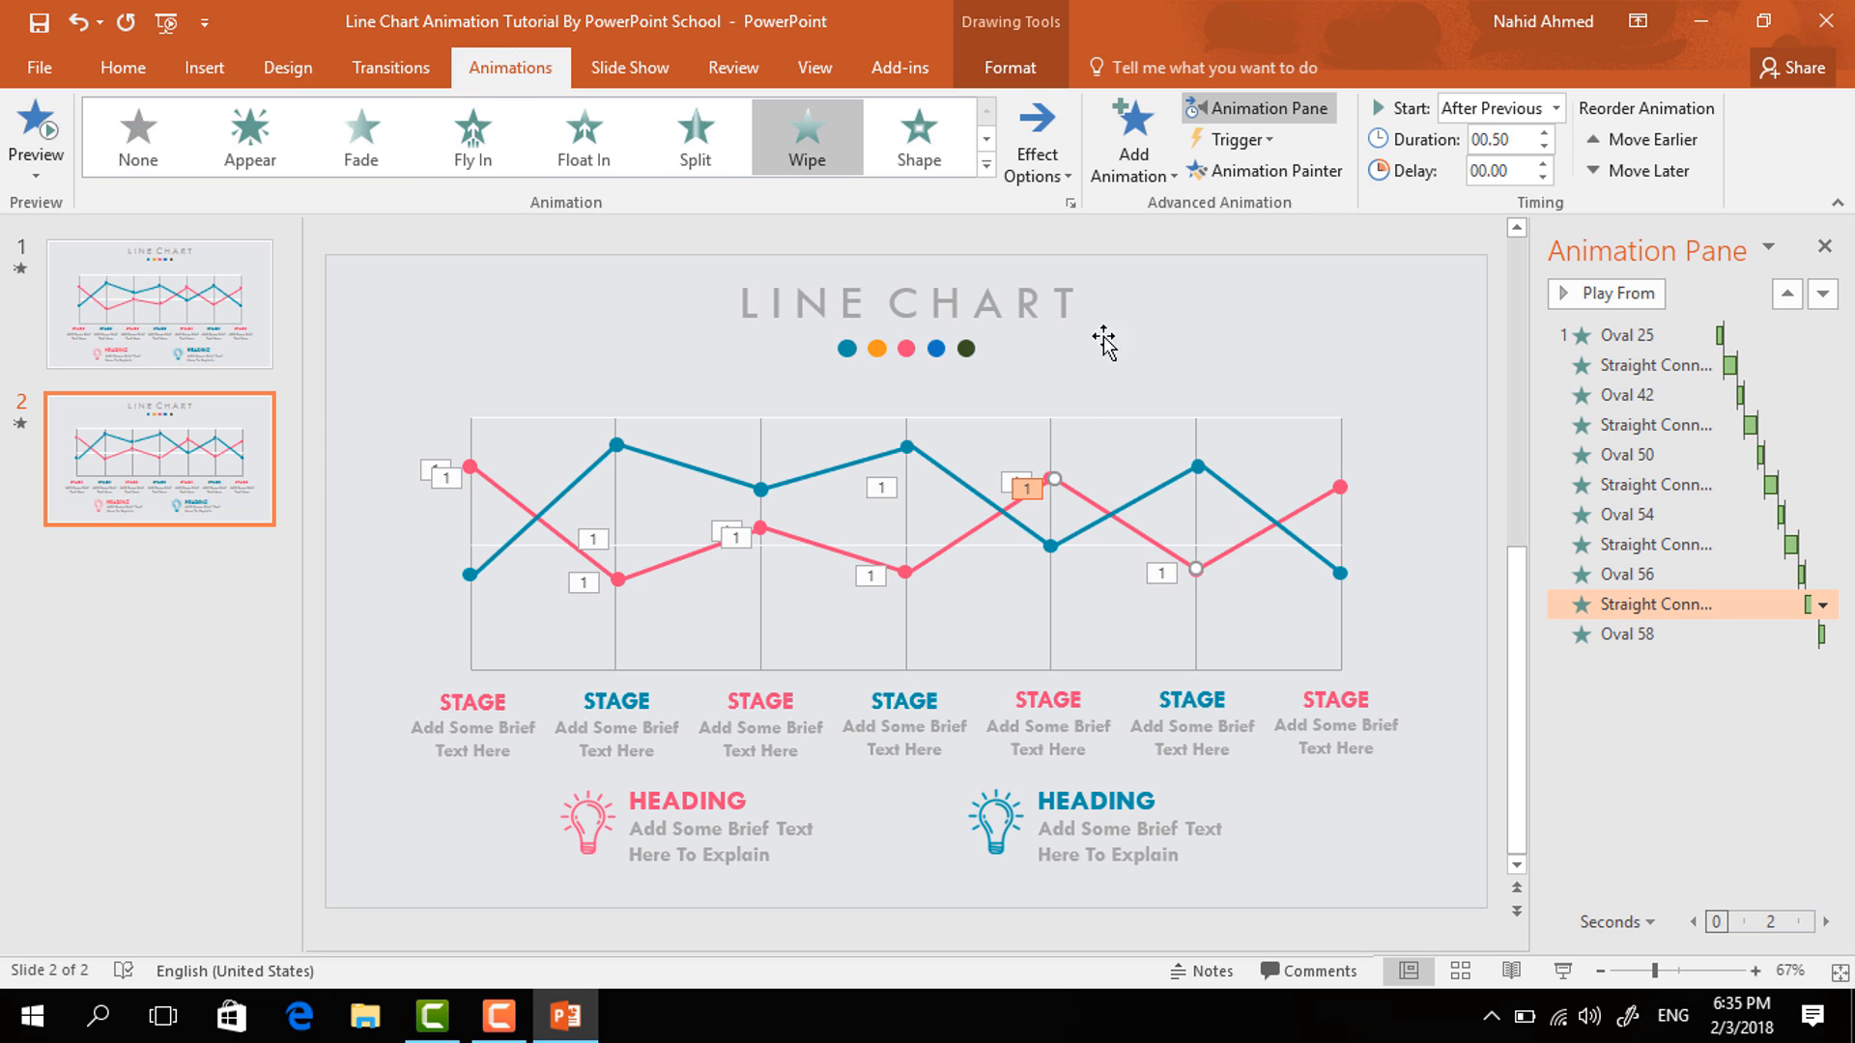
left_click(1284, 182)
left_click(1237, 549)
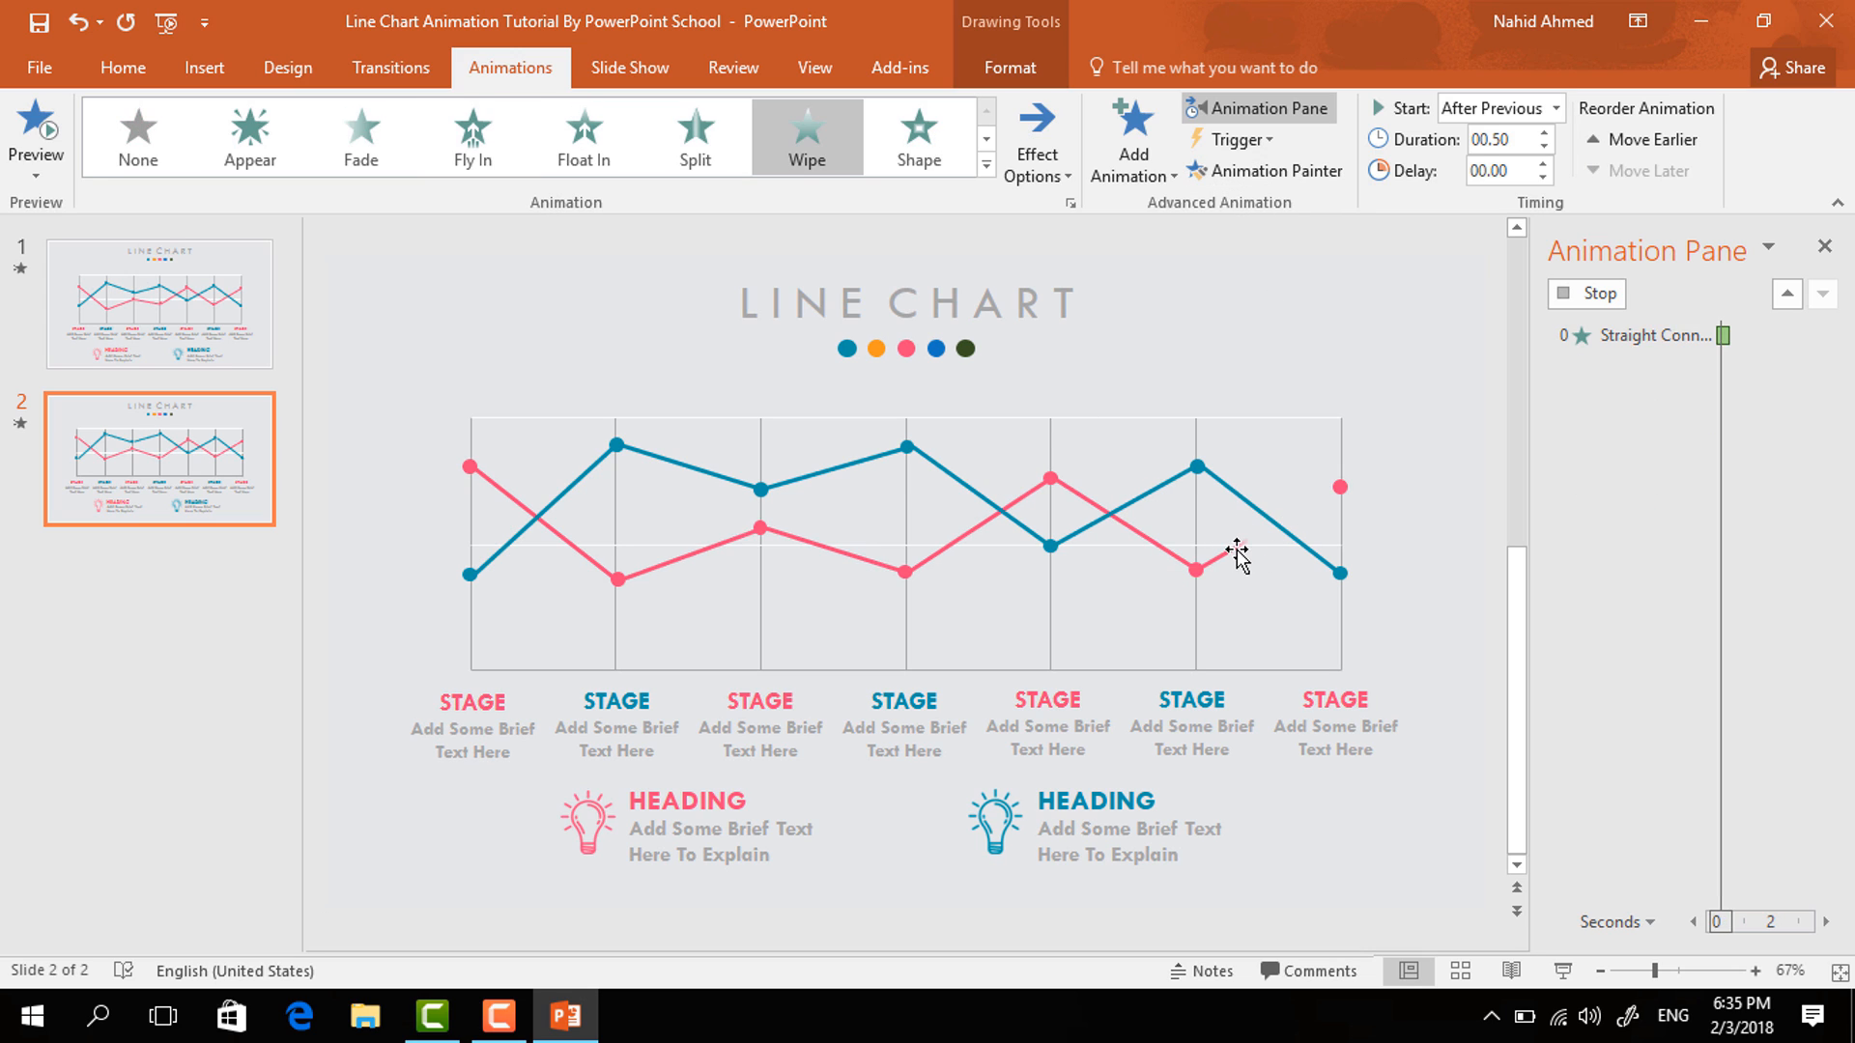
- Copy the fifth pink point's Zoom animation onto the last pink data point with the Animation Painter
left_click(1052, 477)
left_click(1310, 182)
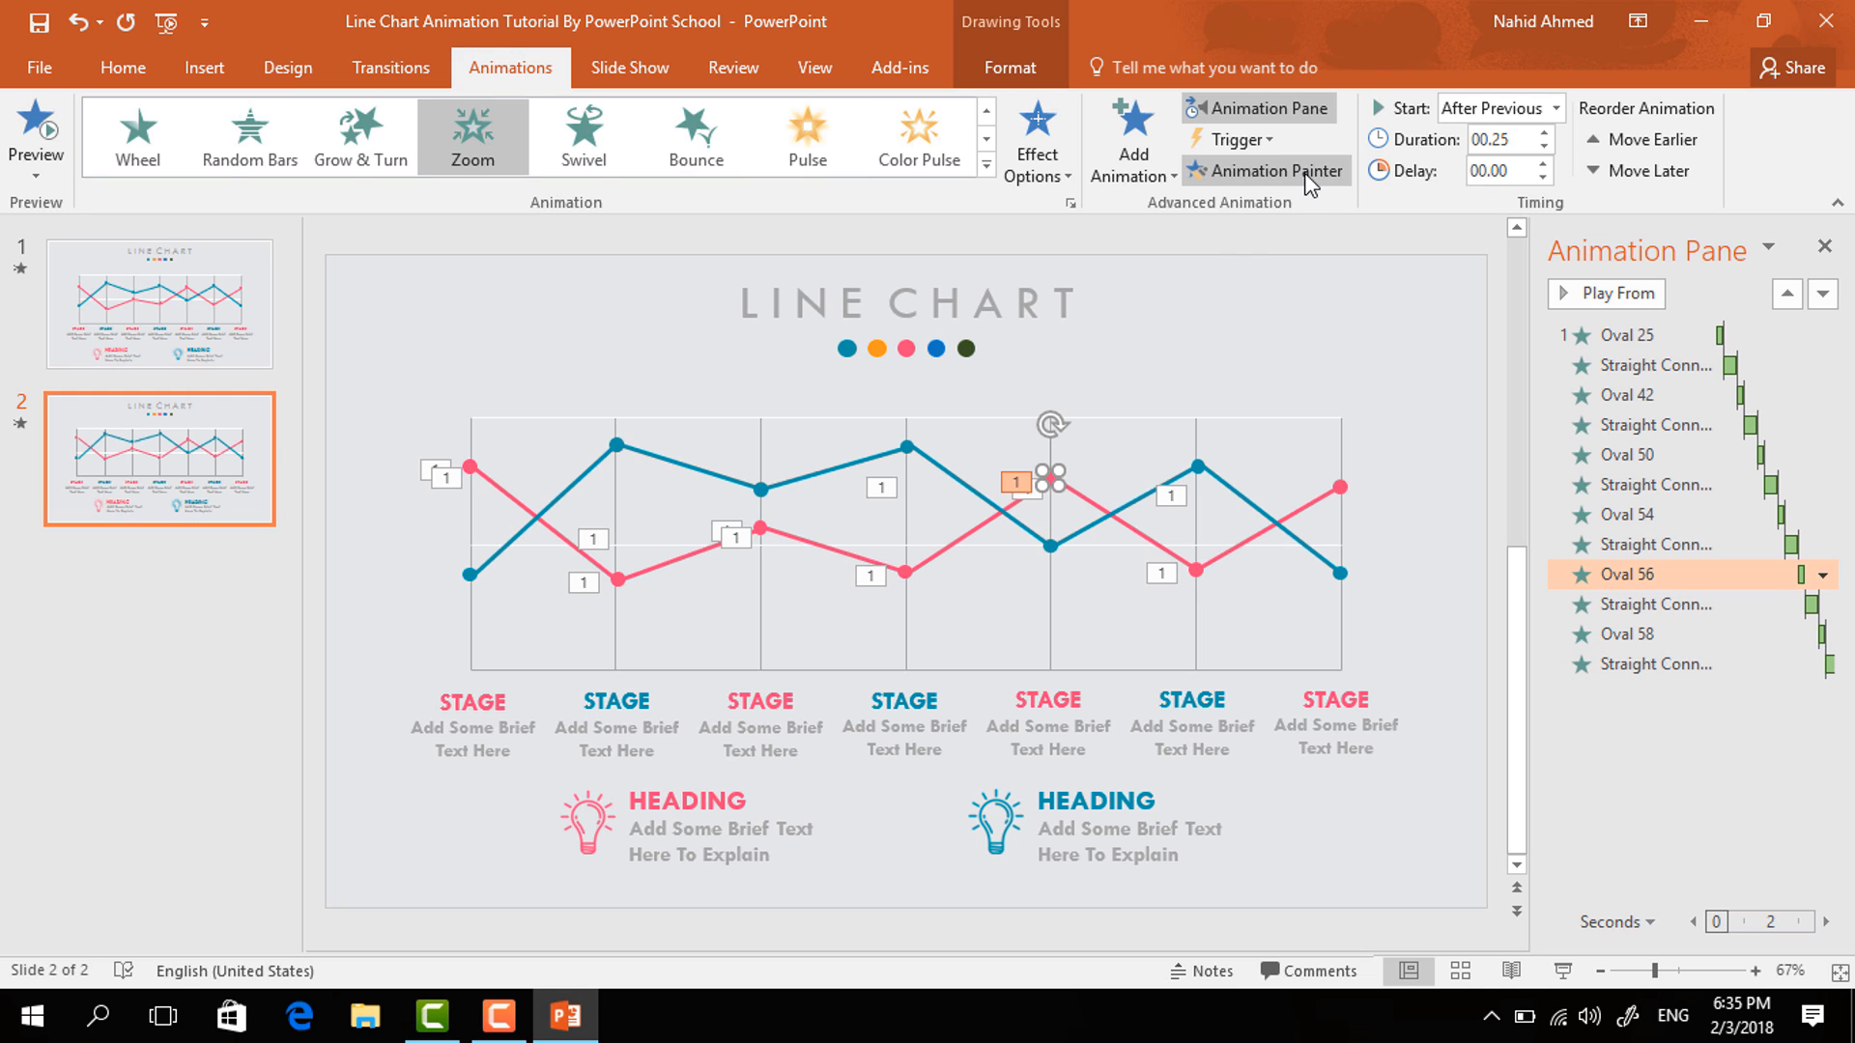
left_click(1339, 489)
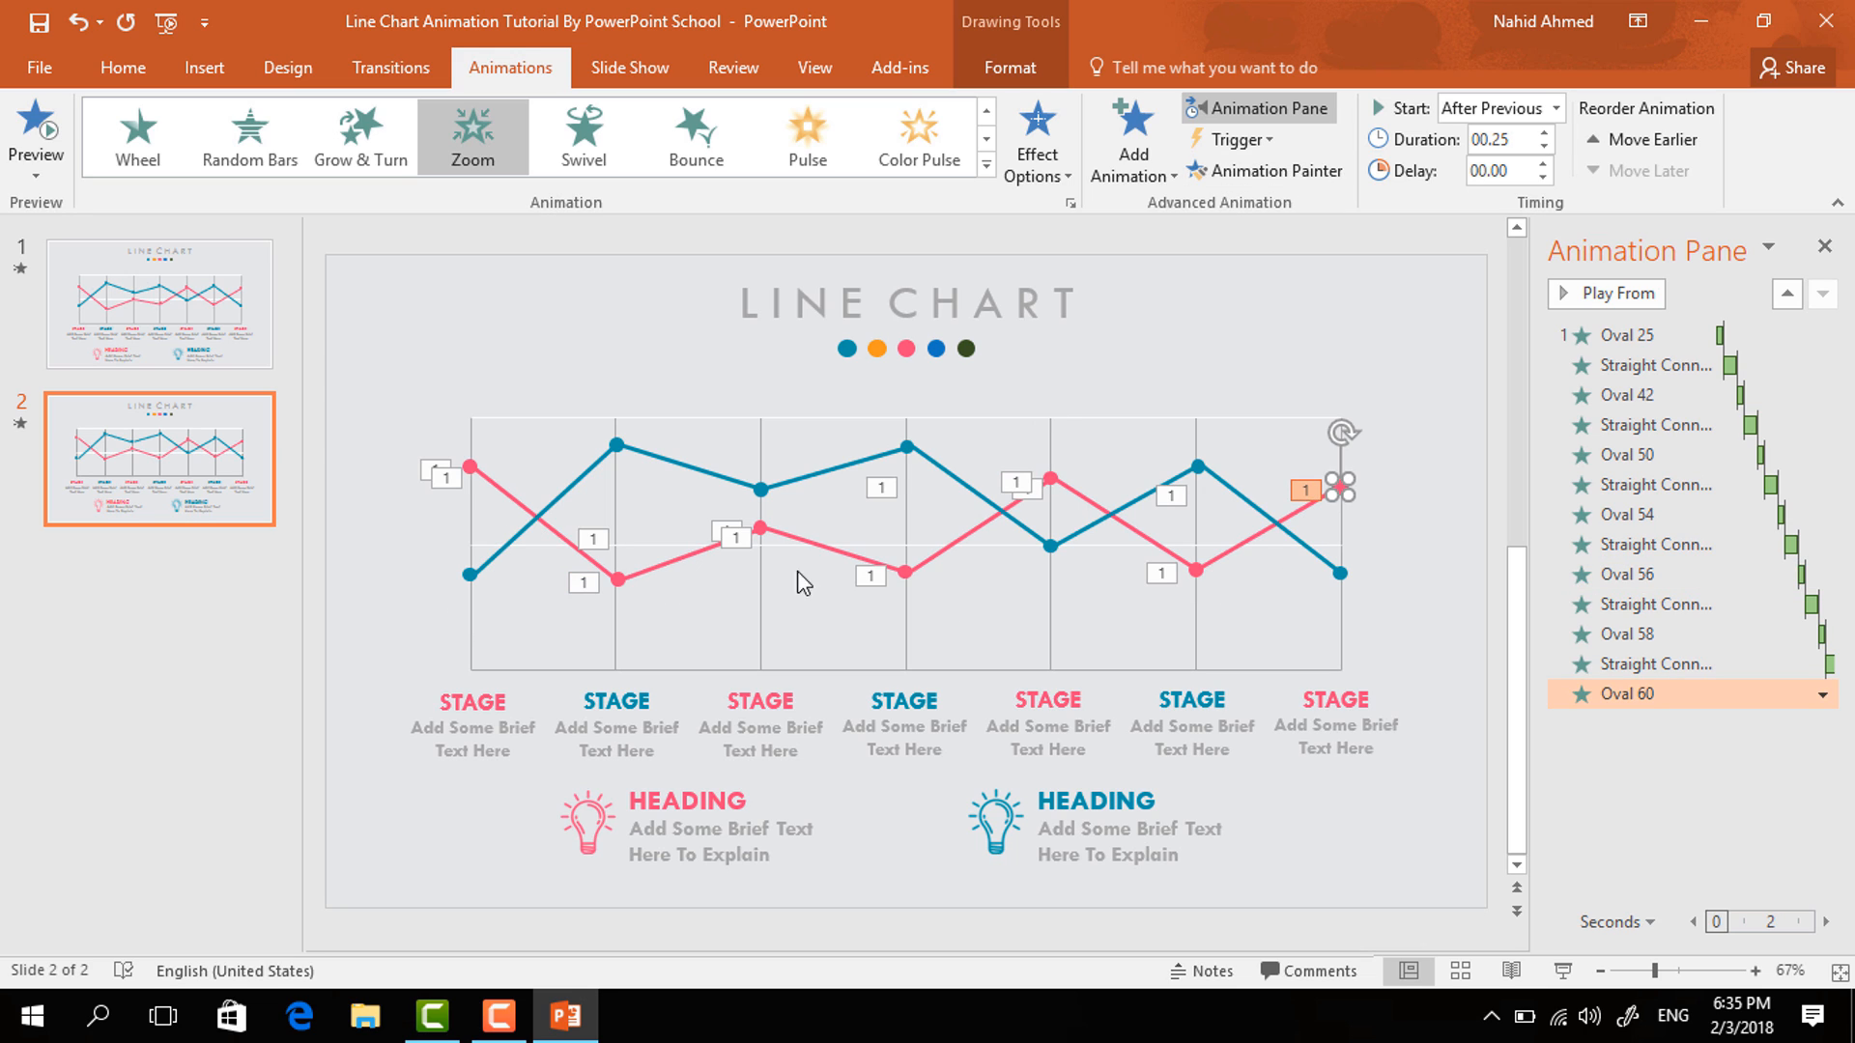
- Apply a Zoom entrance to the first blue data point, starting after the previous animation, with duration 00.25
left_click(471, 577)
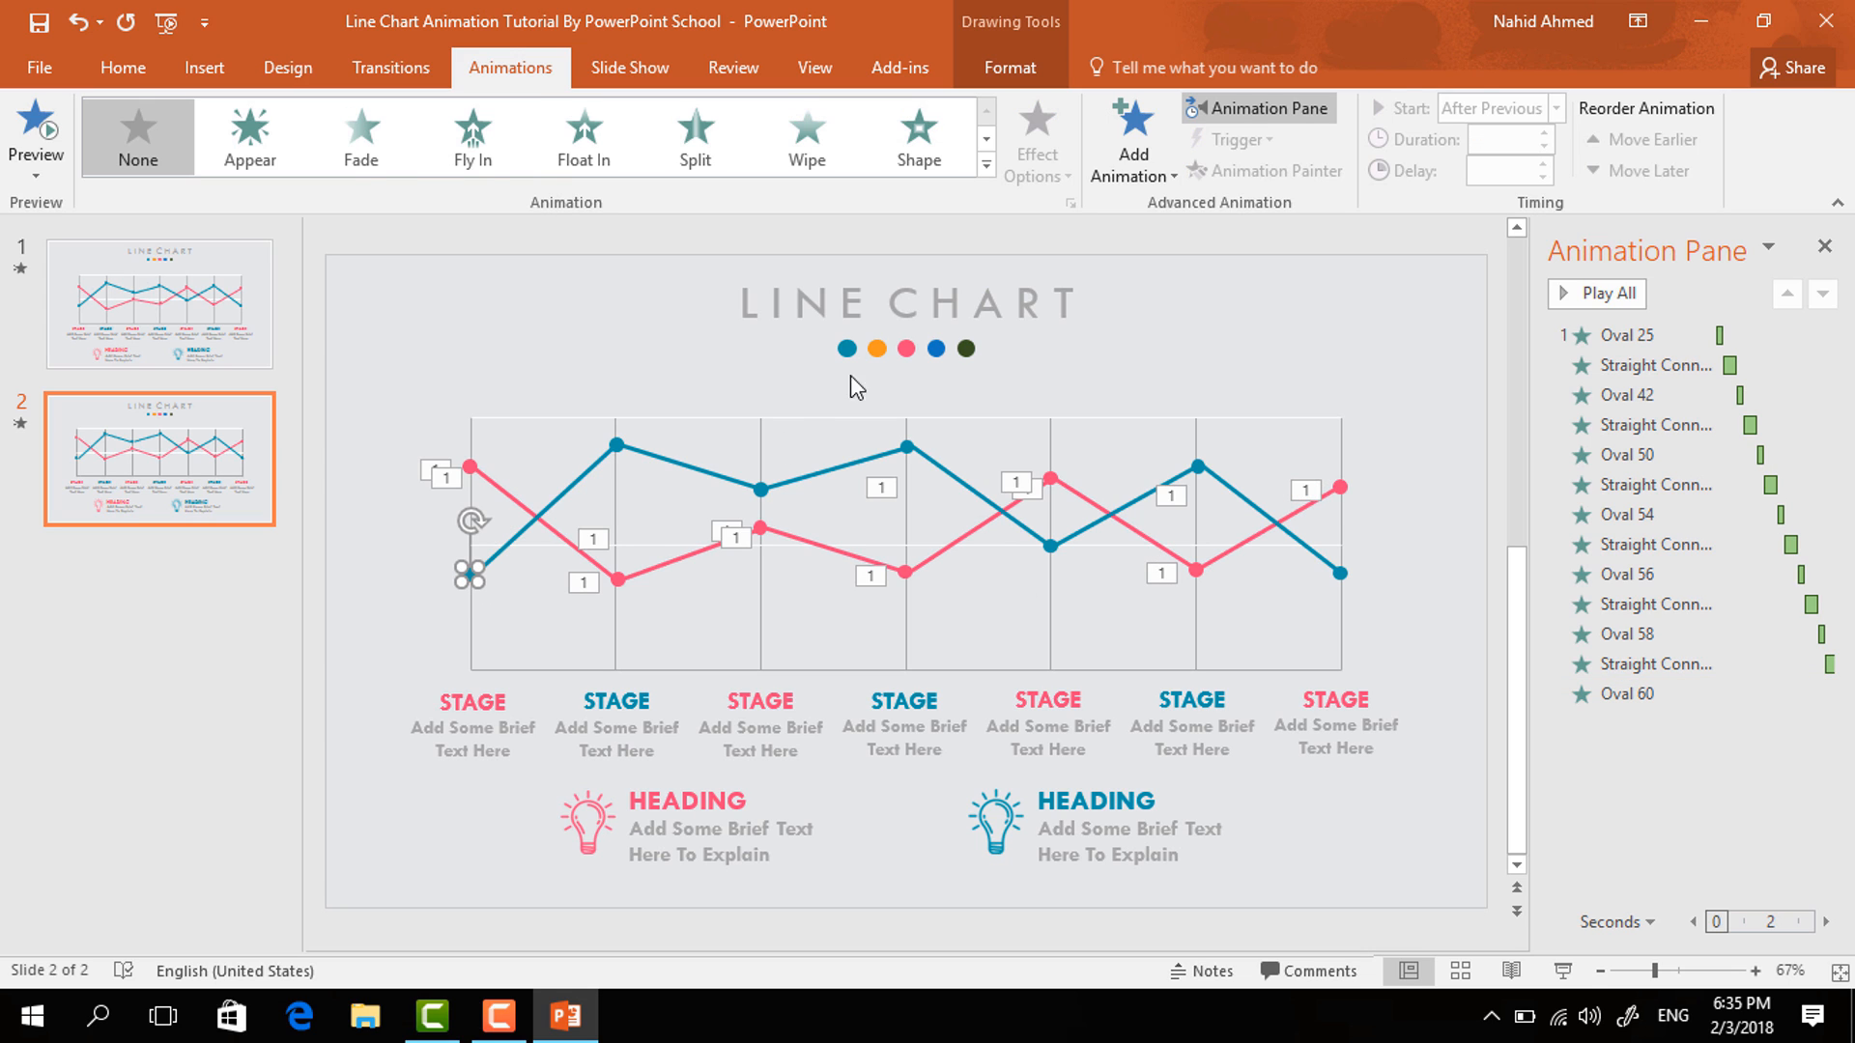
left_click(1134, 169)
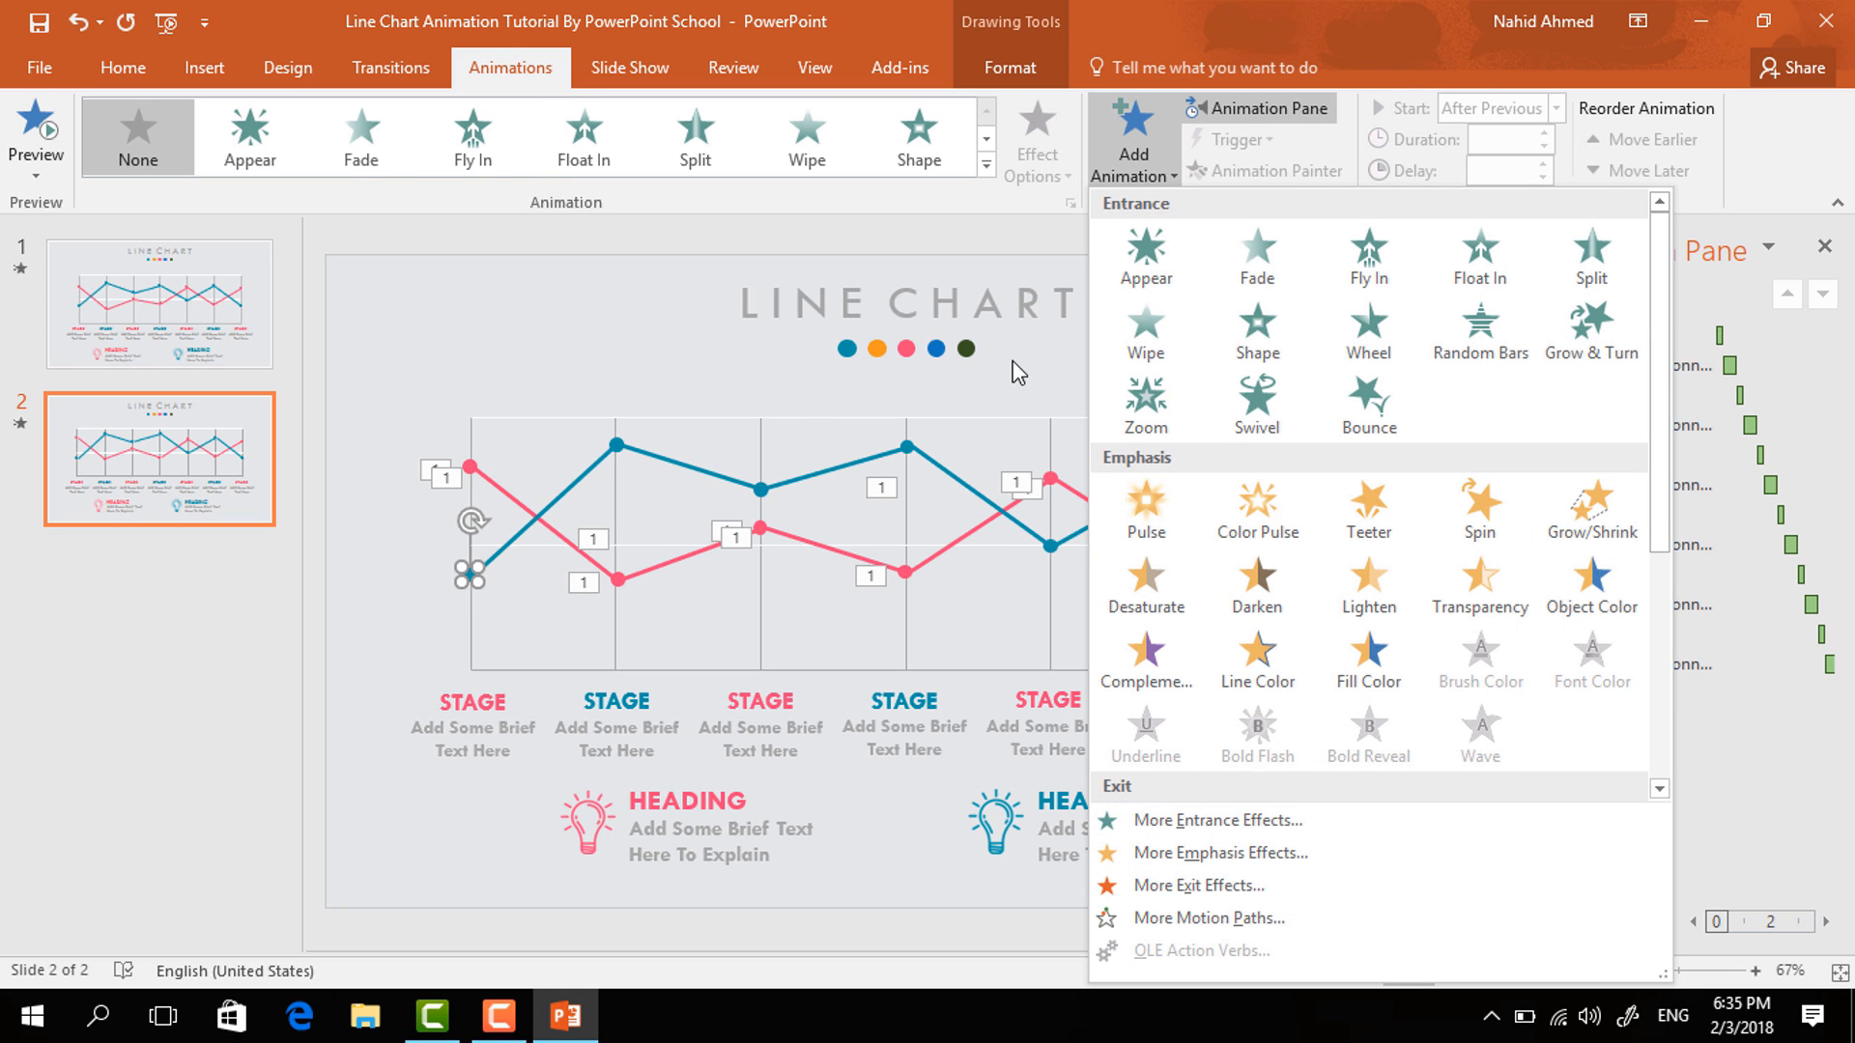
left_click(1144, 423)
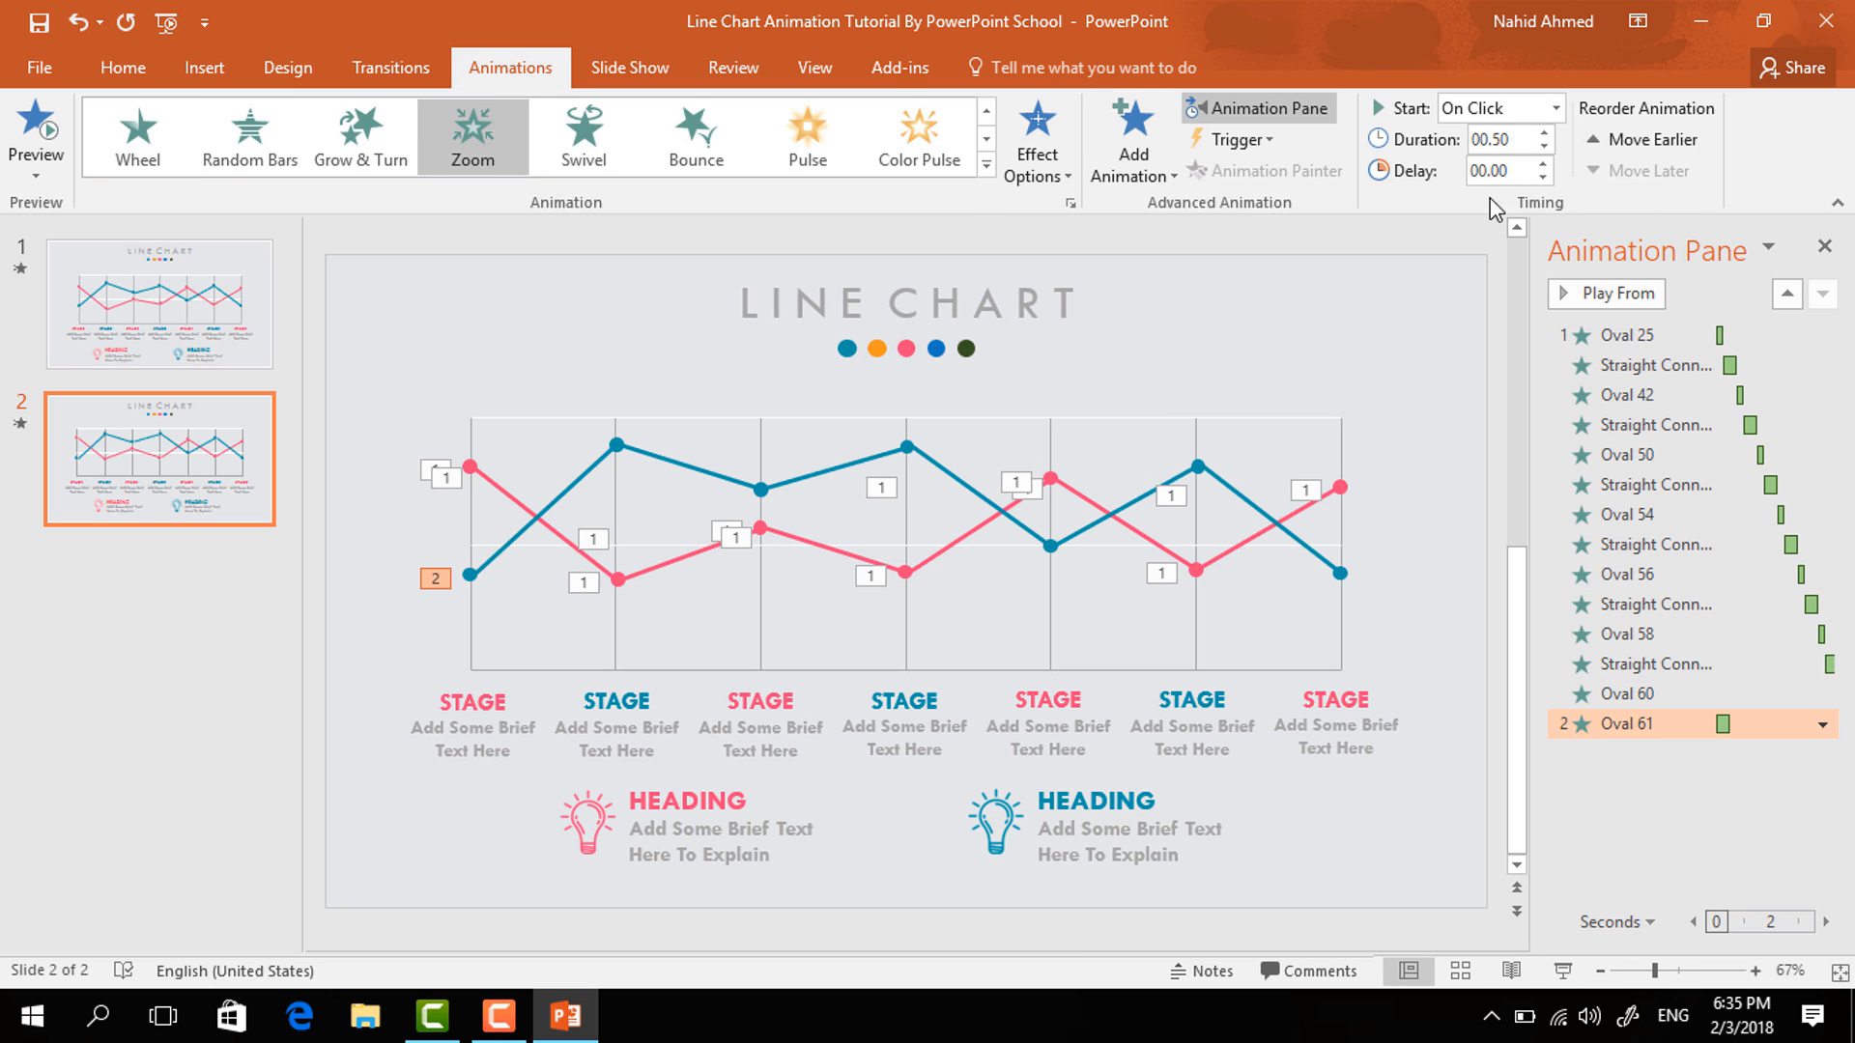
left_click(1557, 108)
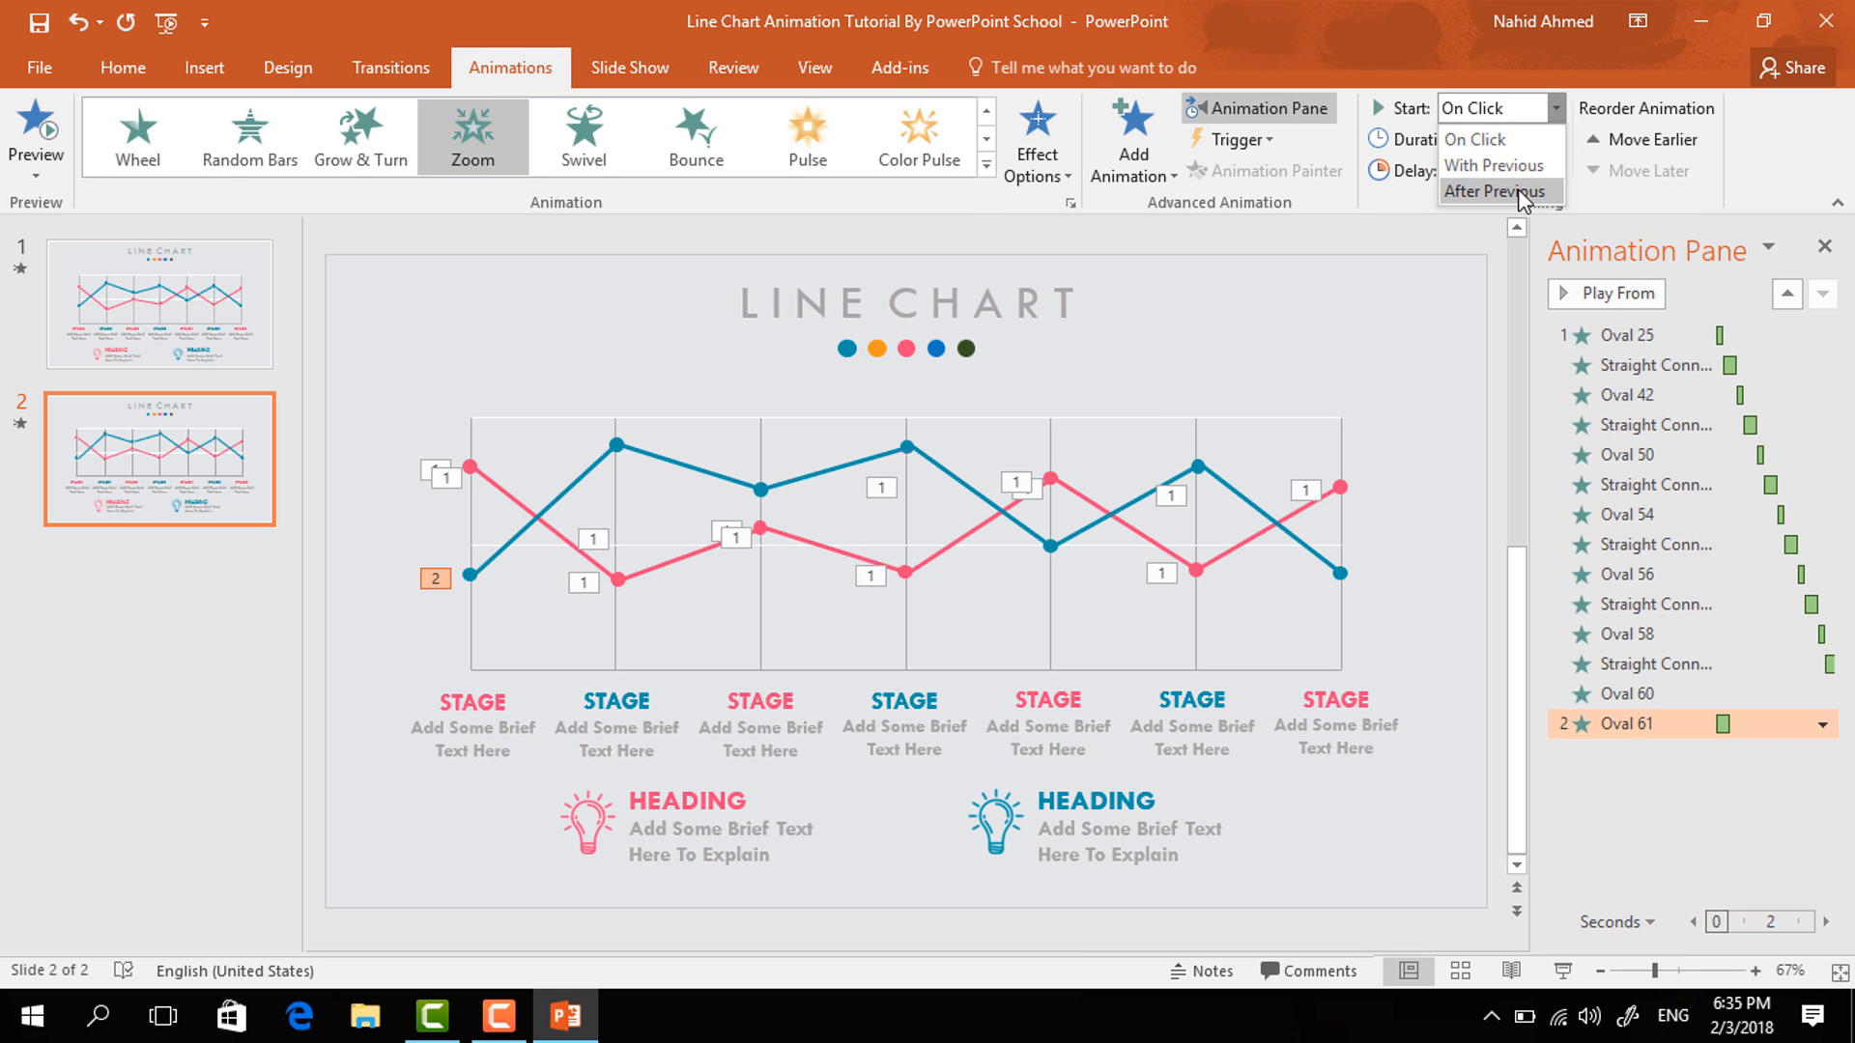
left_click(1502, 192)
left_click(1543, 146)
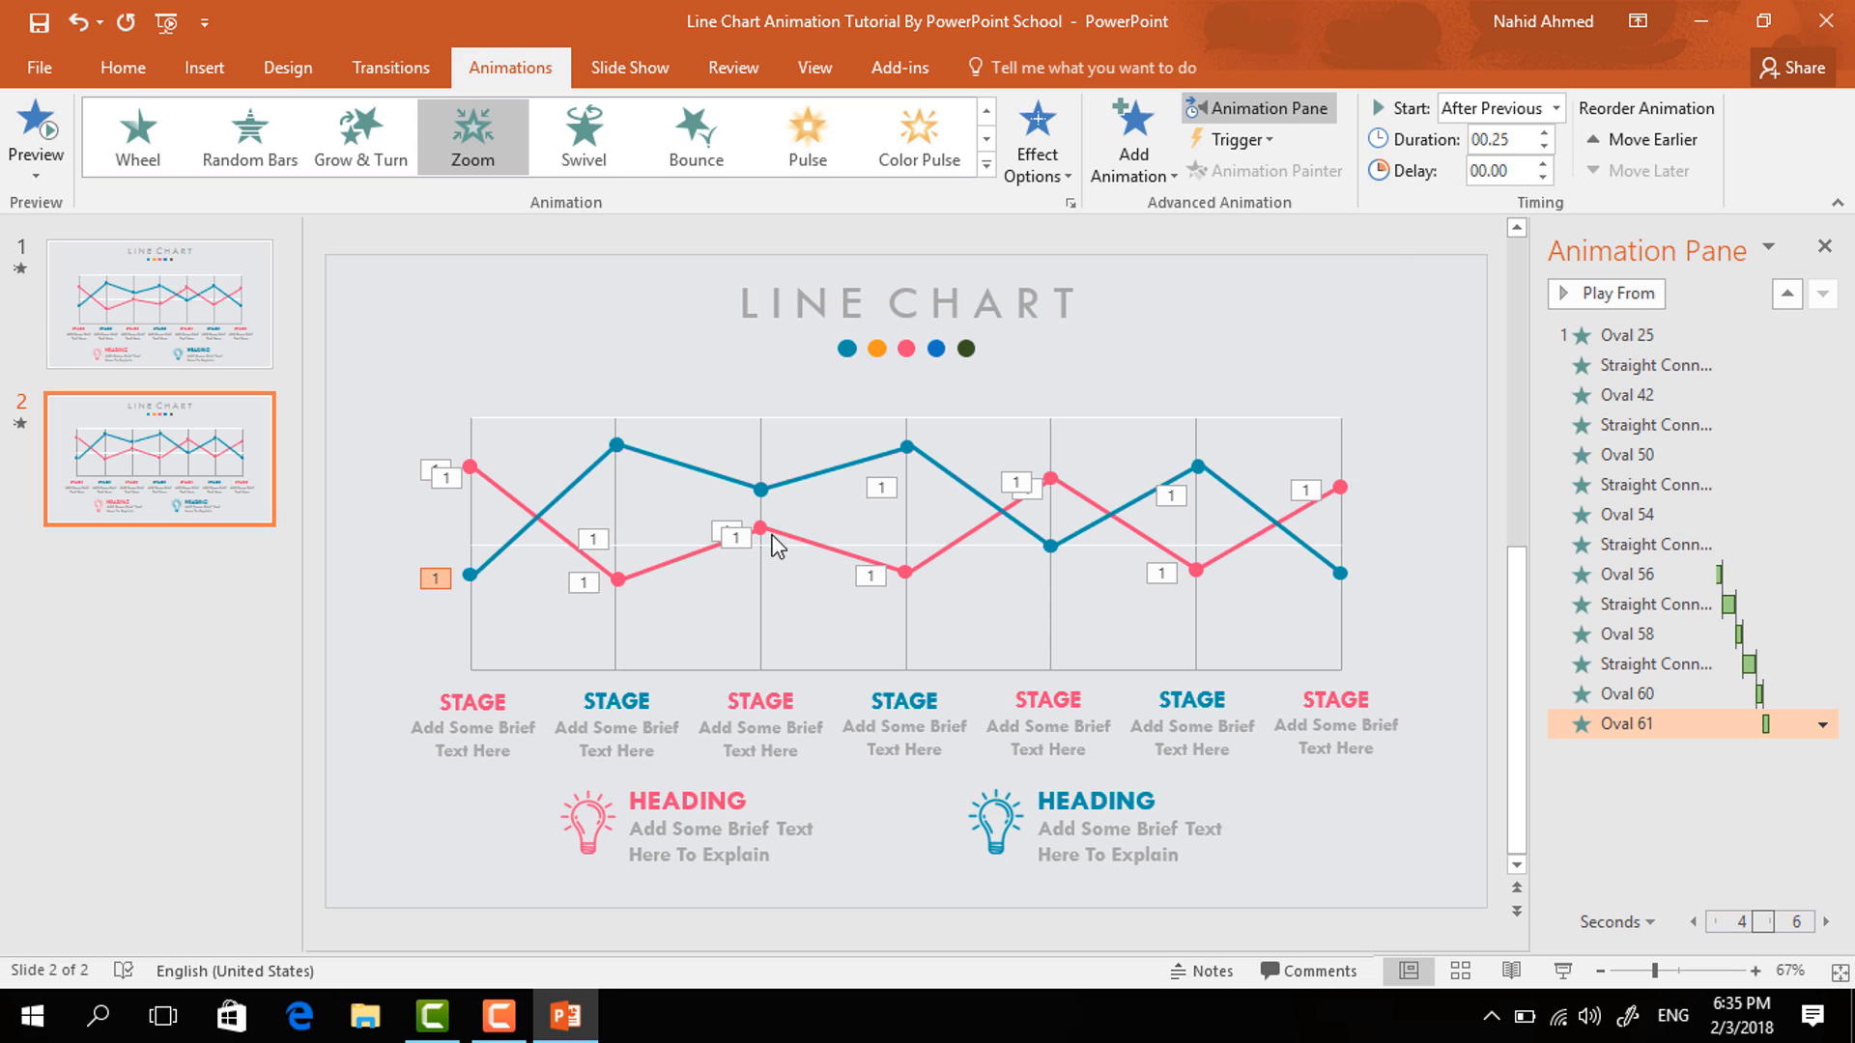
- Give the first blue line segment a Wipe entrance from the left, starting after the previous animation
left_click(573, 490)
left_click(1130, 166)
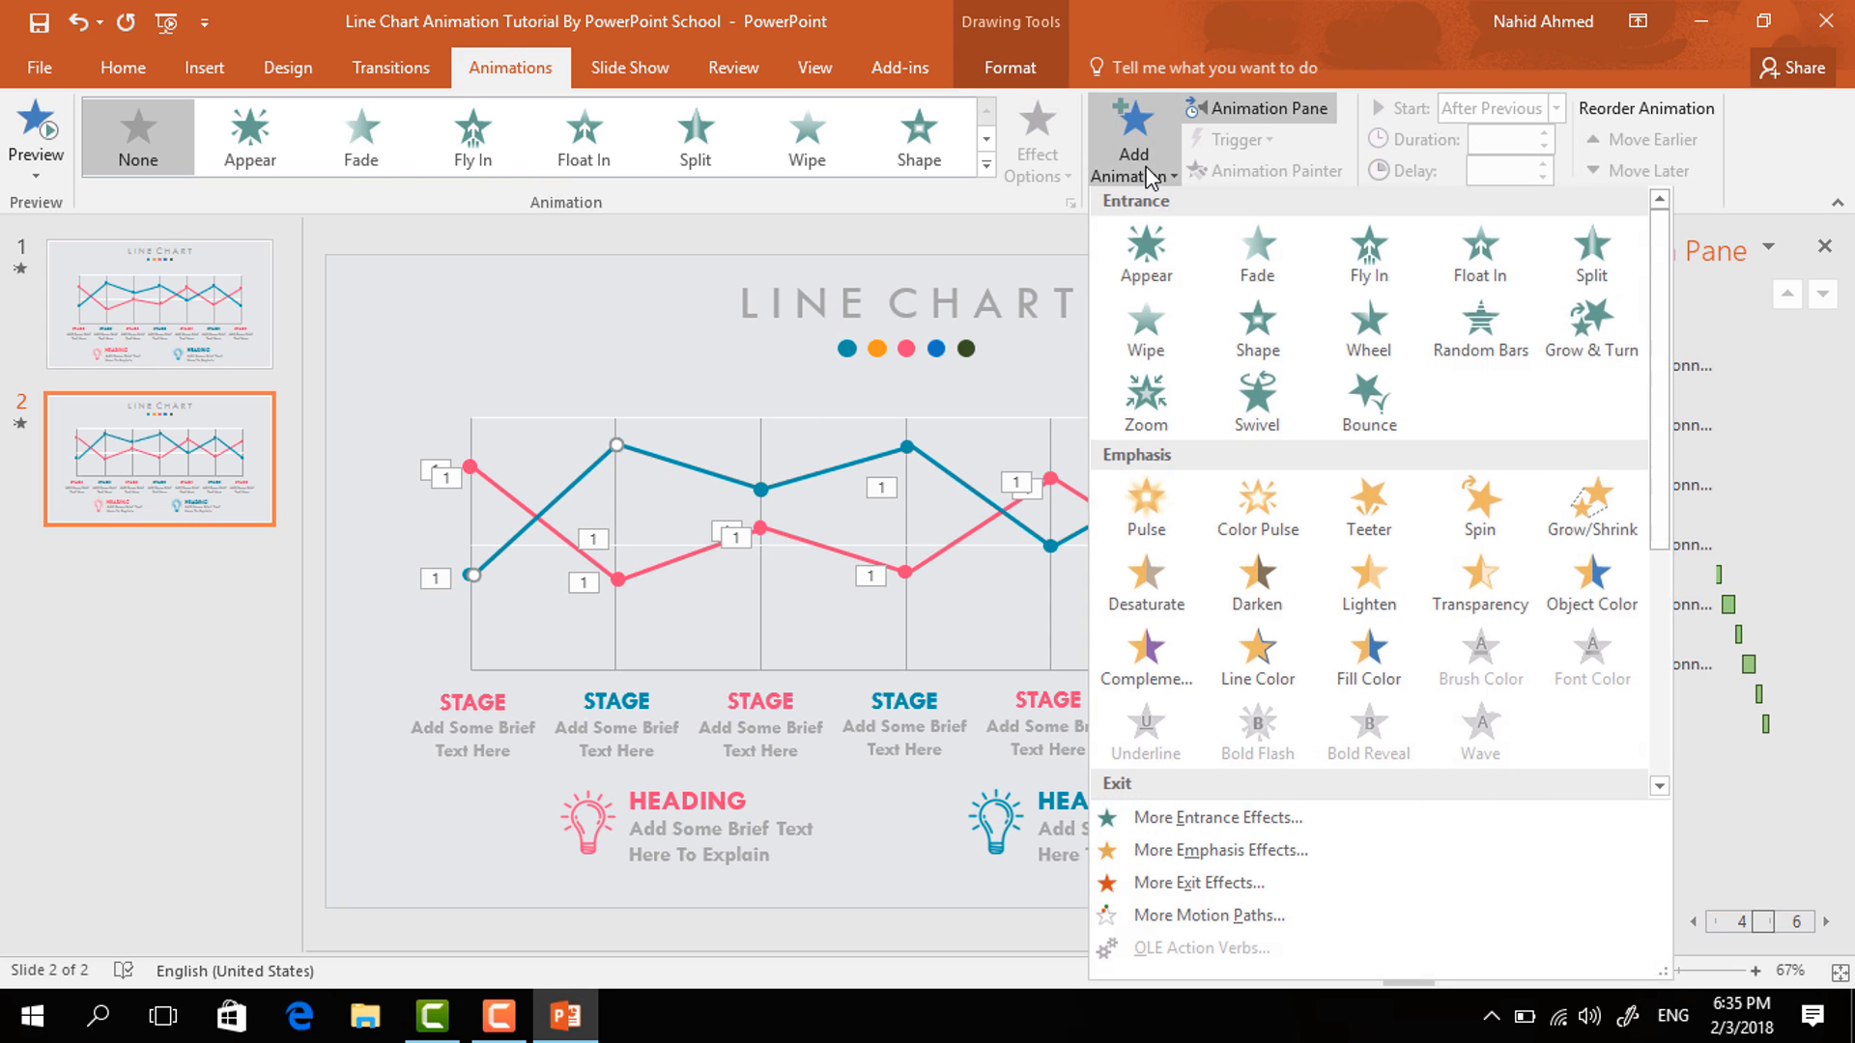
left_click(1176, 340)
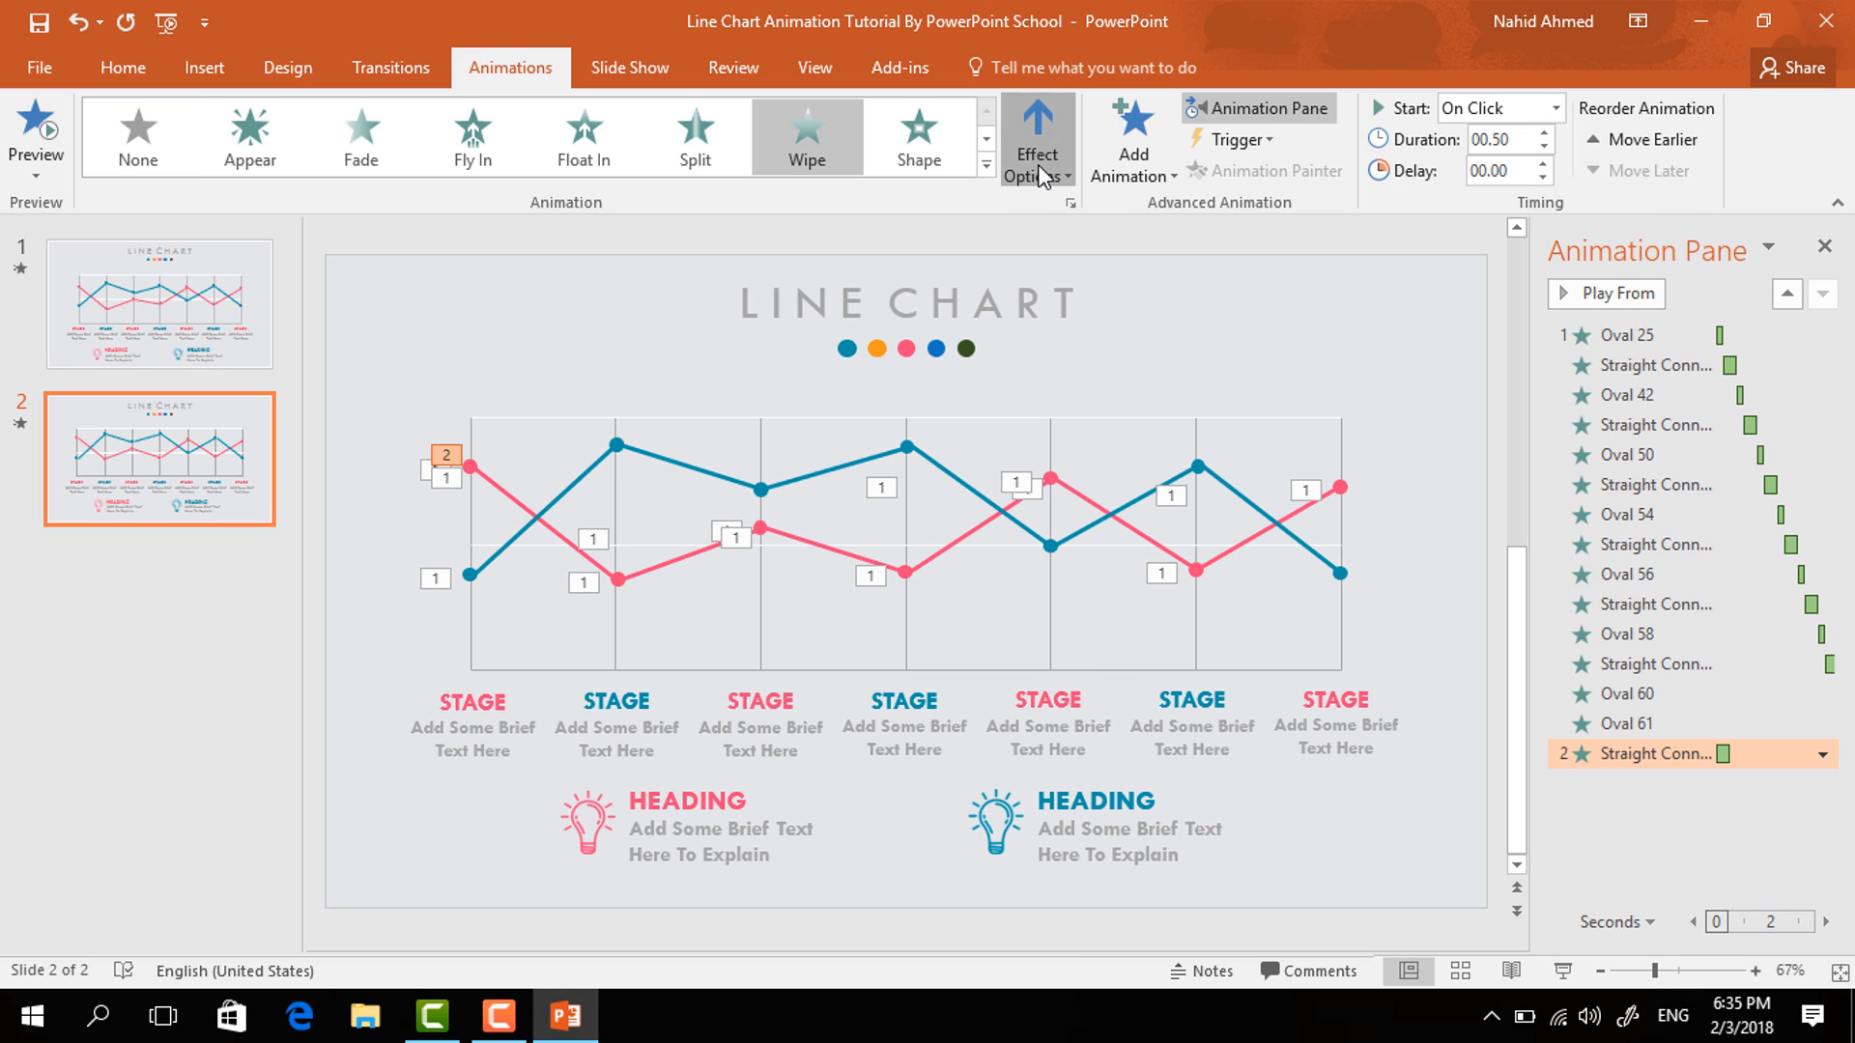
left_click(1038, 164)
left_click(1062, 329)
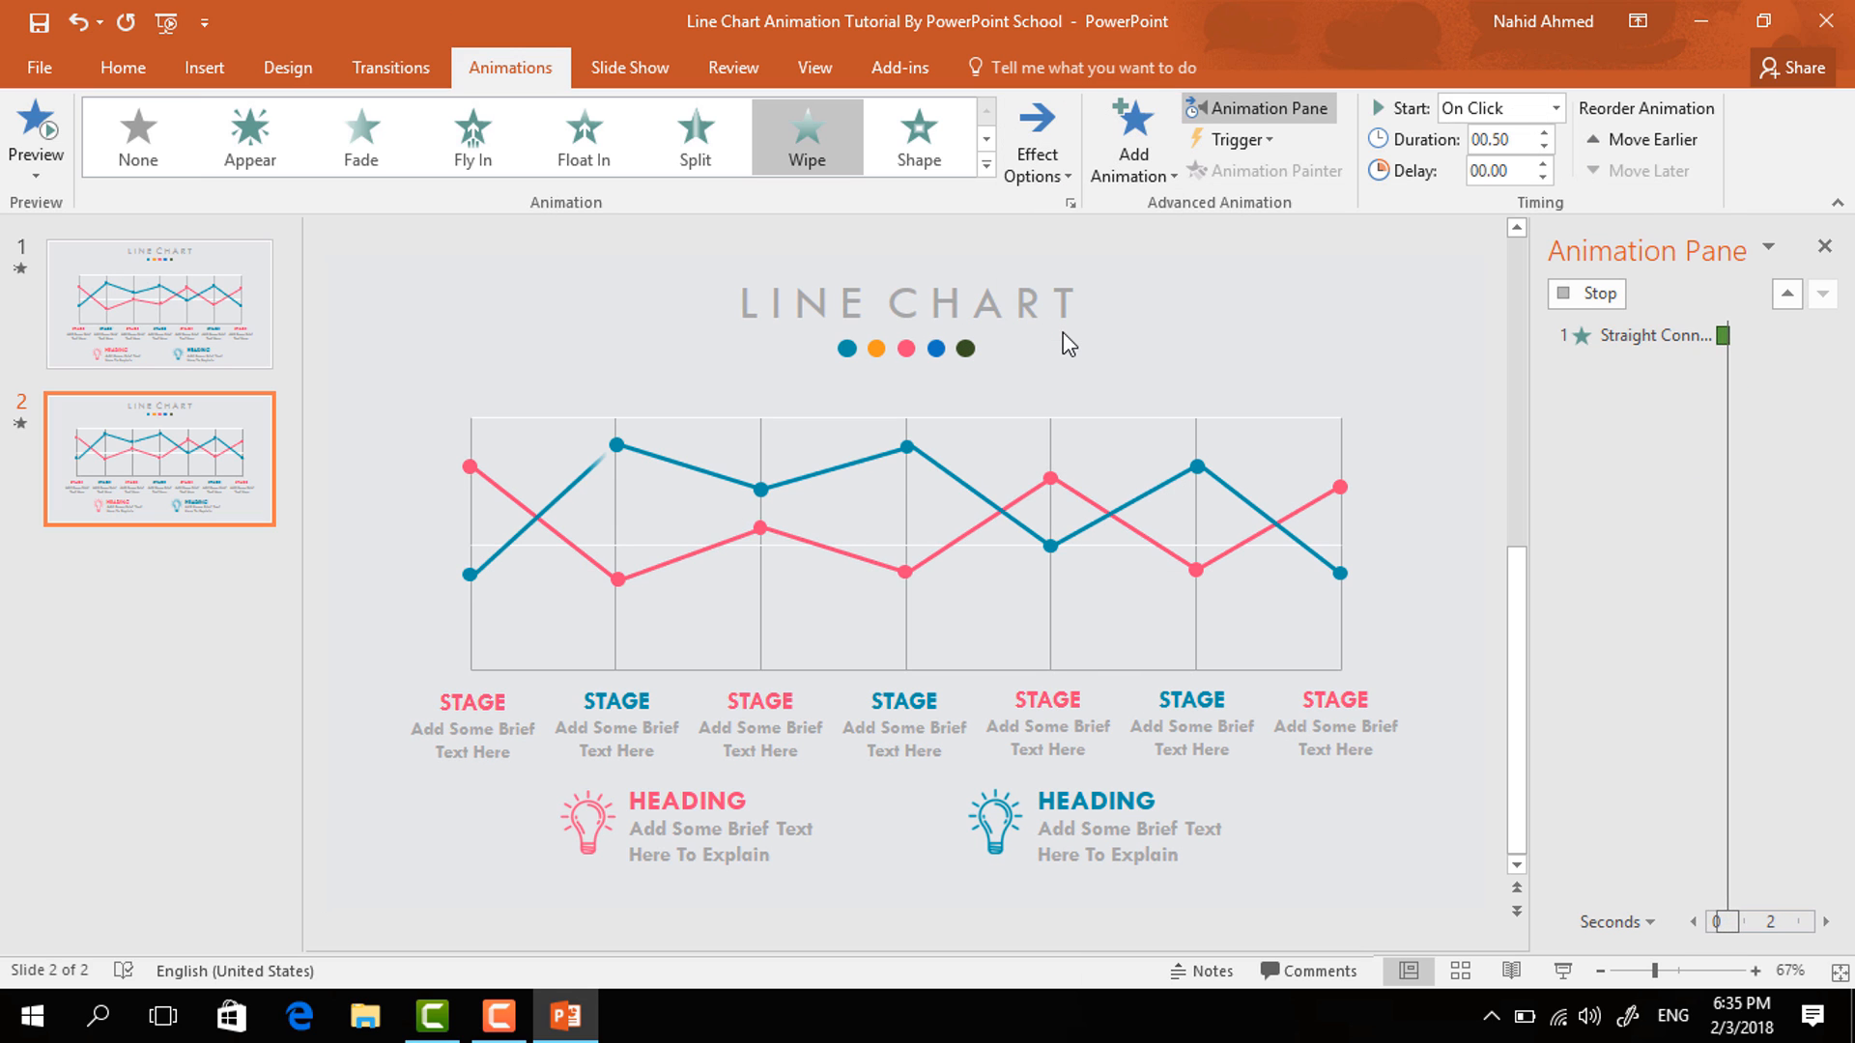
left_click(1555, 108)
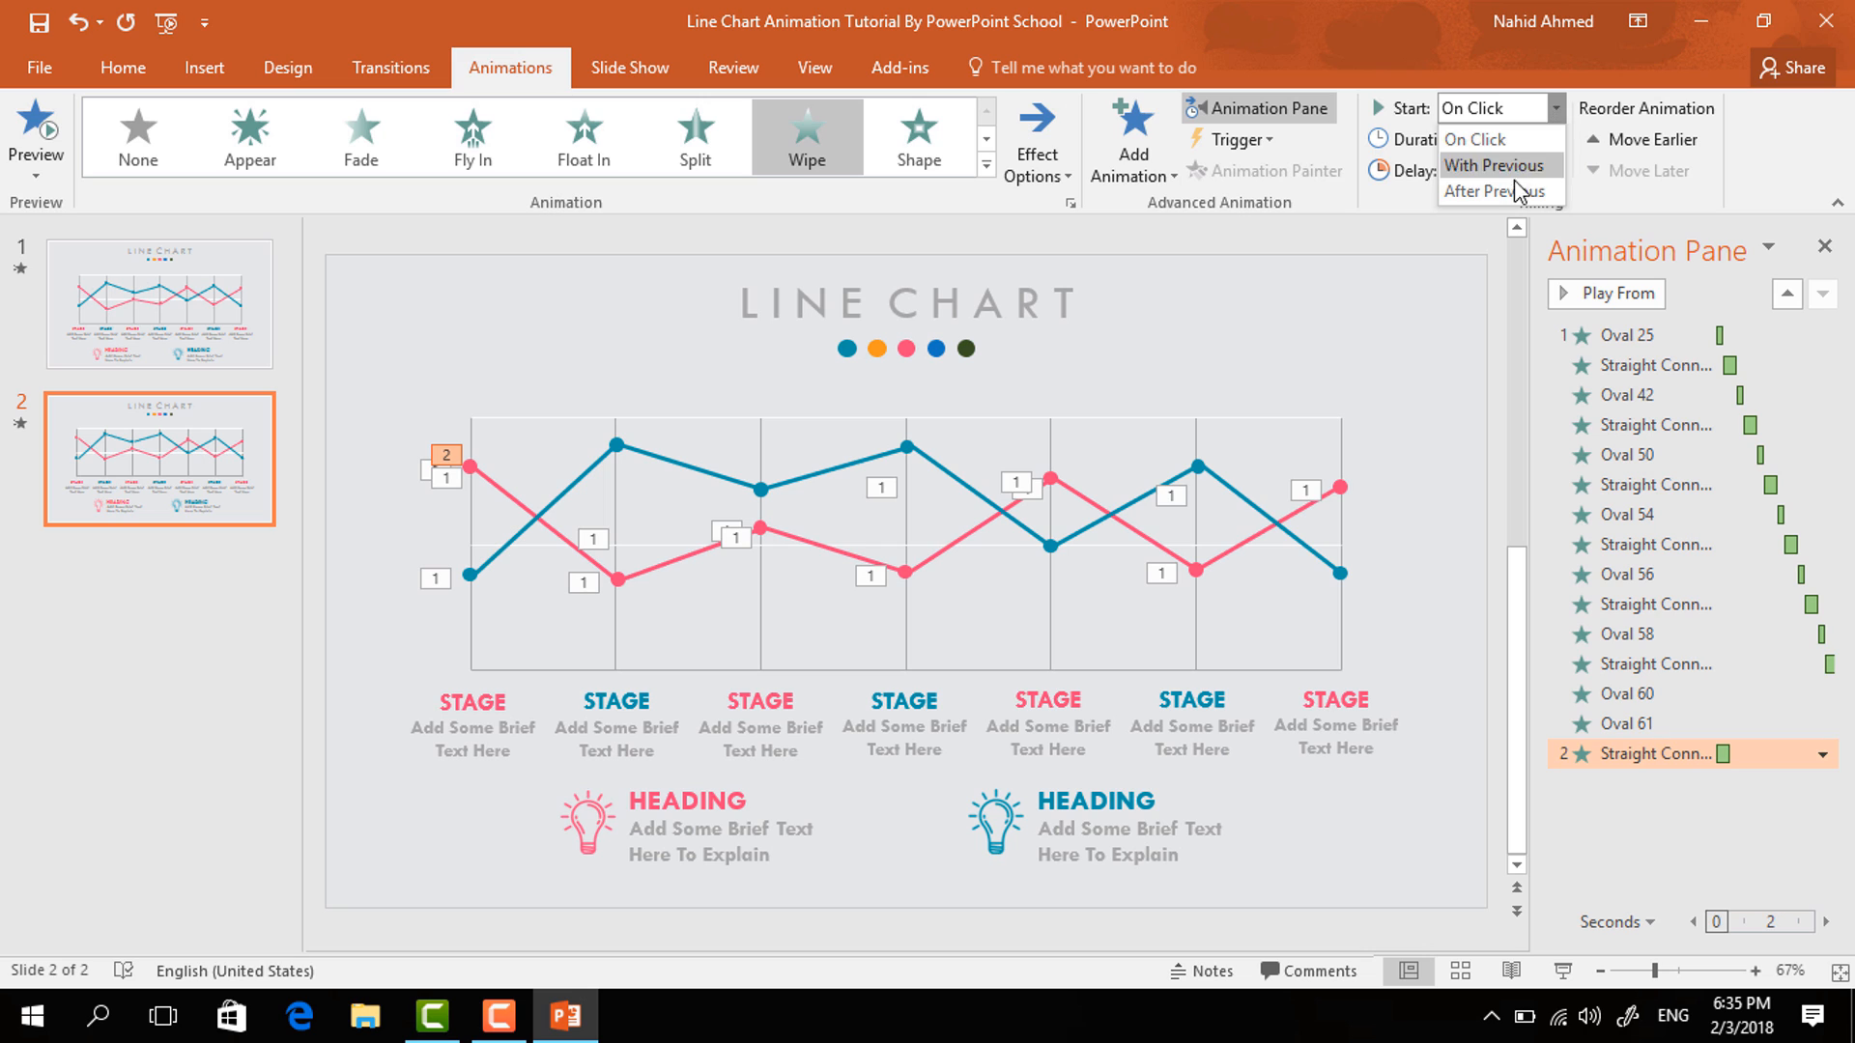
left_click(1478, 181)
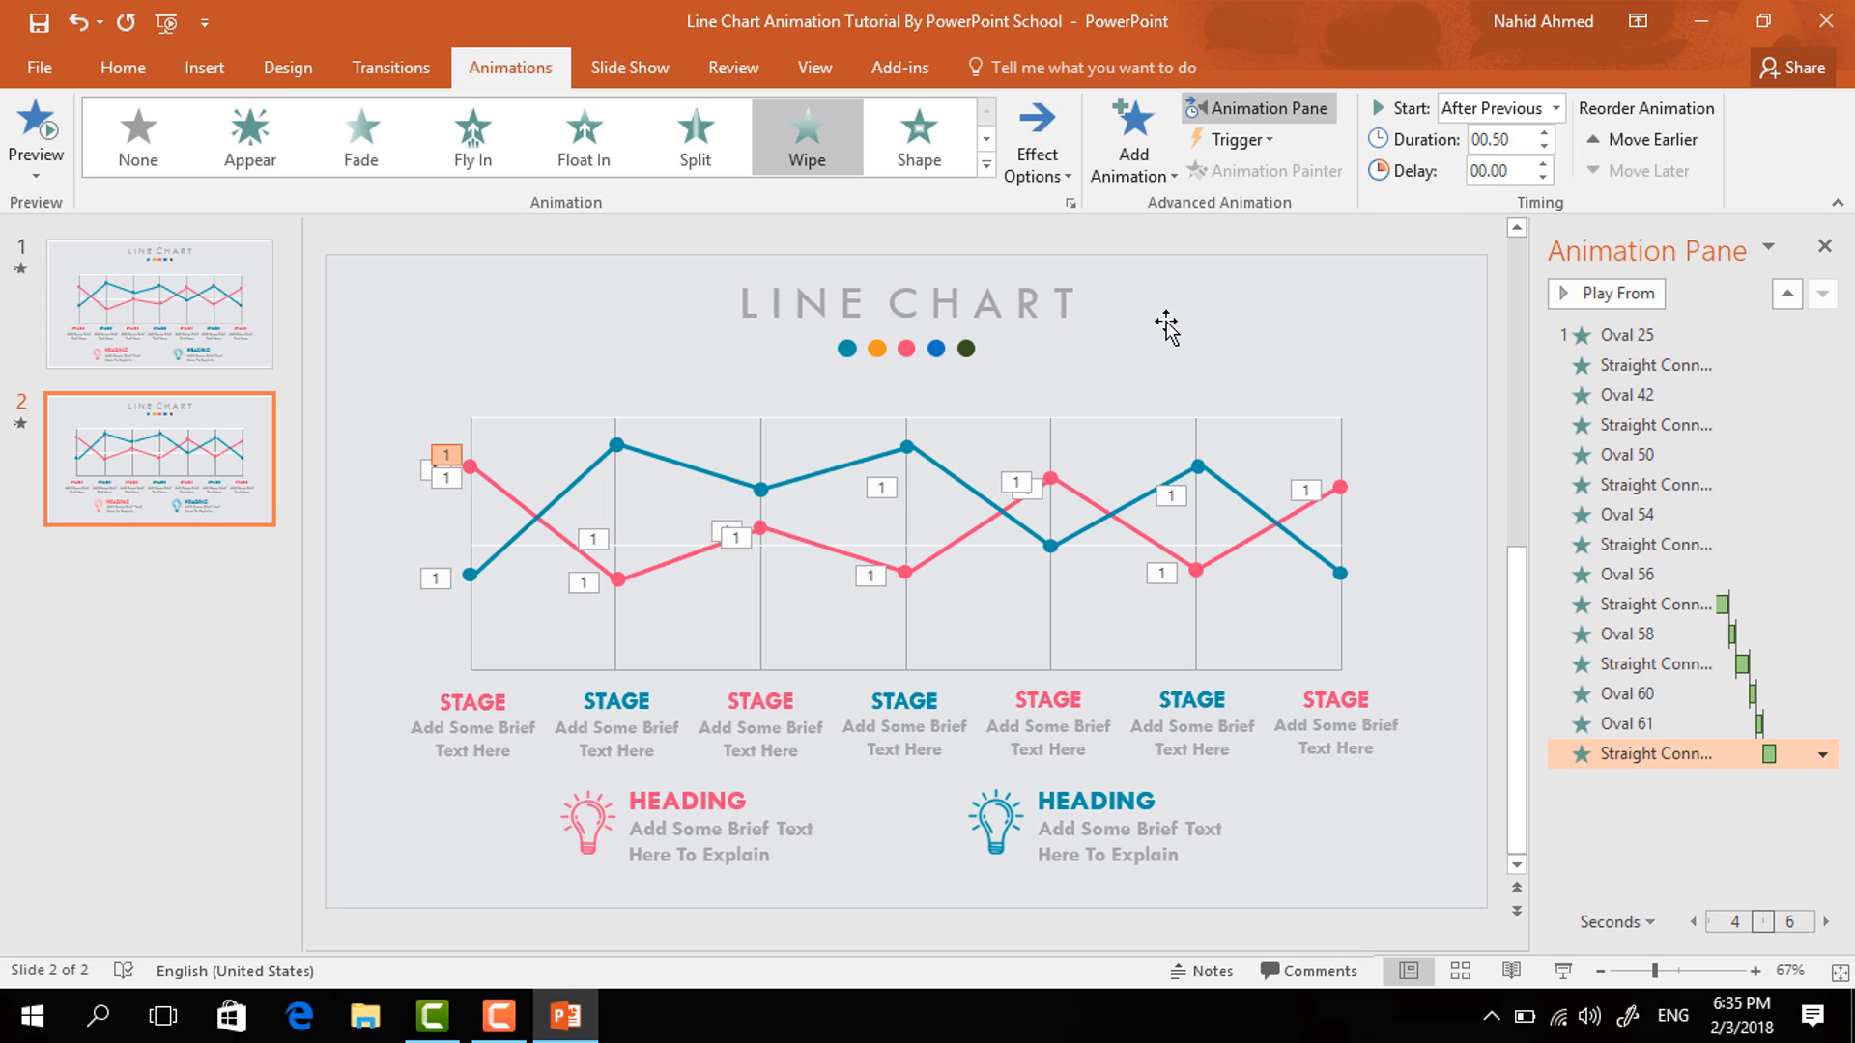
- Apply a Zoom entrance to the second blue data point, set to start after the previous animation
left_click(616, 447)
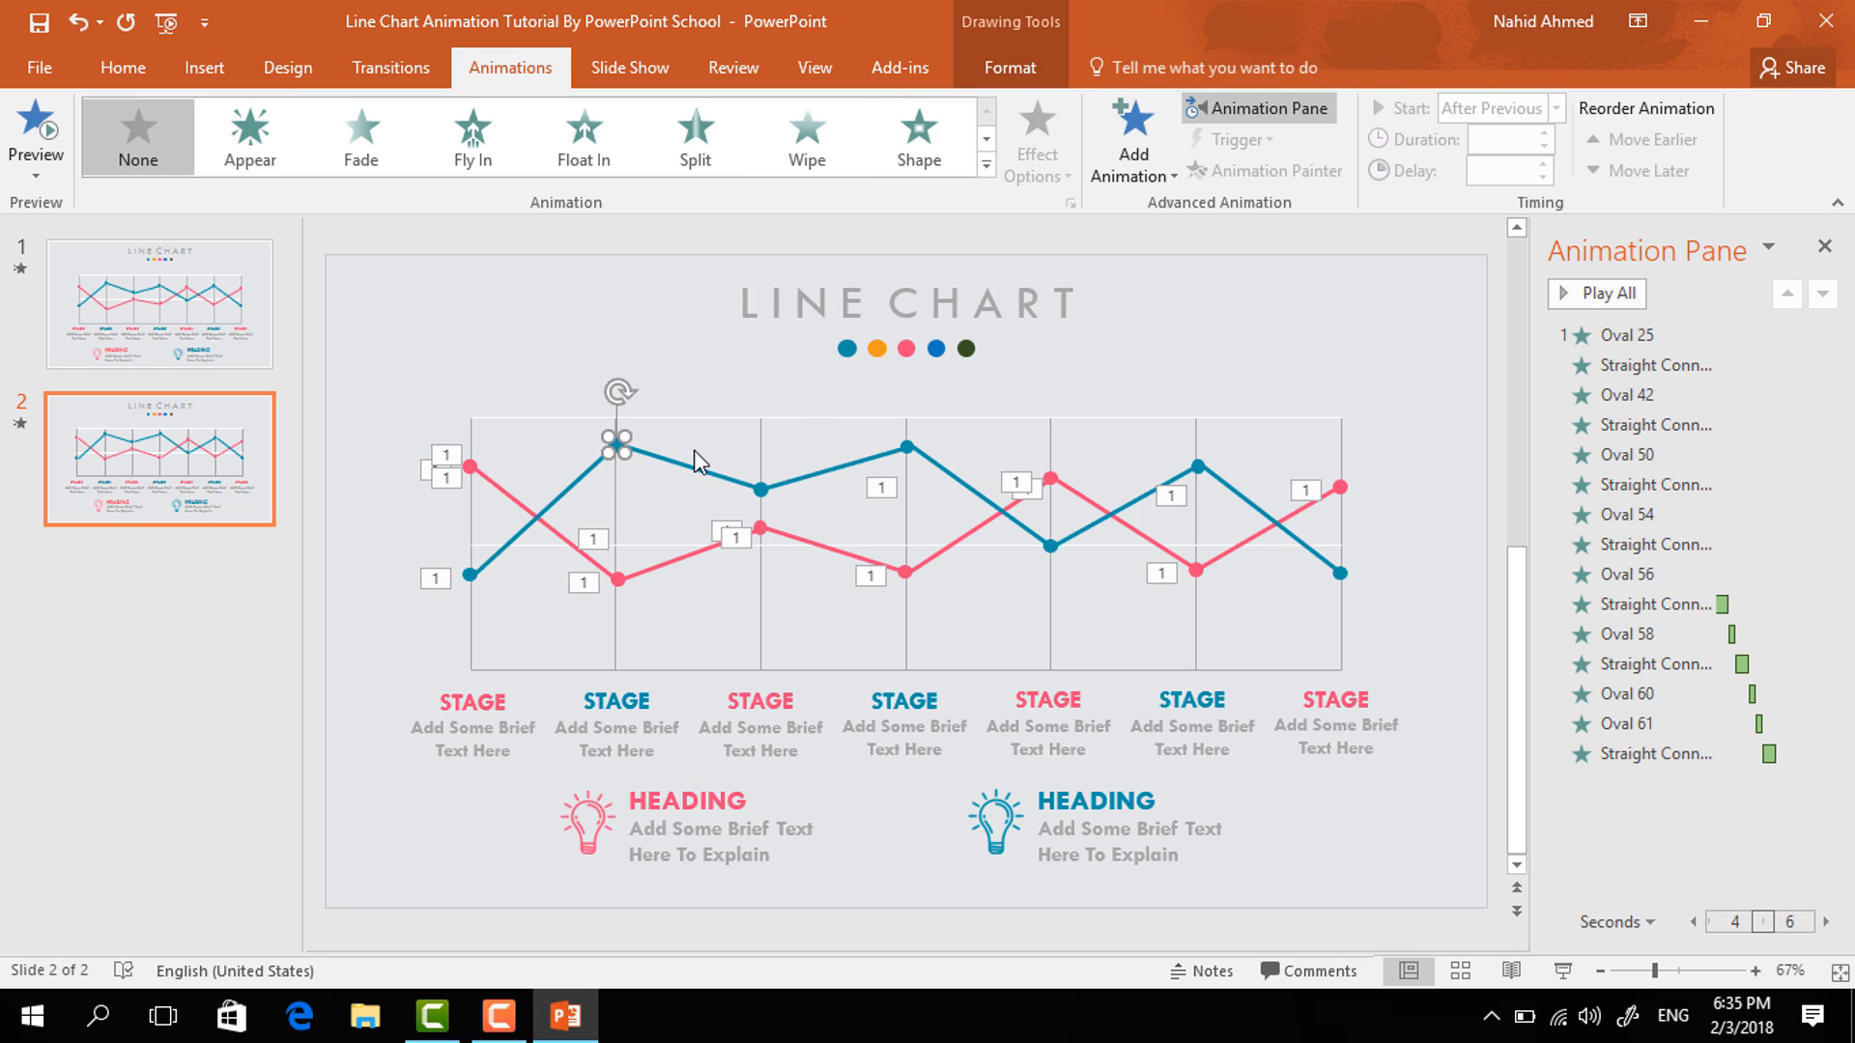
left_click(1154, 174)
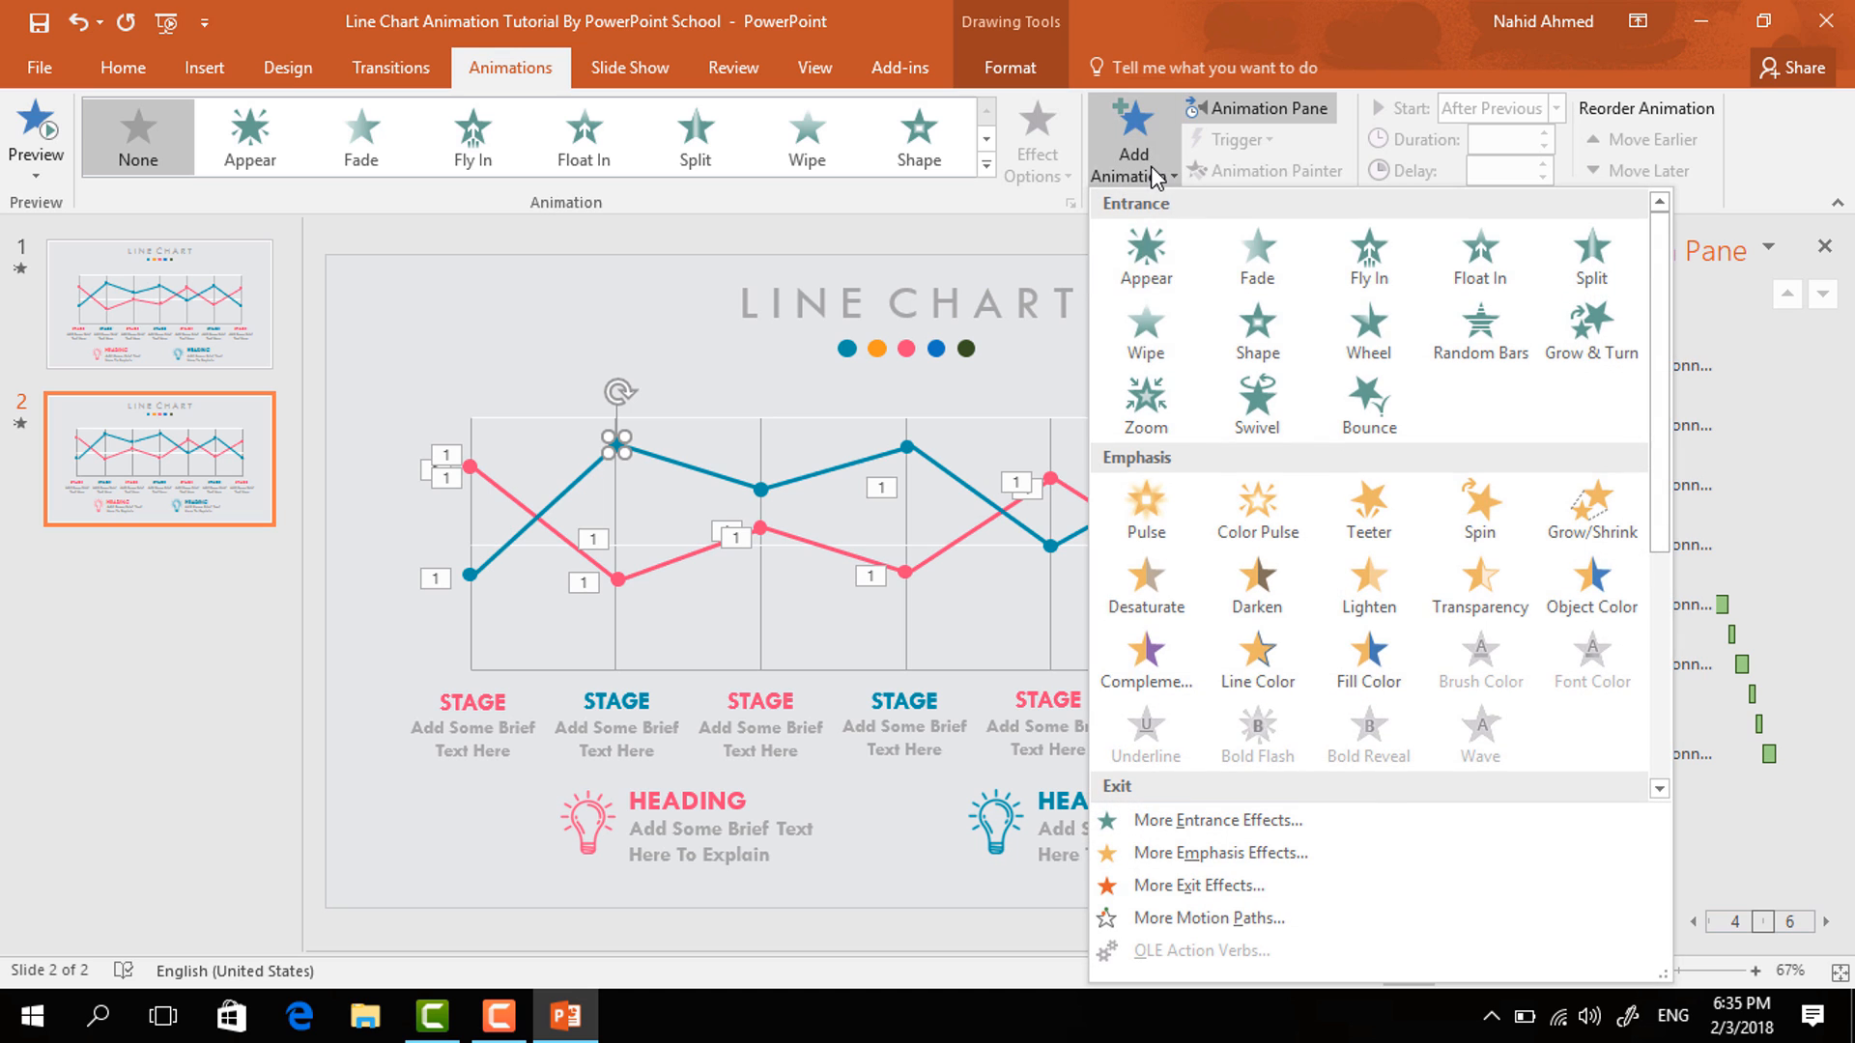
left_click(1140, 398)
left_click(1557, 108)
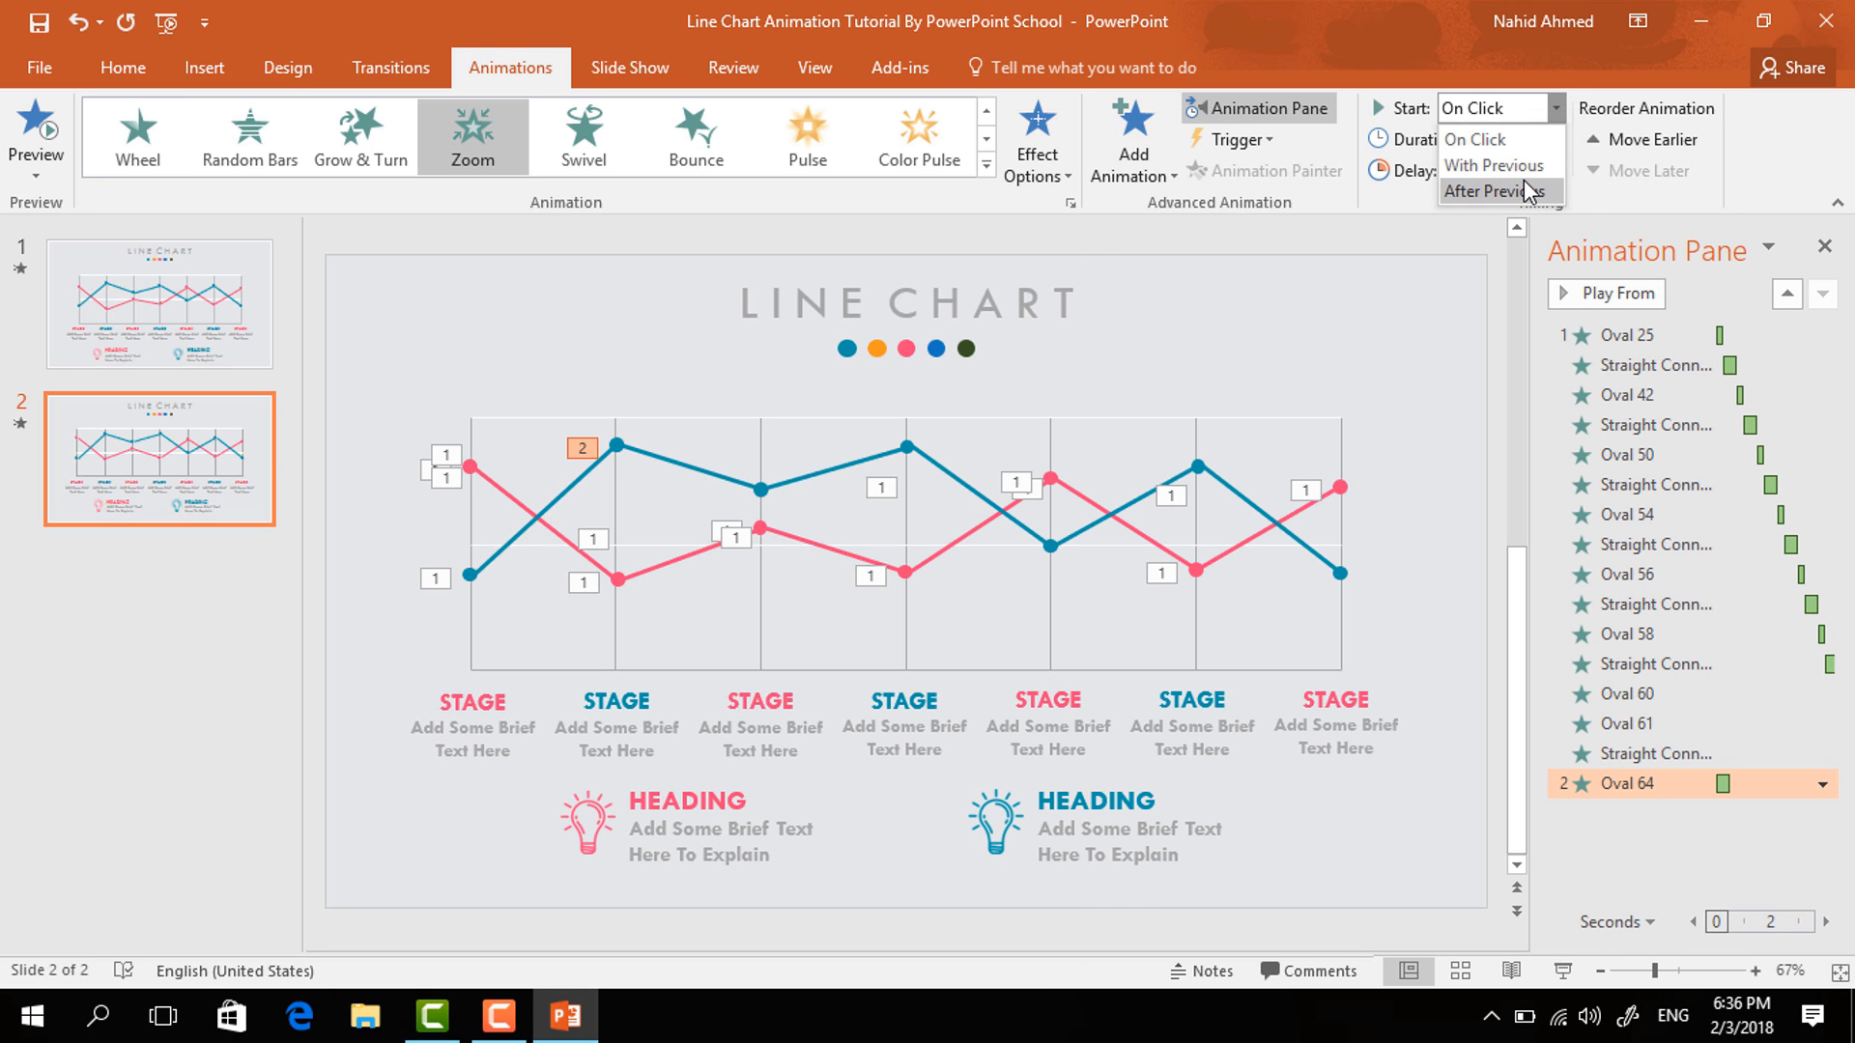
left_click(1479, 189)
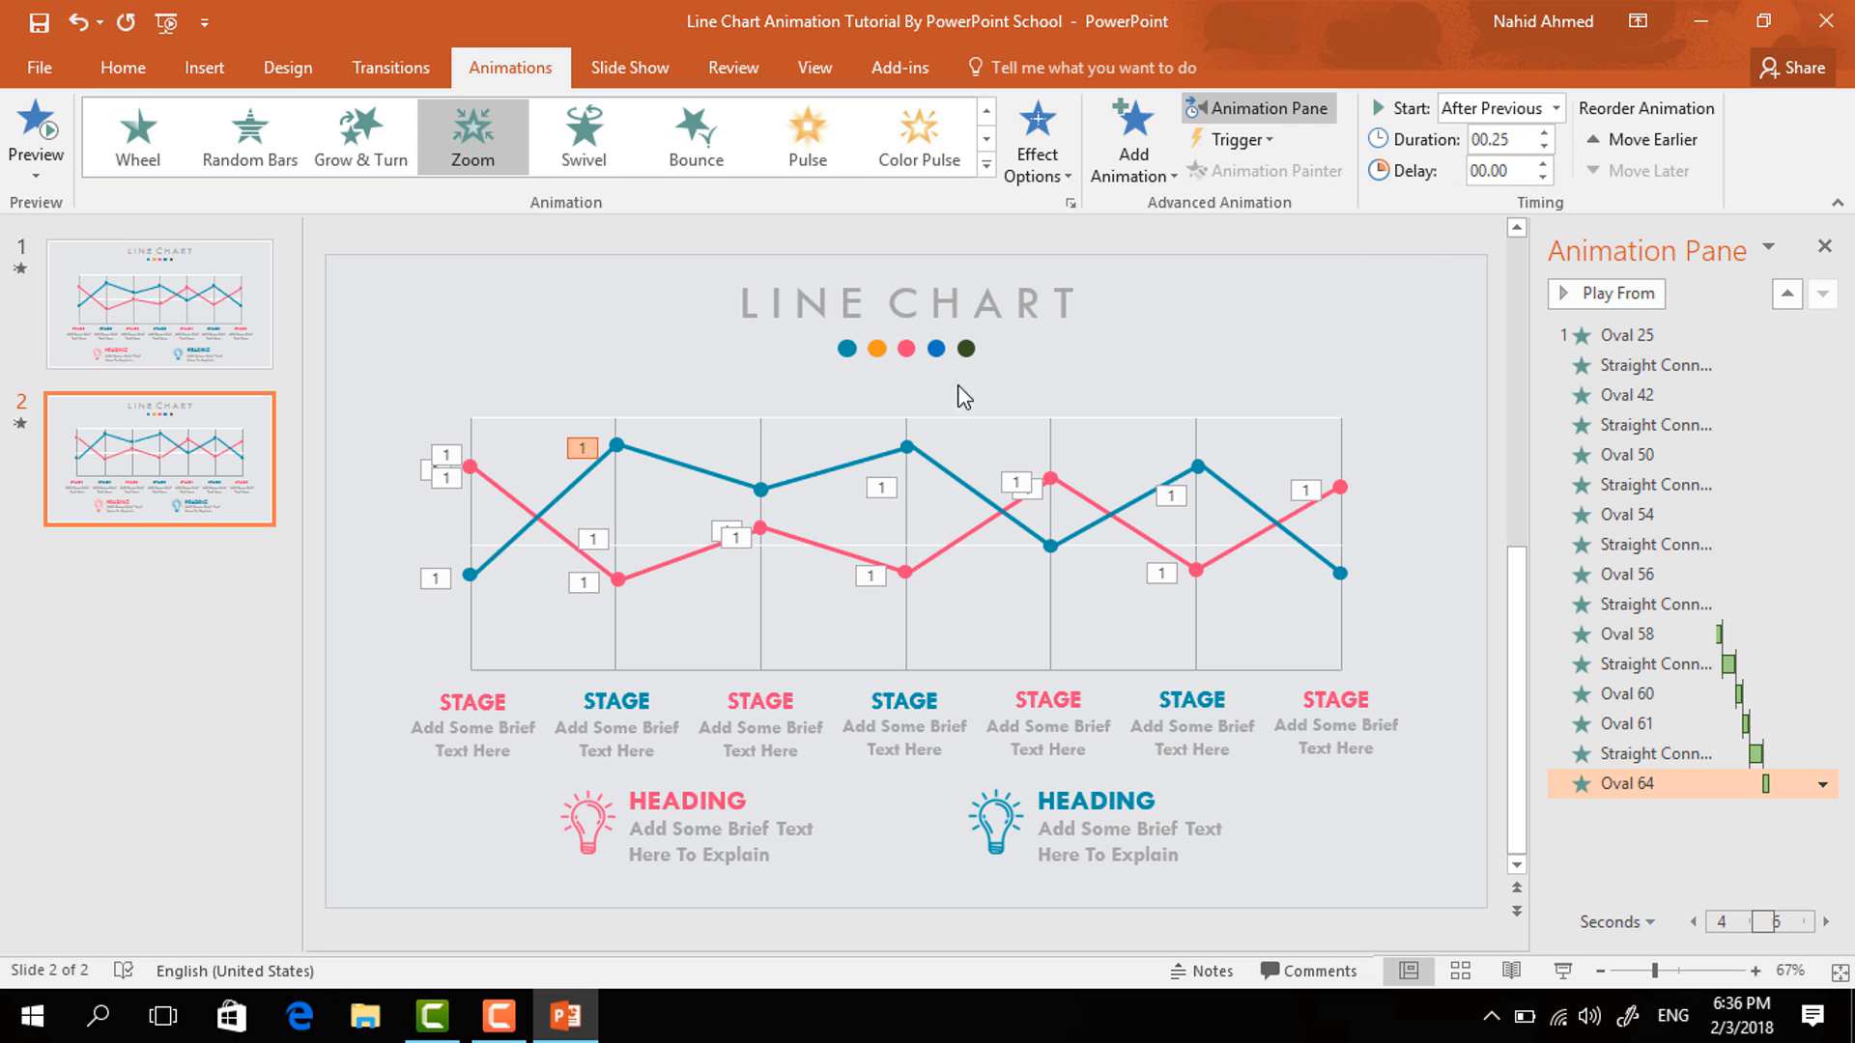
- Give the second blue line segment a Wipe entrance from the left, starting after the previous animation
left_click(667, 460)
left_click(1133, 135)
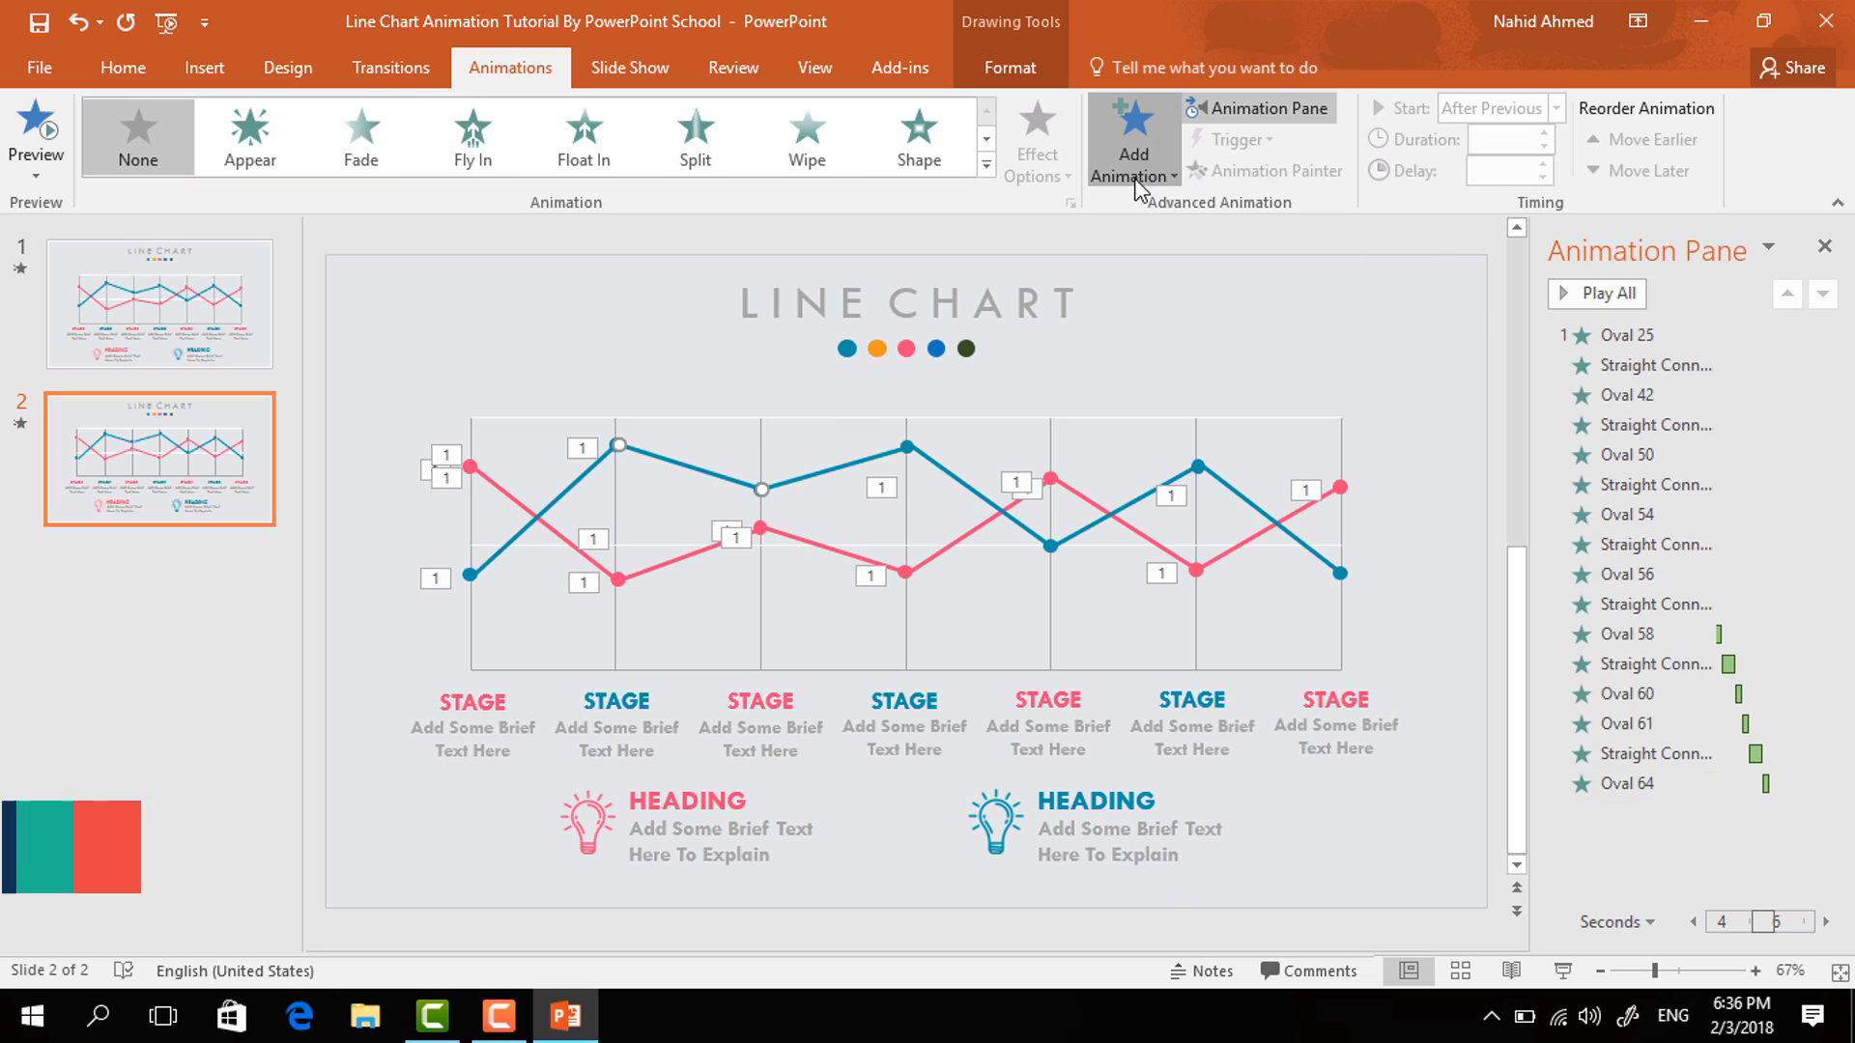
left_click(1145, 329)
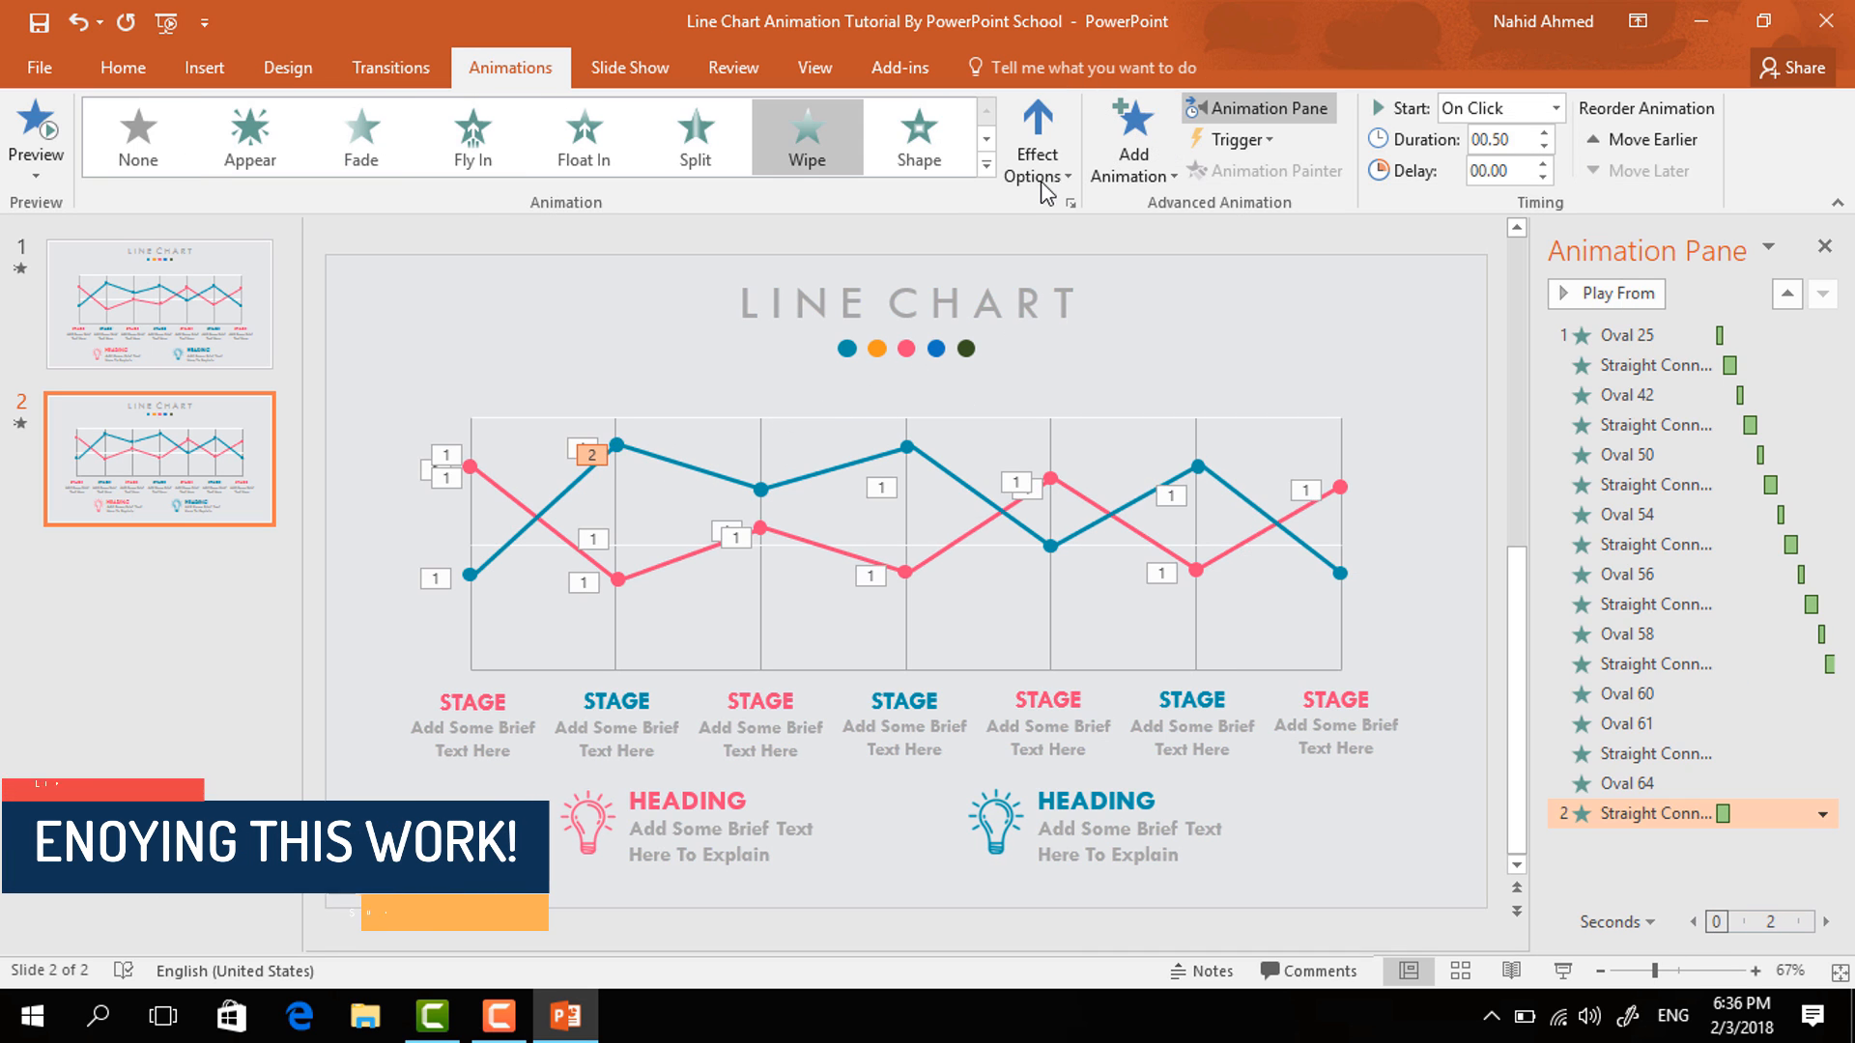
left_click(1037, 140)
left_click(1079, 310)
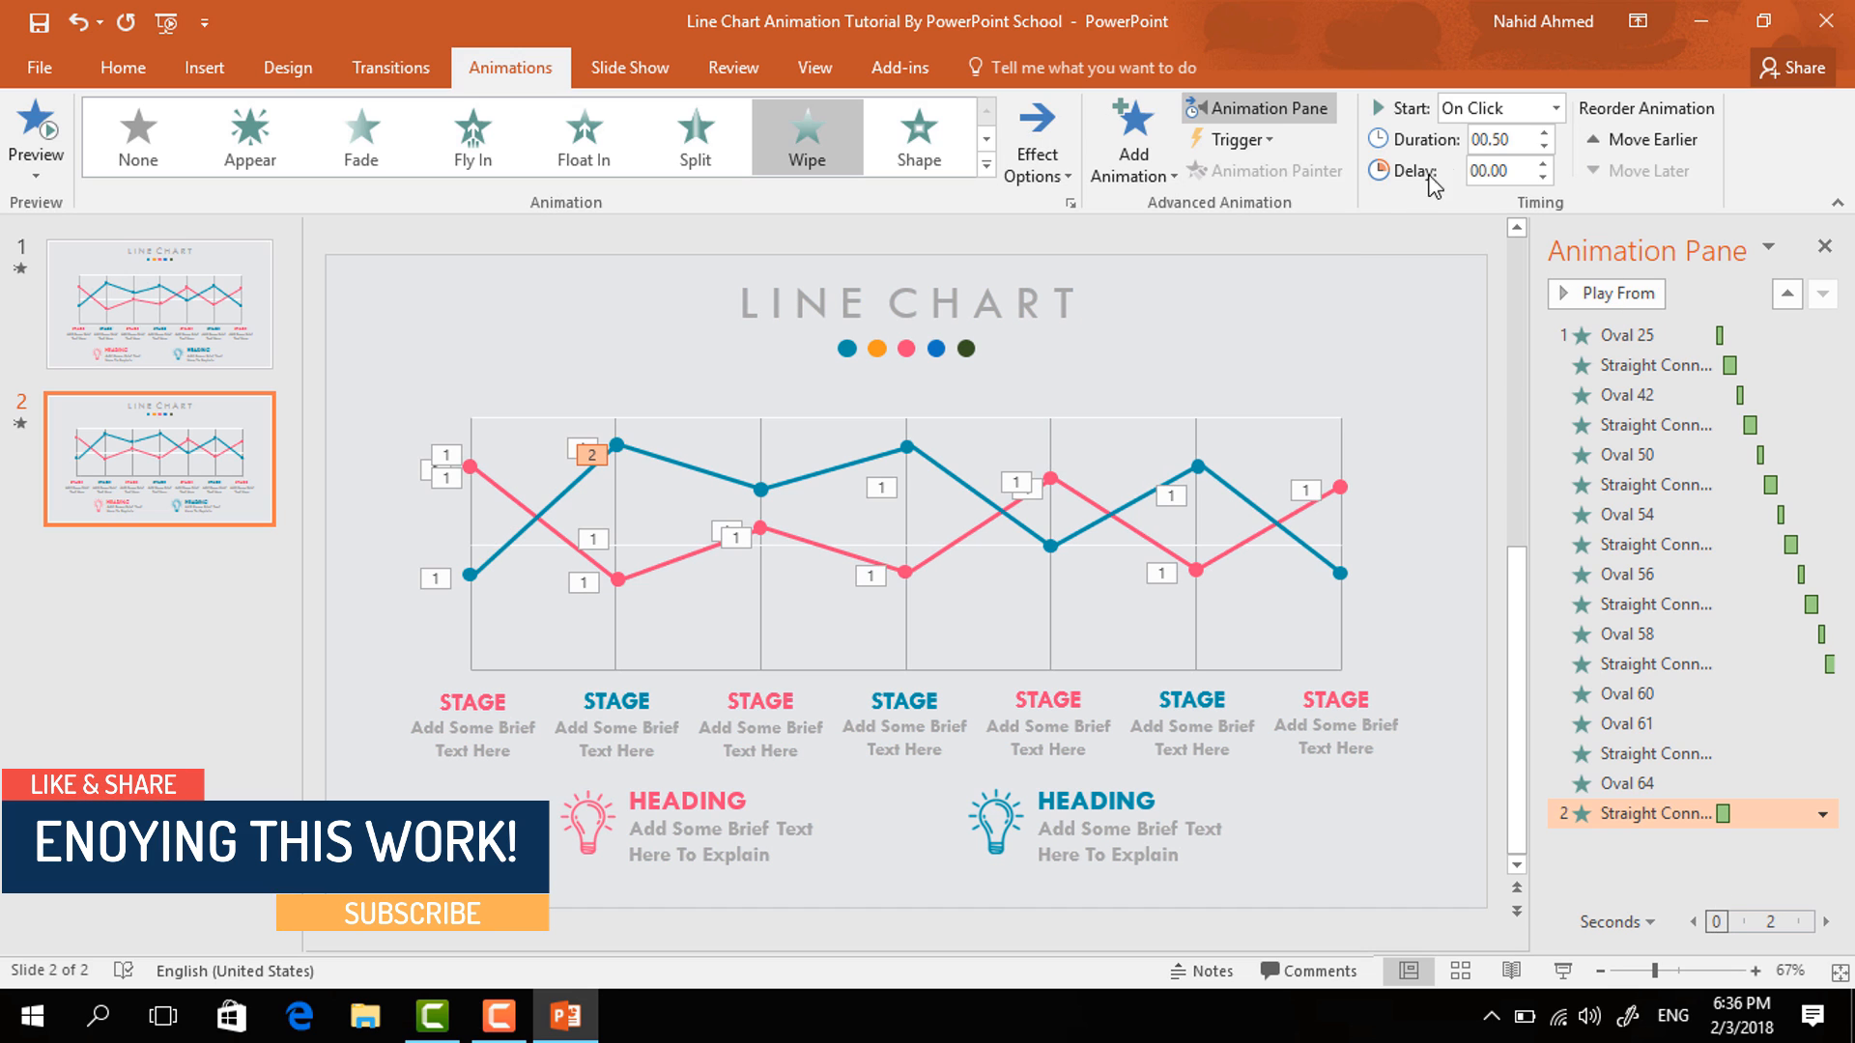
left_click(1557, 108)
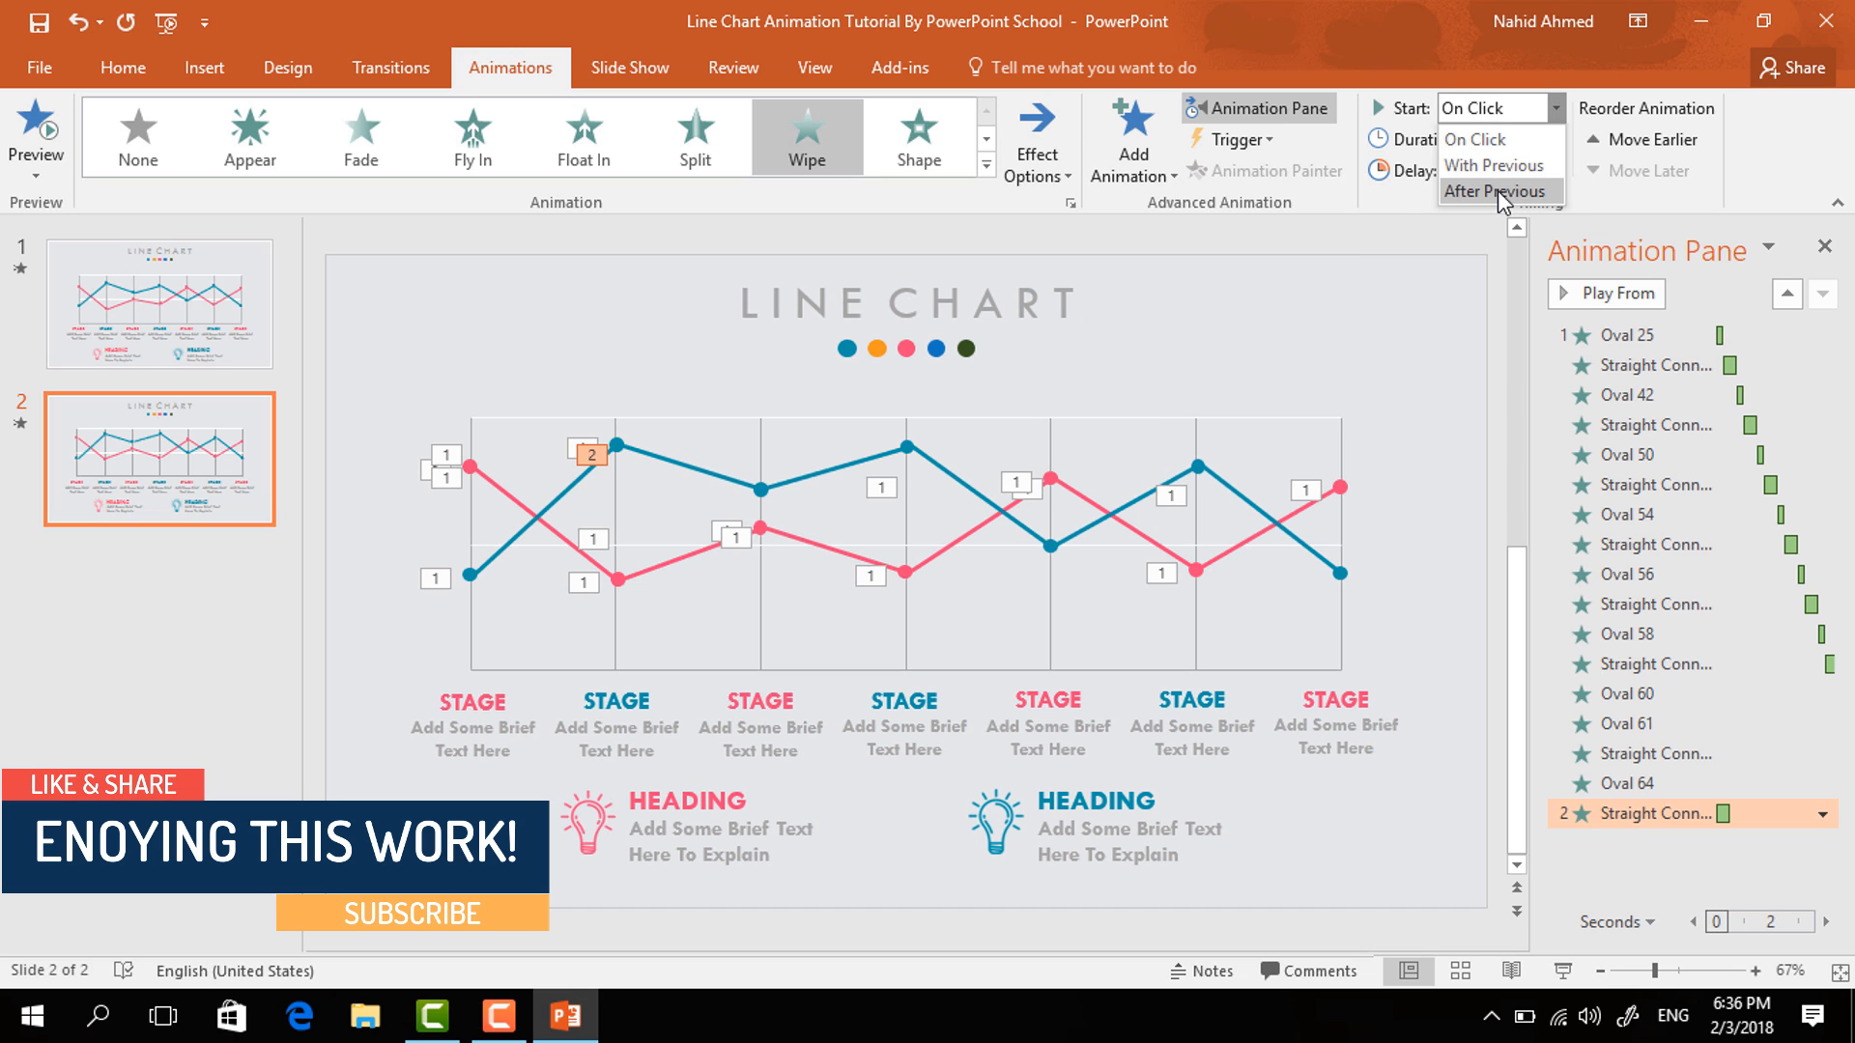
left_click(1497, 190)
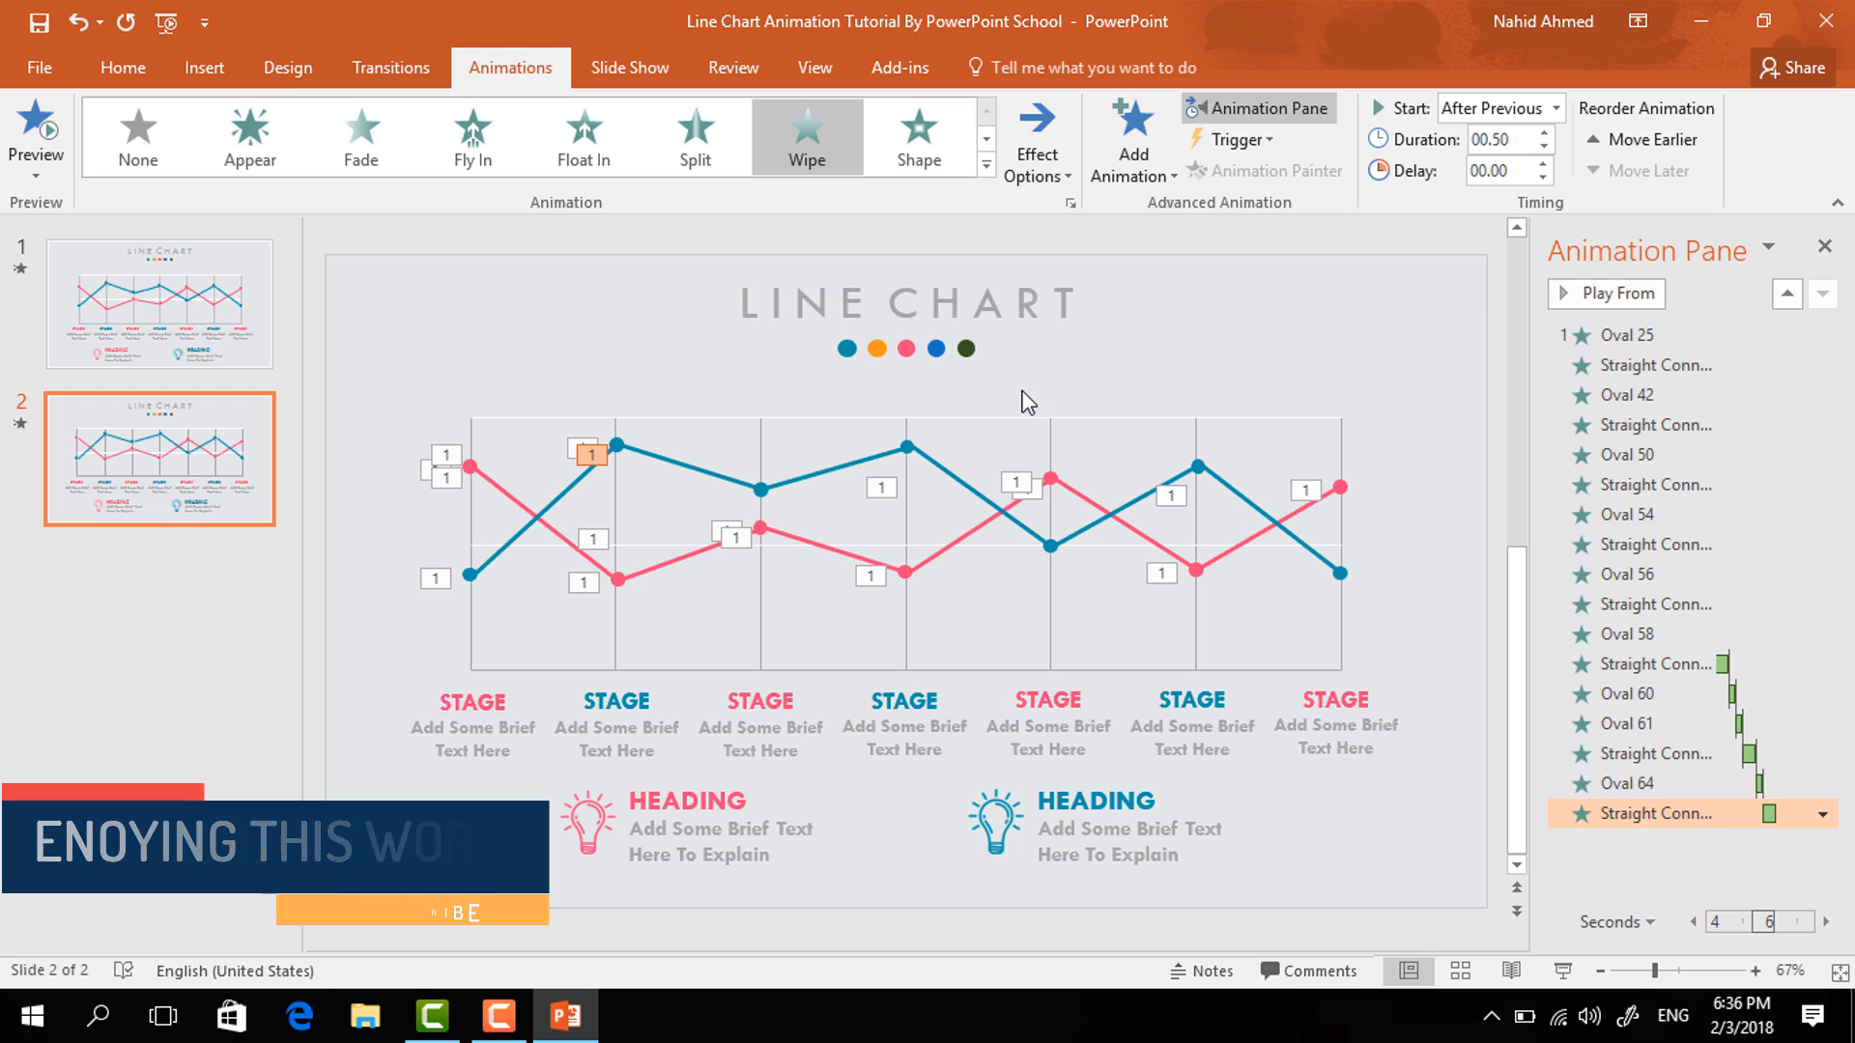
- Copy the second blue point's Zoom animation onto the third blue data point with the Animation Painter
left_click(616, 445)
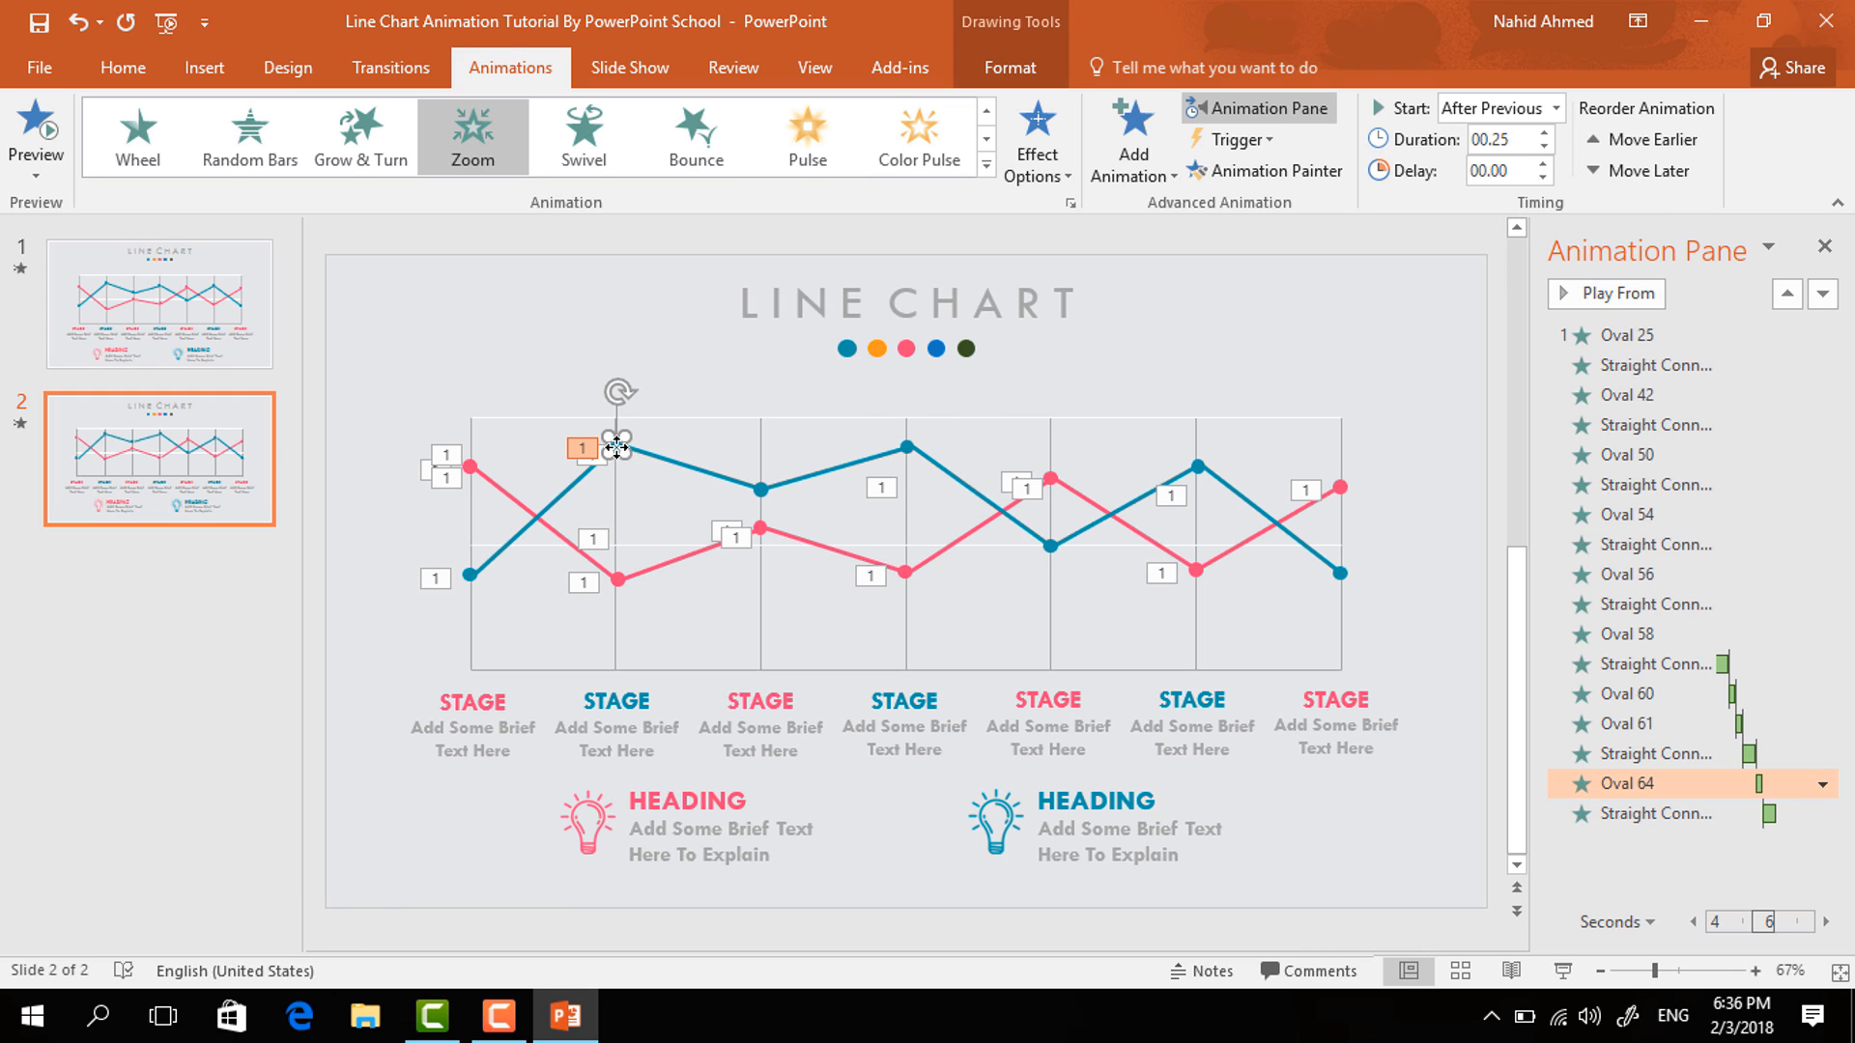
left_click(1250, 172)
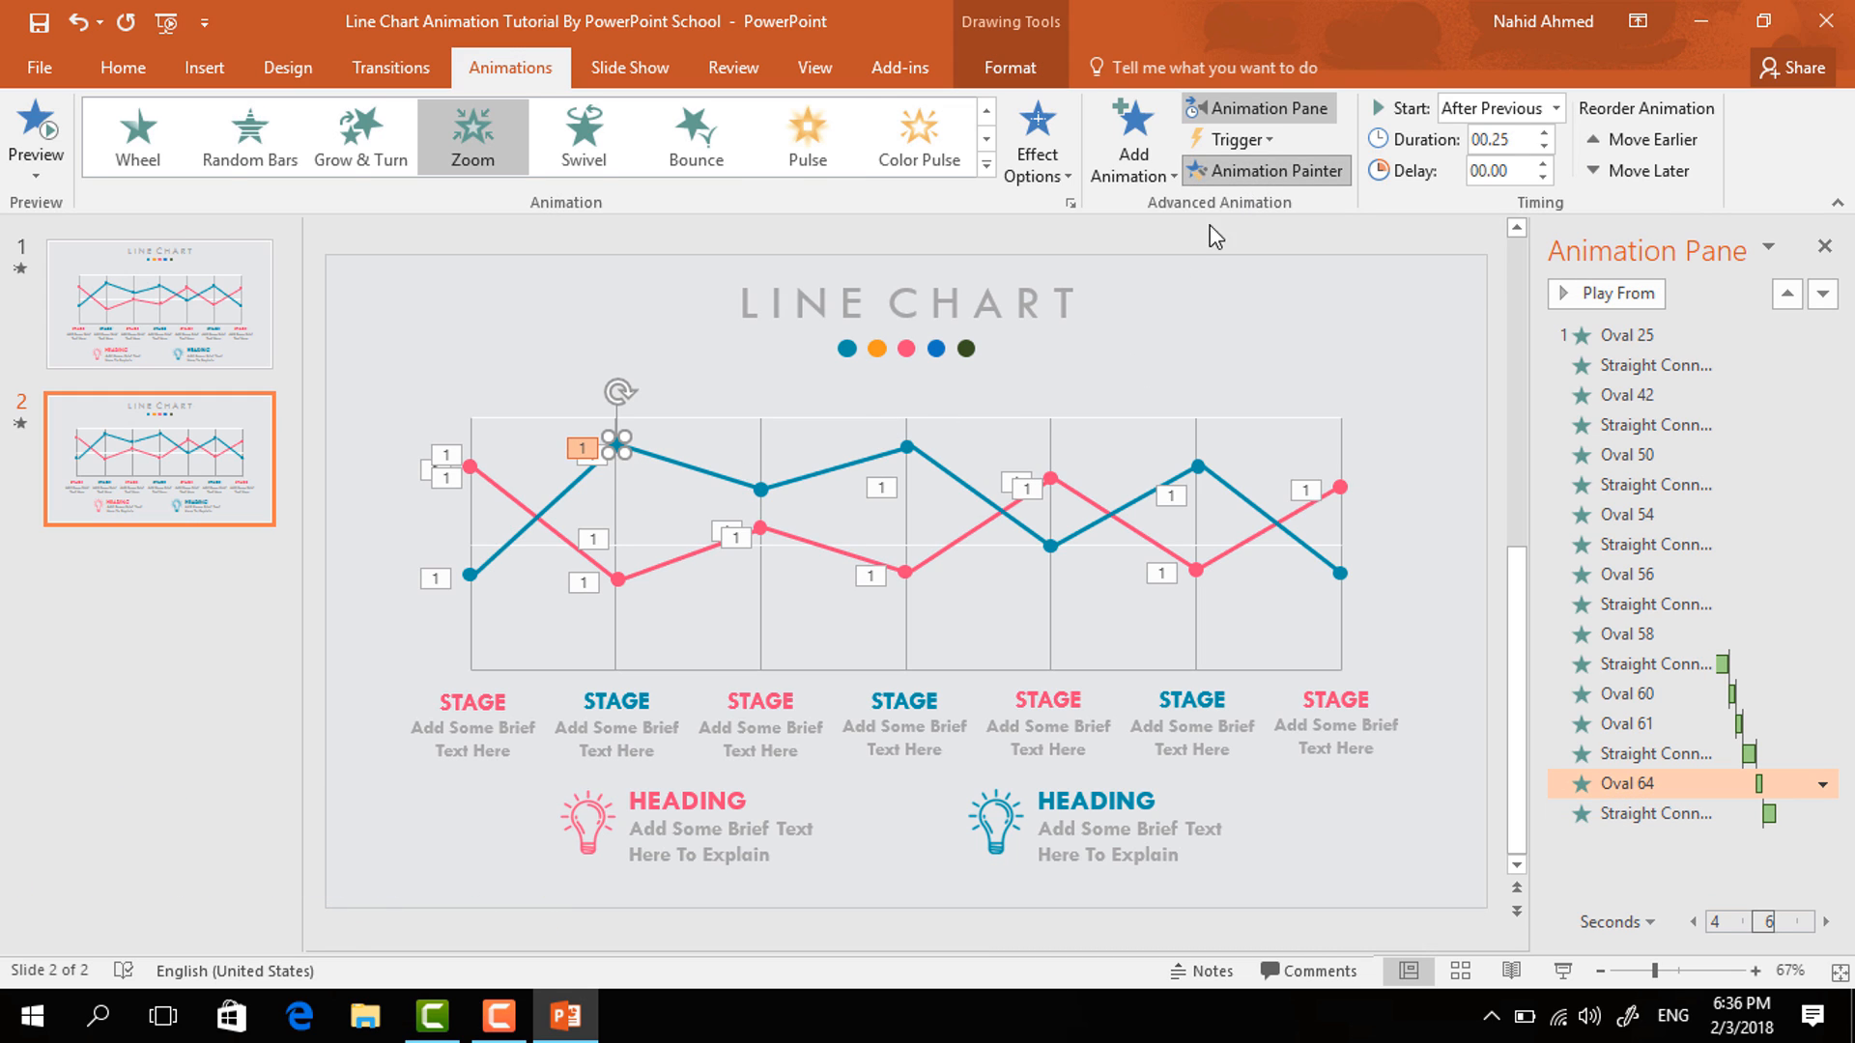
left_click(763, 488)
- Copy the second blue segment's Wipe animation onto the third blue line segment with the Animation Painter
left_click(670, 461)
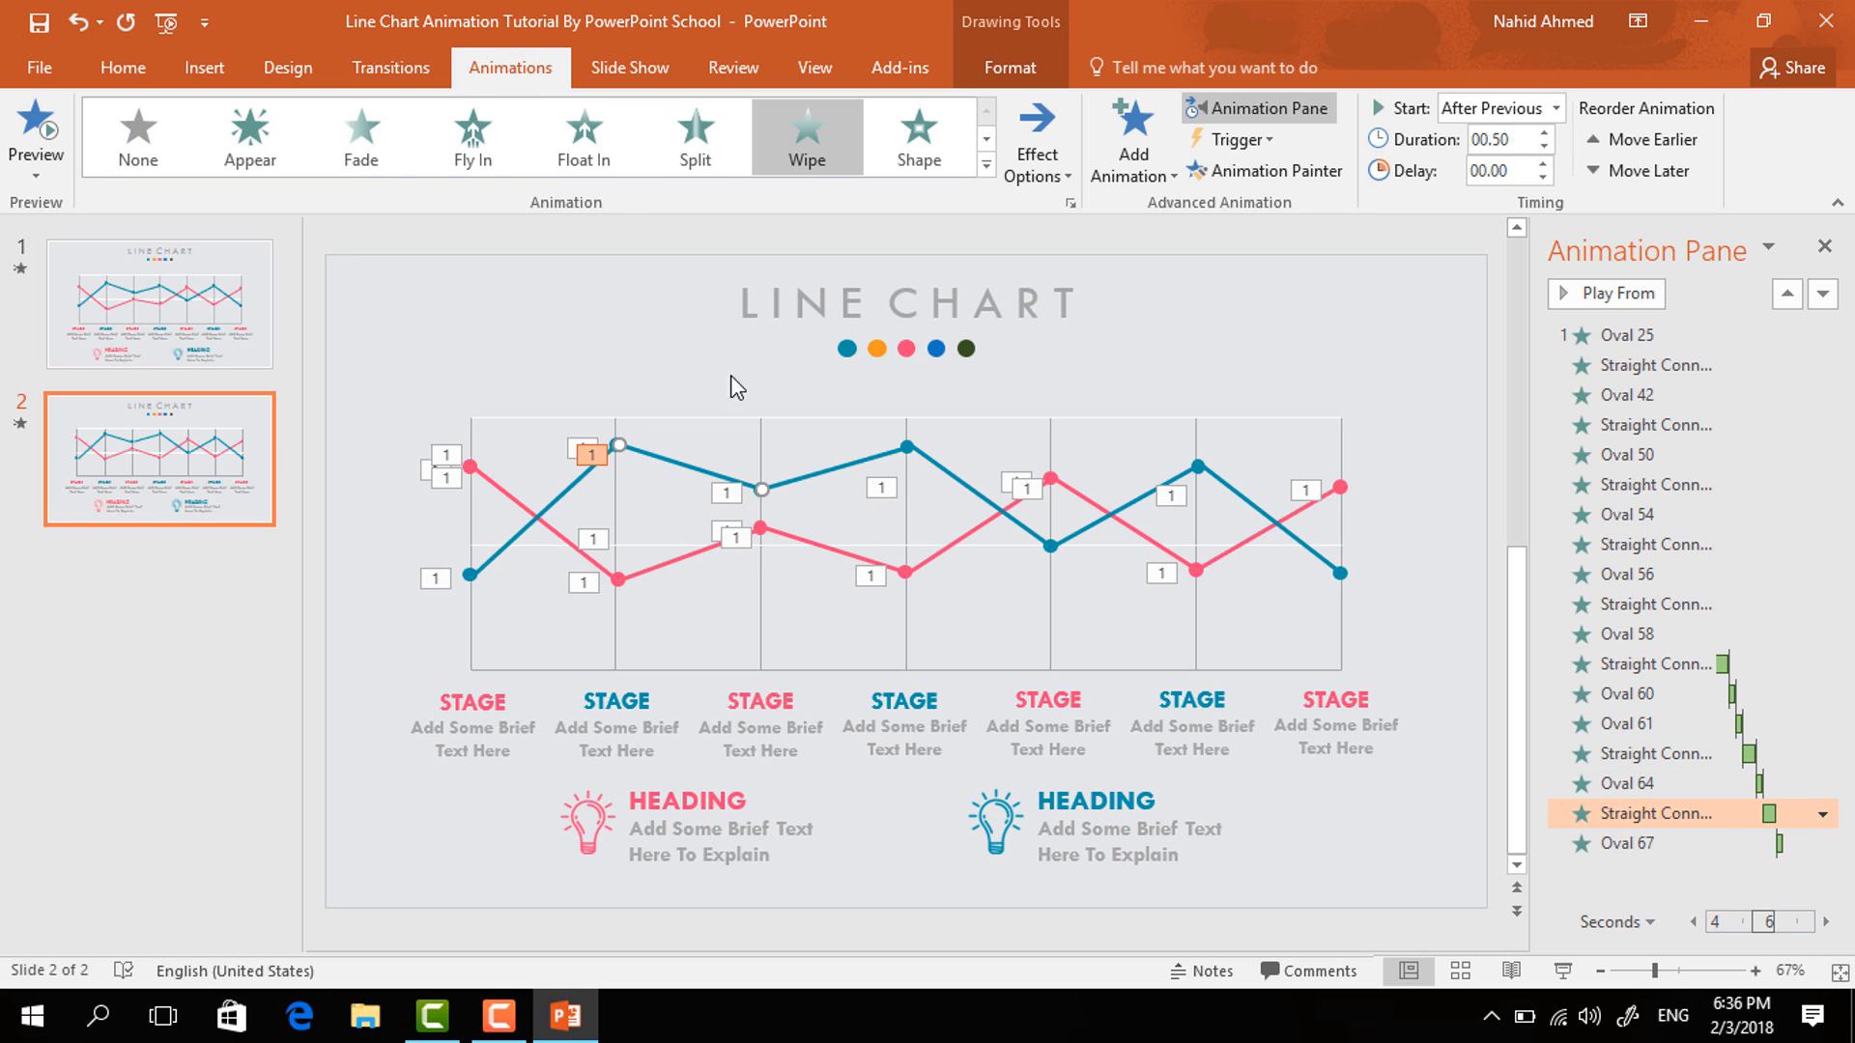
left_click(1297, 181)
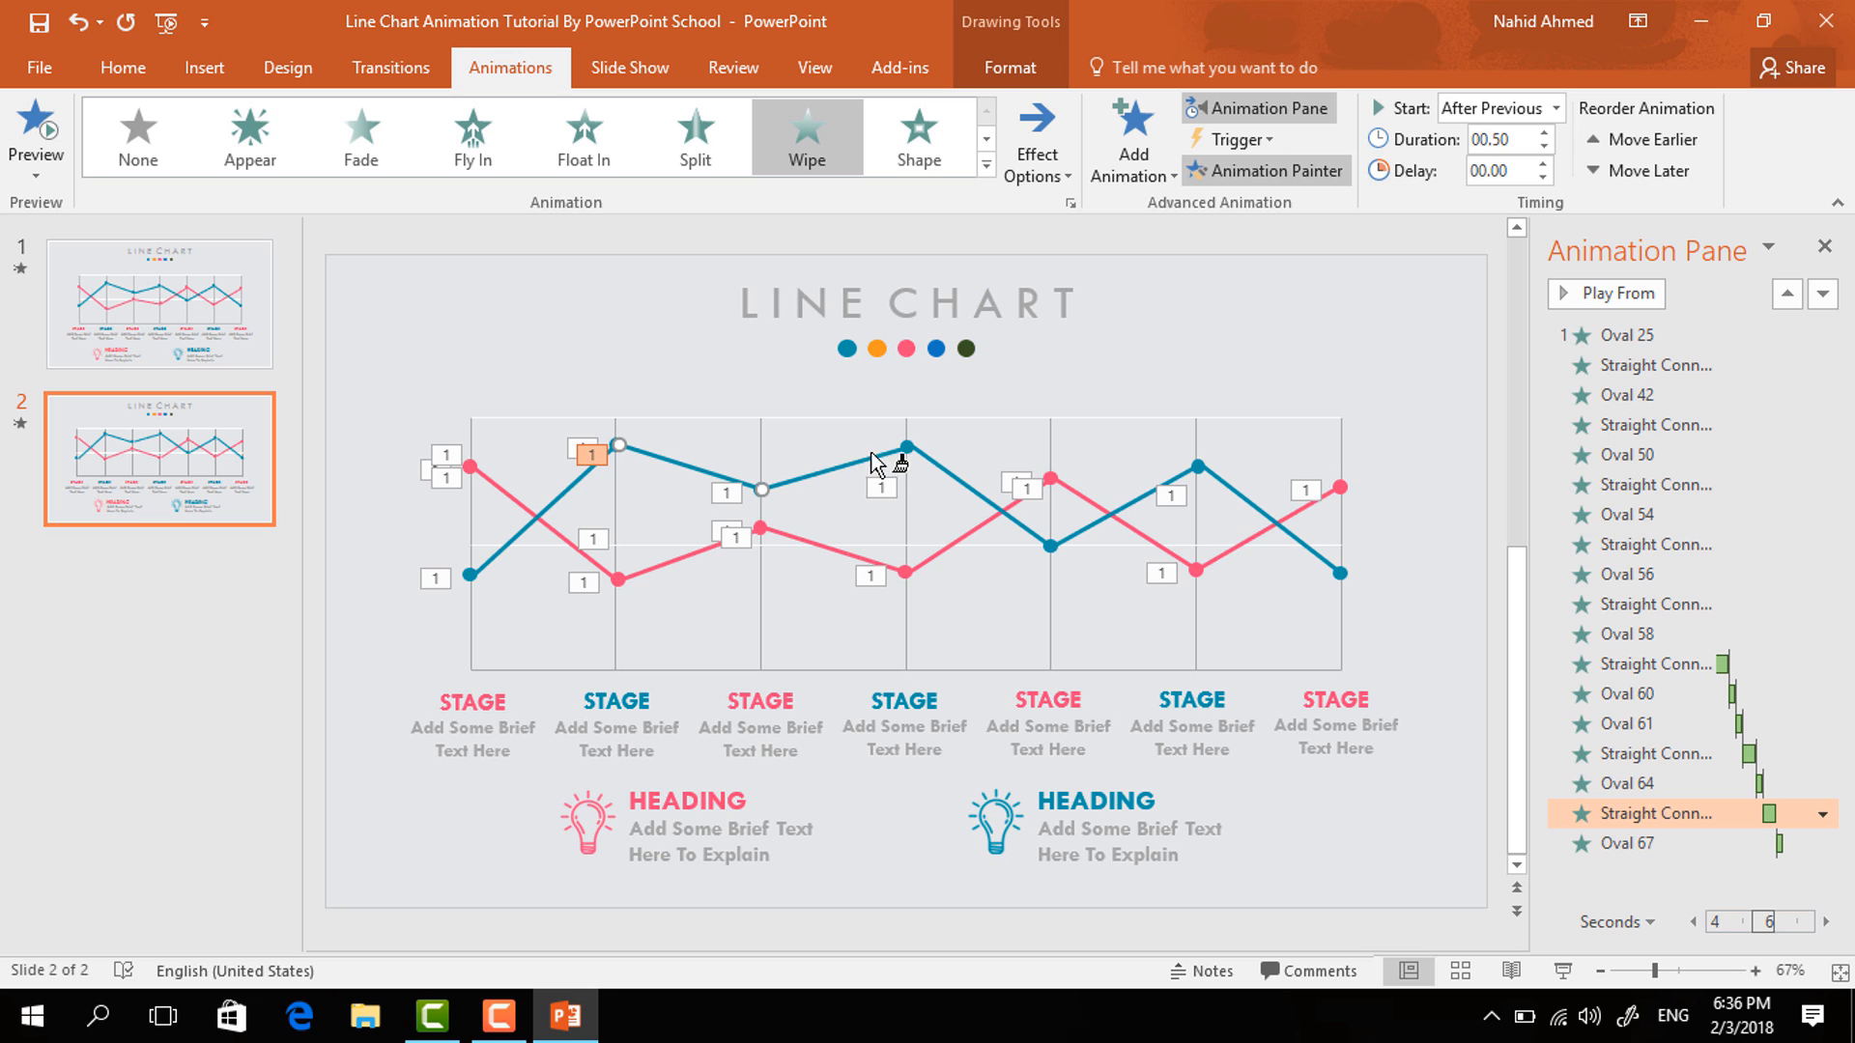
left_click(840, 472)
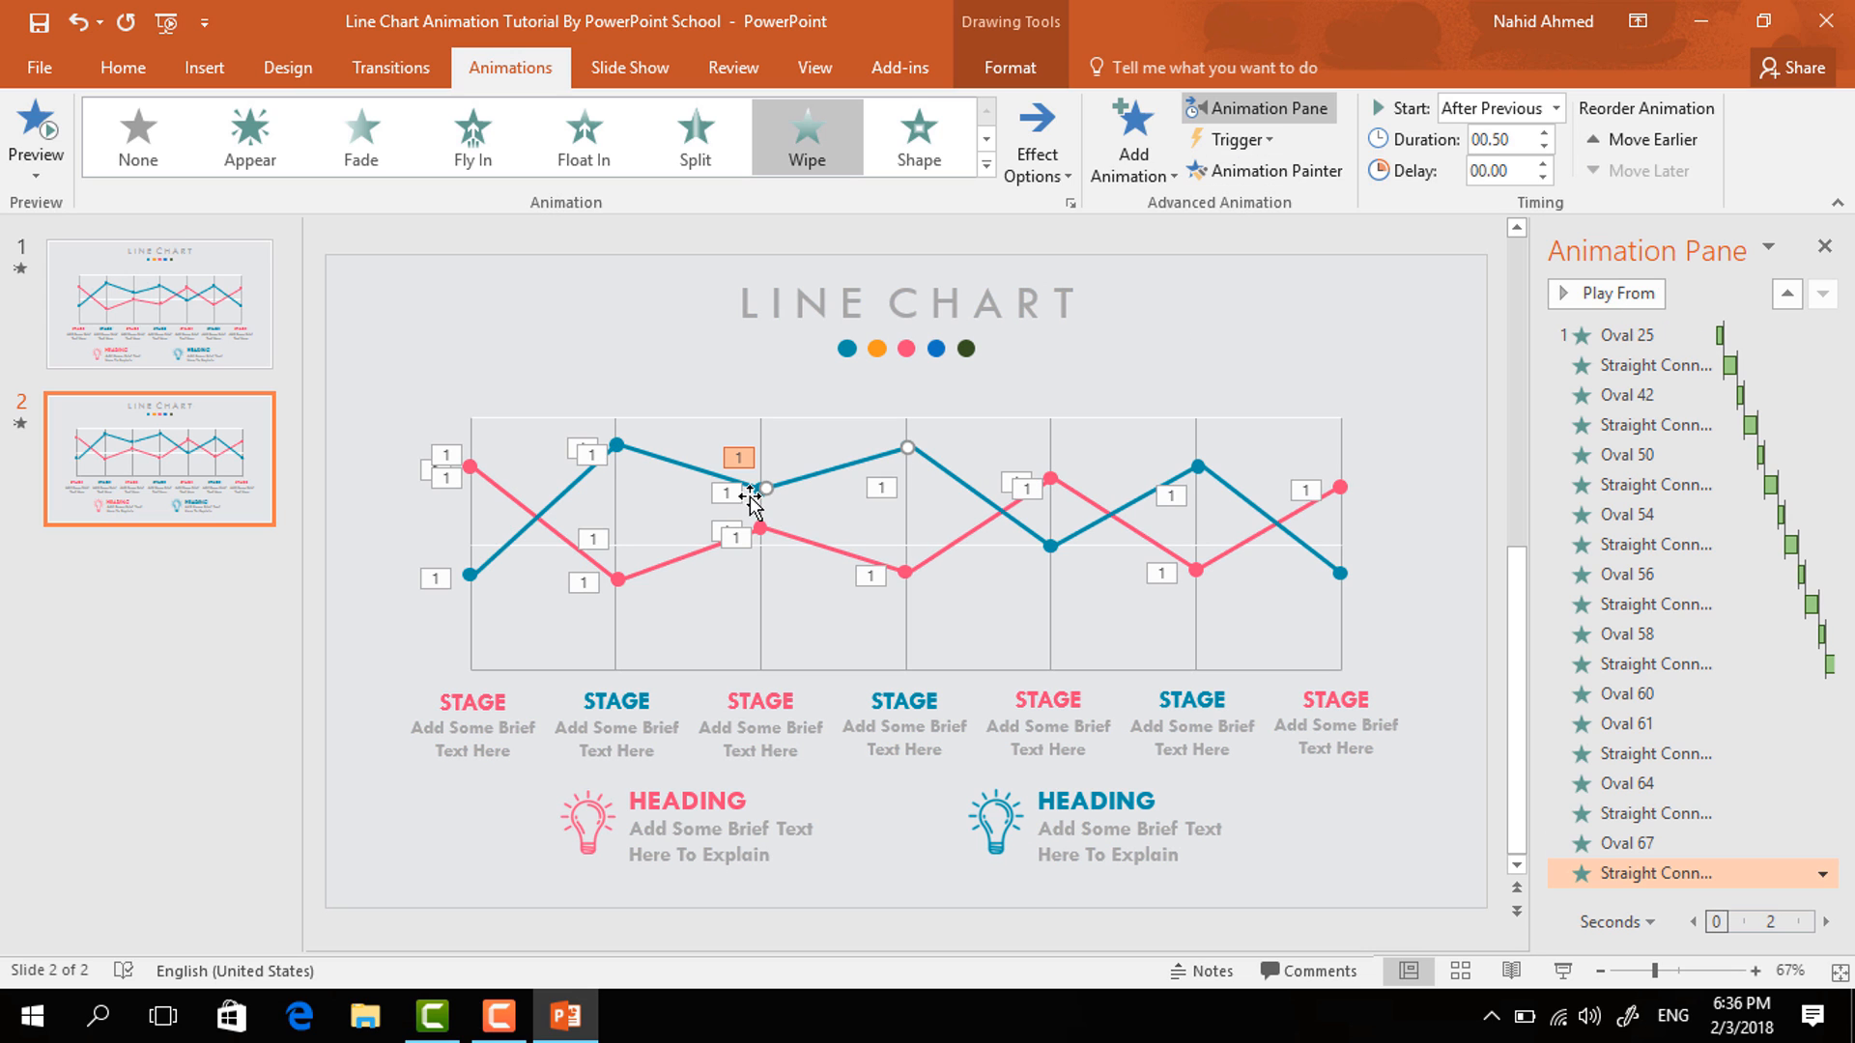
left_click(759, 489)
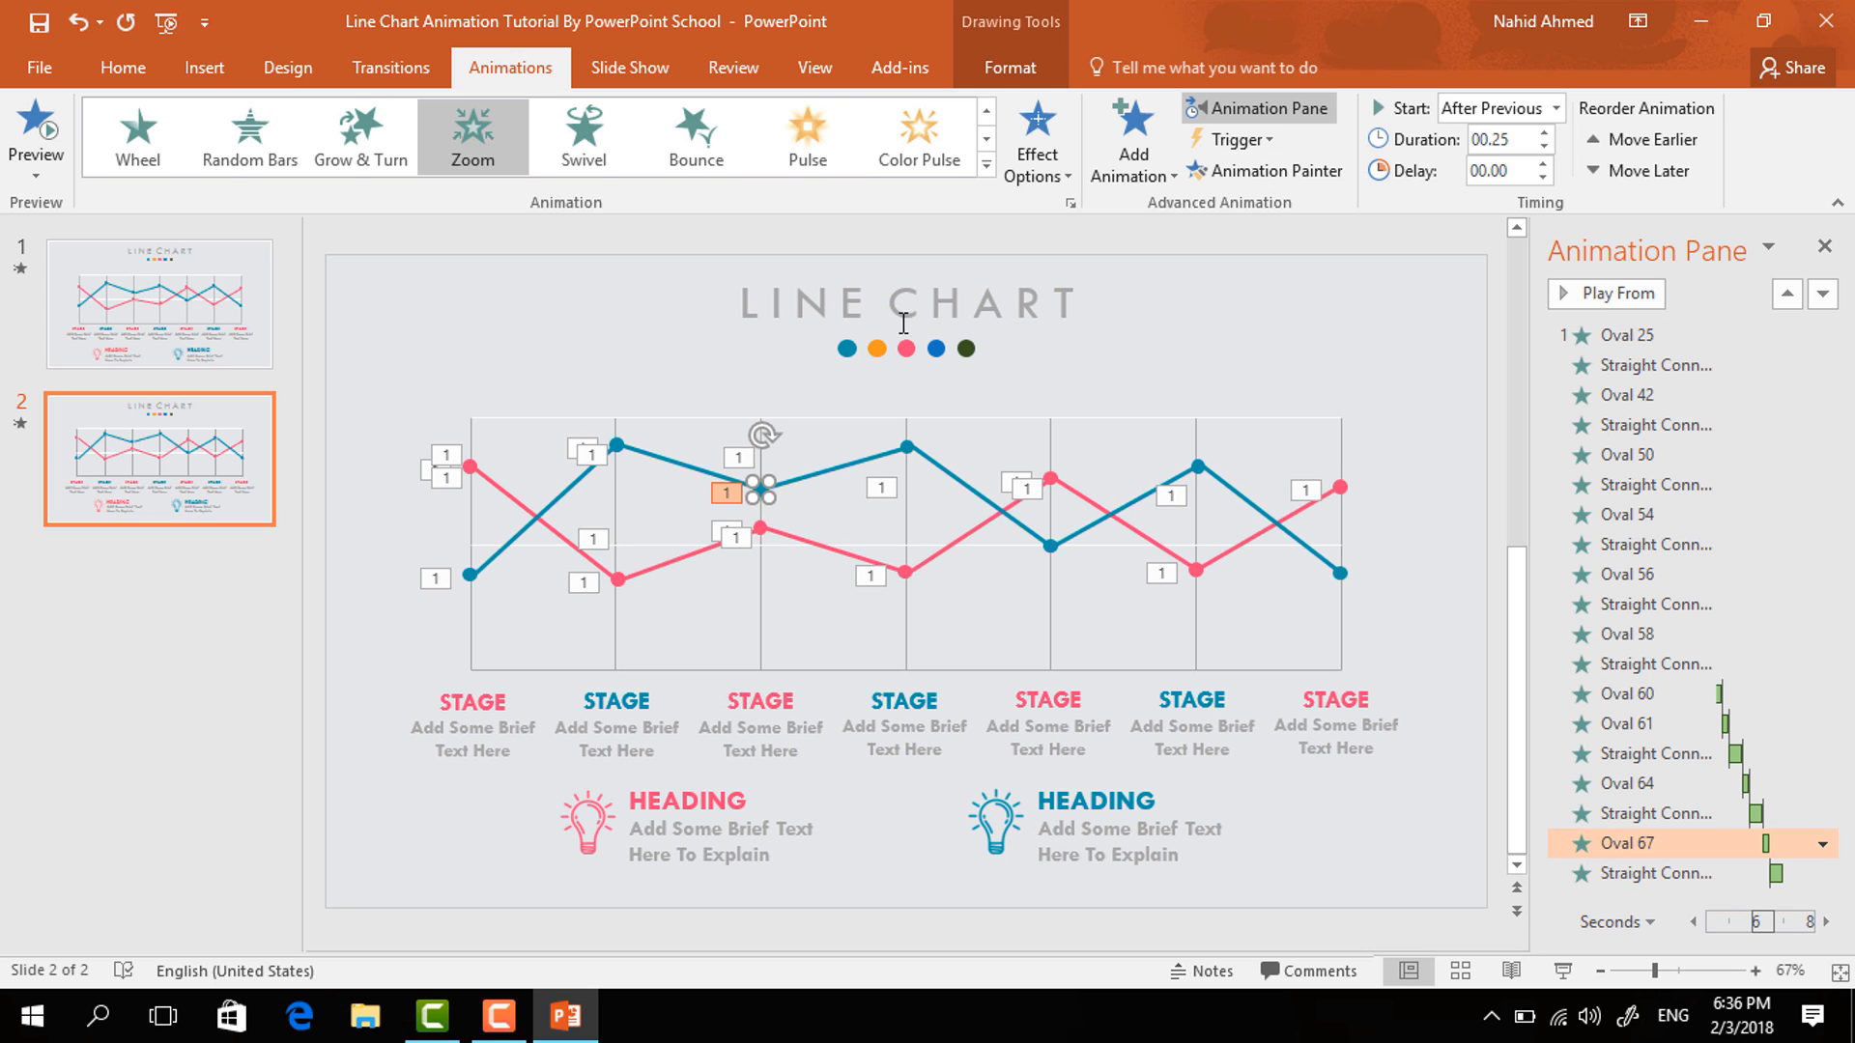
- Copy the Zoom animation onto the fourth blue data point with the Animation Painter
left_click(1256, 171)
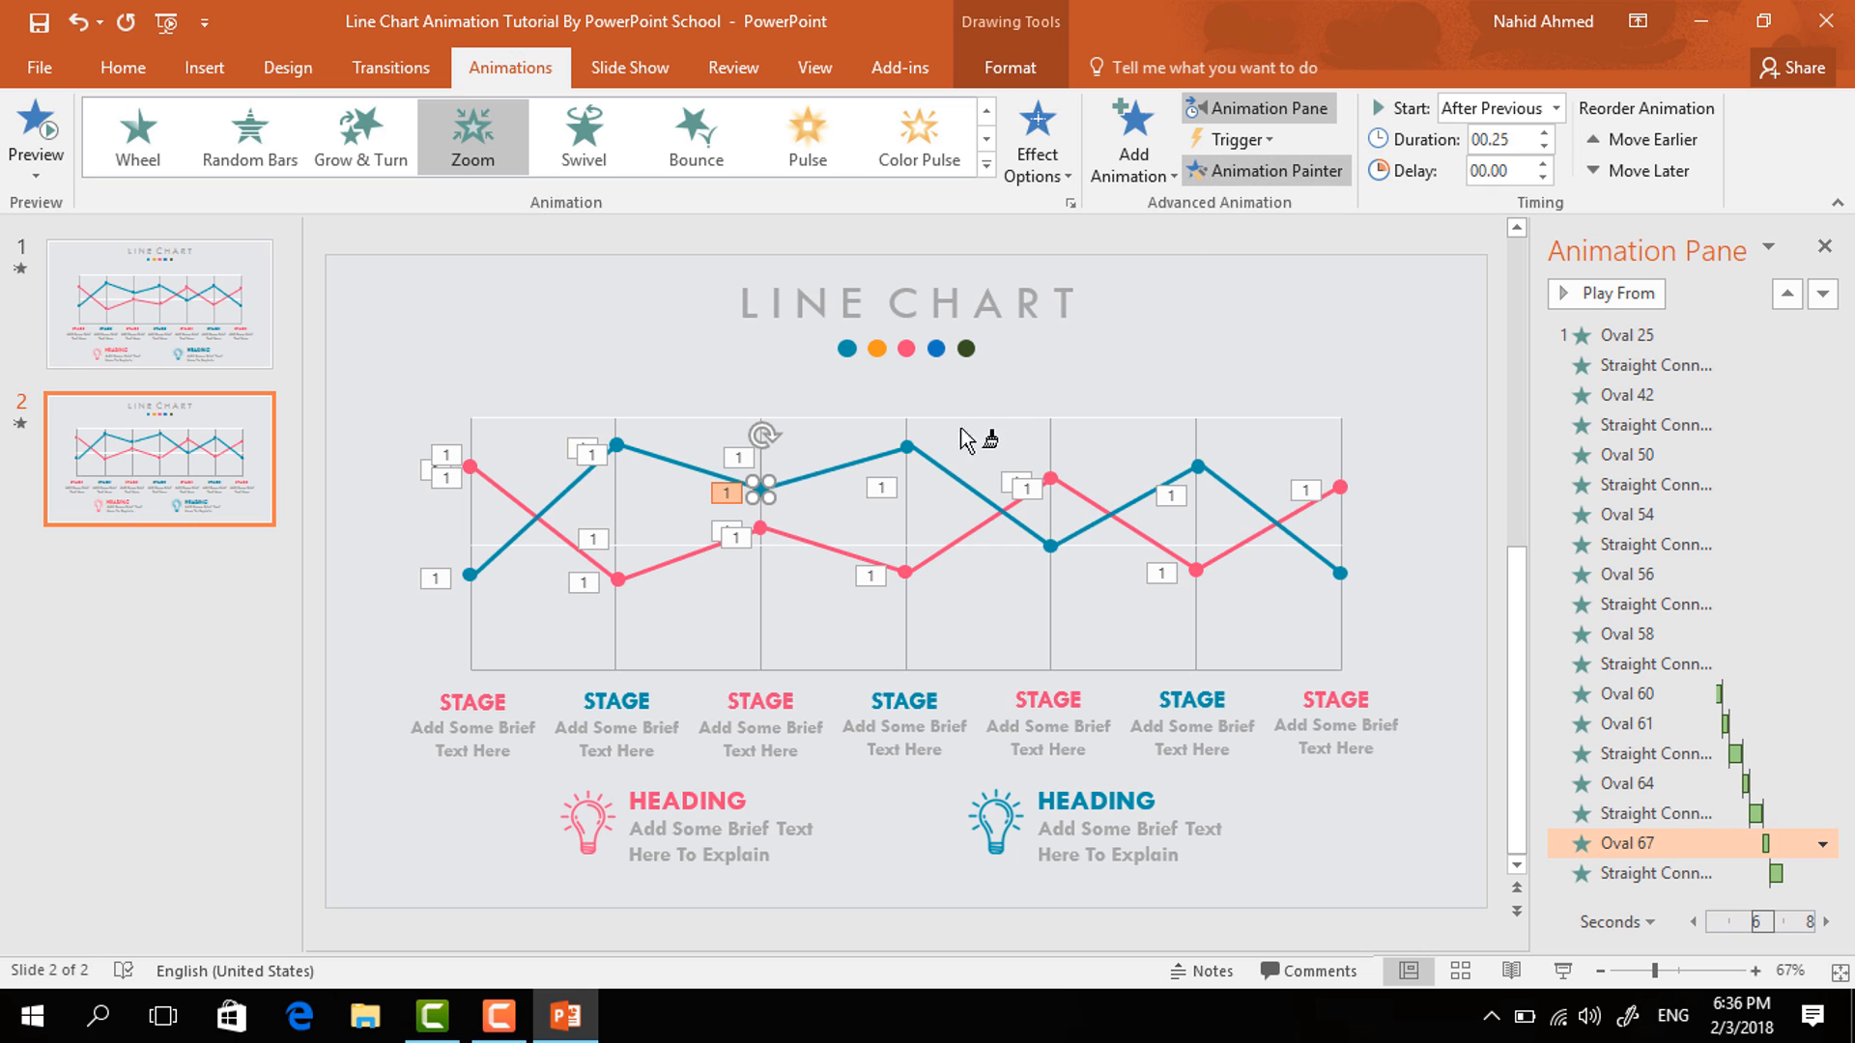
left_click(908, 446)
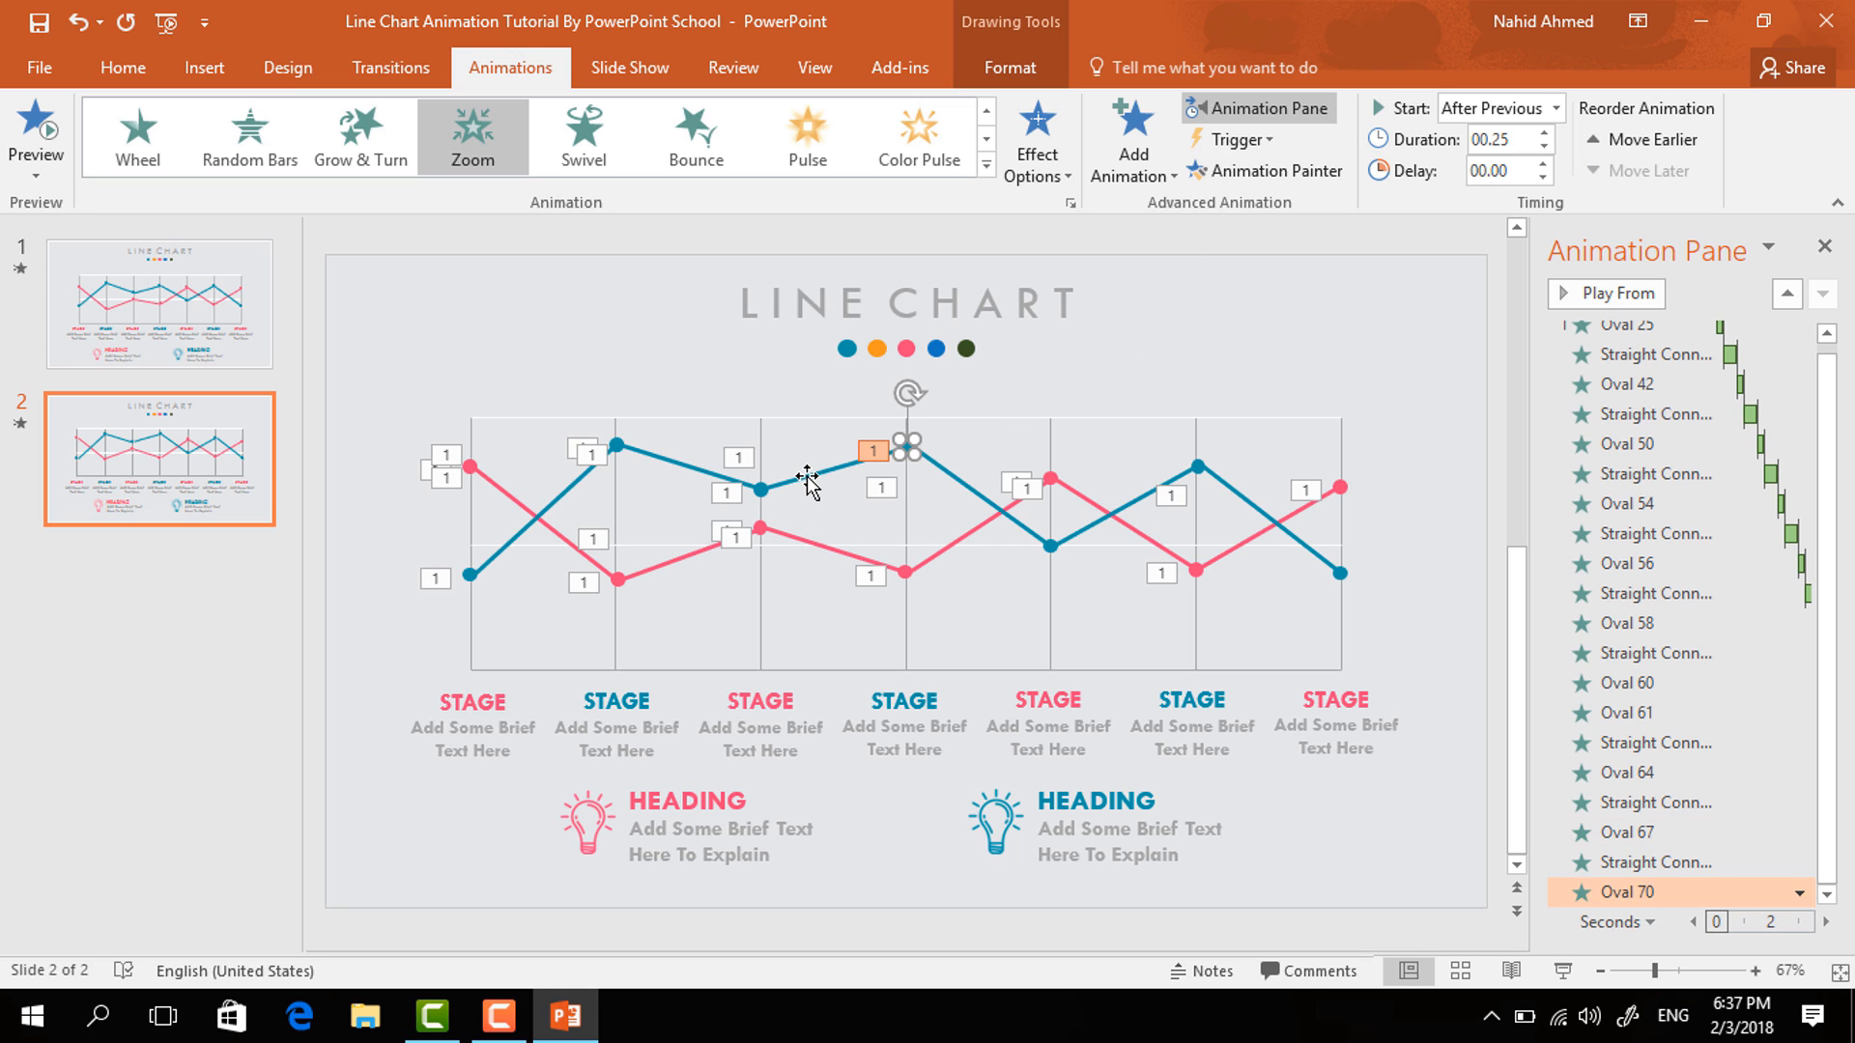
- Copy the blue segment's Wipe animation onto the fourth blue line segment with the Animation Painter
left_click(809, 479)
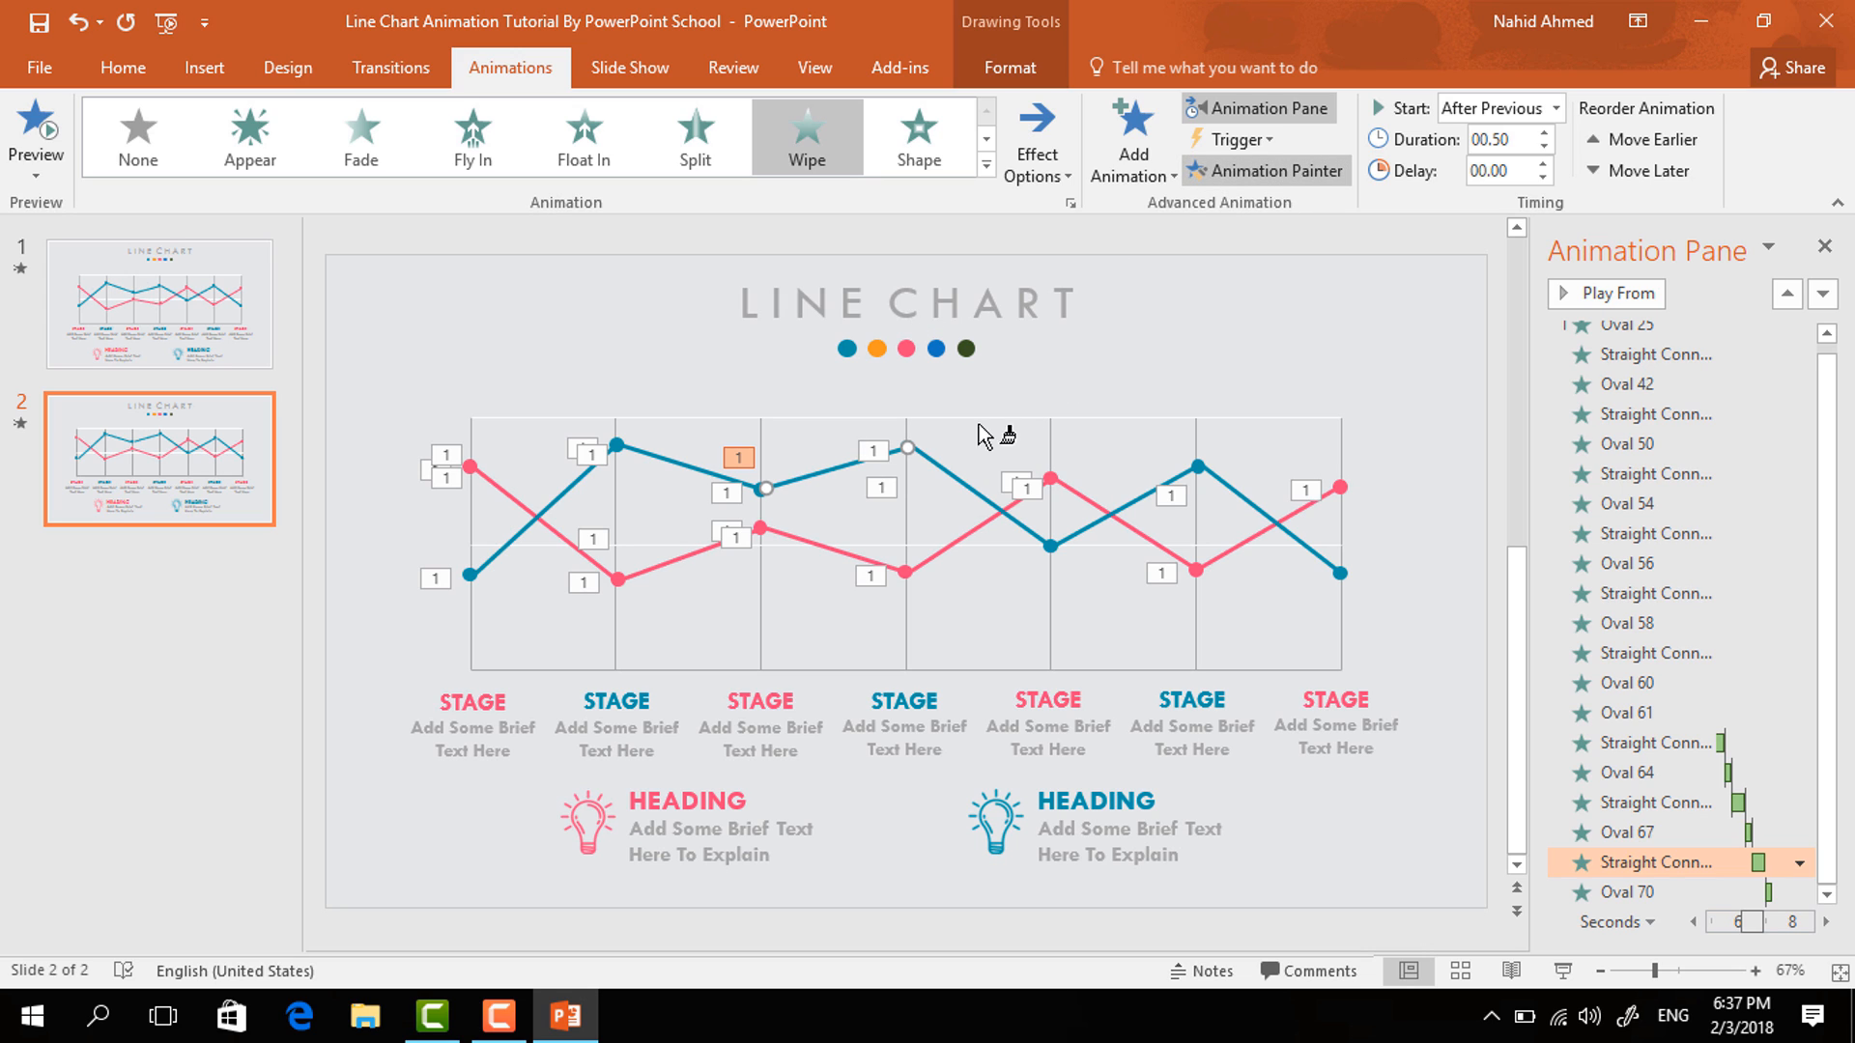
left_click(960, 483)
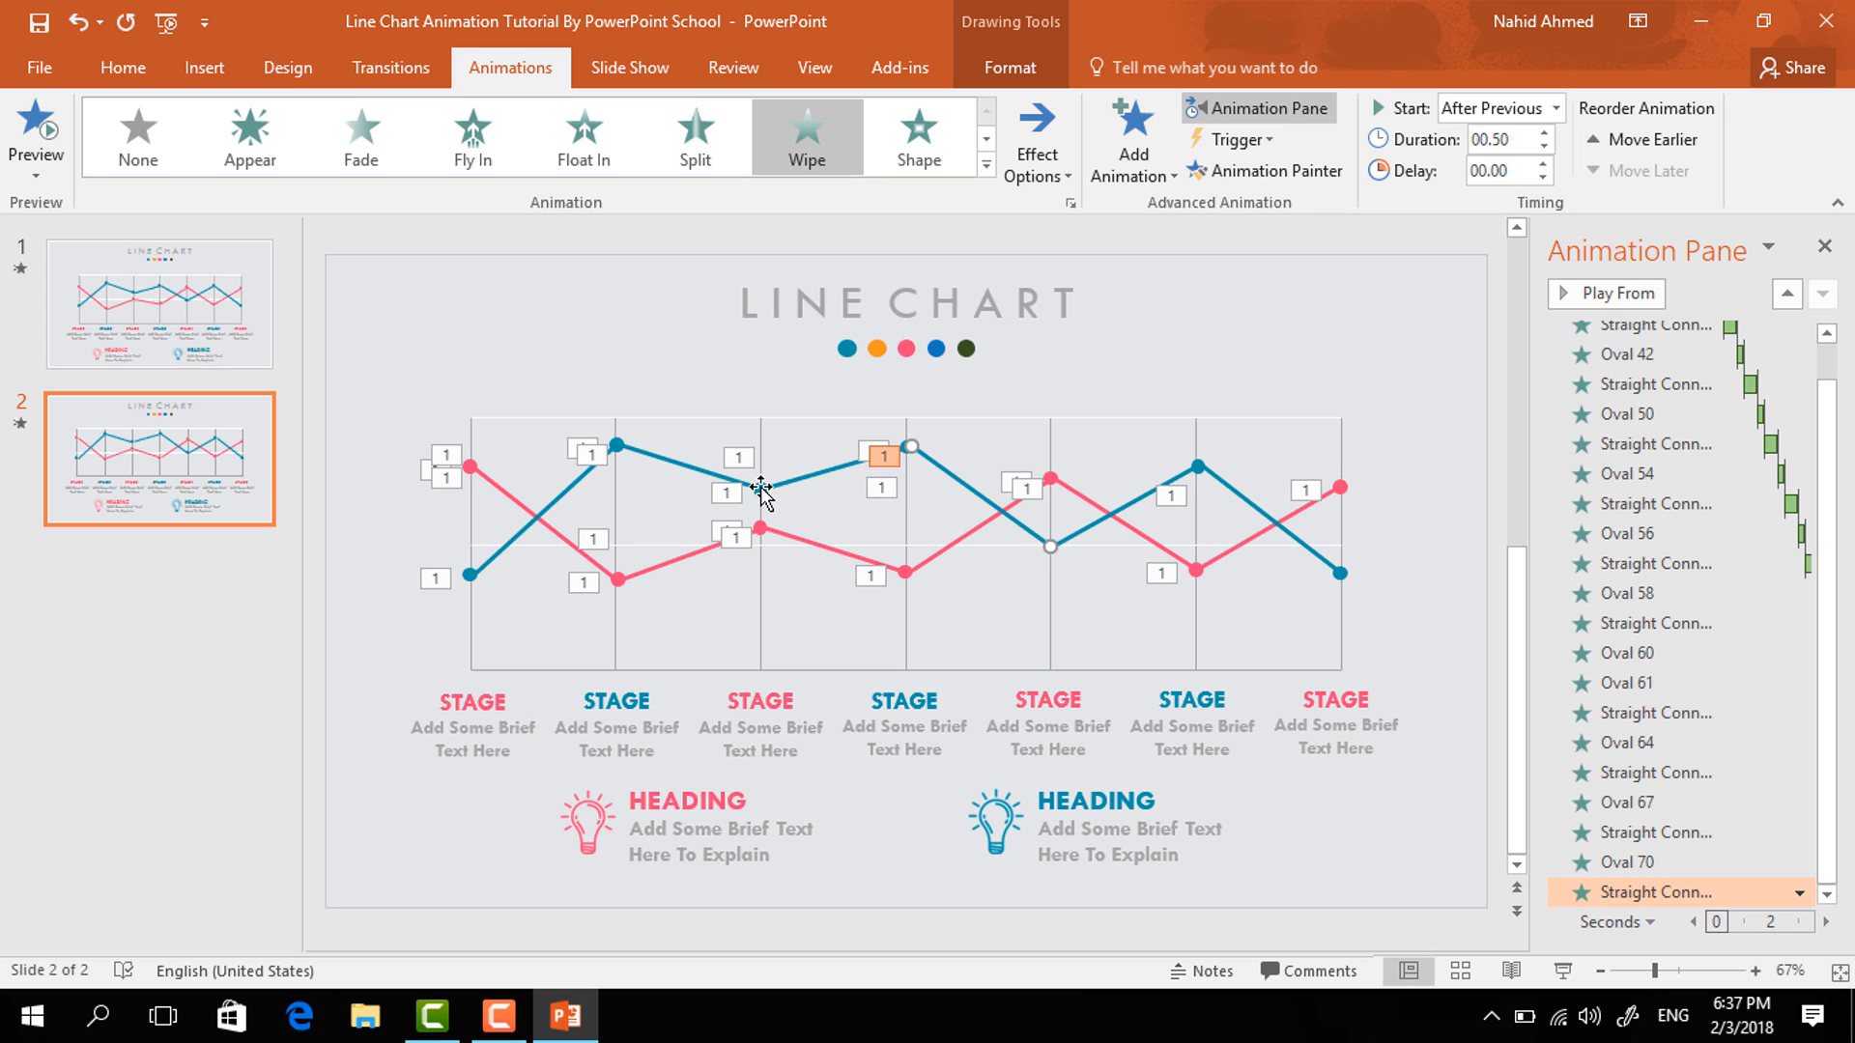
- Copy the third blue point's Zoom animation onto the fifth blue data point with the Animation Painter
left_click(761, 488)
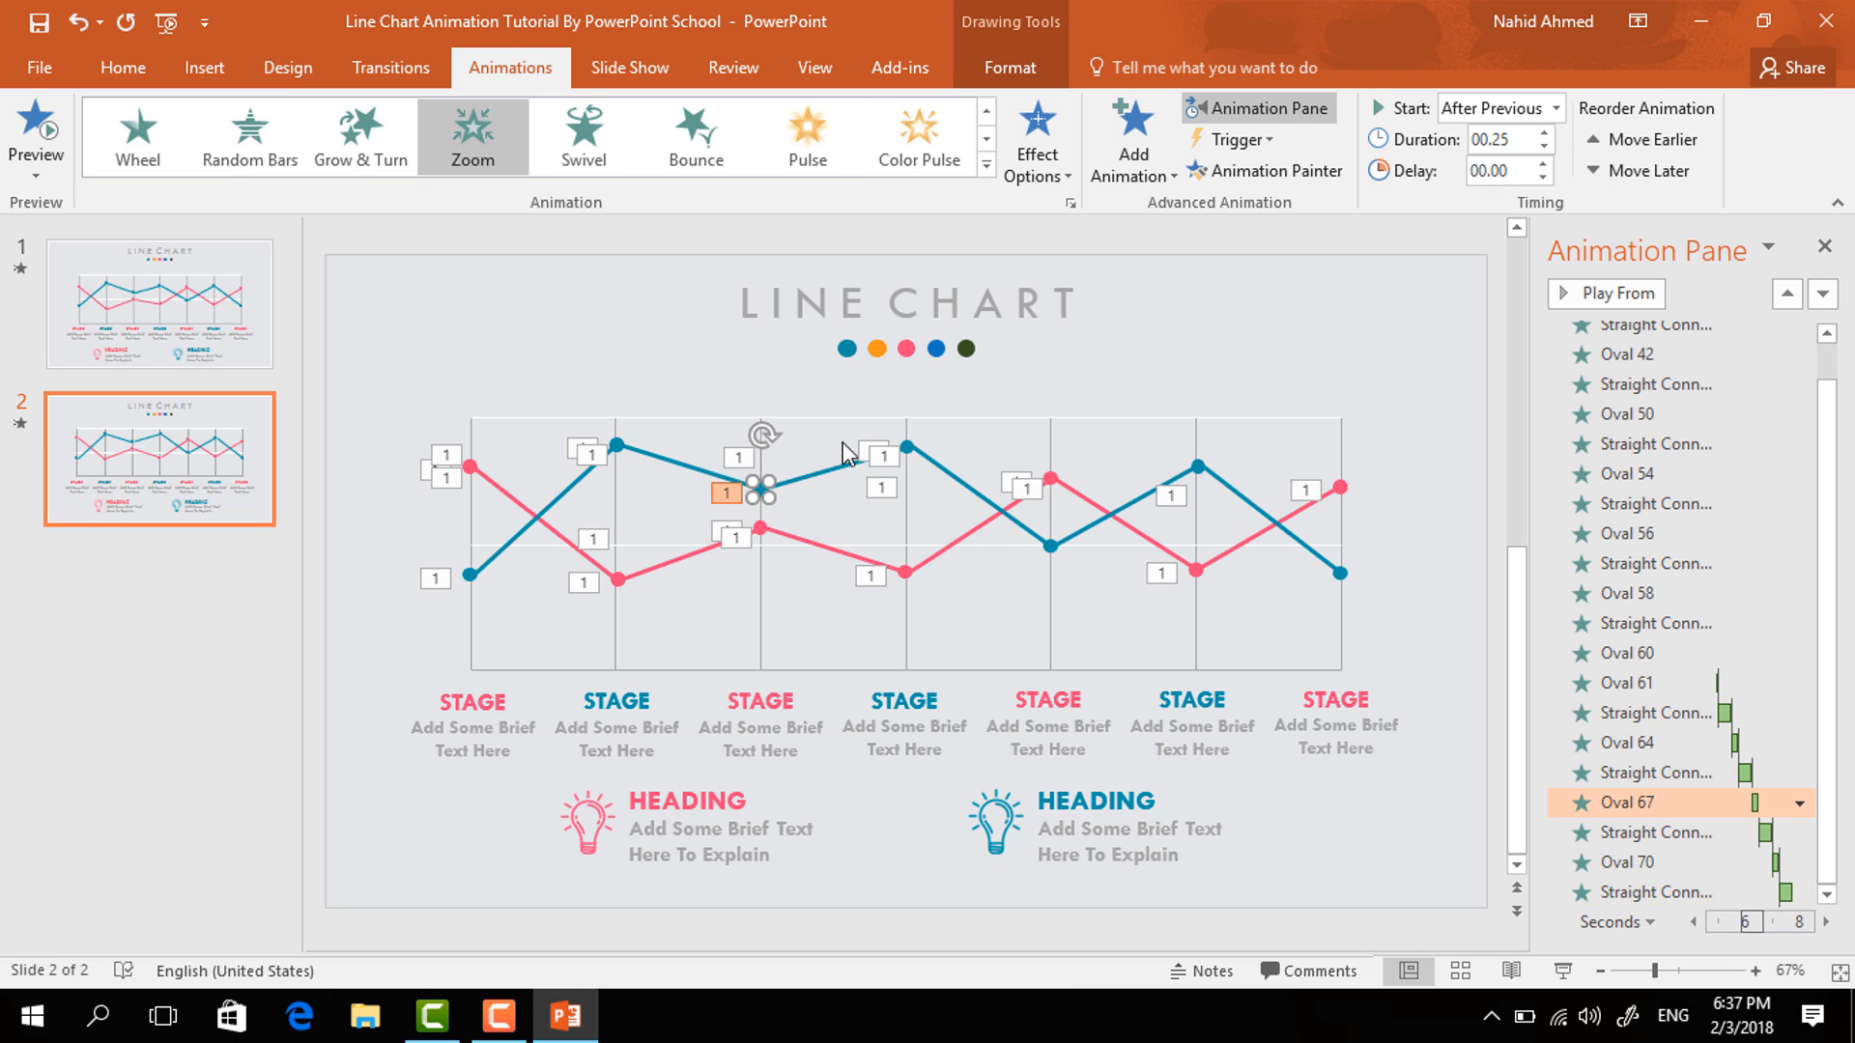
left_click(1231, 172)
left_click(1050, 547)
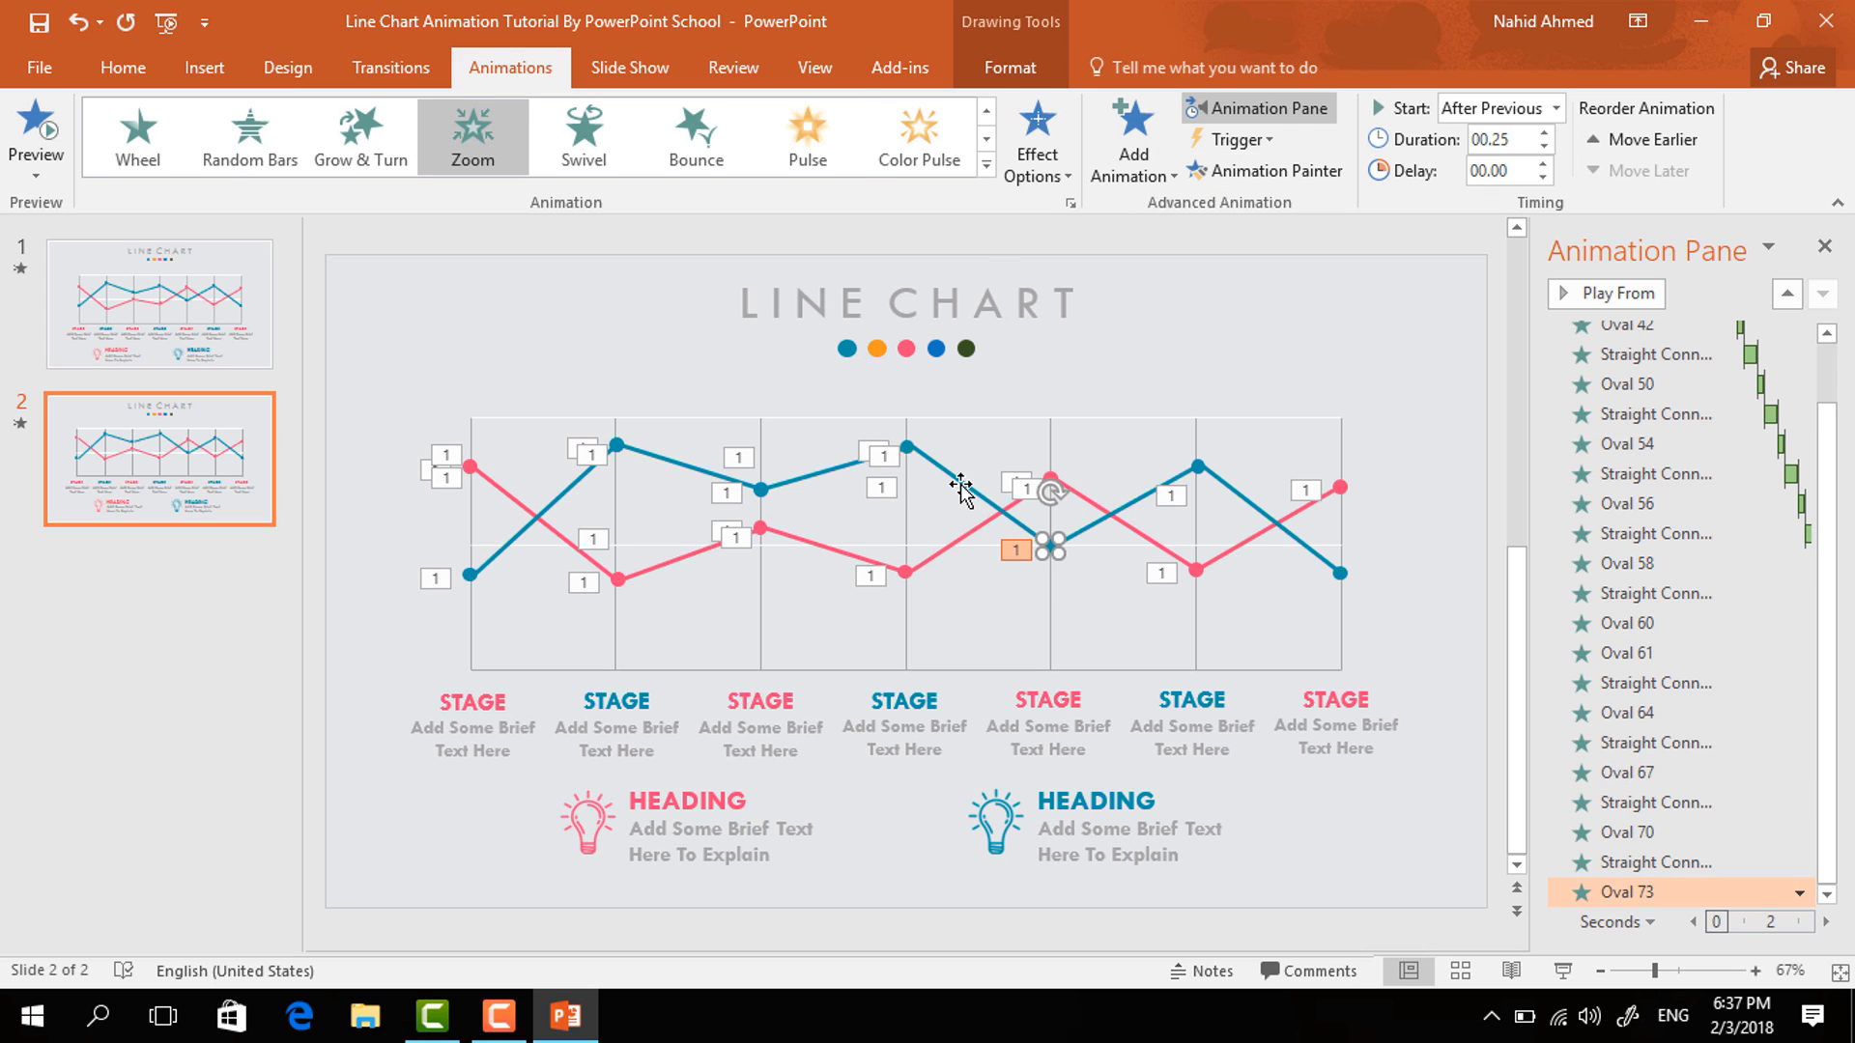
- Copy the fourth blue segment's Wipe animation onto the fifth blue line segment with the Animation Painter
left_click(965, 486)
left_click(1273, 171)
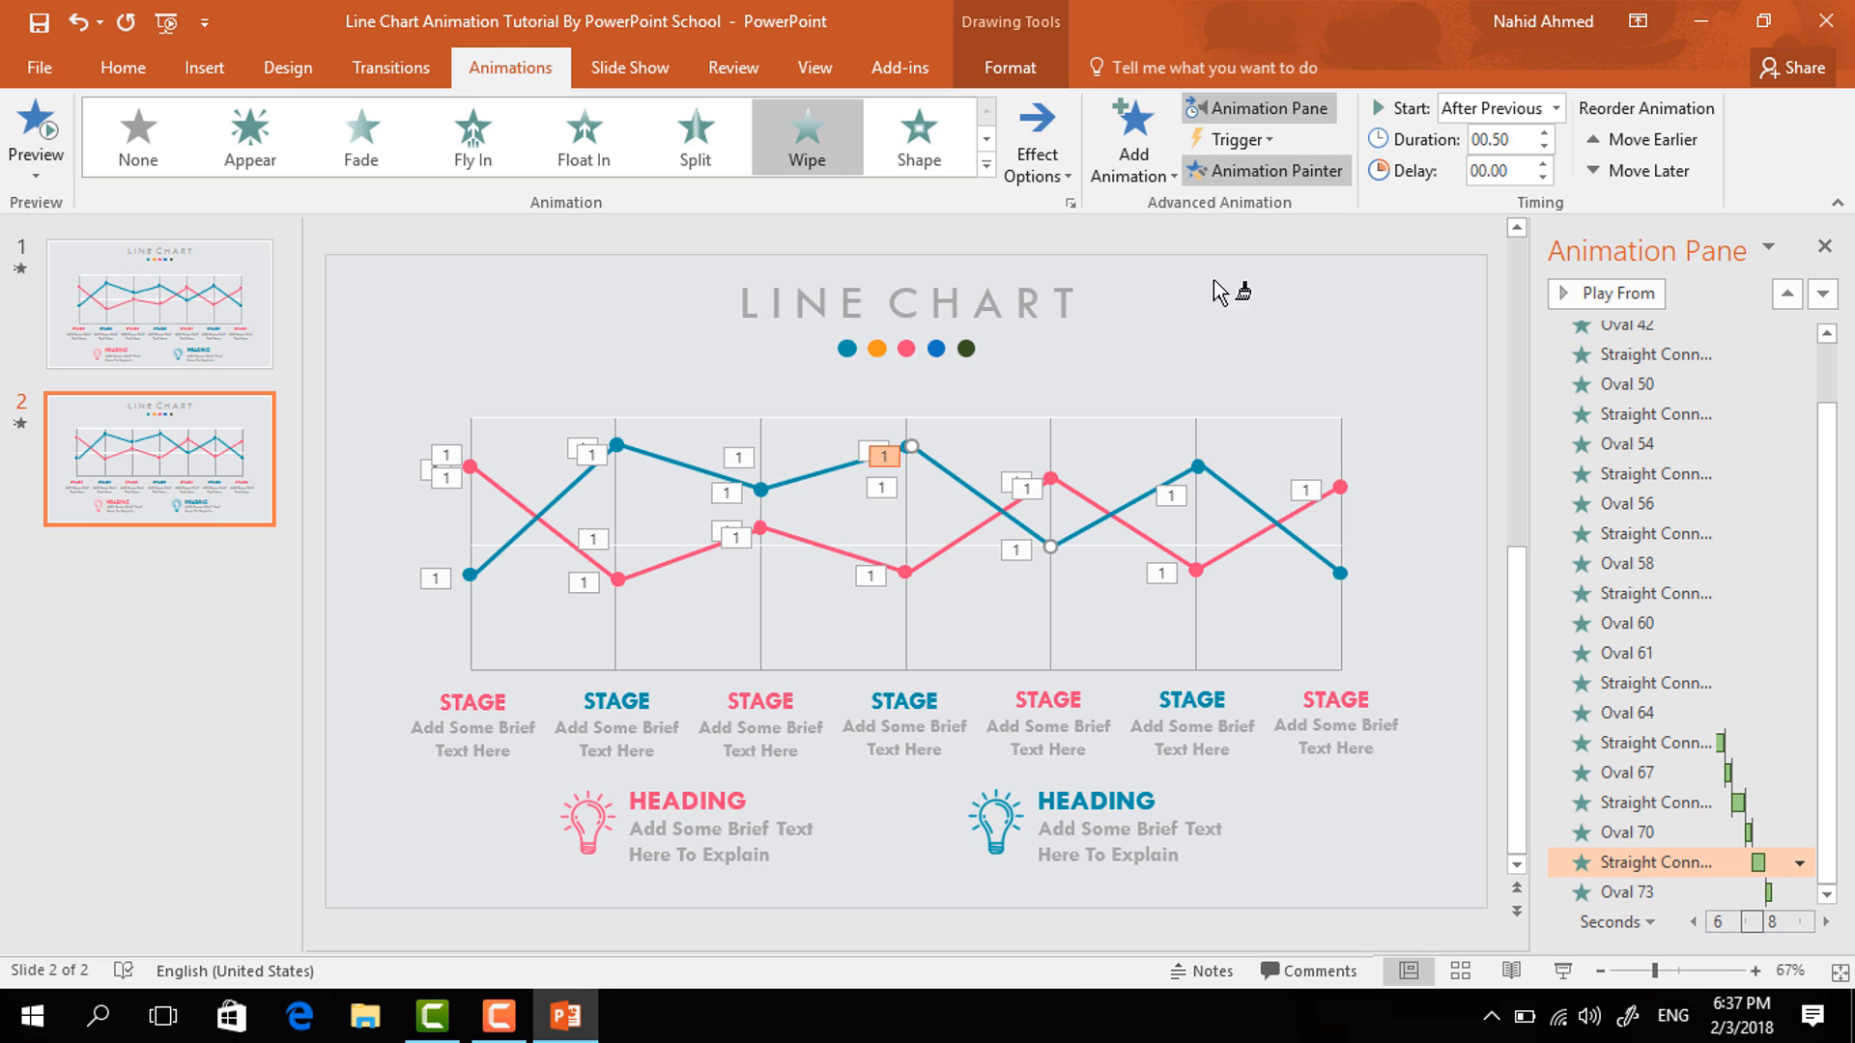
left_click(1080, 530)
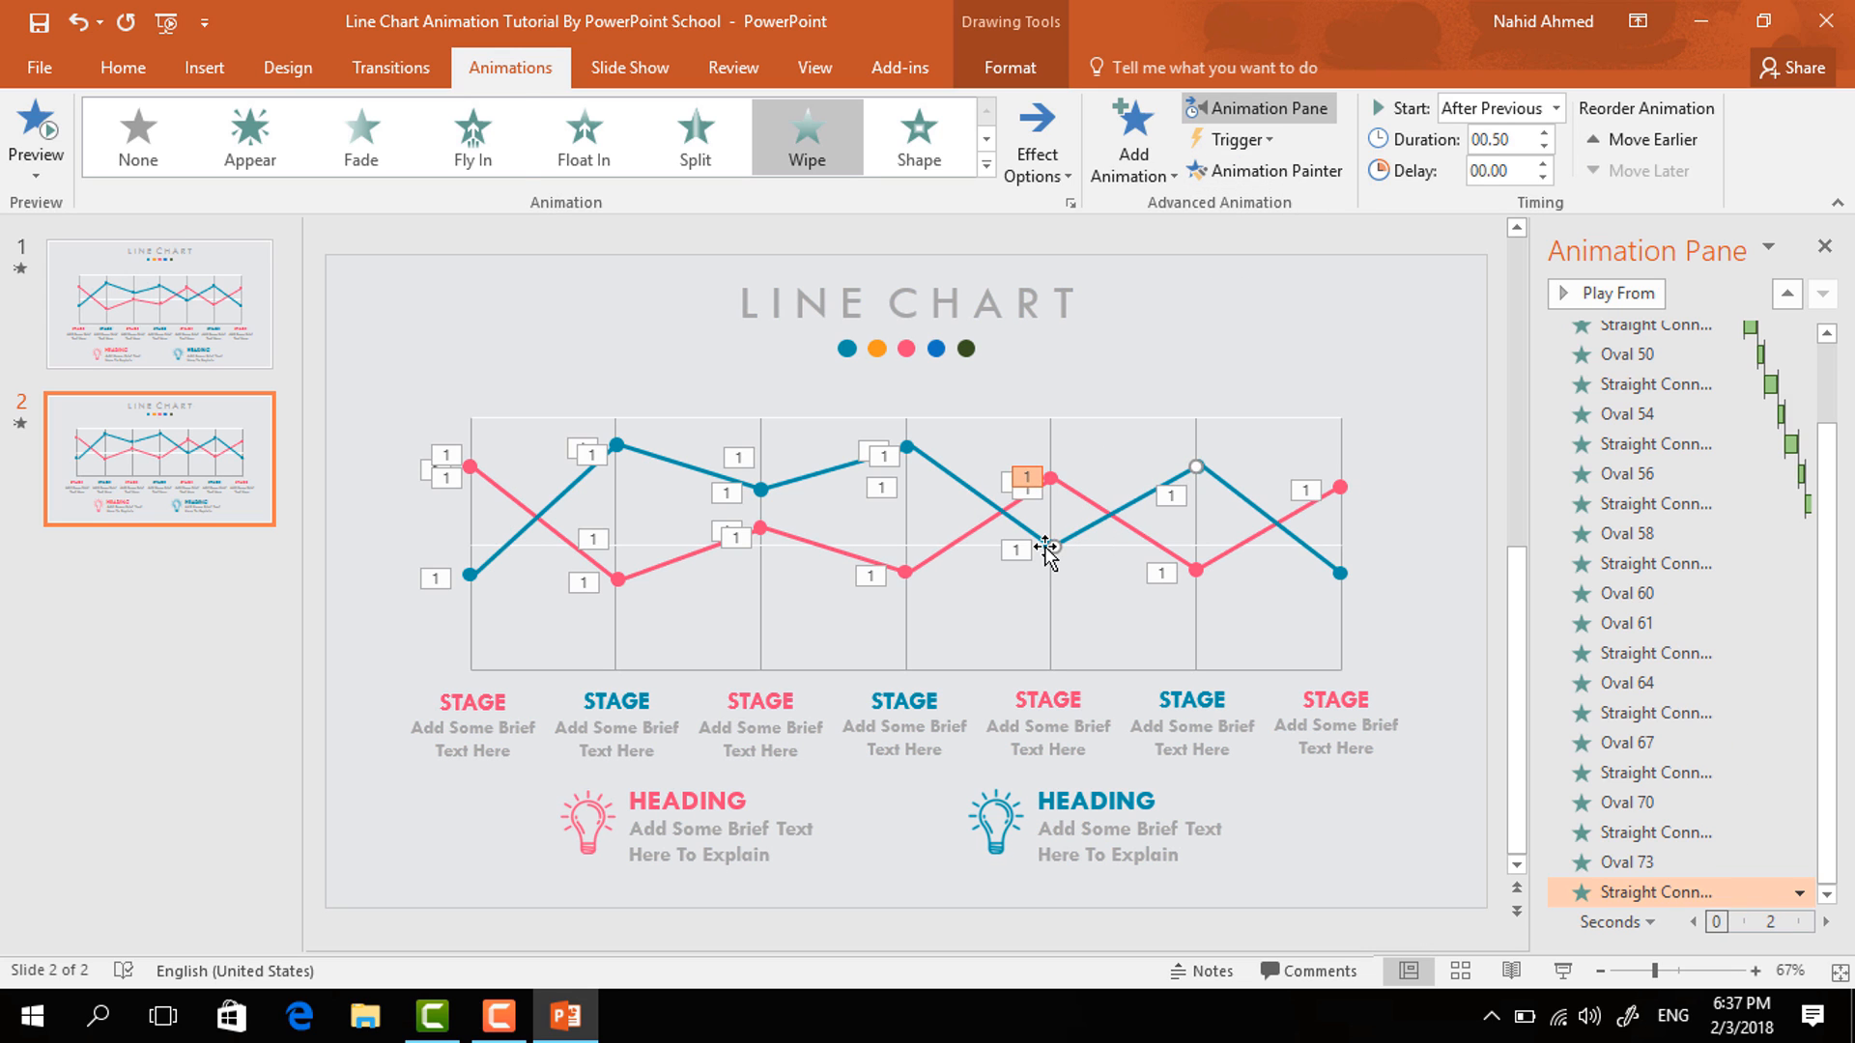
- Copy the fifth blue point's Zoom animation onto the sixth blue data point with the Animation Painter
left_click(1050, 547)
left_click(1294, 171)
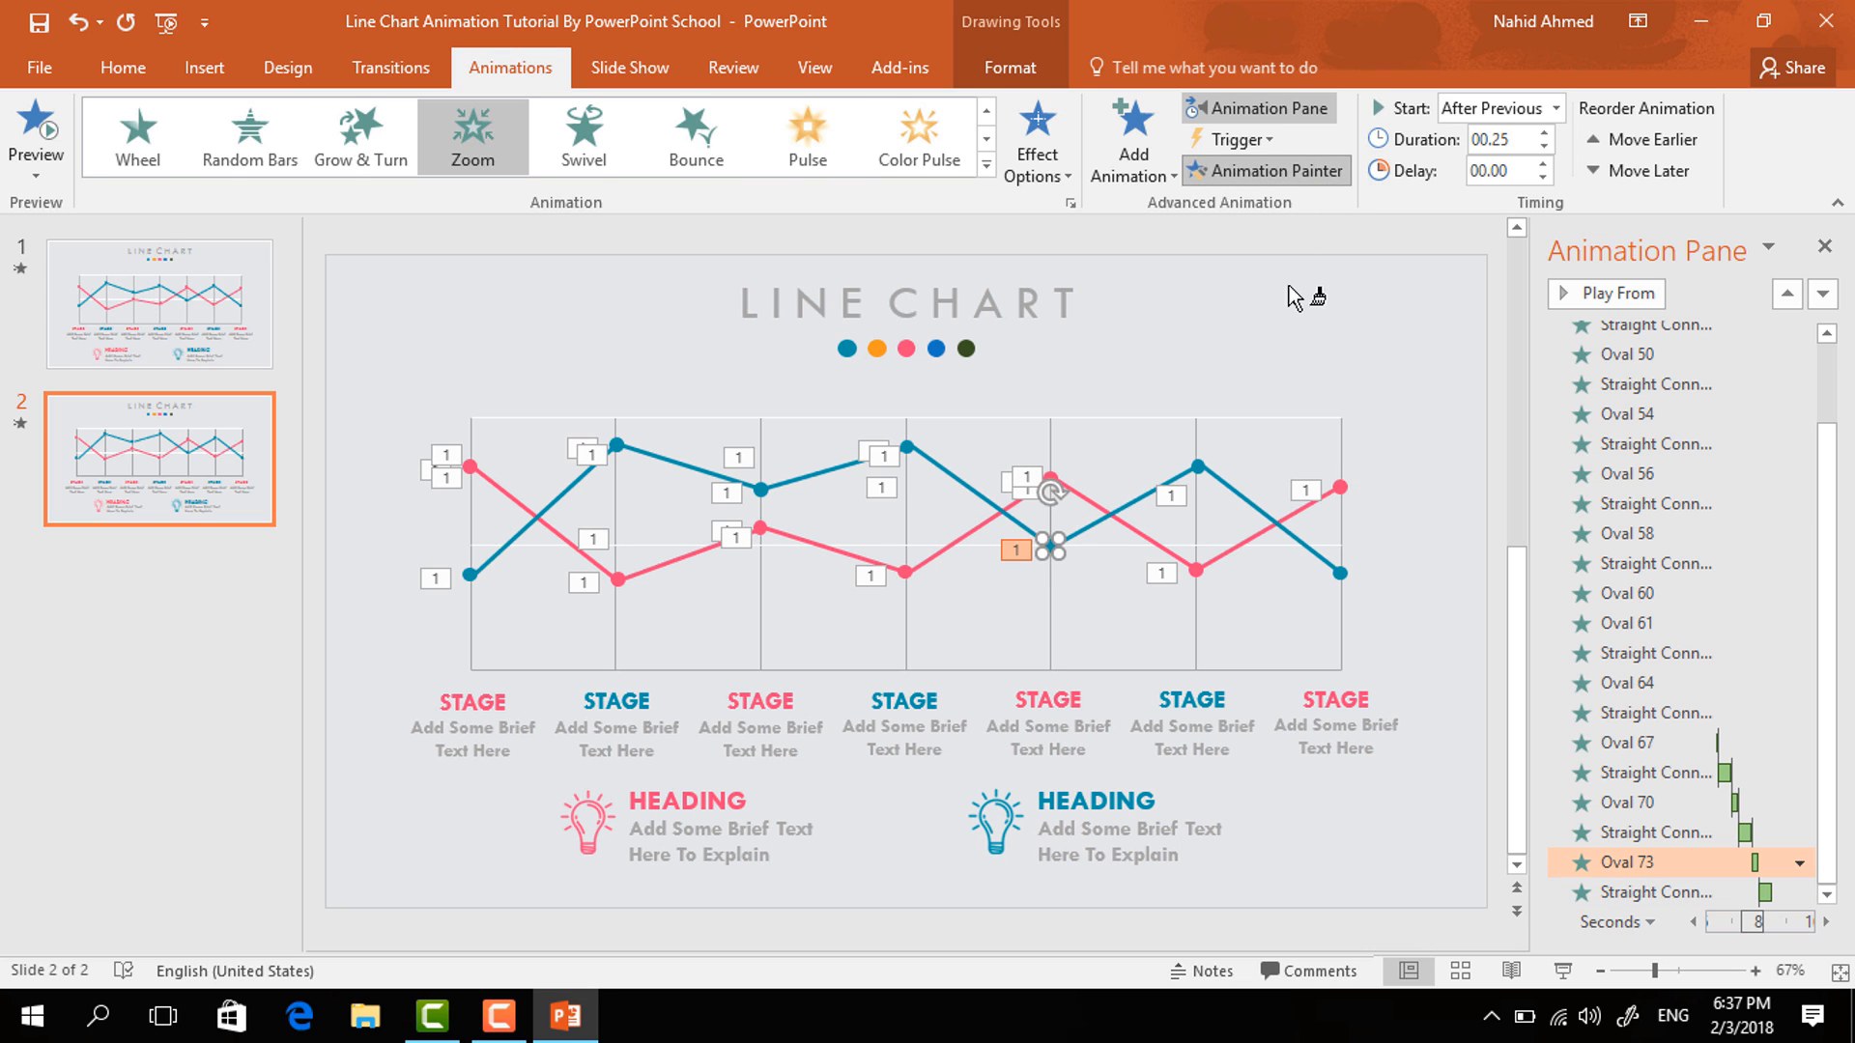
left_click(1198, 467)
- Copy the fifth blue segment's Wipe animation onto the sixth blue line segment with the Animation Painter
left_click(1142, 501)
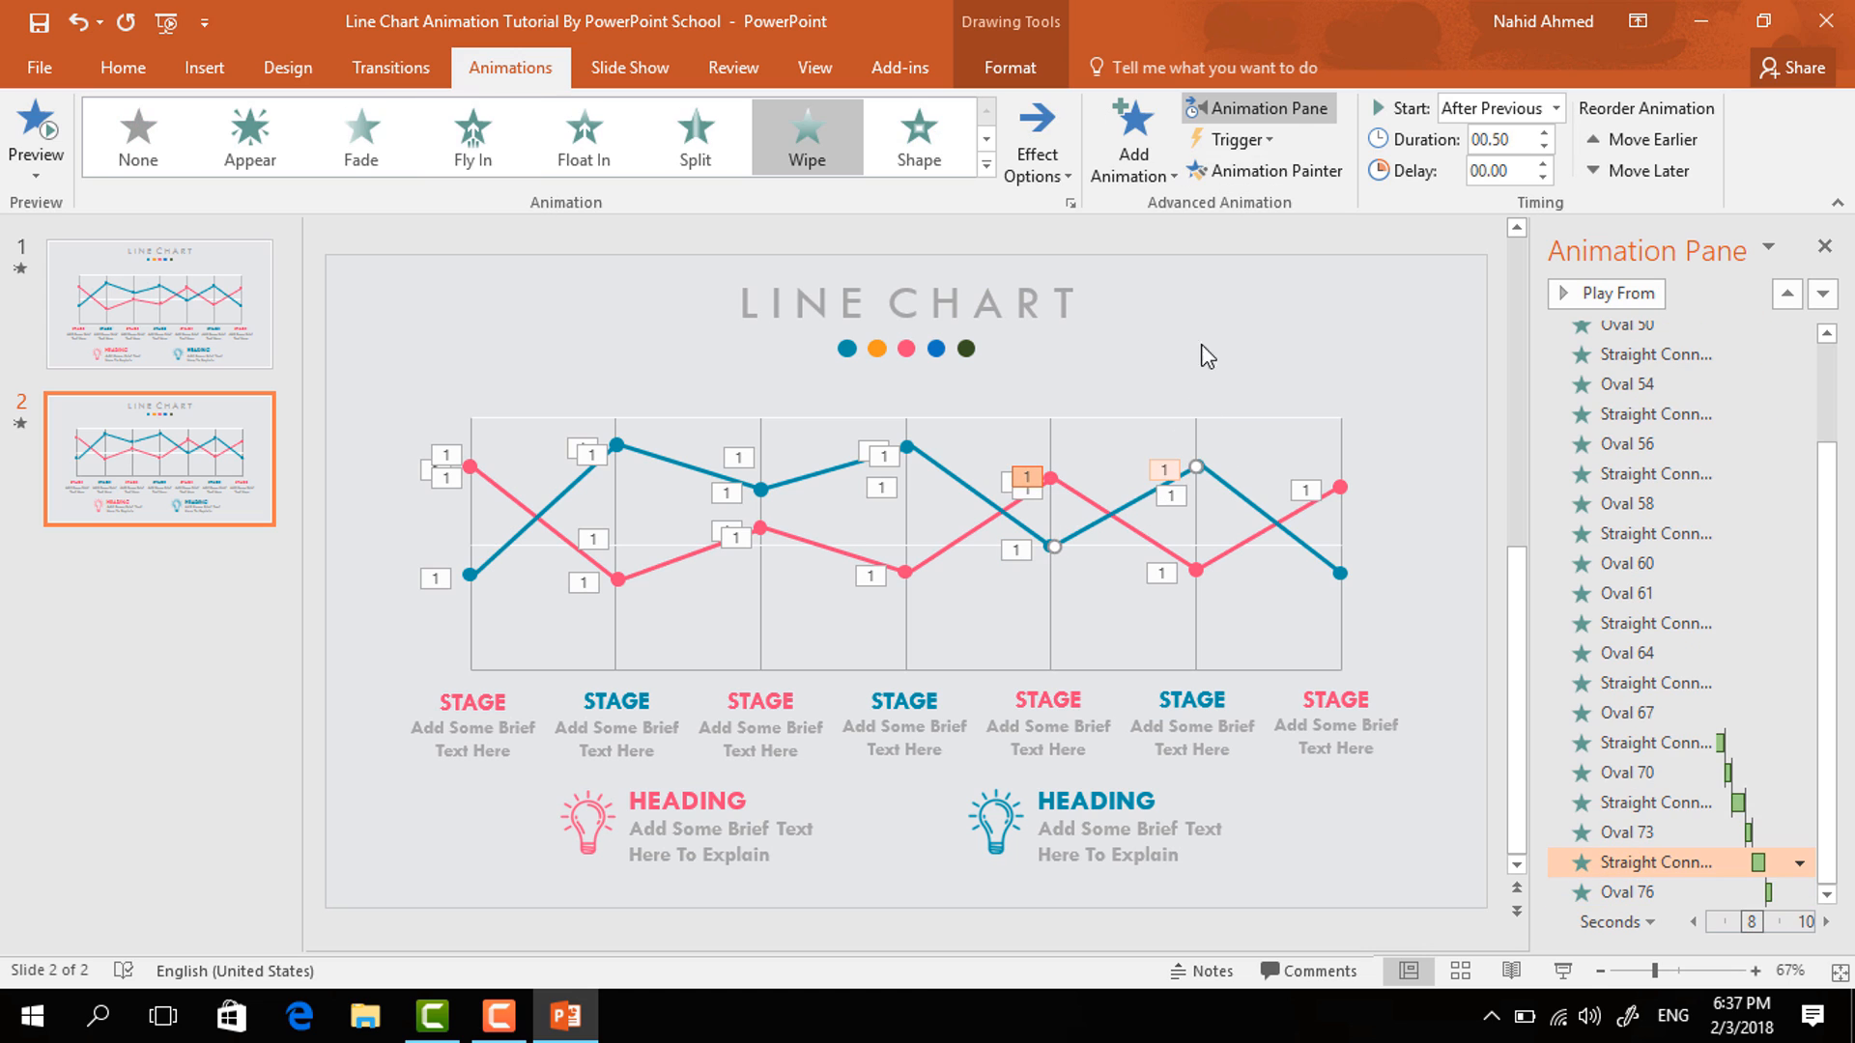
left_click(1306, 170)
left_click(1236, 499)
- Copy the sixth blue point's Zoom animation onto the last blue data point with the Animation Painter
left_click(1198, 467)
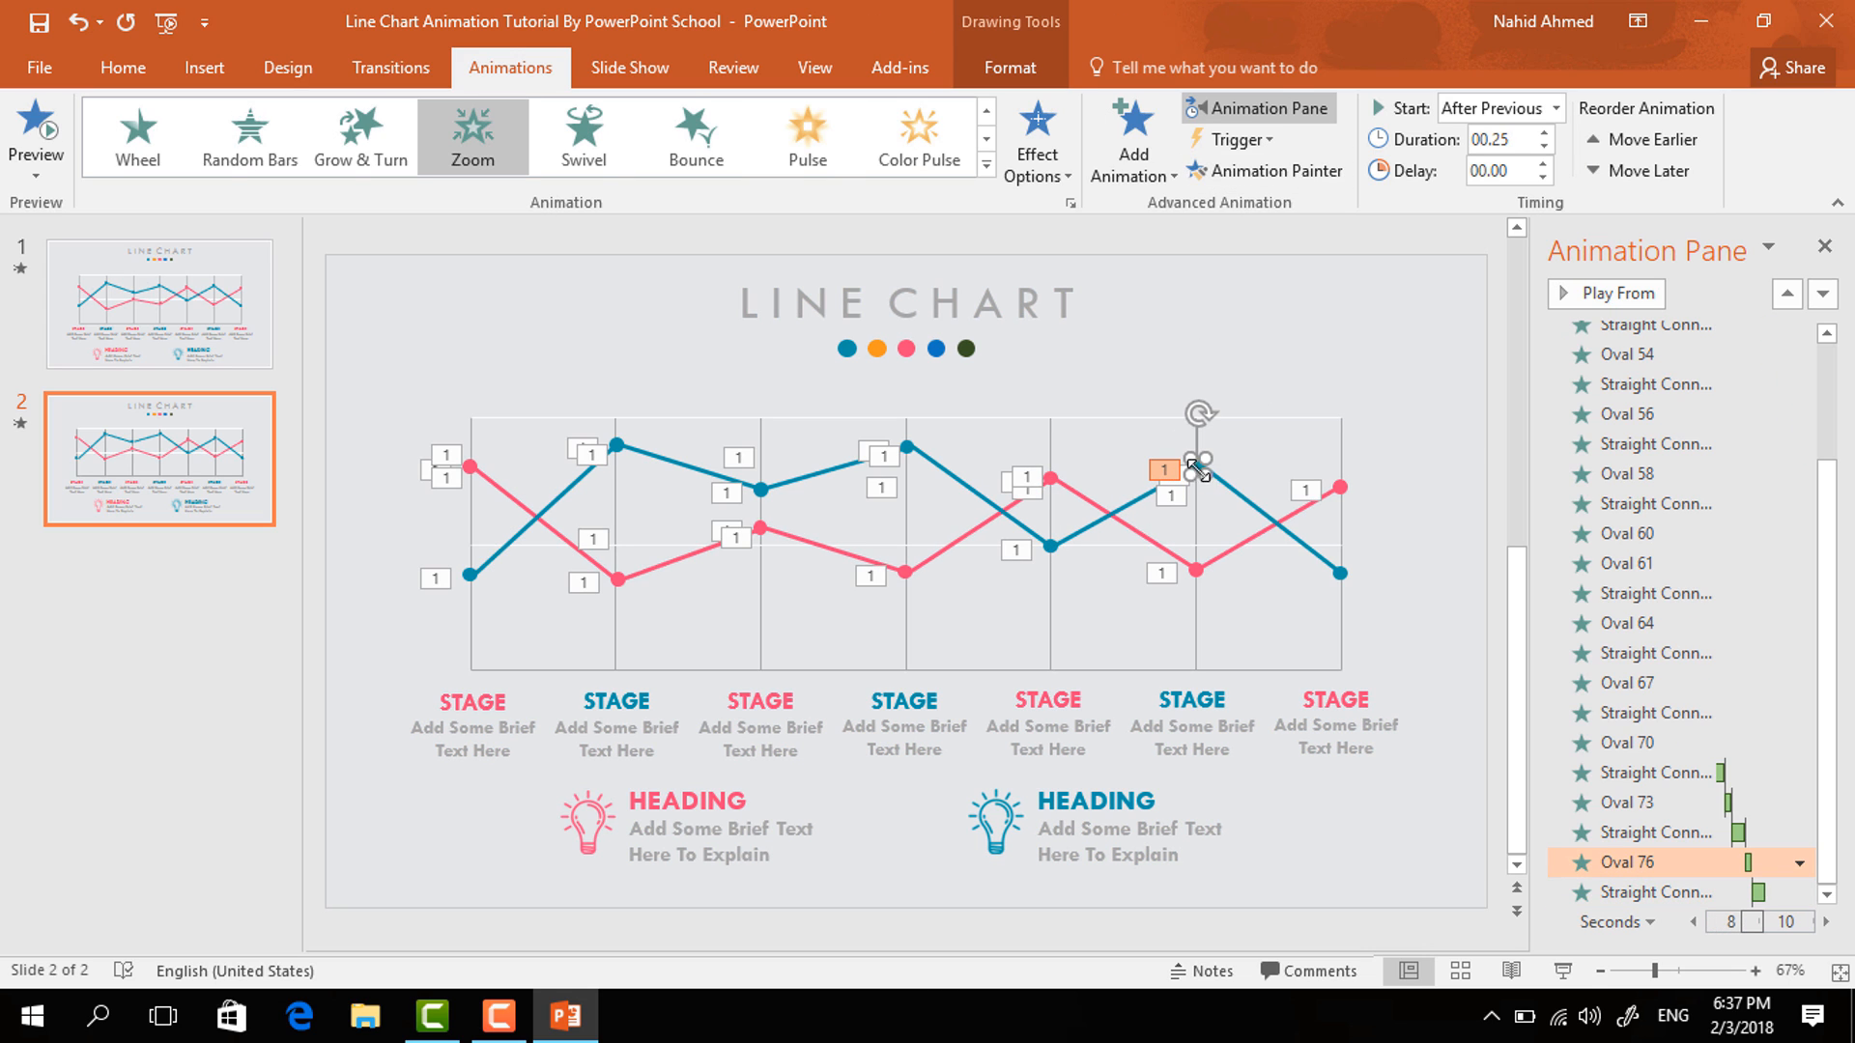
left_click(1294, 171)
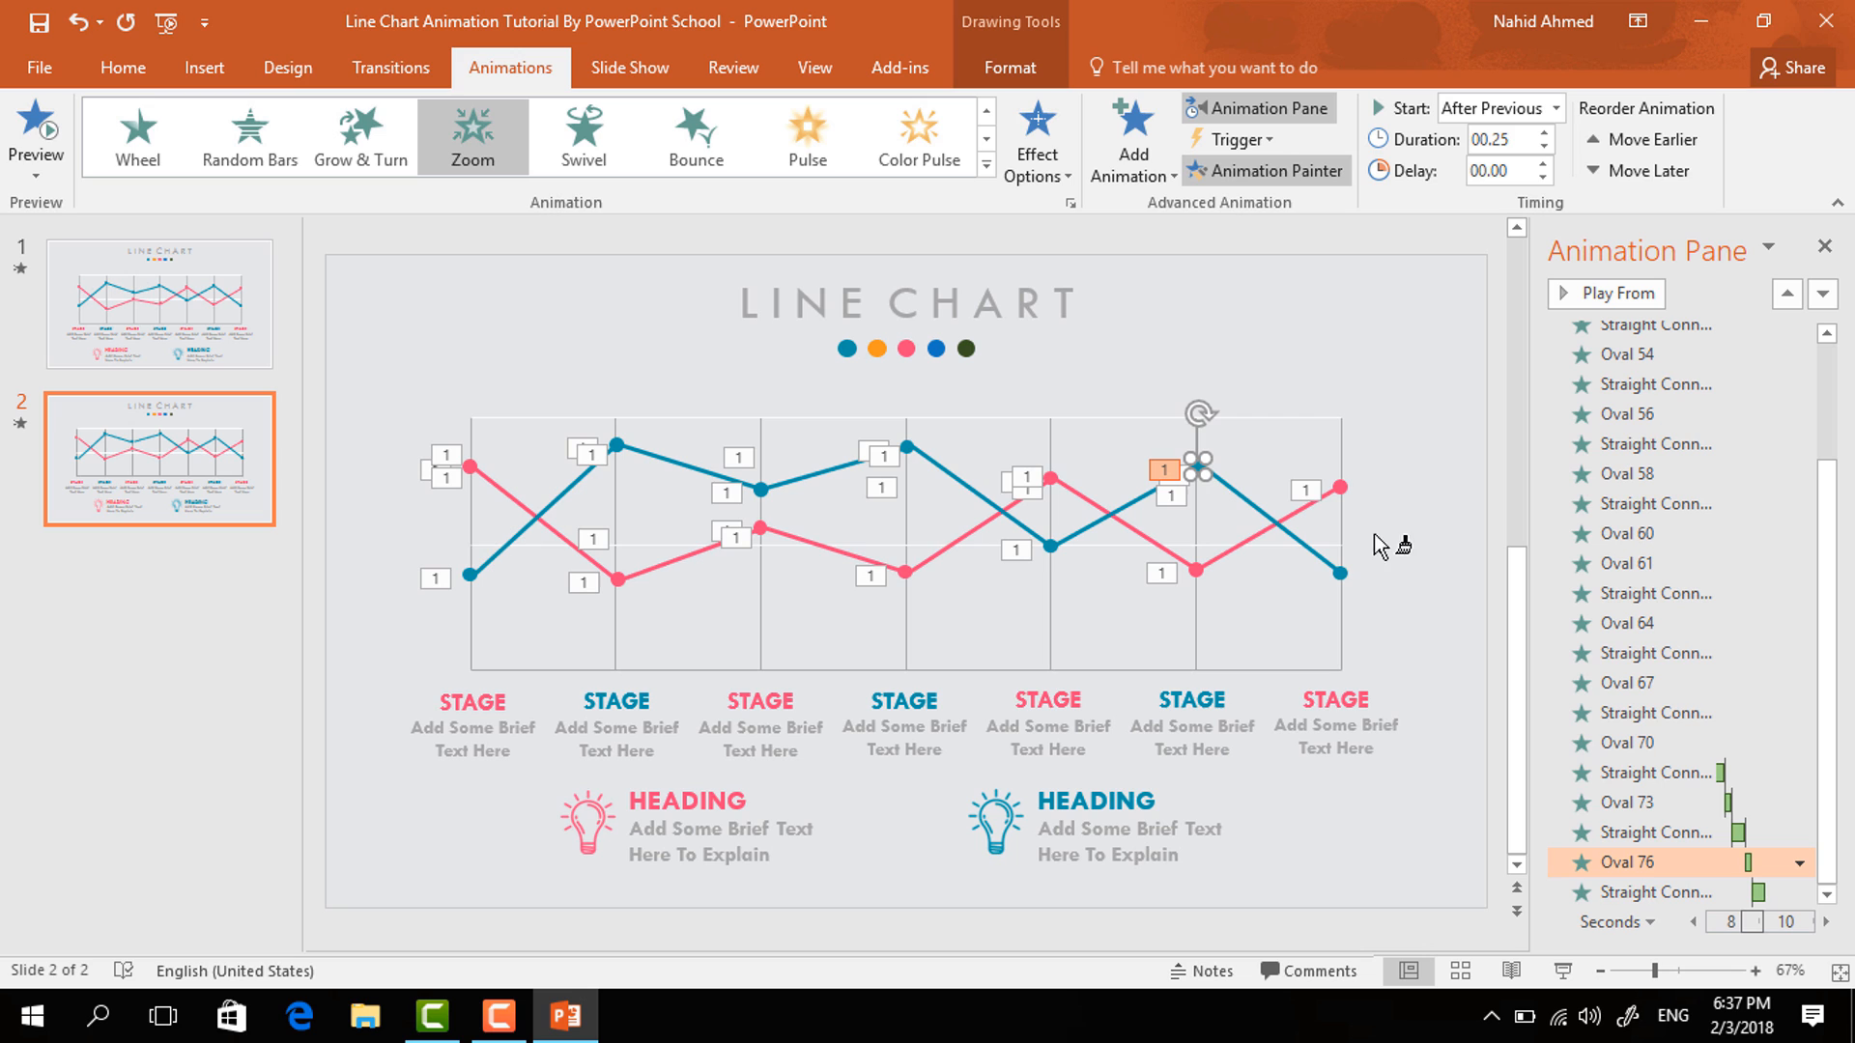
left_click(1341, 575)
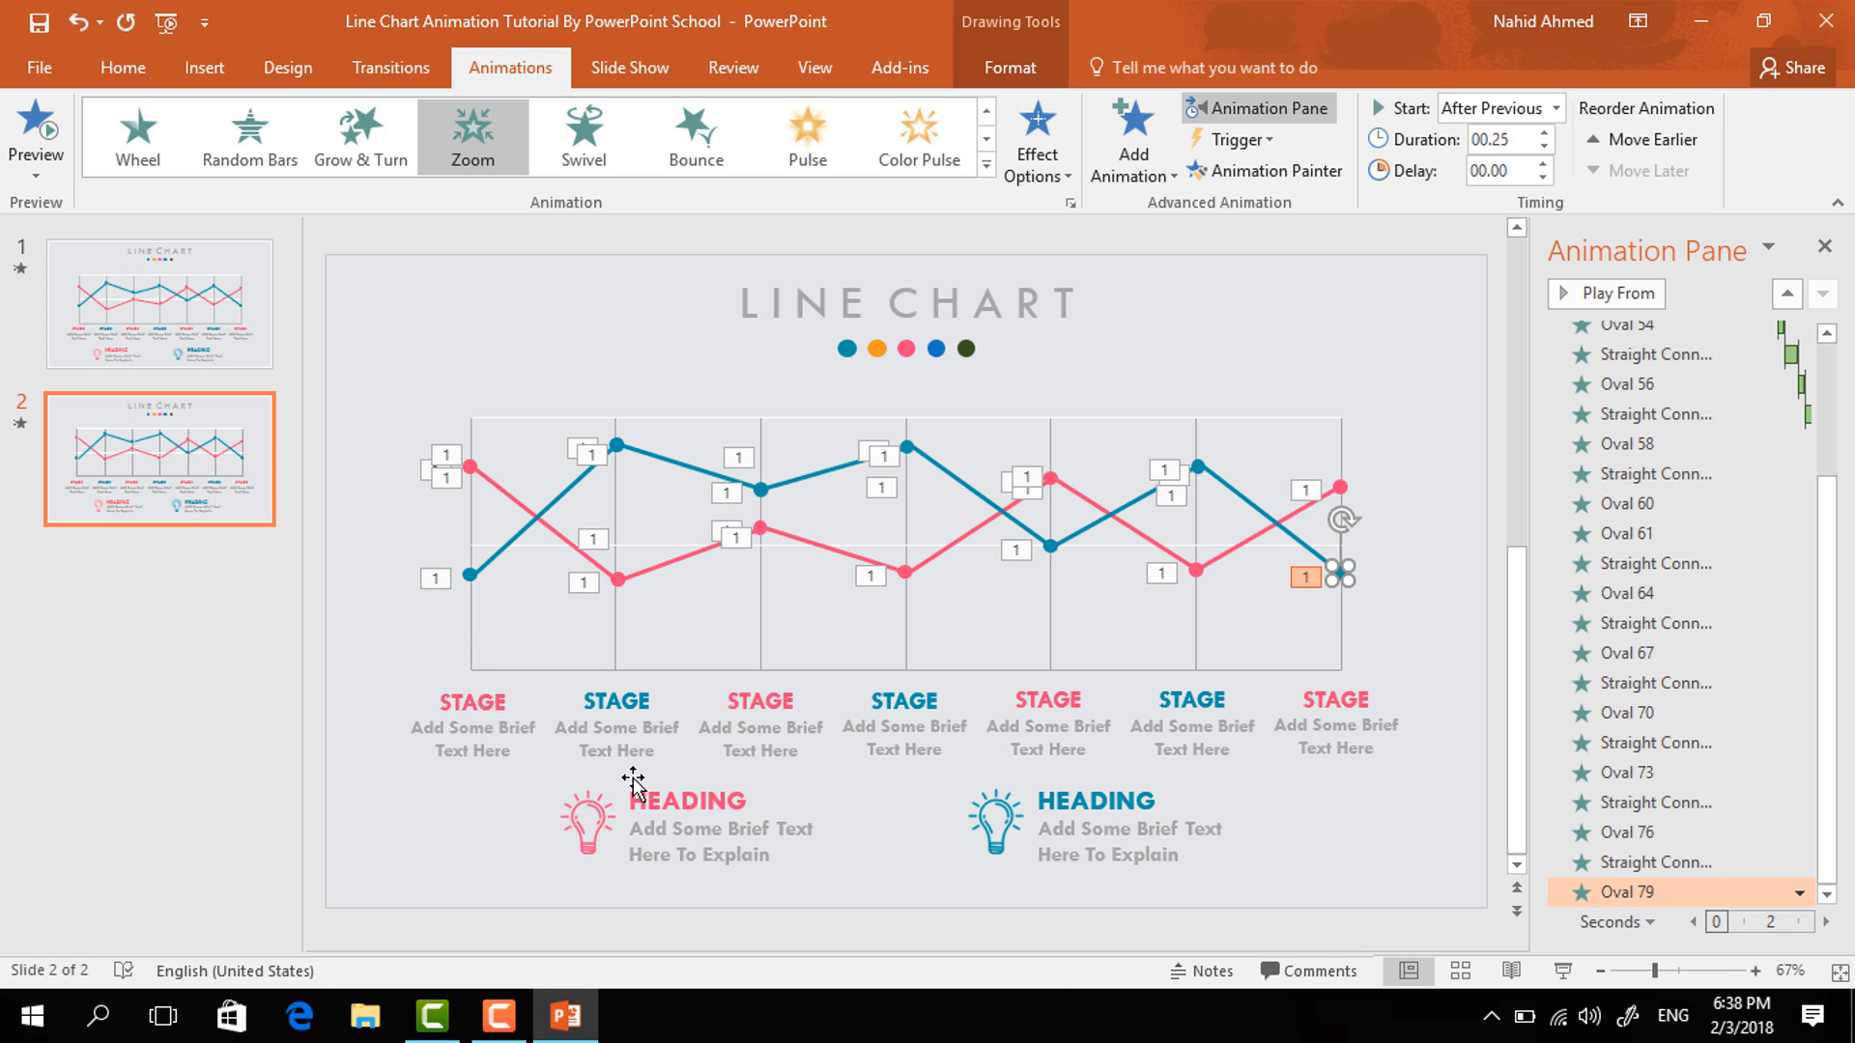
- Add a Float In entrance to the first STAGE label group, set to start after the previous animation
left_click(533, 702)
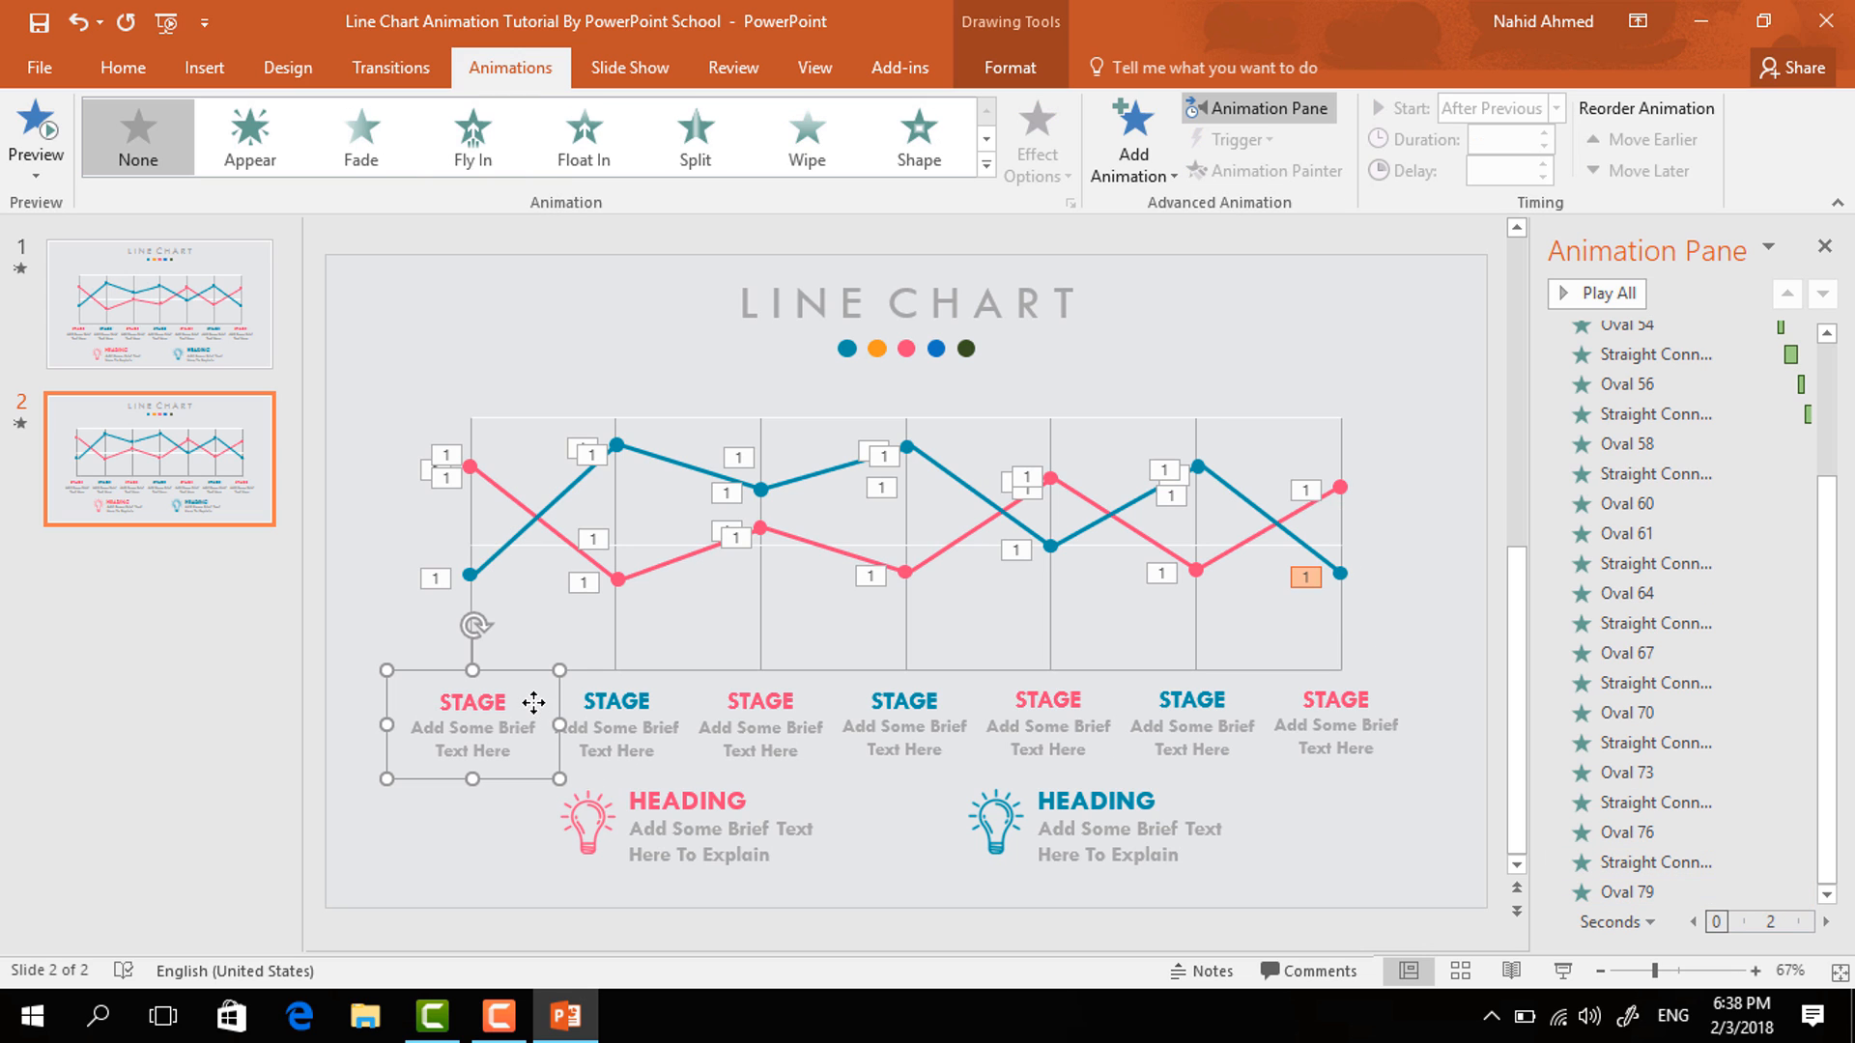
left_click(1125, 174)
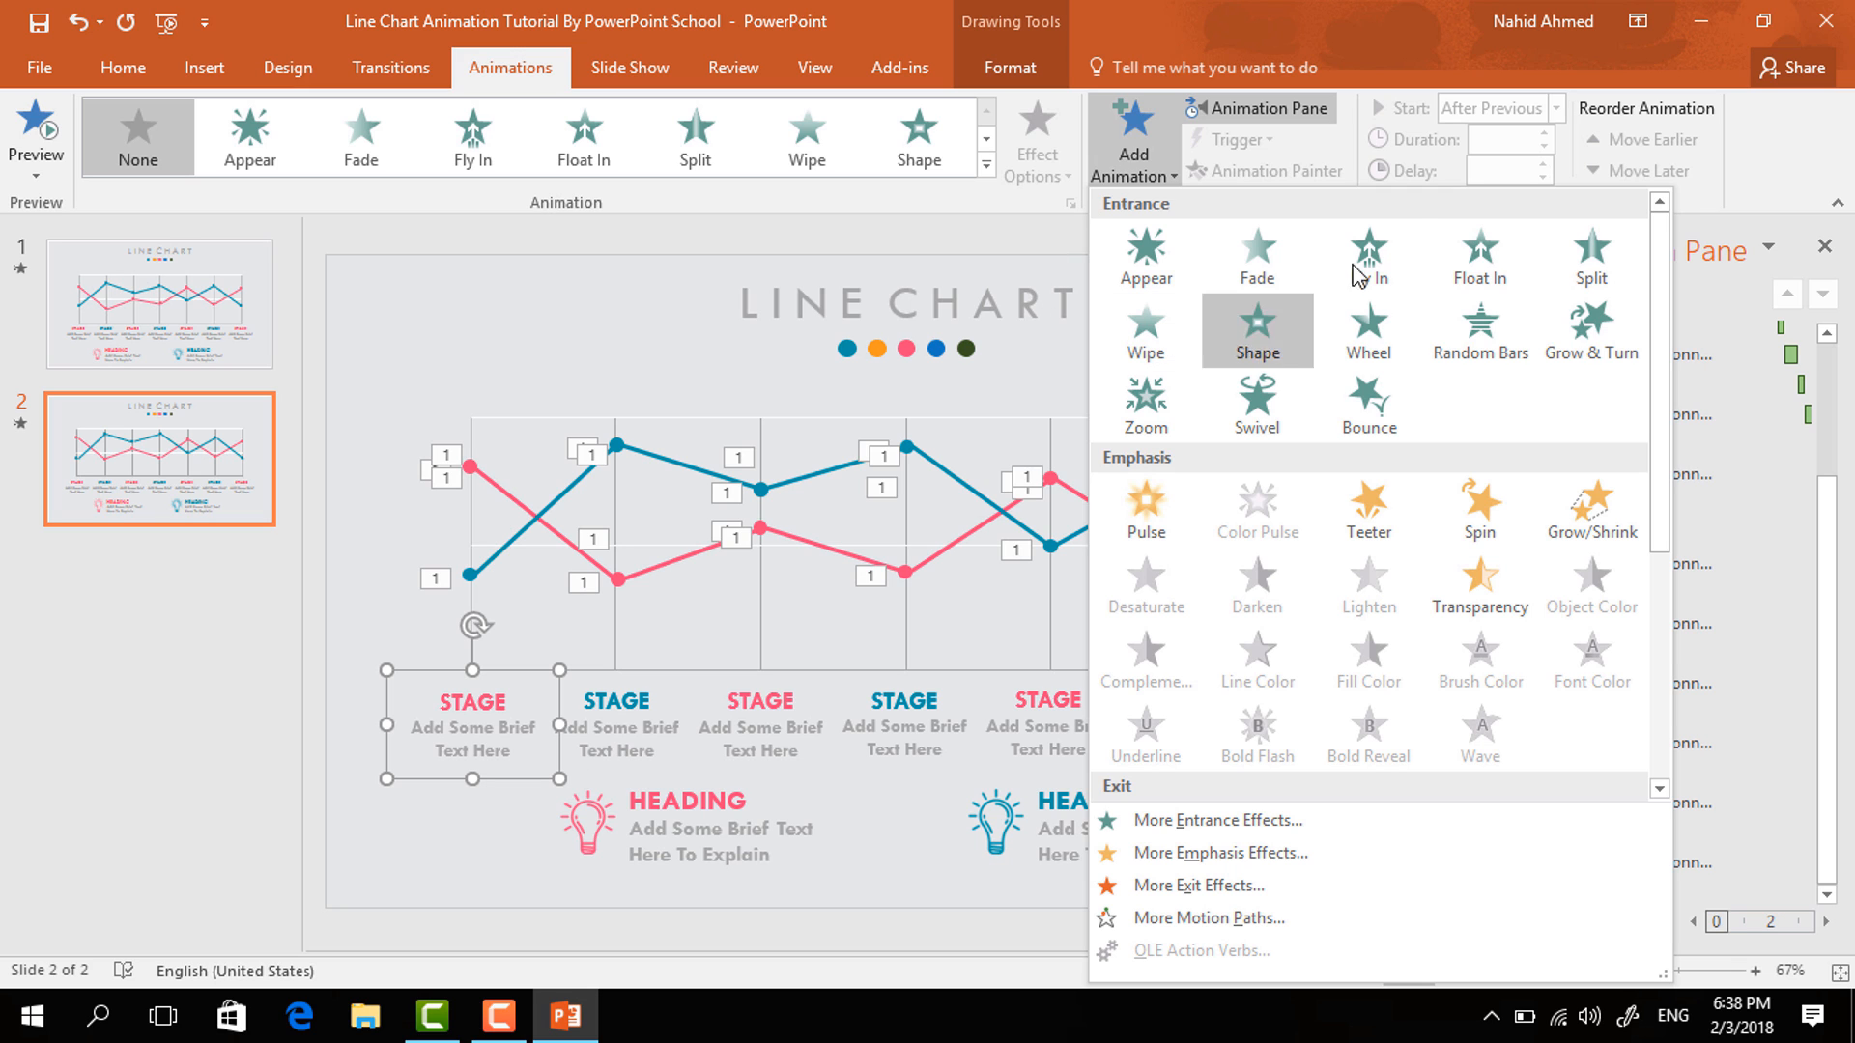
left_click(1492, 247)
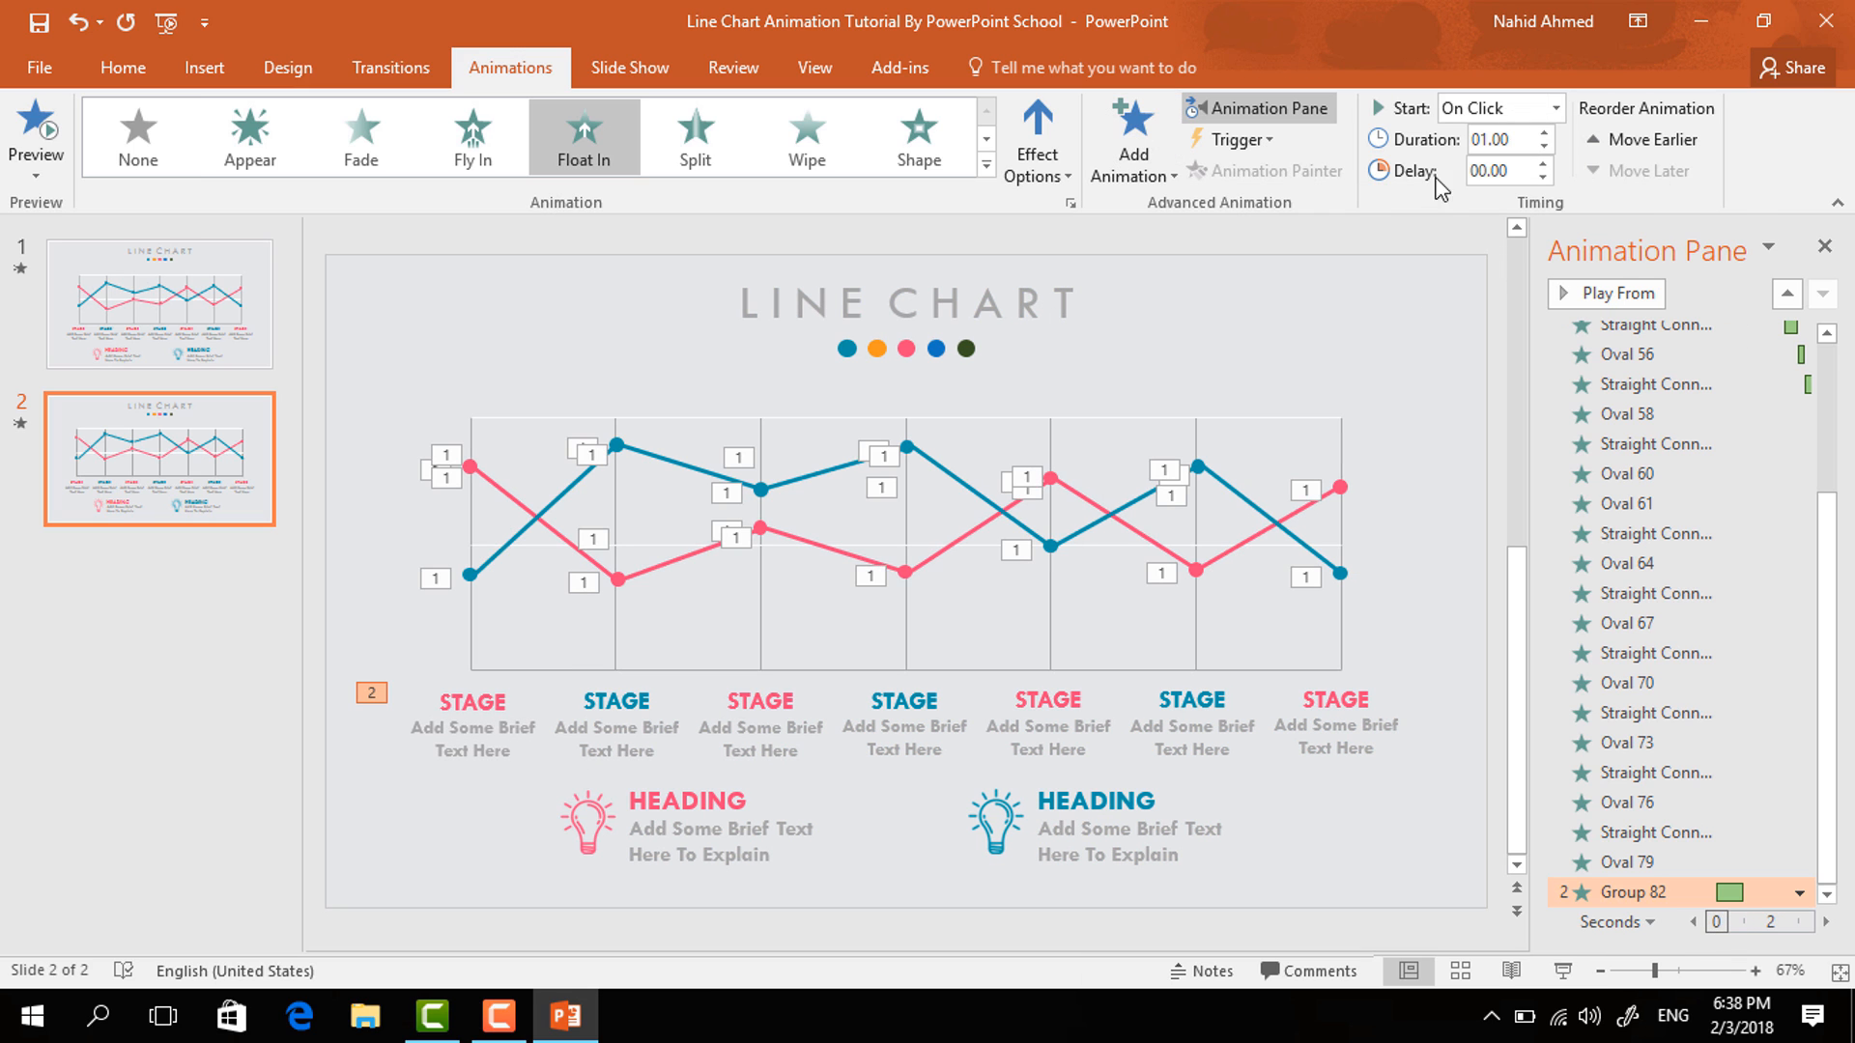
left_click(1555, 108)
left_click(1533, 193)
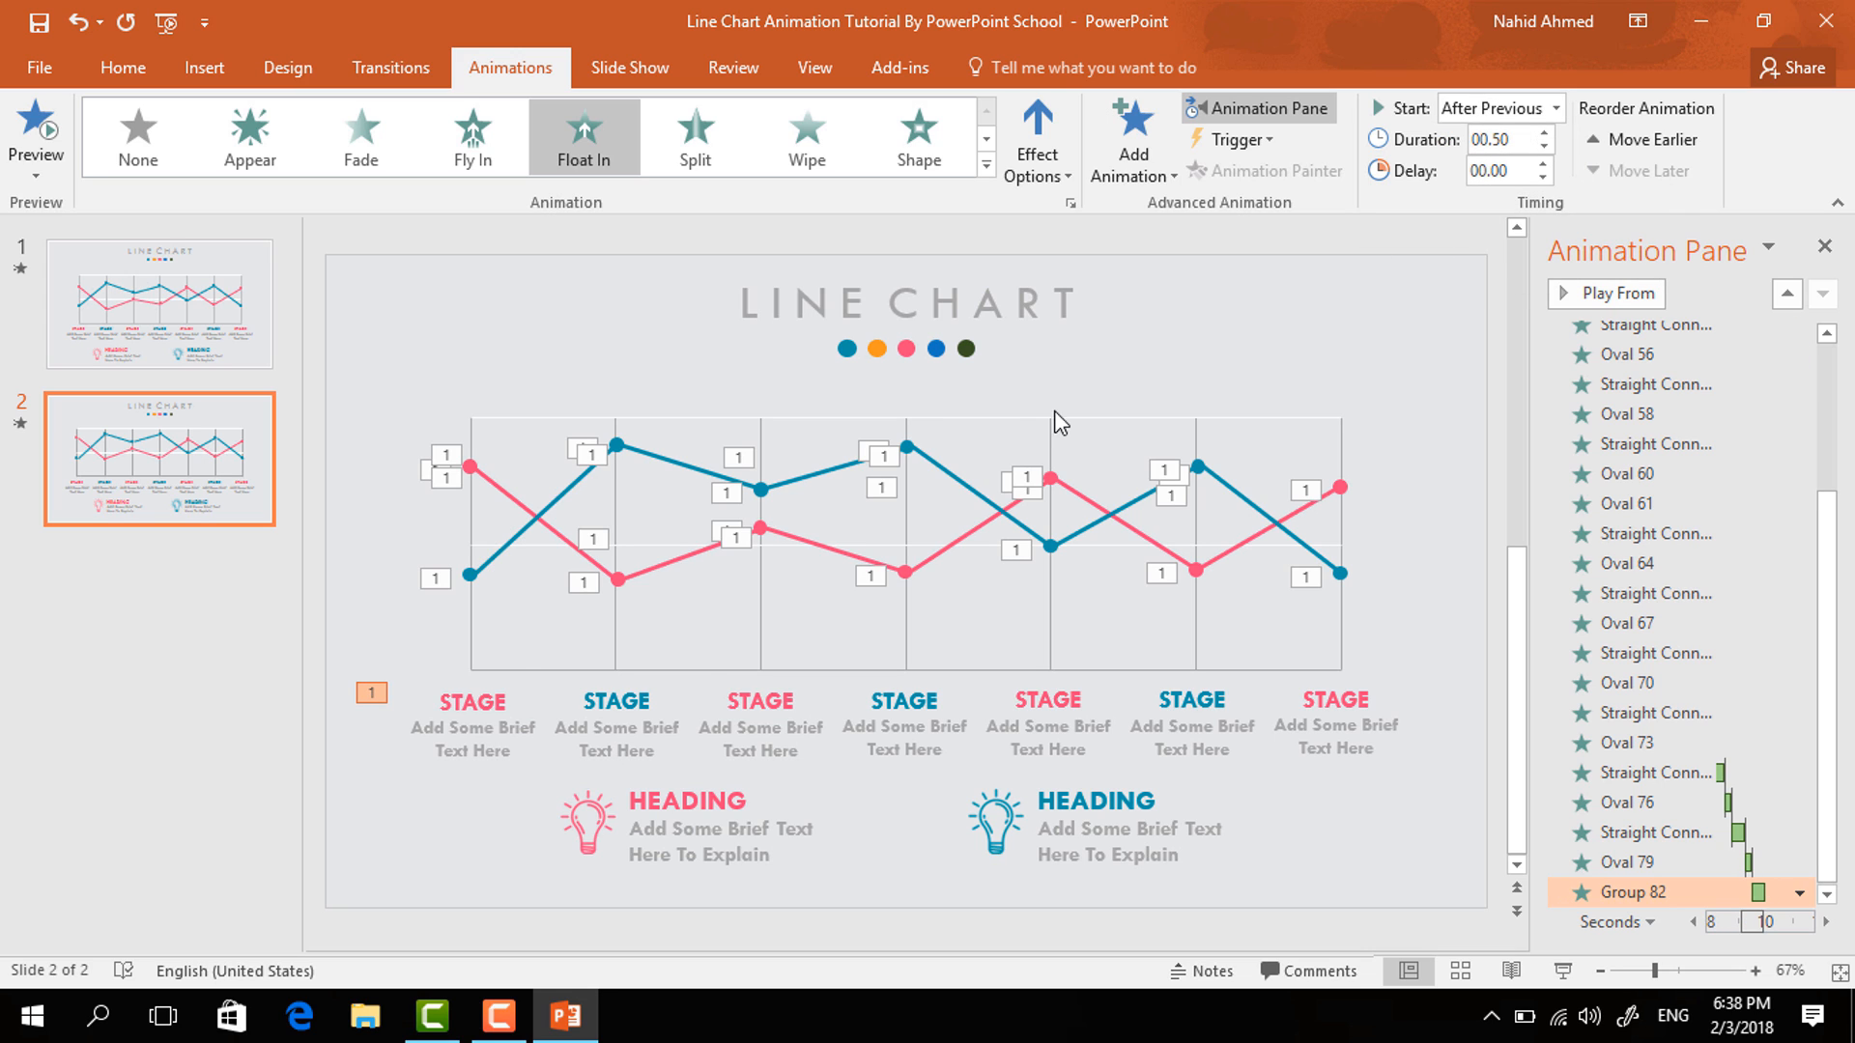
- Add a Float In entrance to the second STAGE label group, starting after the previous animation
left_click(664, 698)
left_click(1133, 145)
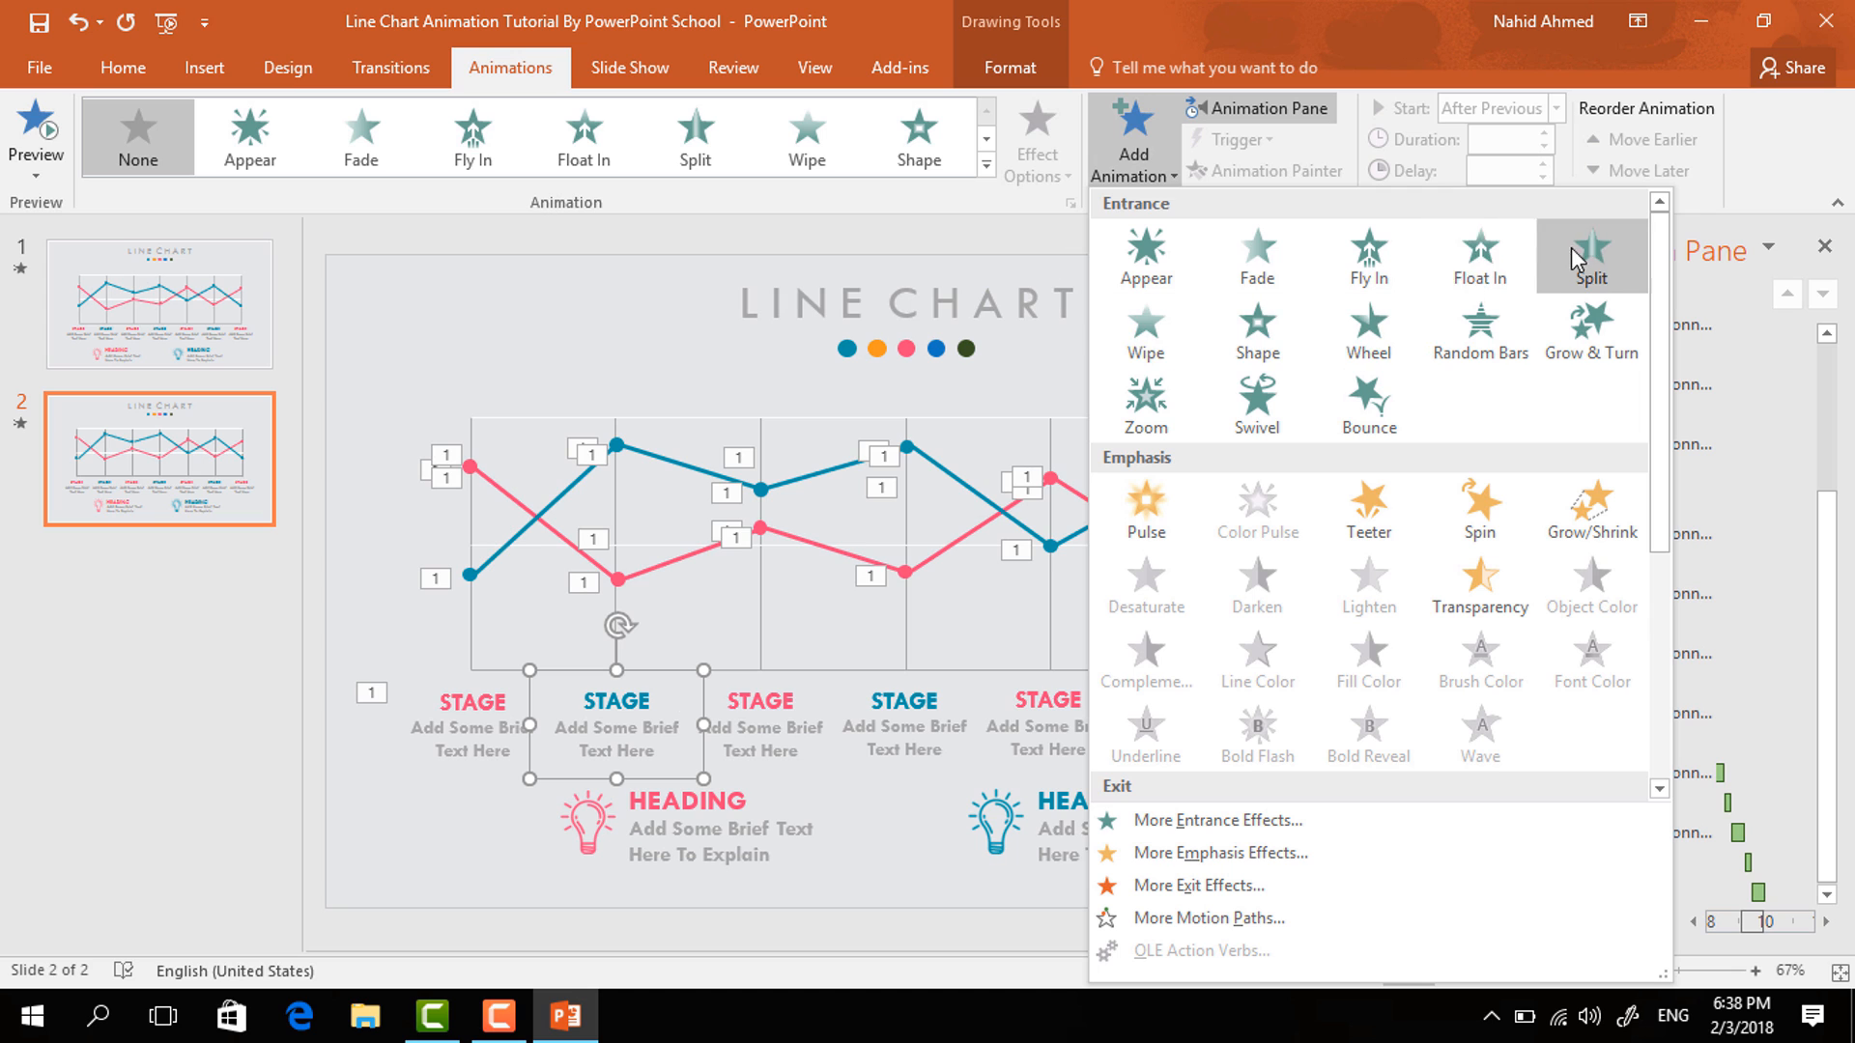
left_click(1501, 251)
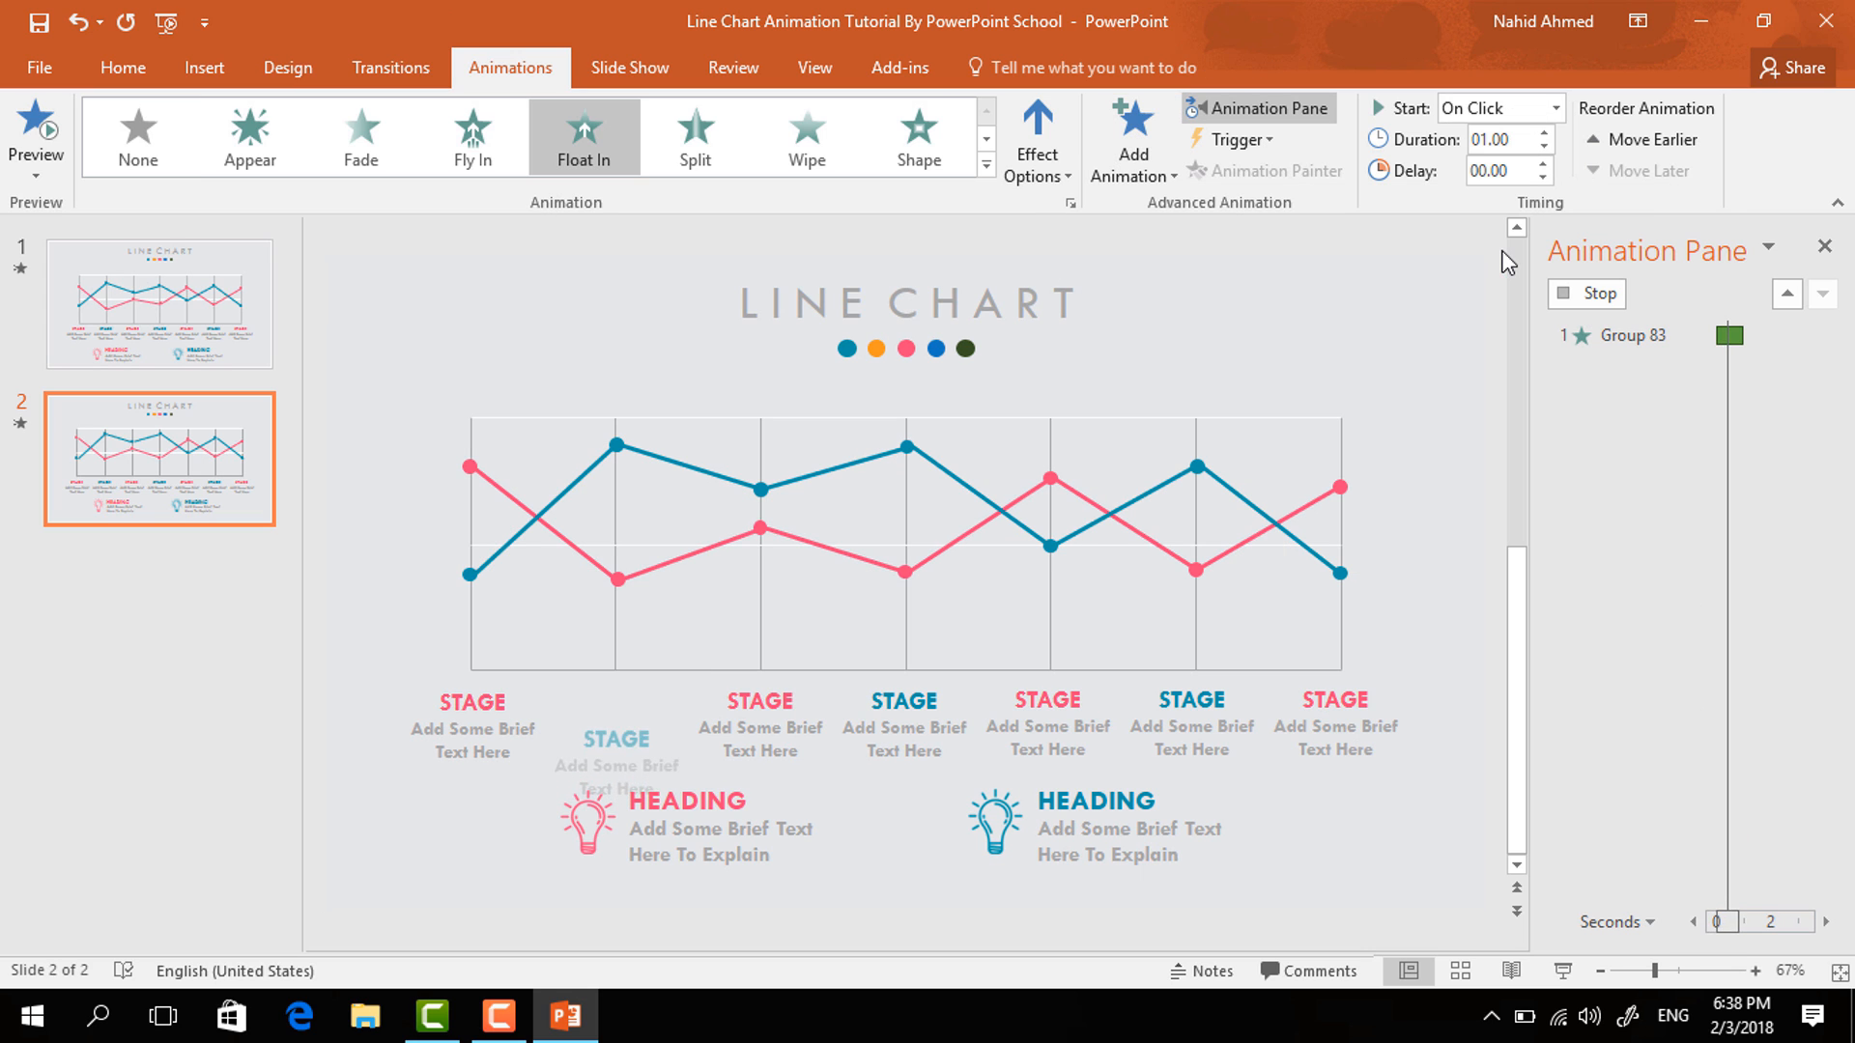
left_click(1551, 107)
left_click(1511, 192)
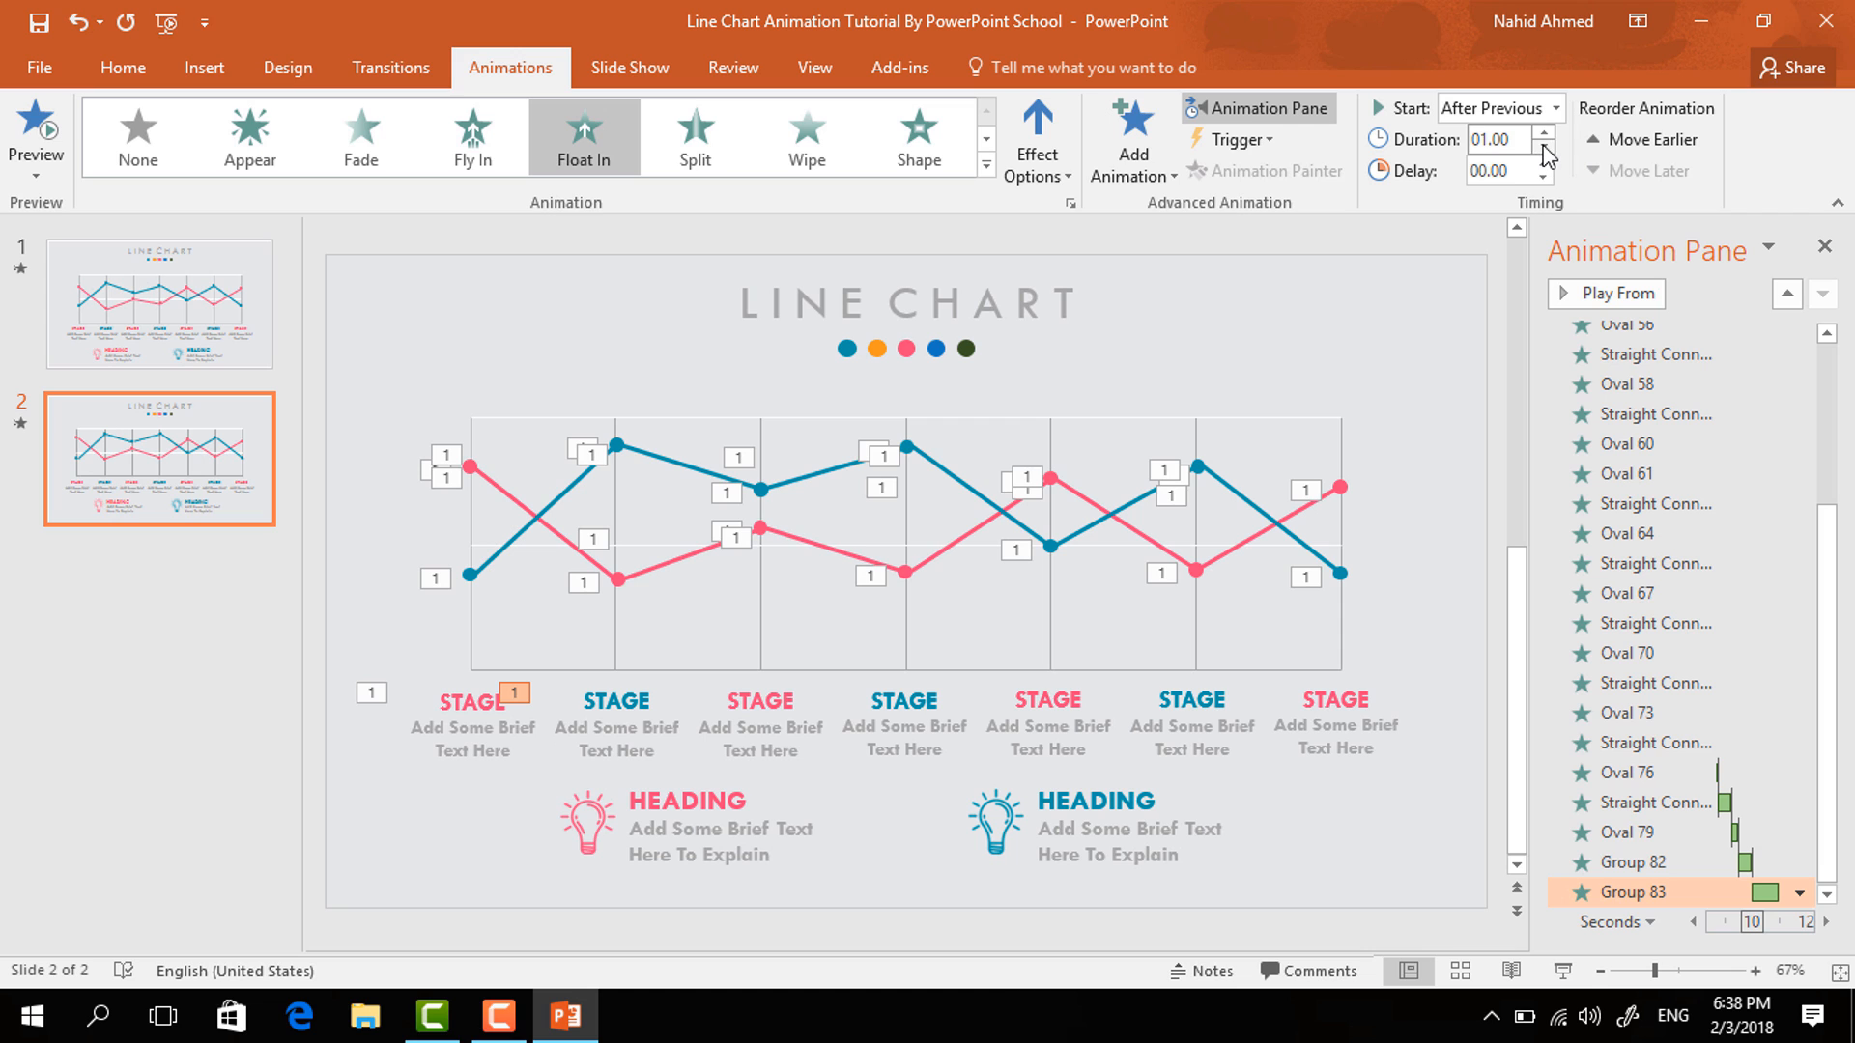
- Add a Float In entrance to the third STAGE label group, starting after the previous animation
left_click(816, 715)
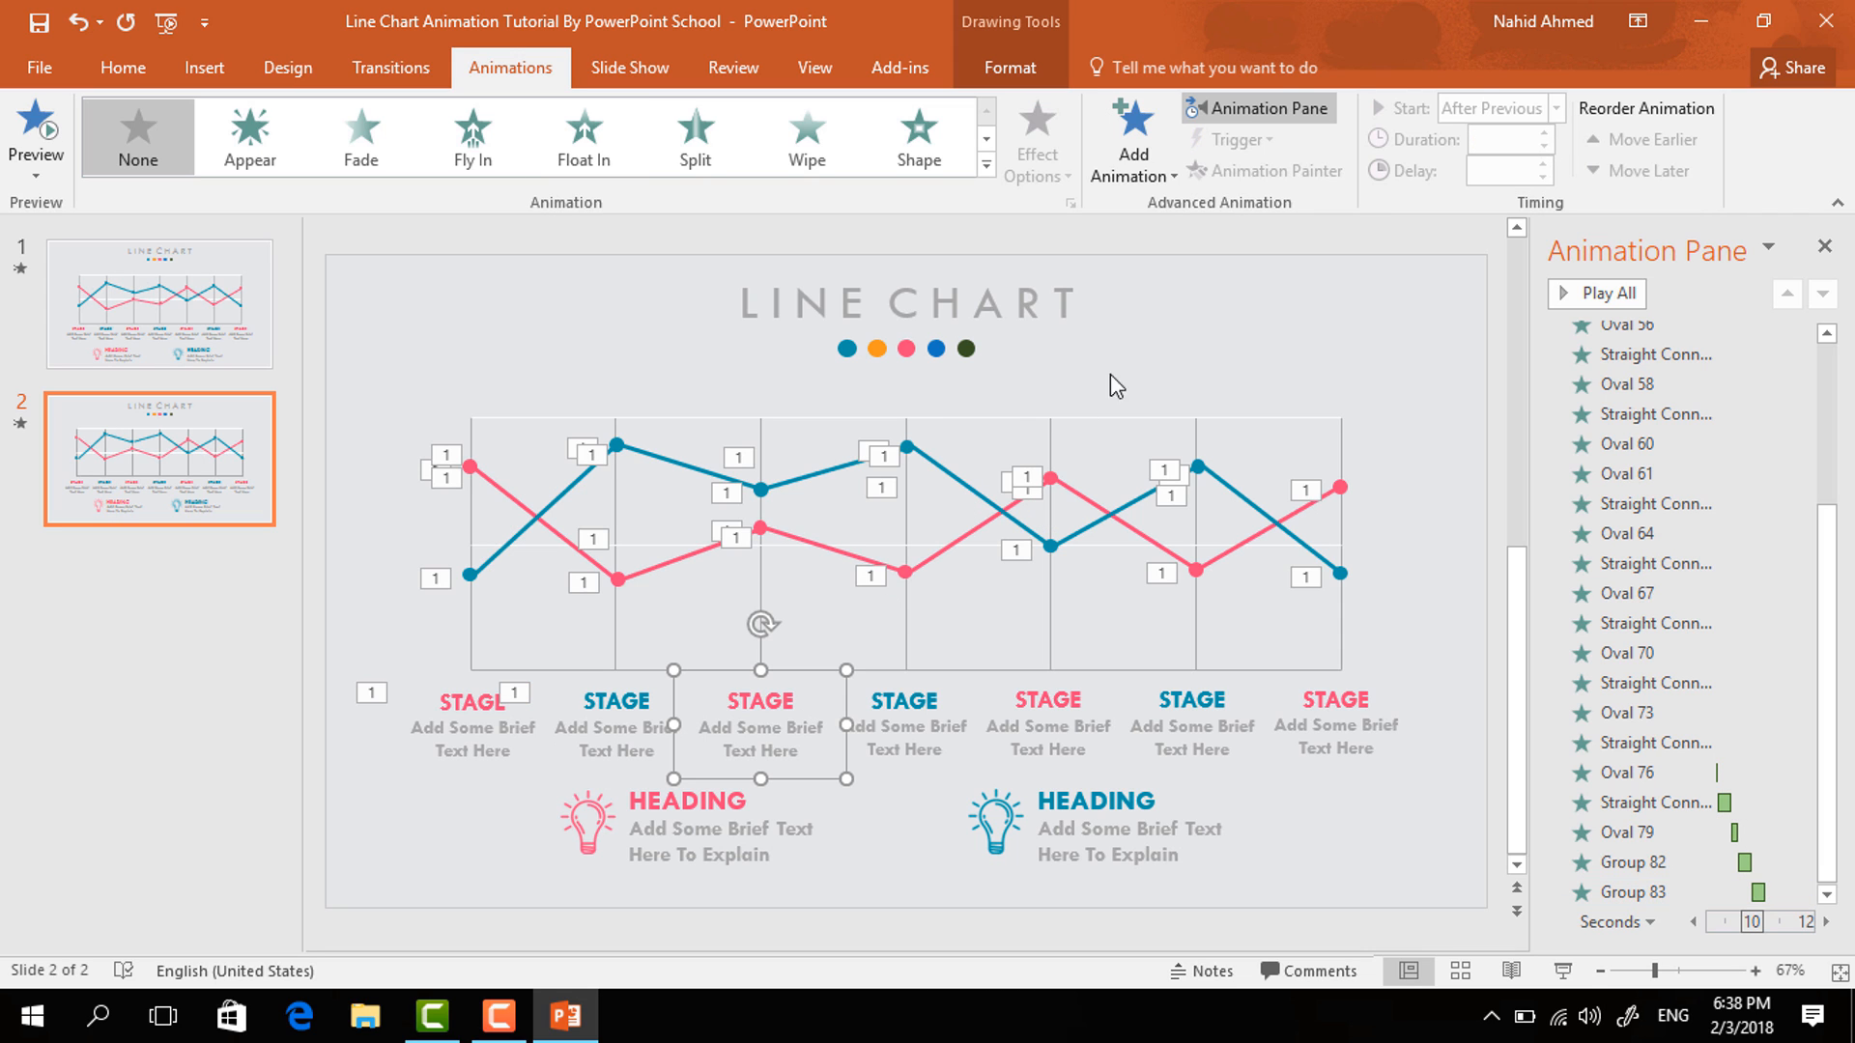
left_click(1163, 149)
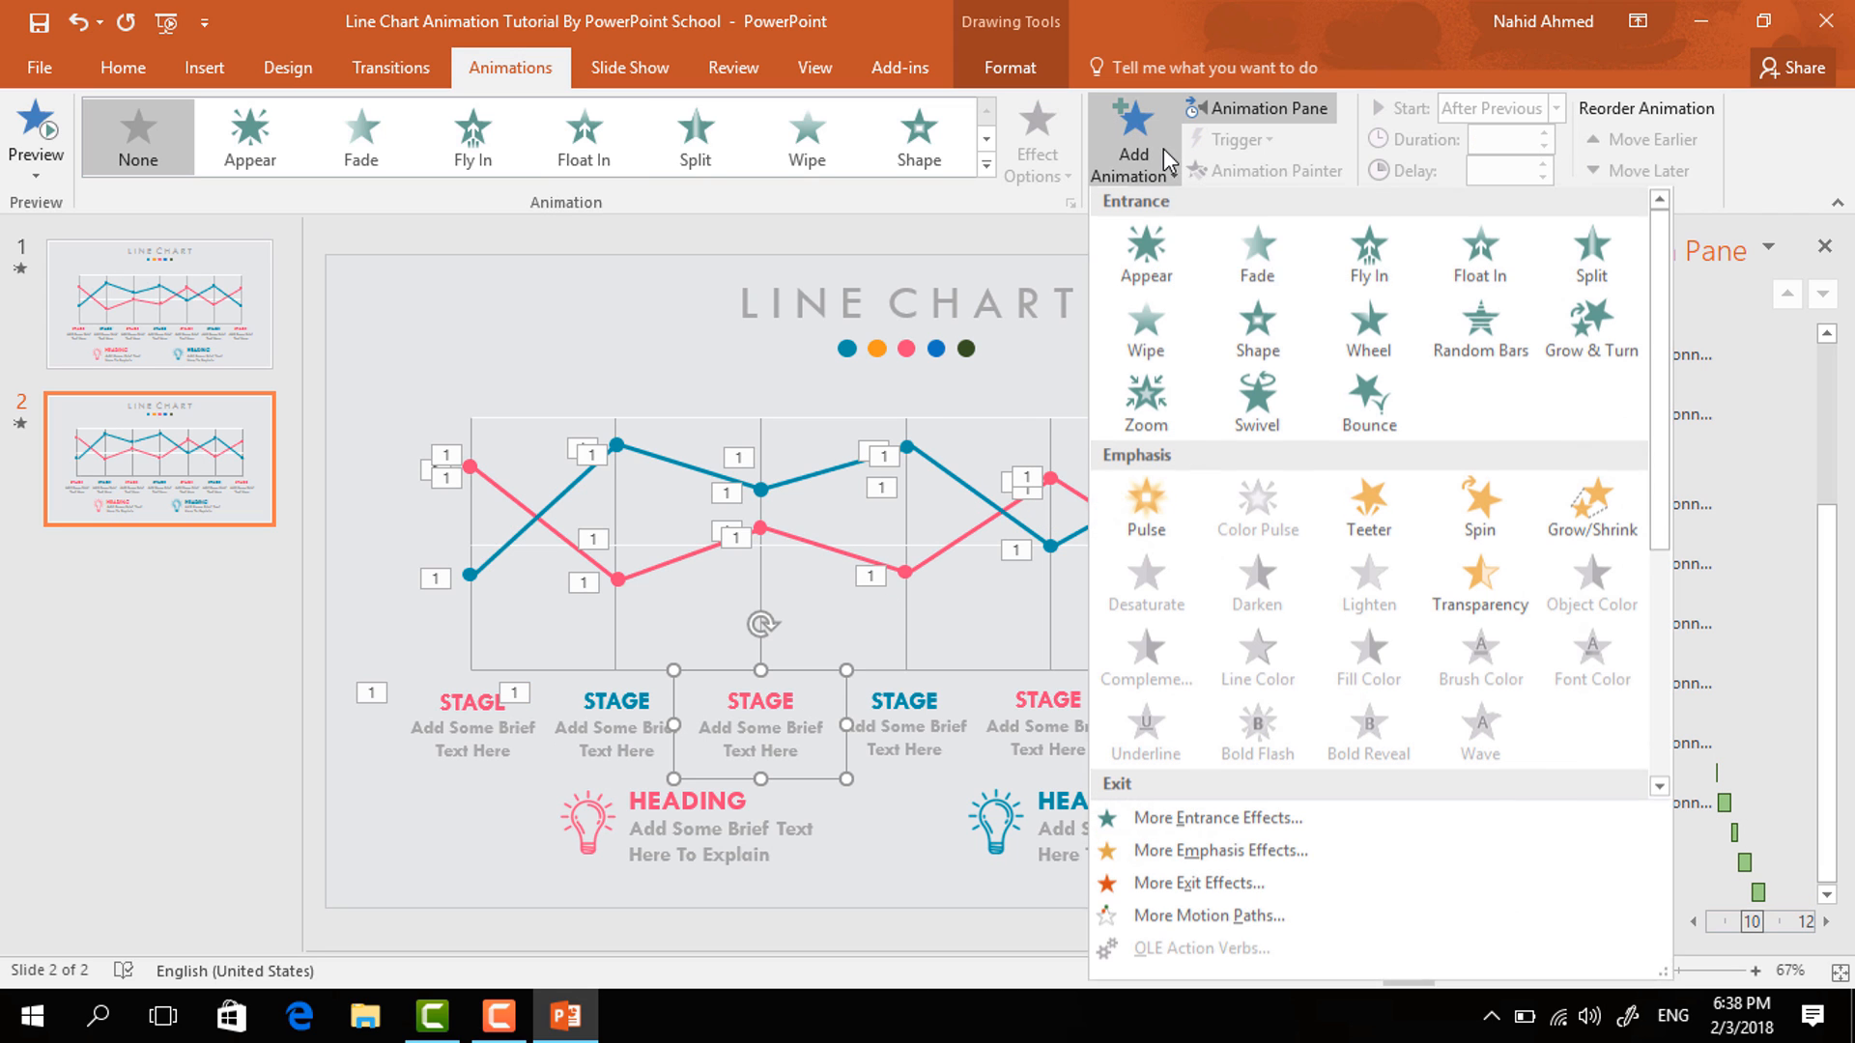
left_click(1481, 250)
left_click(1555, 108)
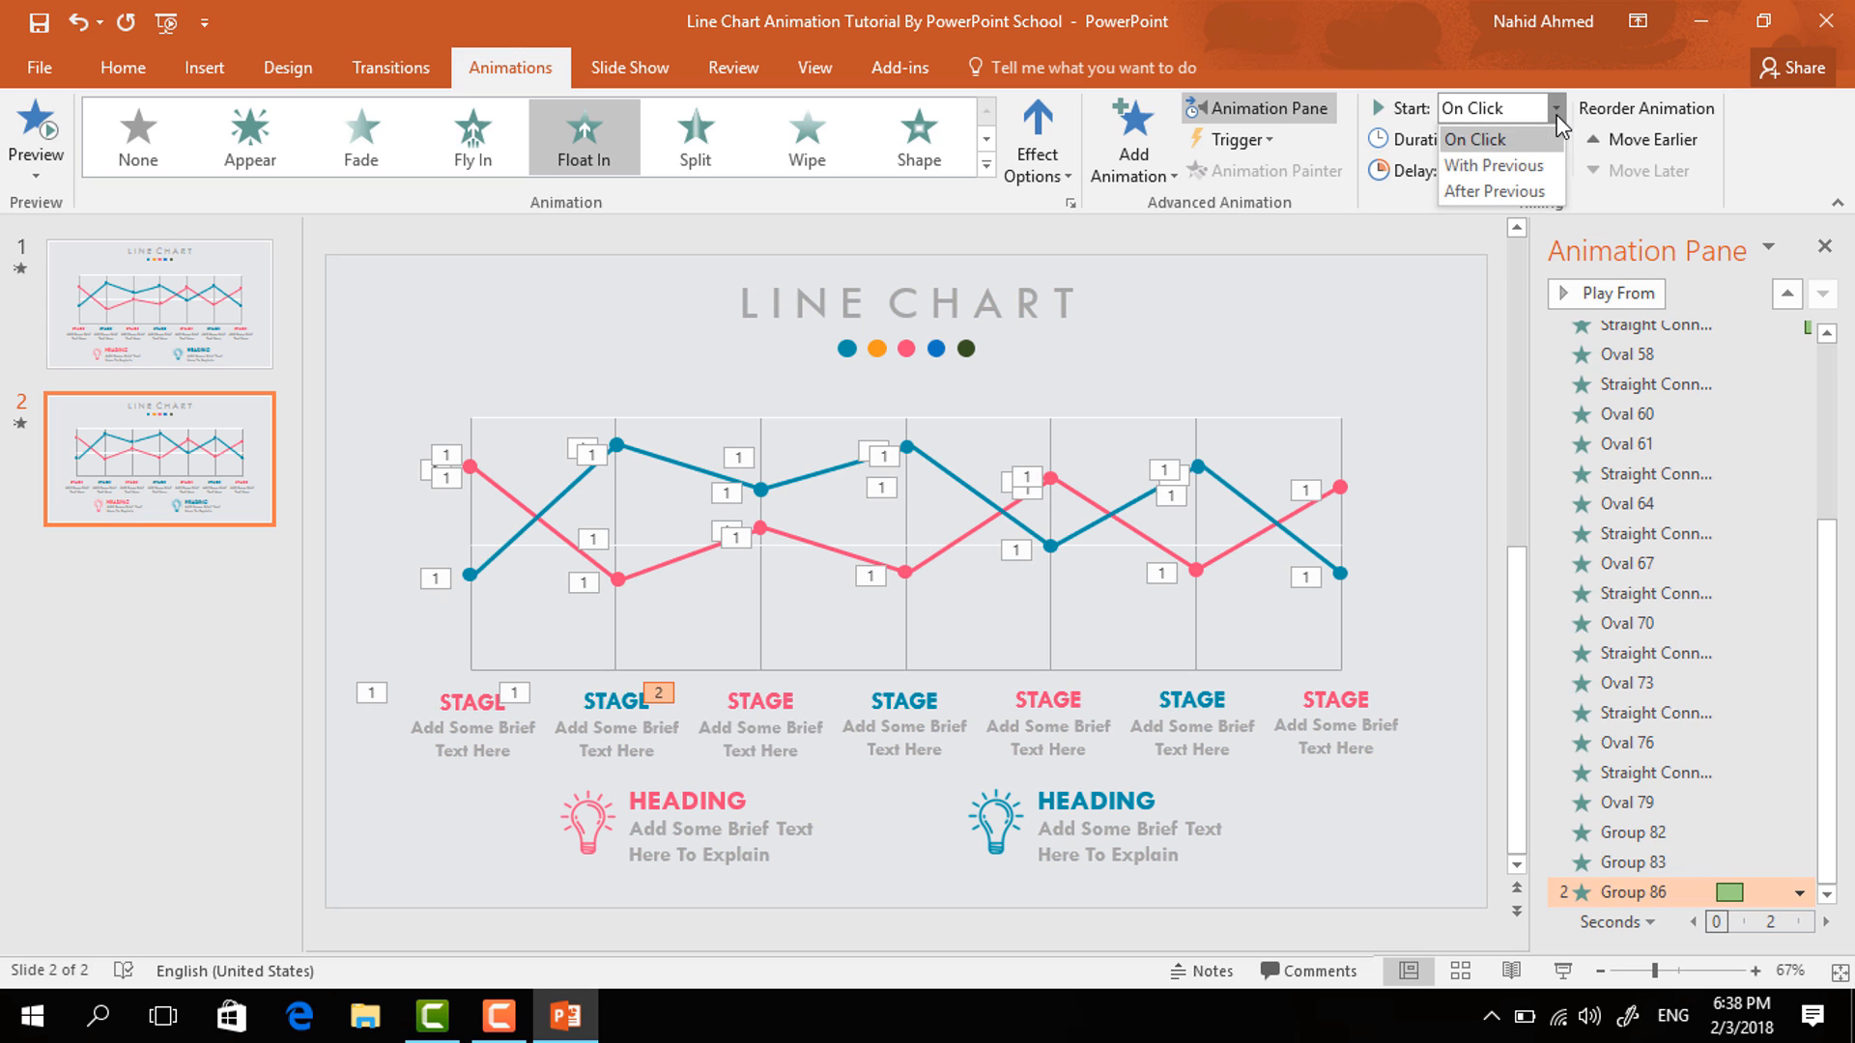
left_click(1522, 191)
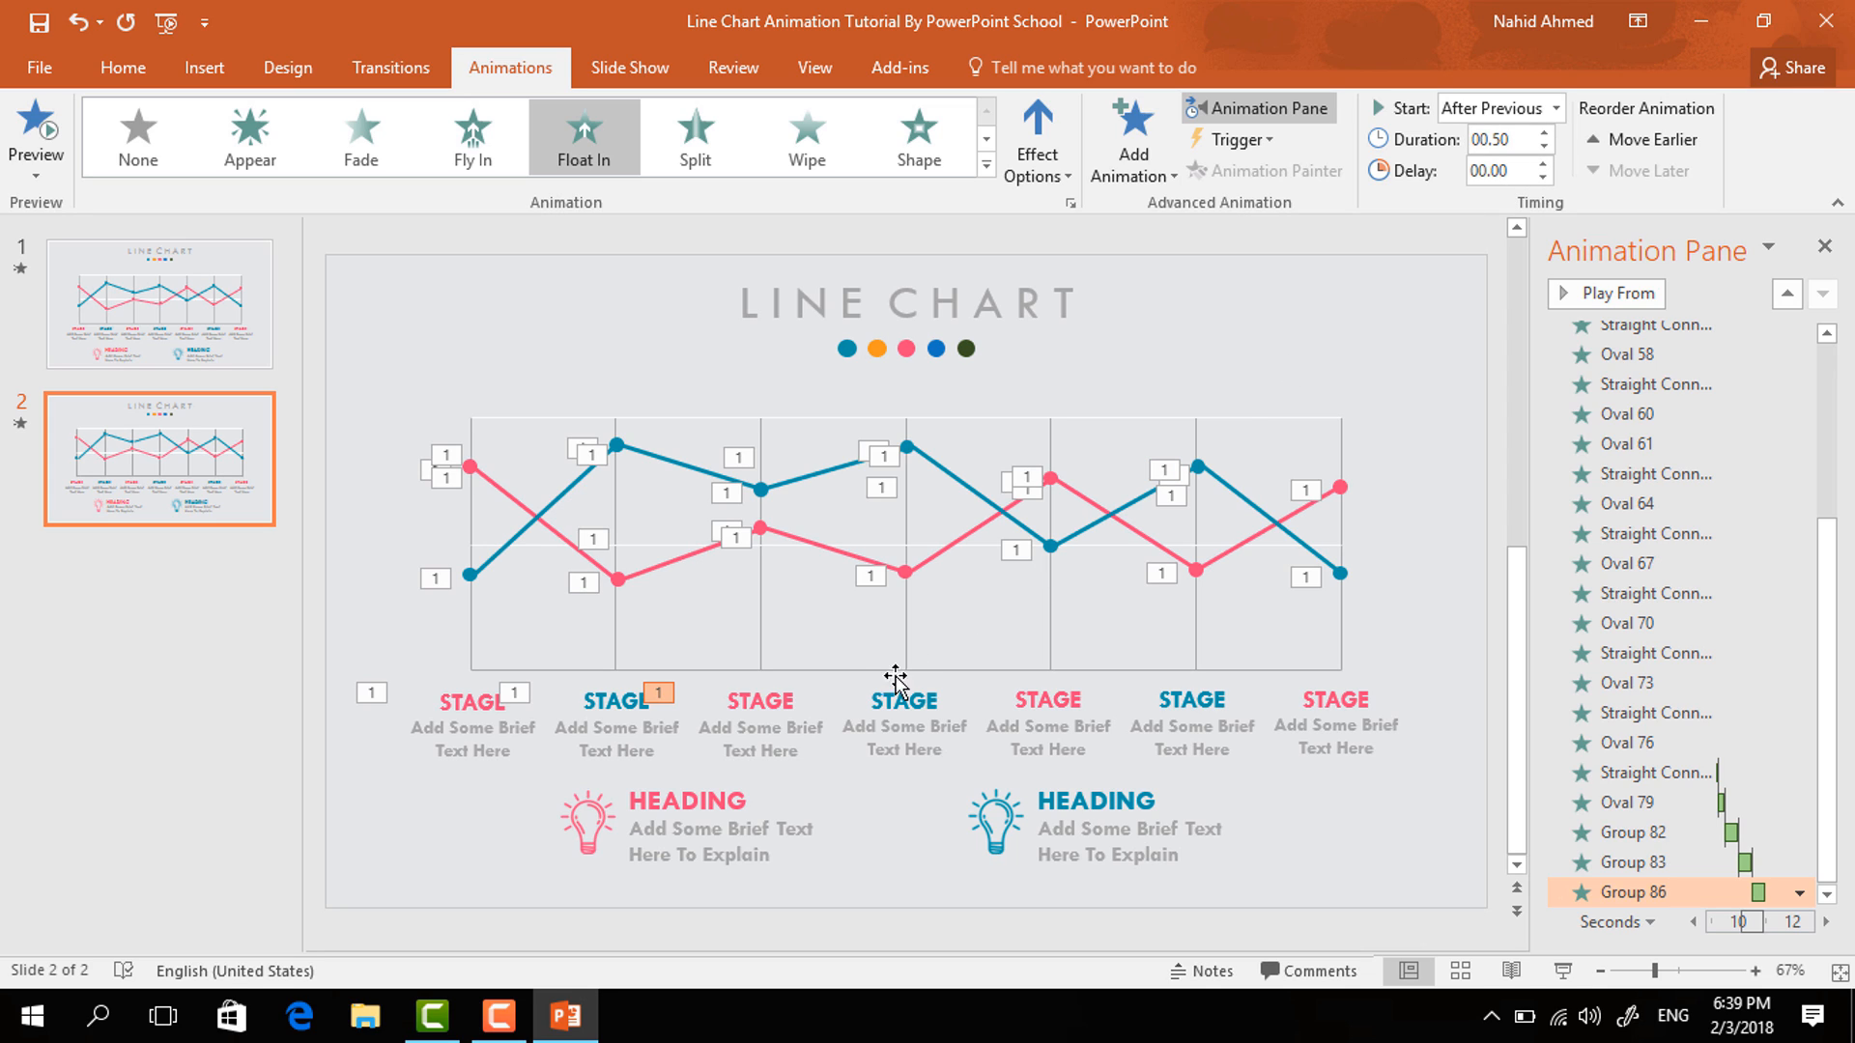
- Copy the third label's Float In animation onto the fourth through seventh STAGE label groups with the Animation Painter
left_click(813, 716)
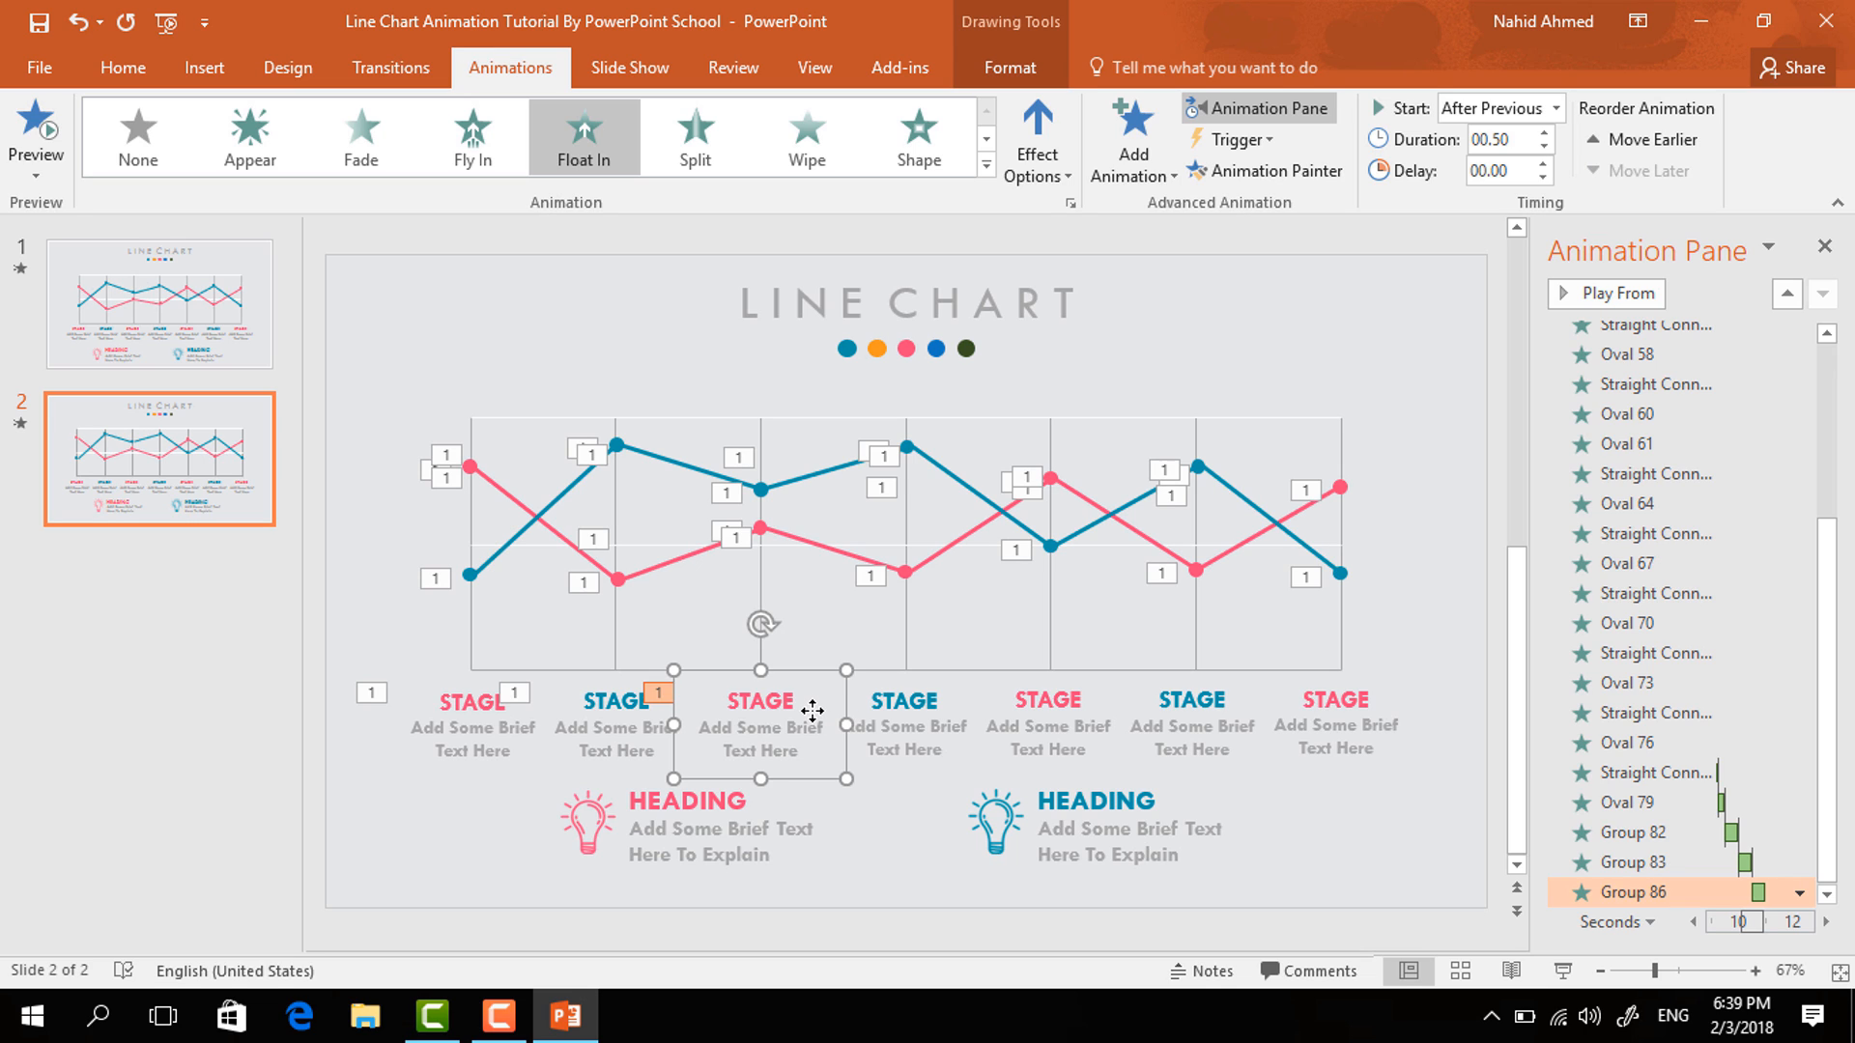
left_click(1283, 180)
left_click(919, 721)
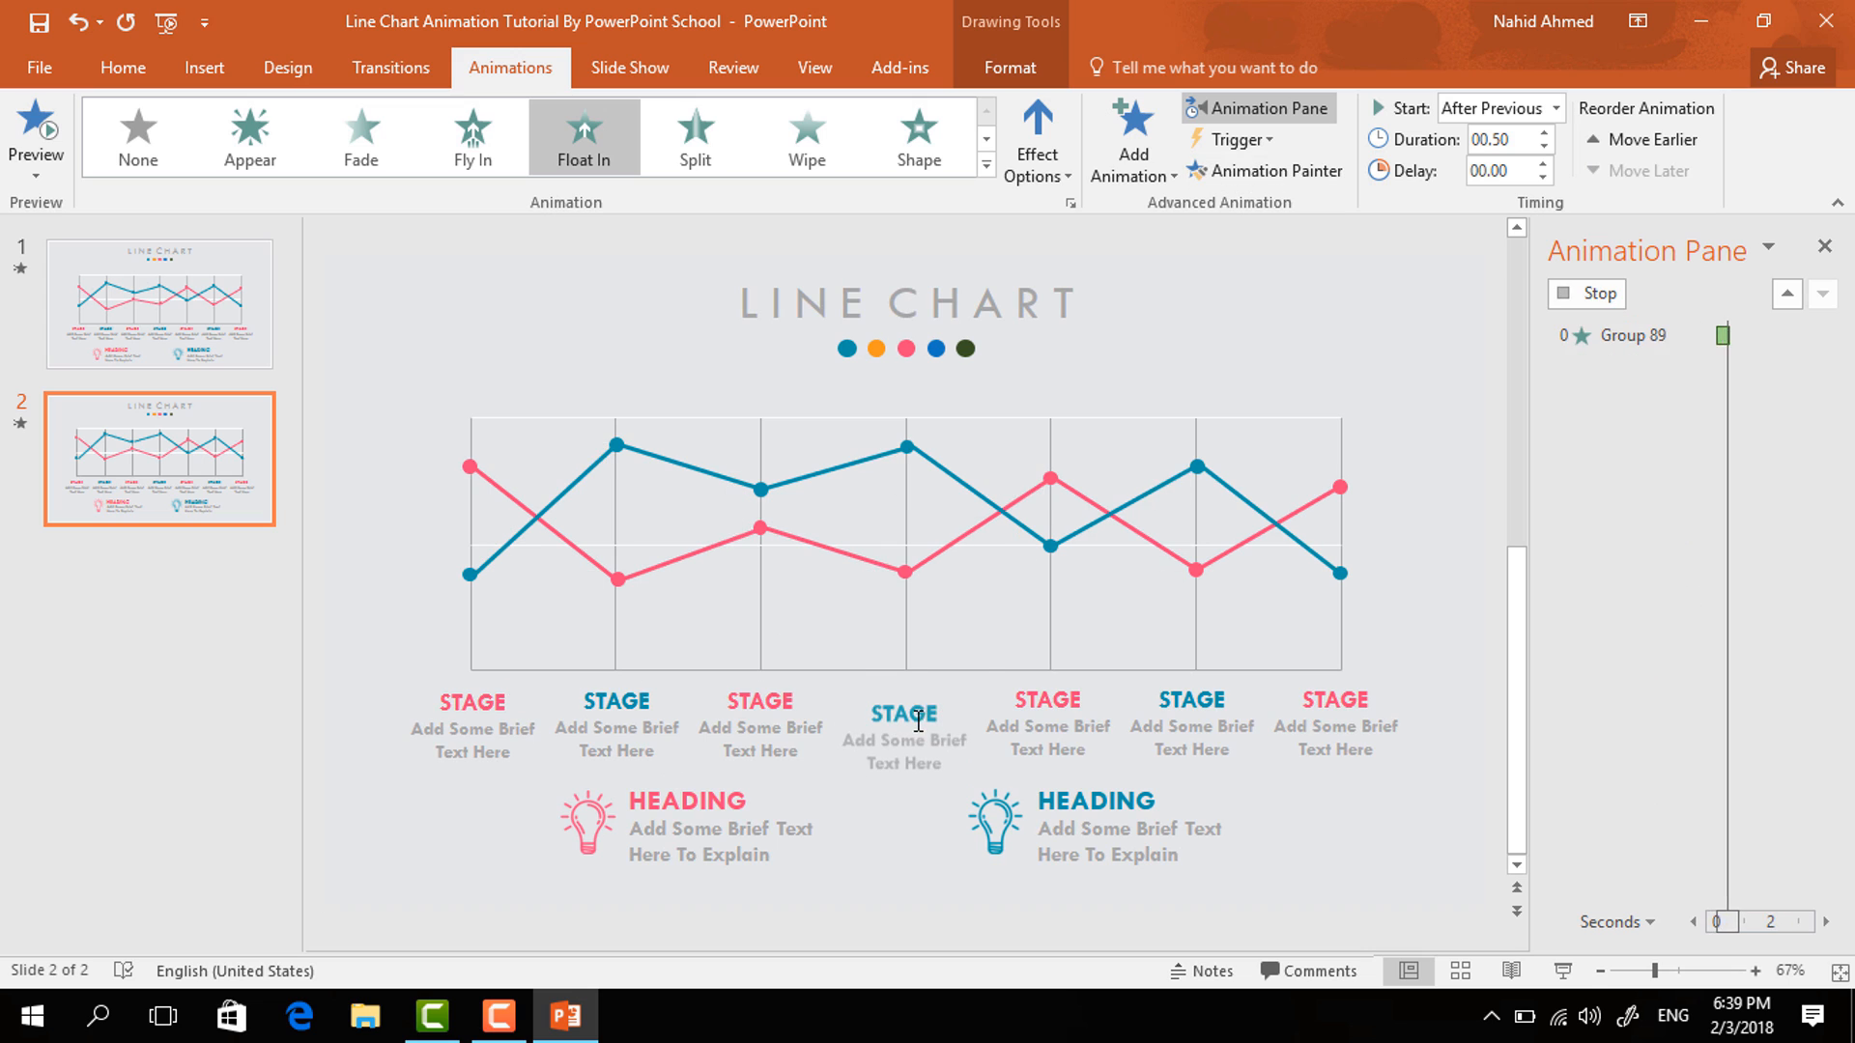
left_click(1275, 171)
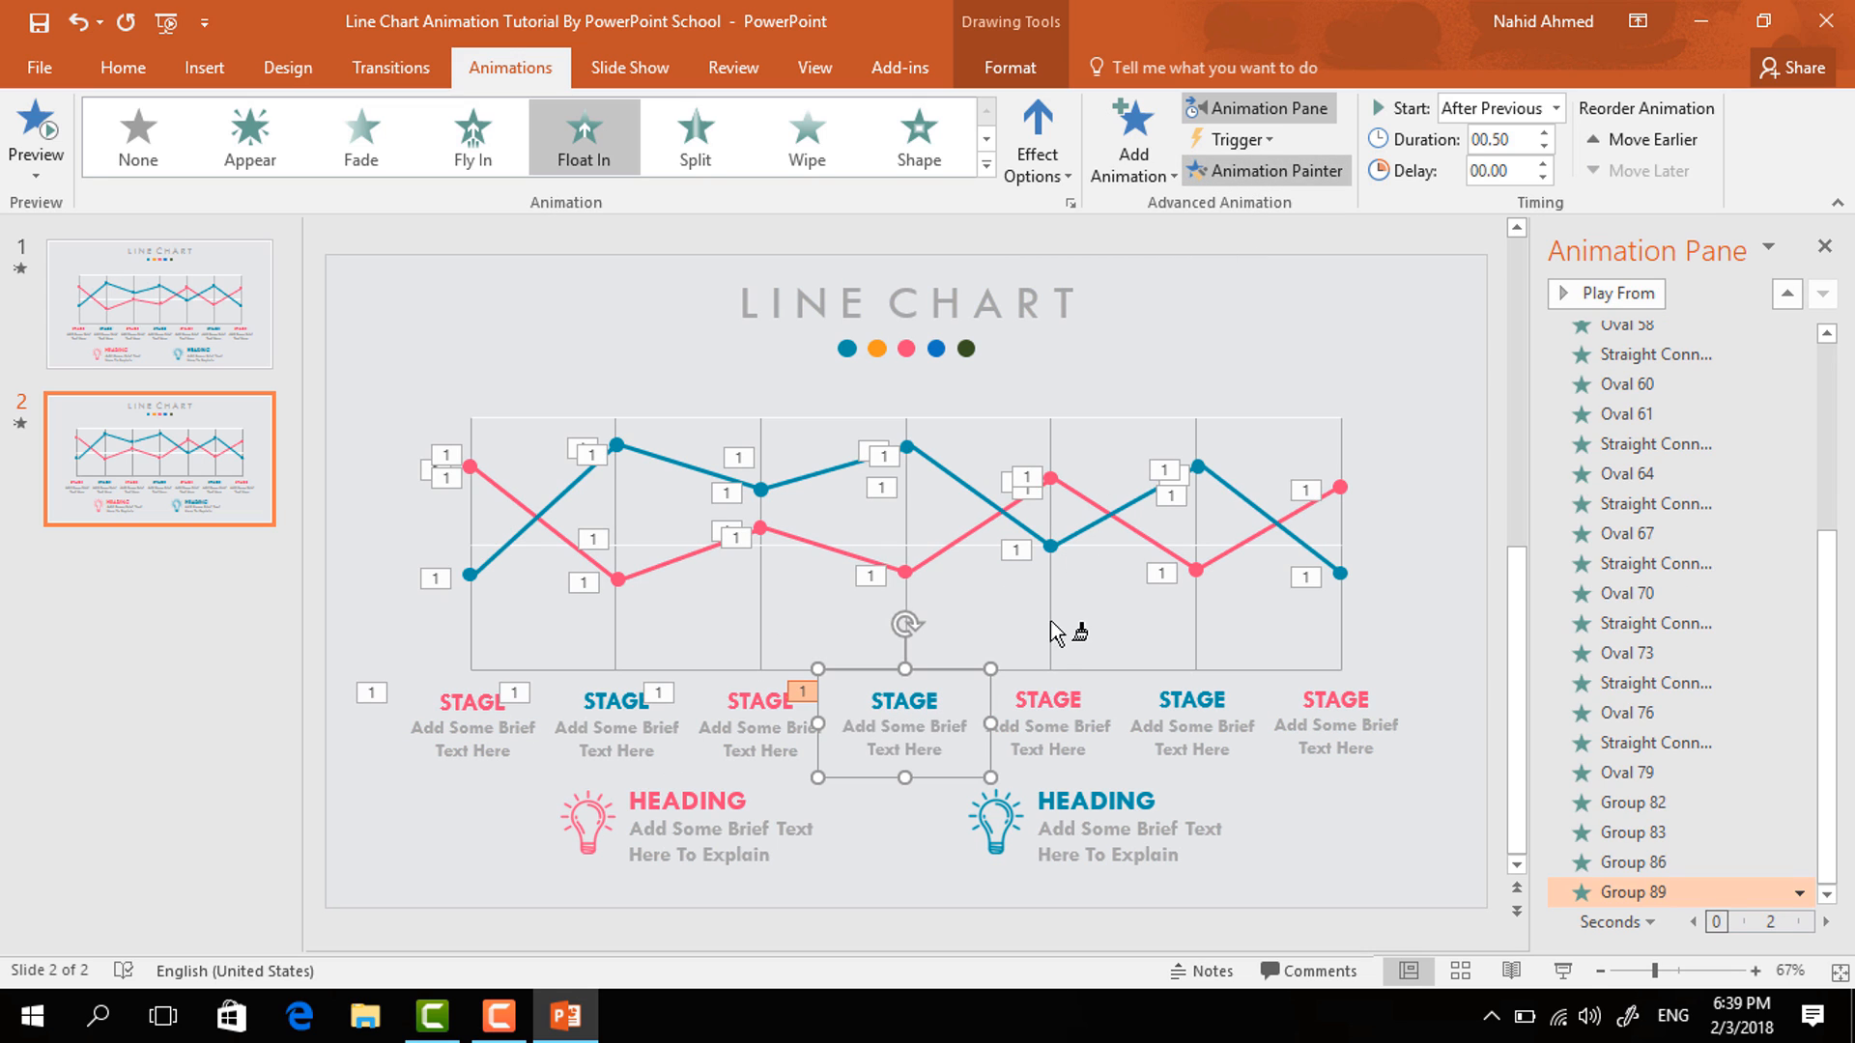
left_click(1055, 722)
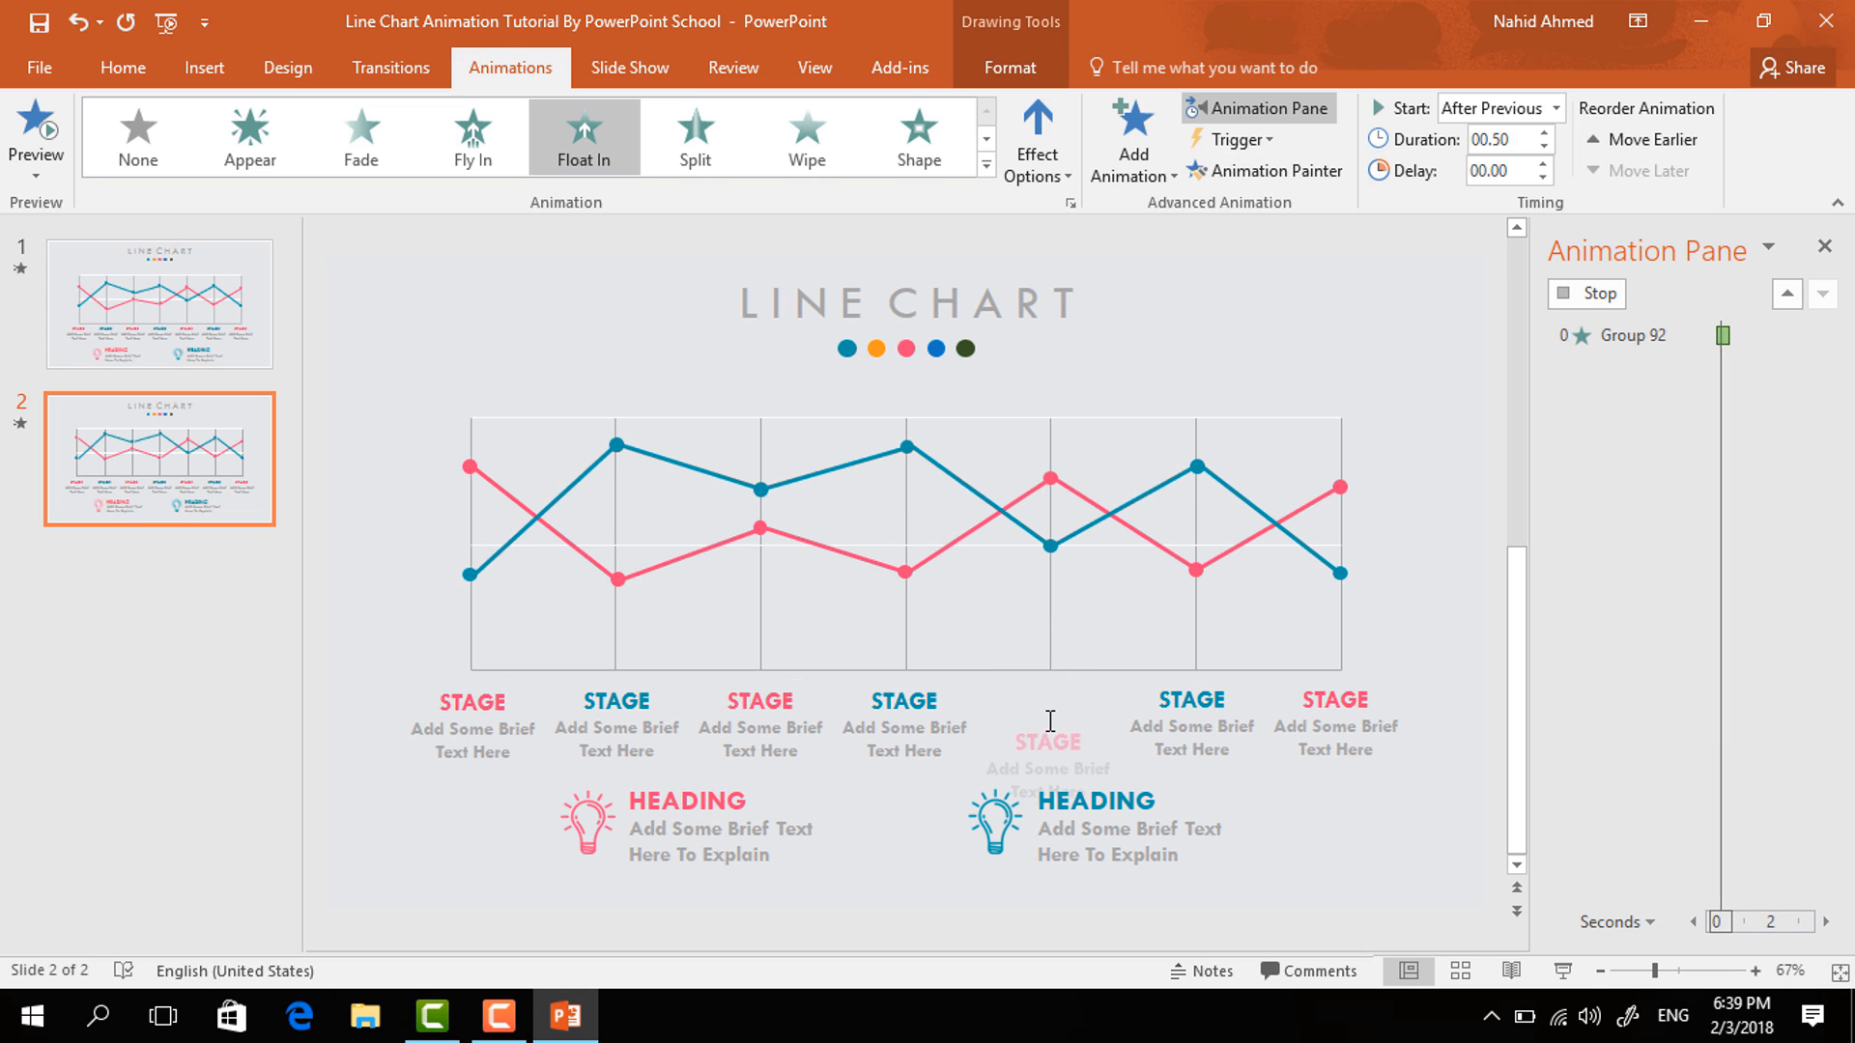
left_click(1246, 172)
left_click(1200, 722)
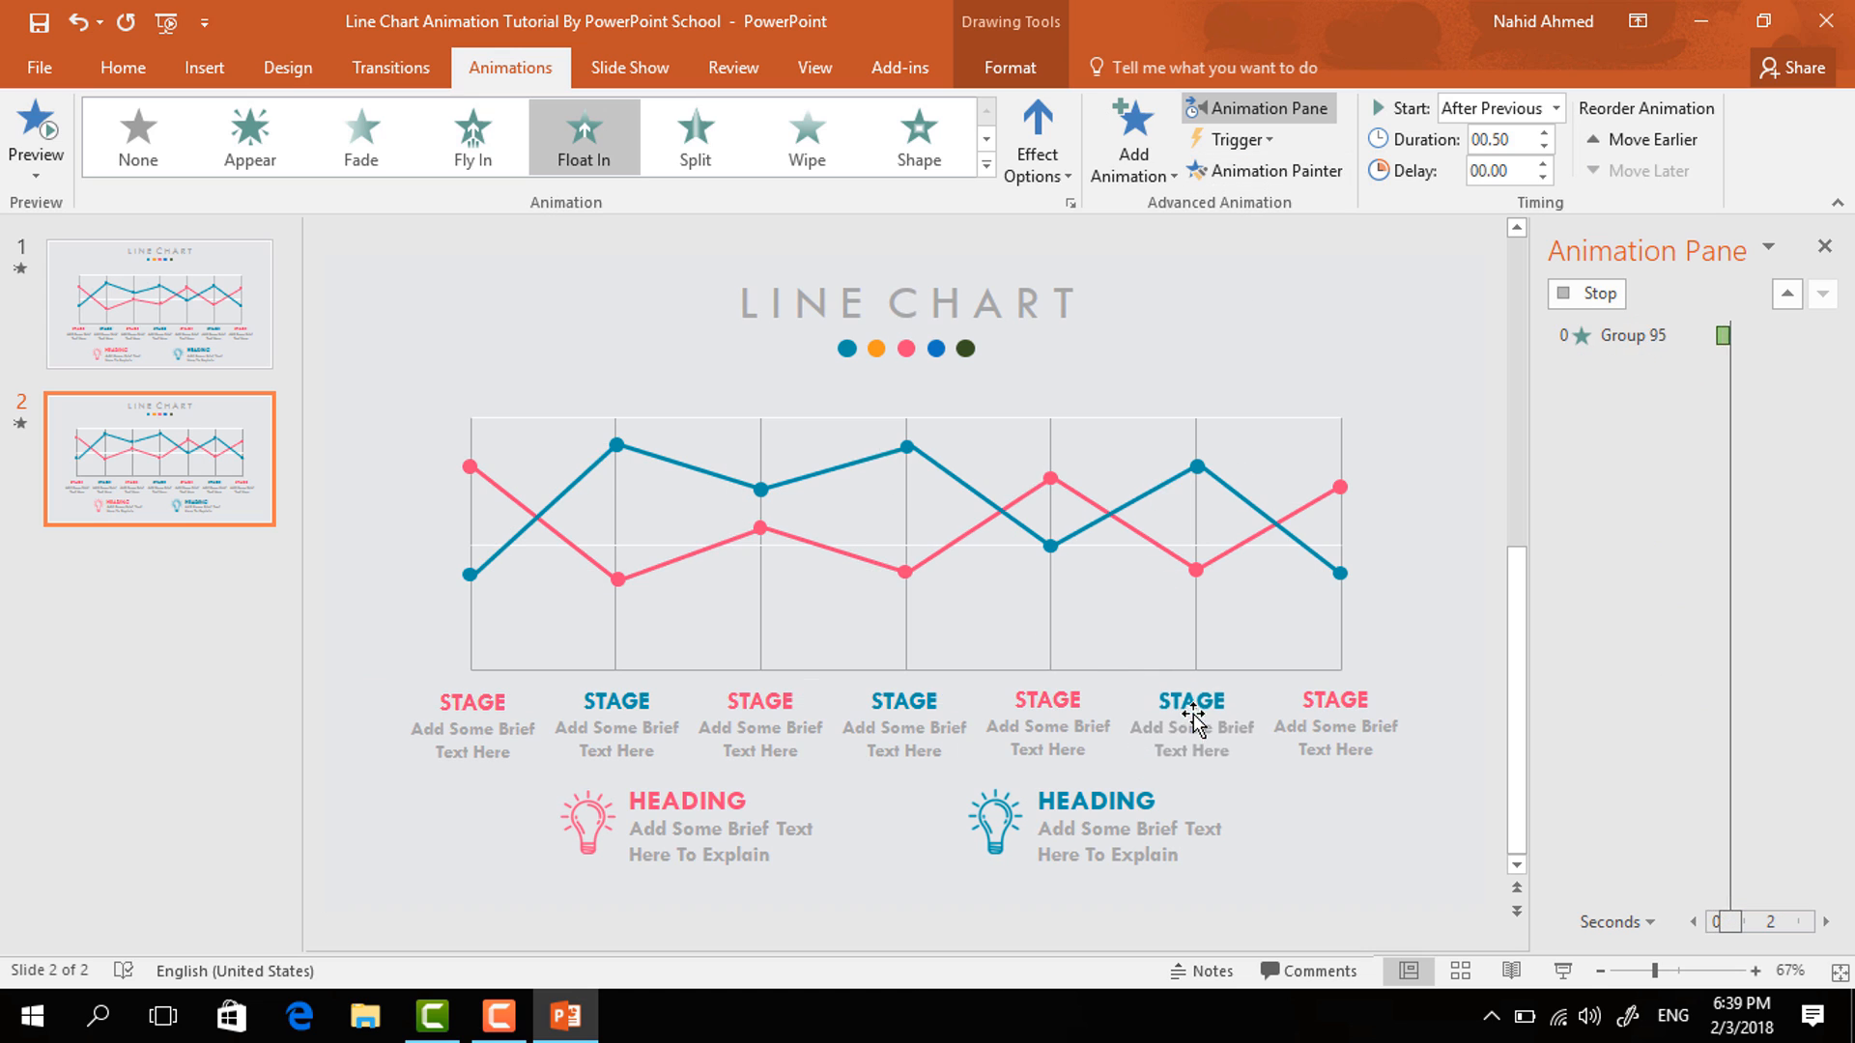
left_click(1331, 174)
left_click(1324, 722)
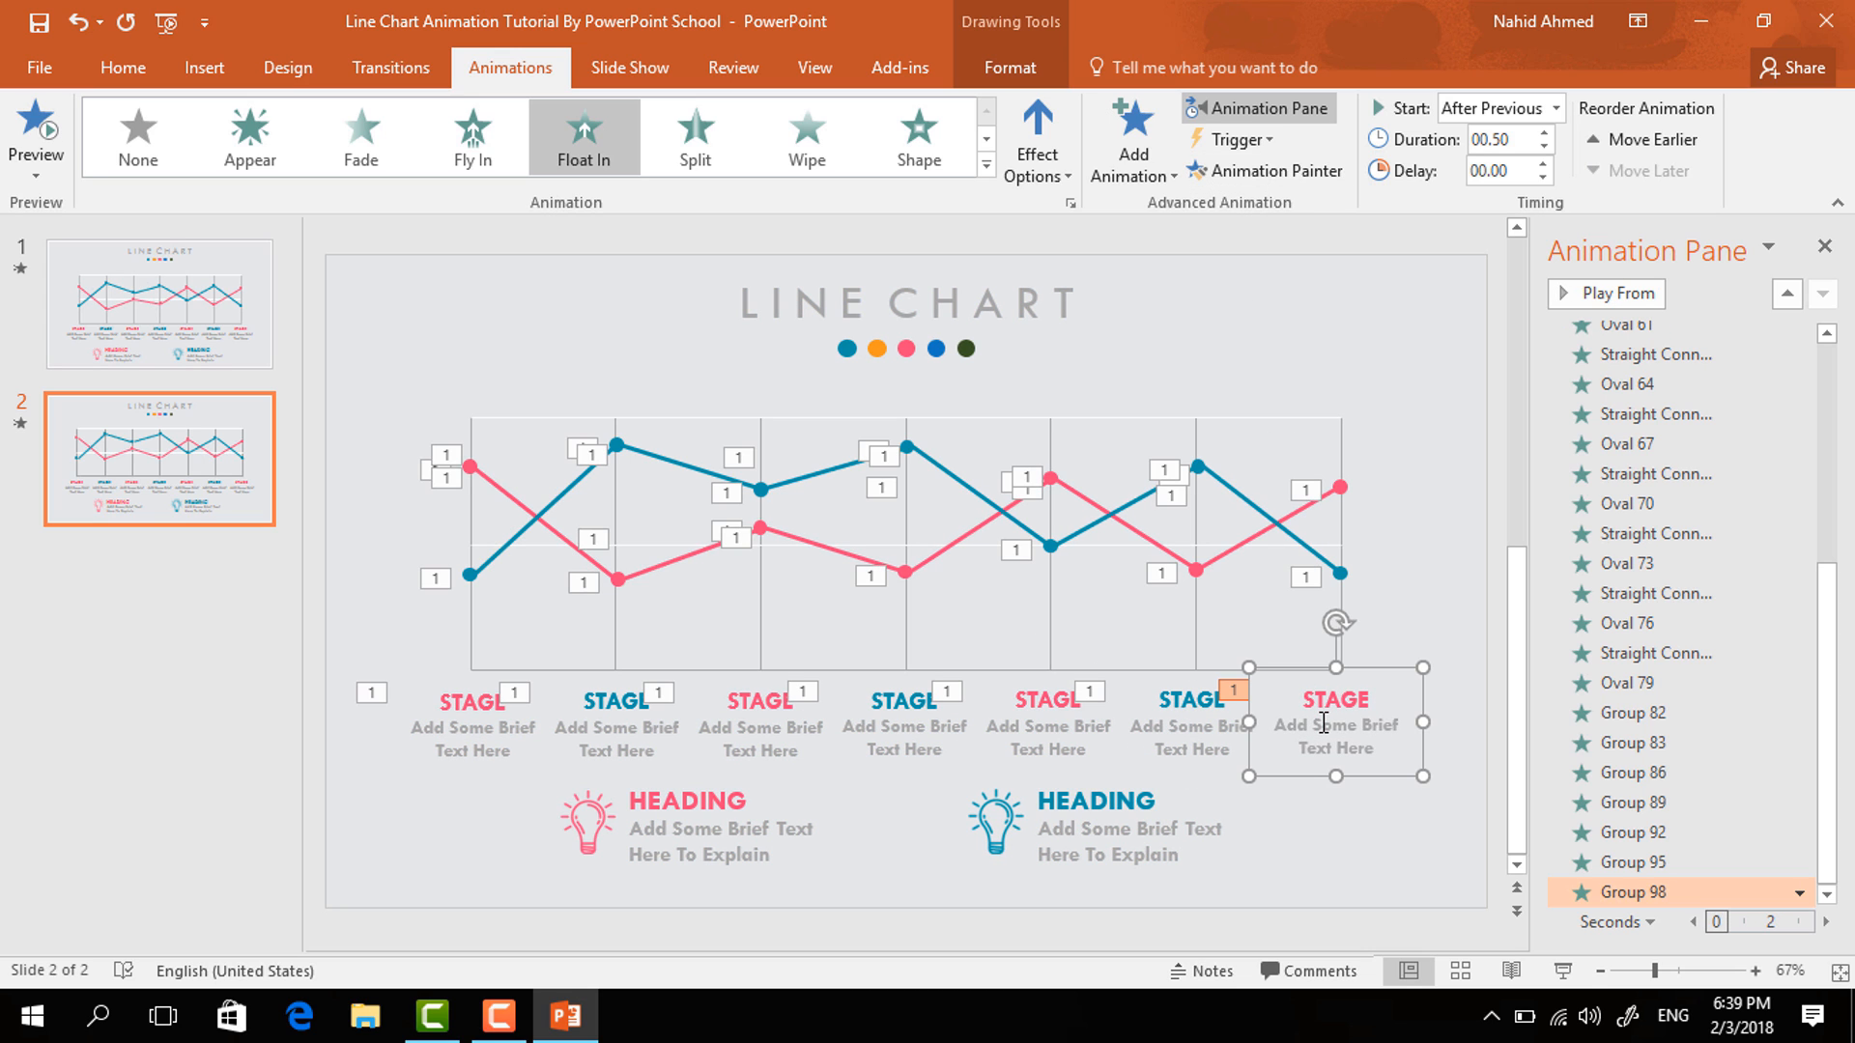
- Add a Zoom entrance to the pink HEADING group, set to start after the previous animation
left_click(761, 790)
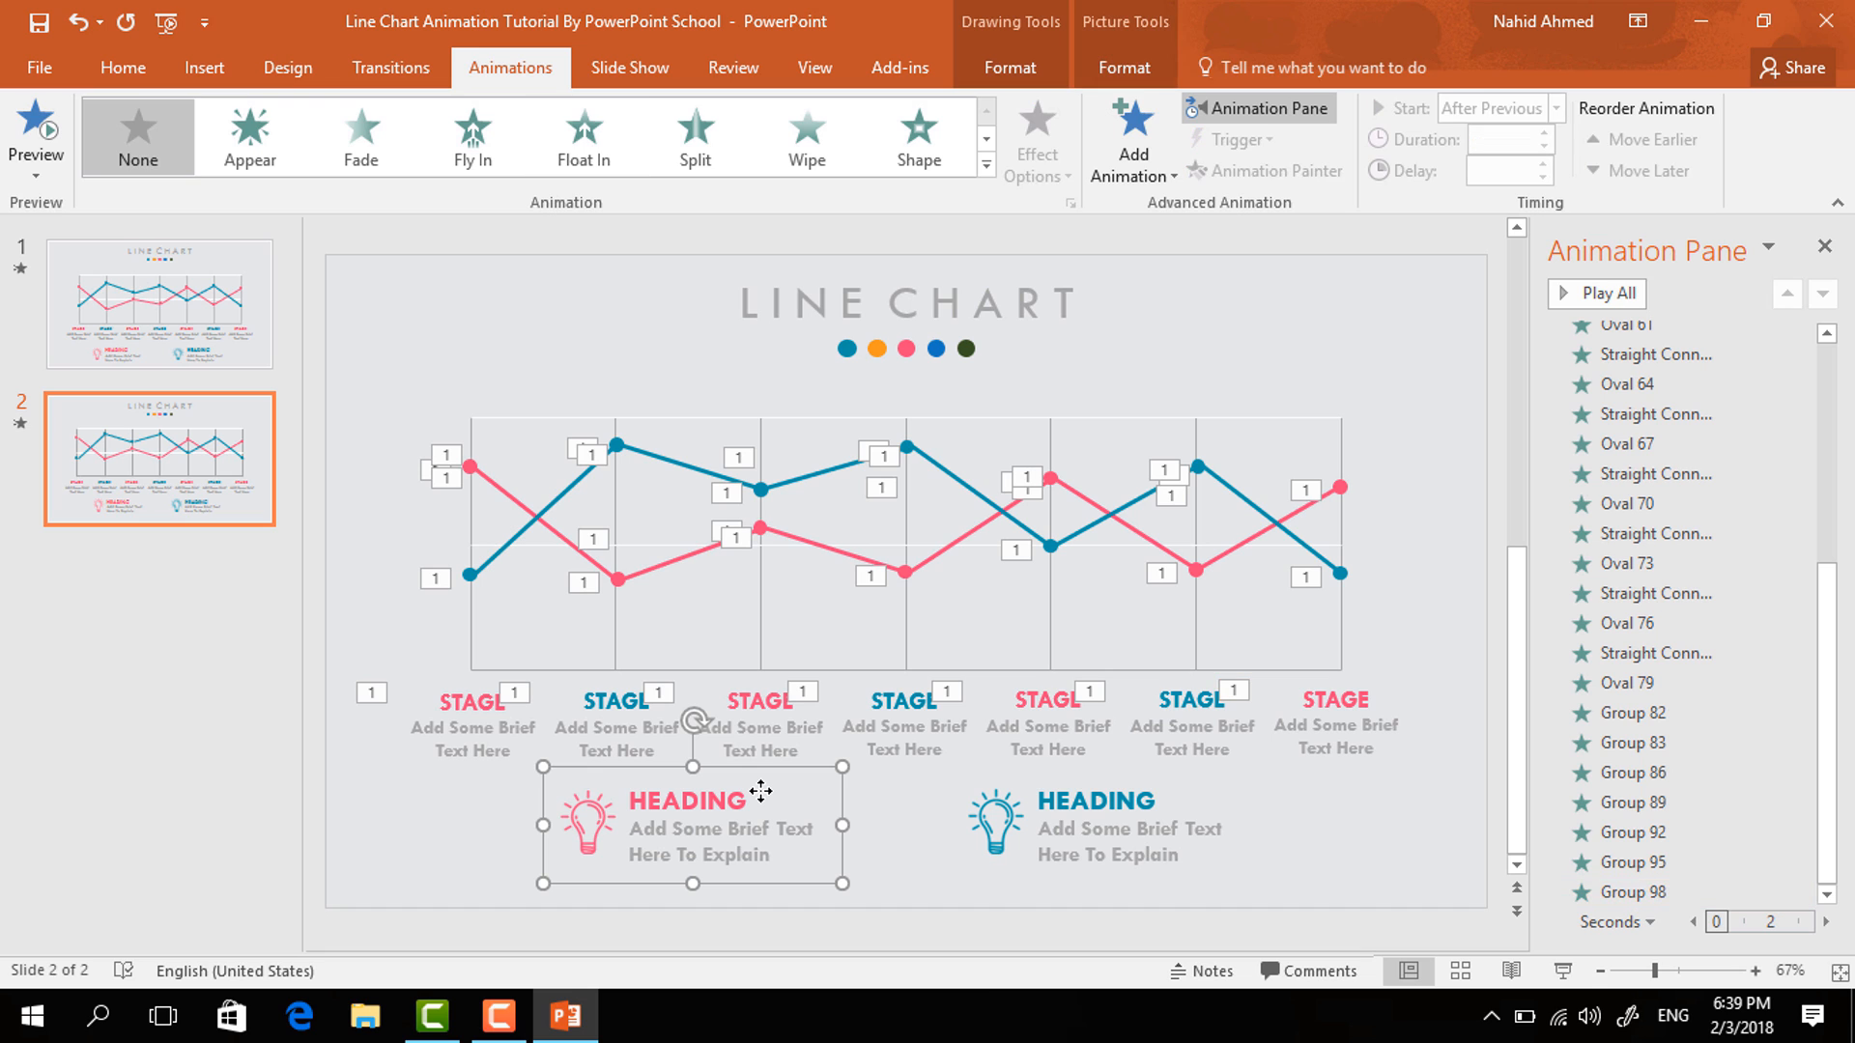
left_click(1157, 176)
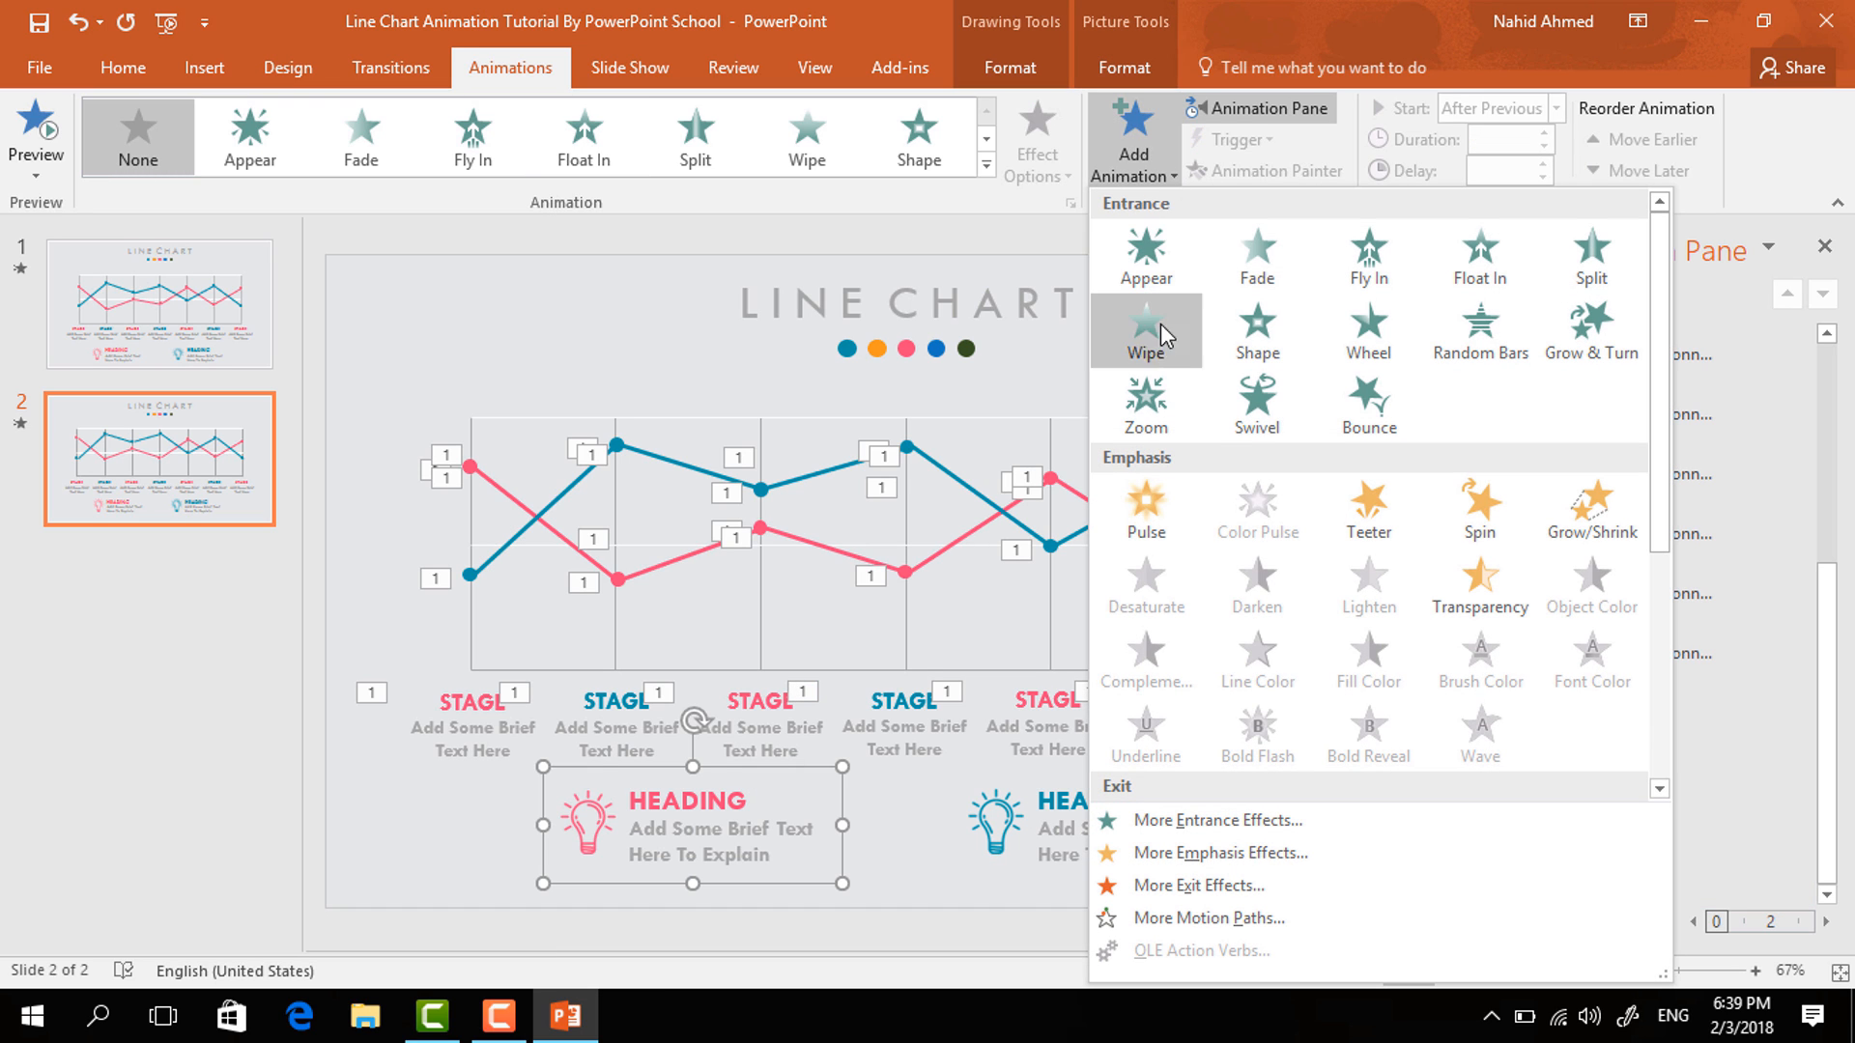
left_click(1140, 403)
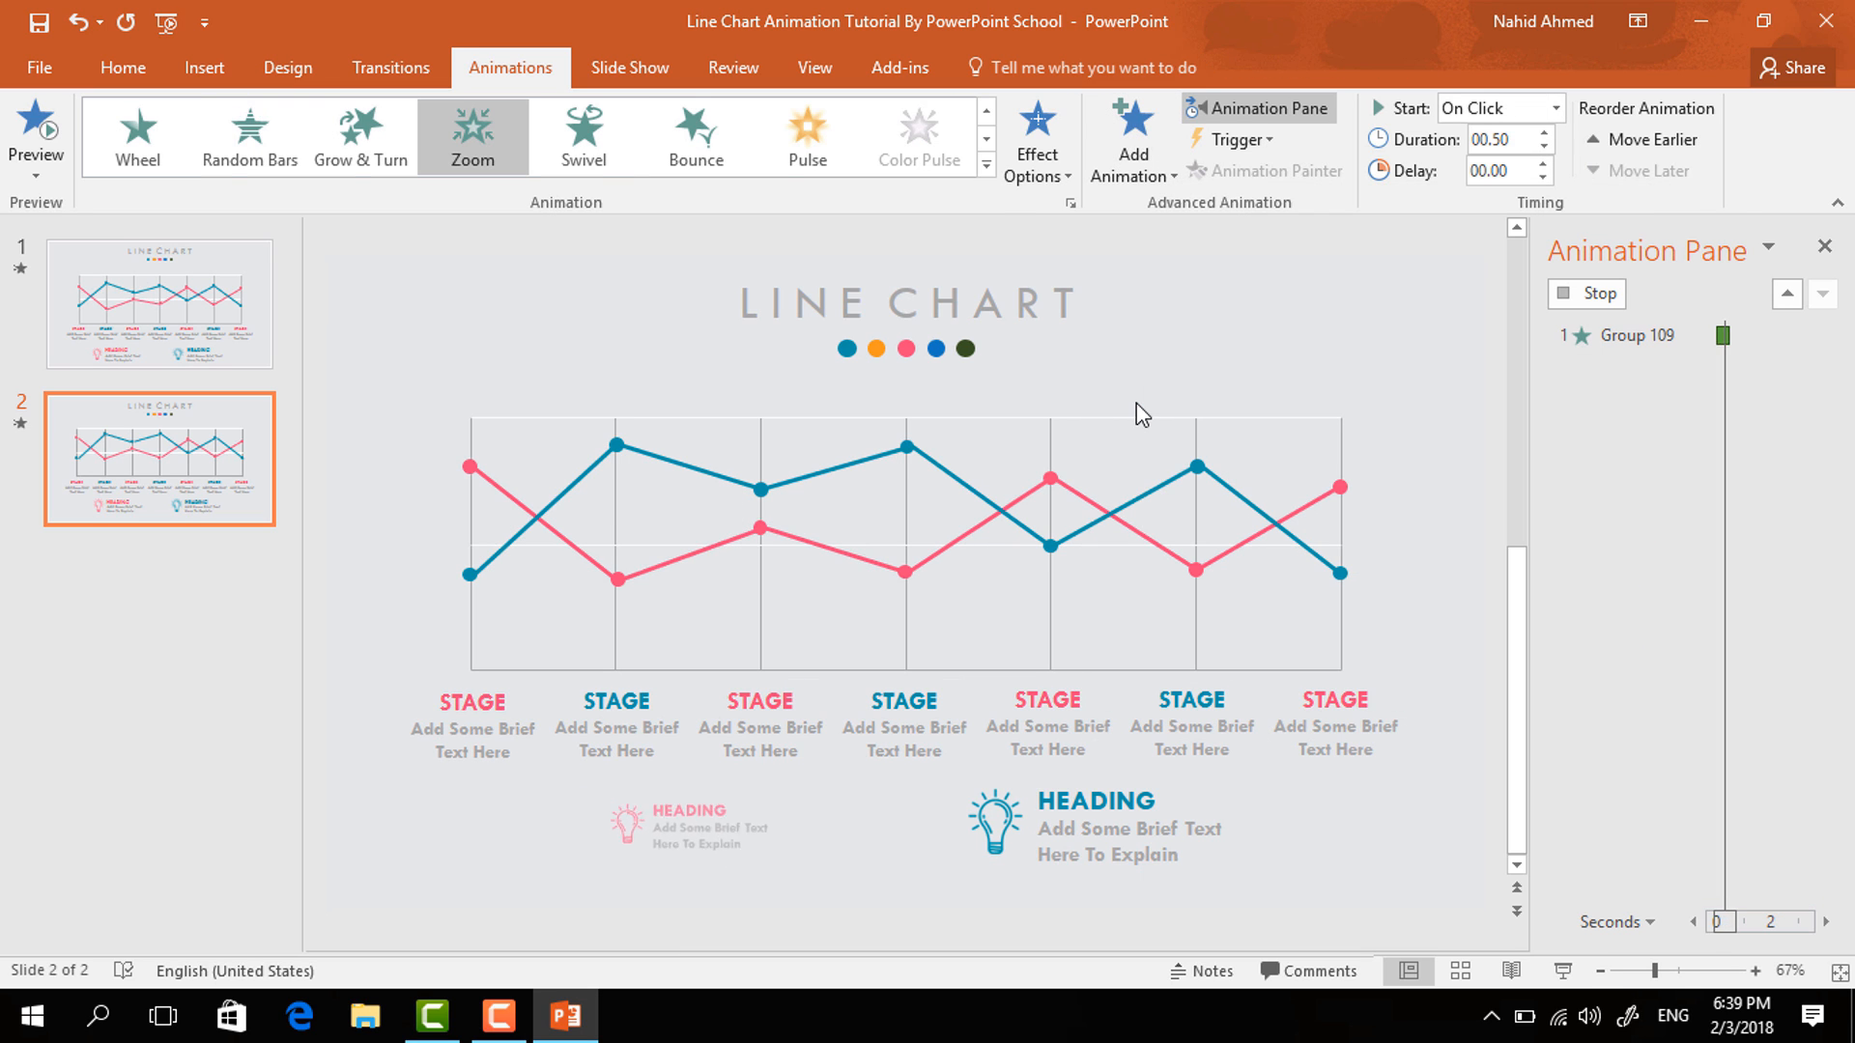
left_click(1555, 108)
left_click(1463, 190)
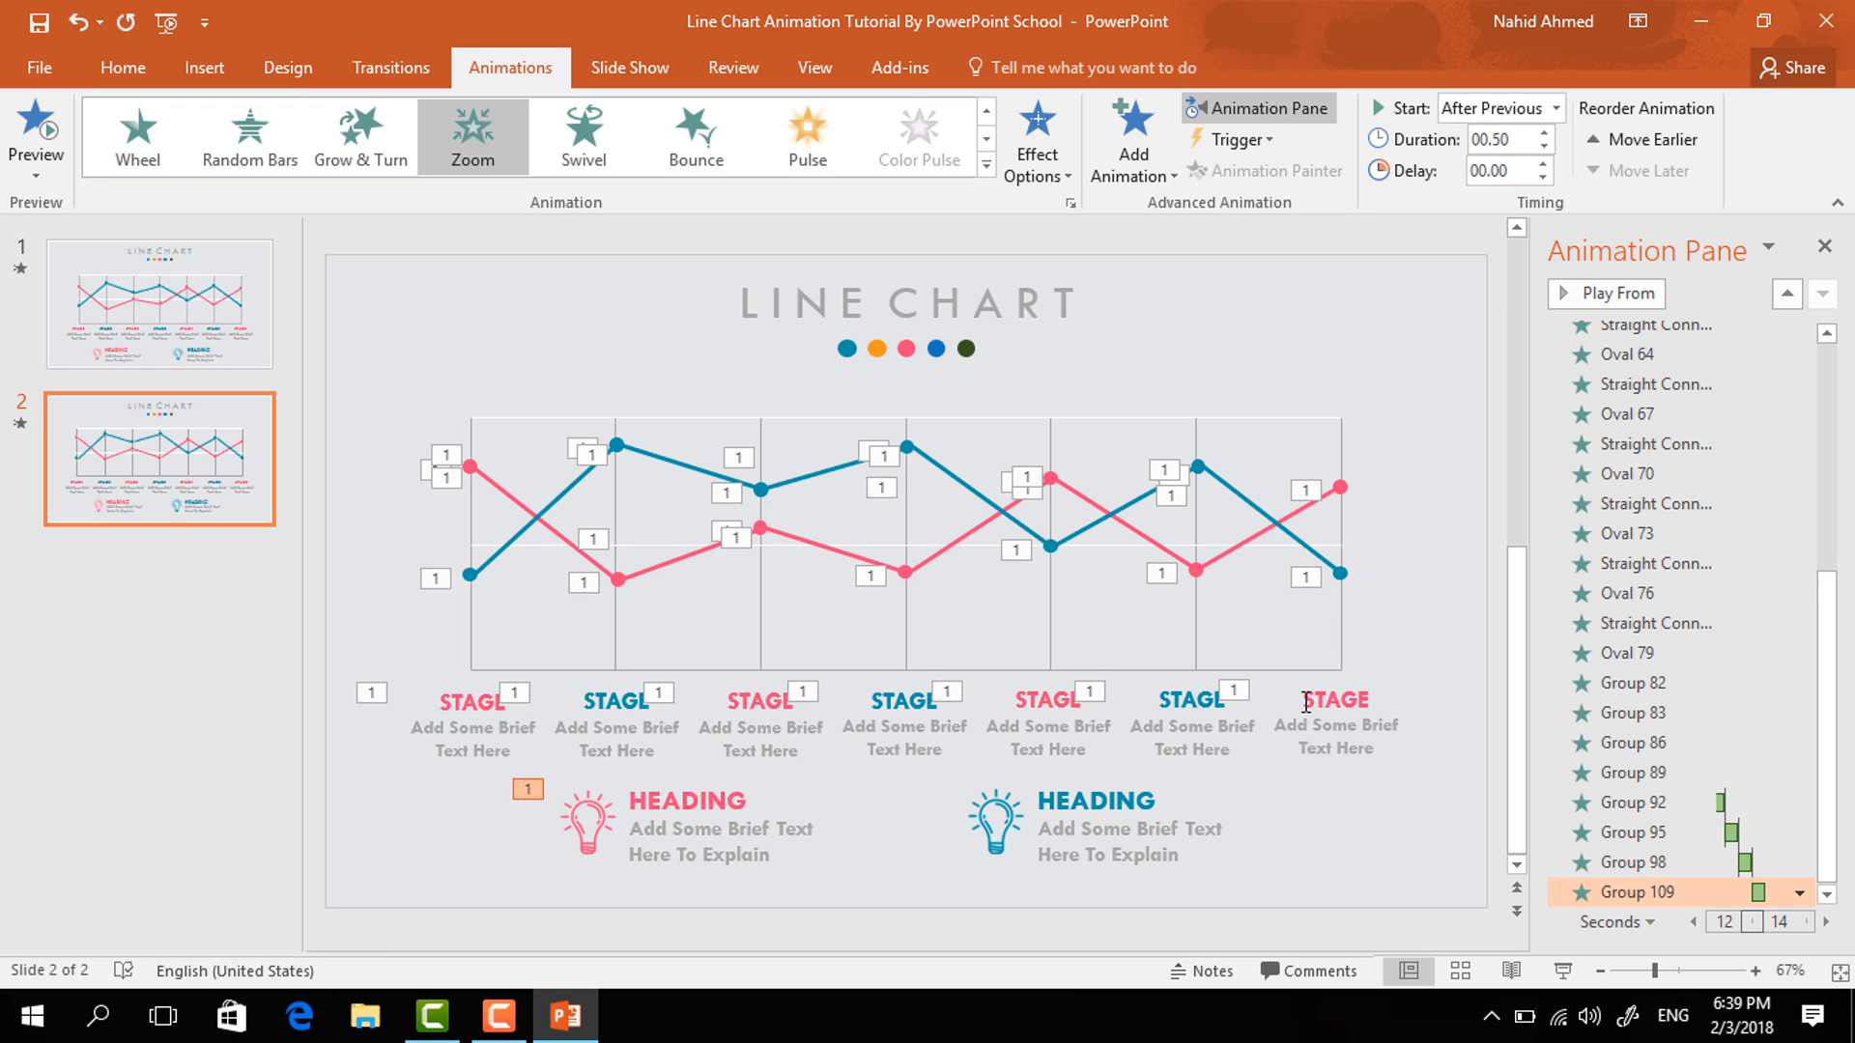
- Add a Zoom entrance to the blue HEADING group, set to start after the previous animation
left_click(1172, 807)
left_click(1133, 159)
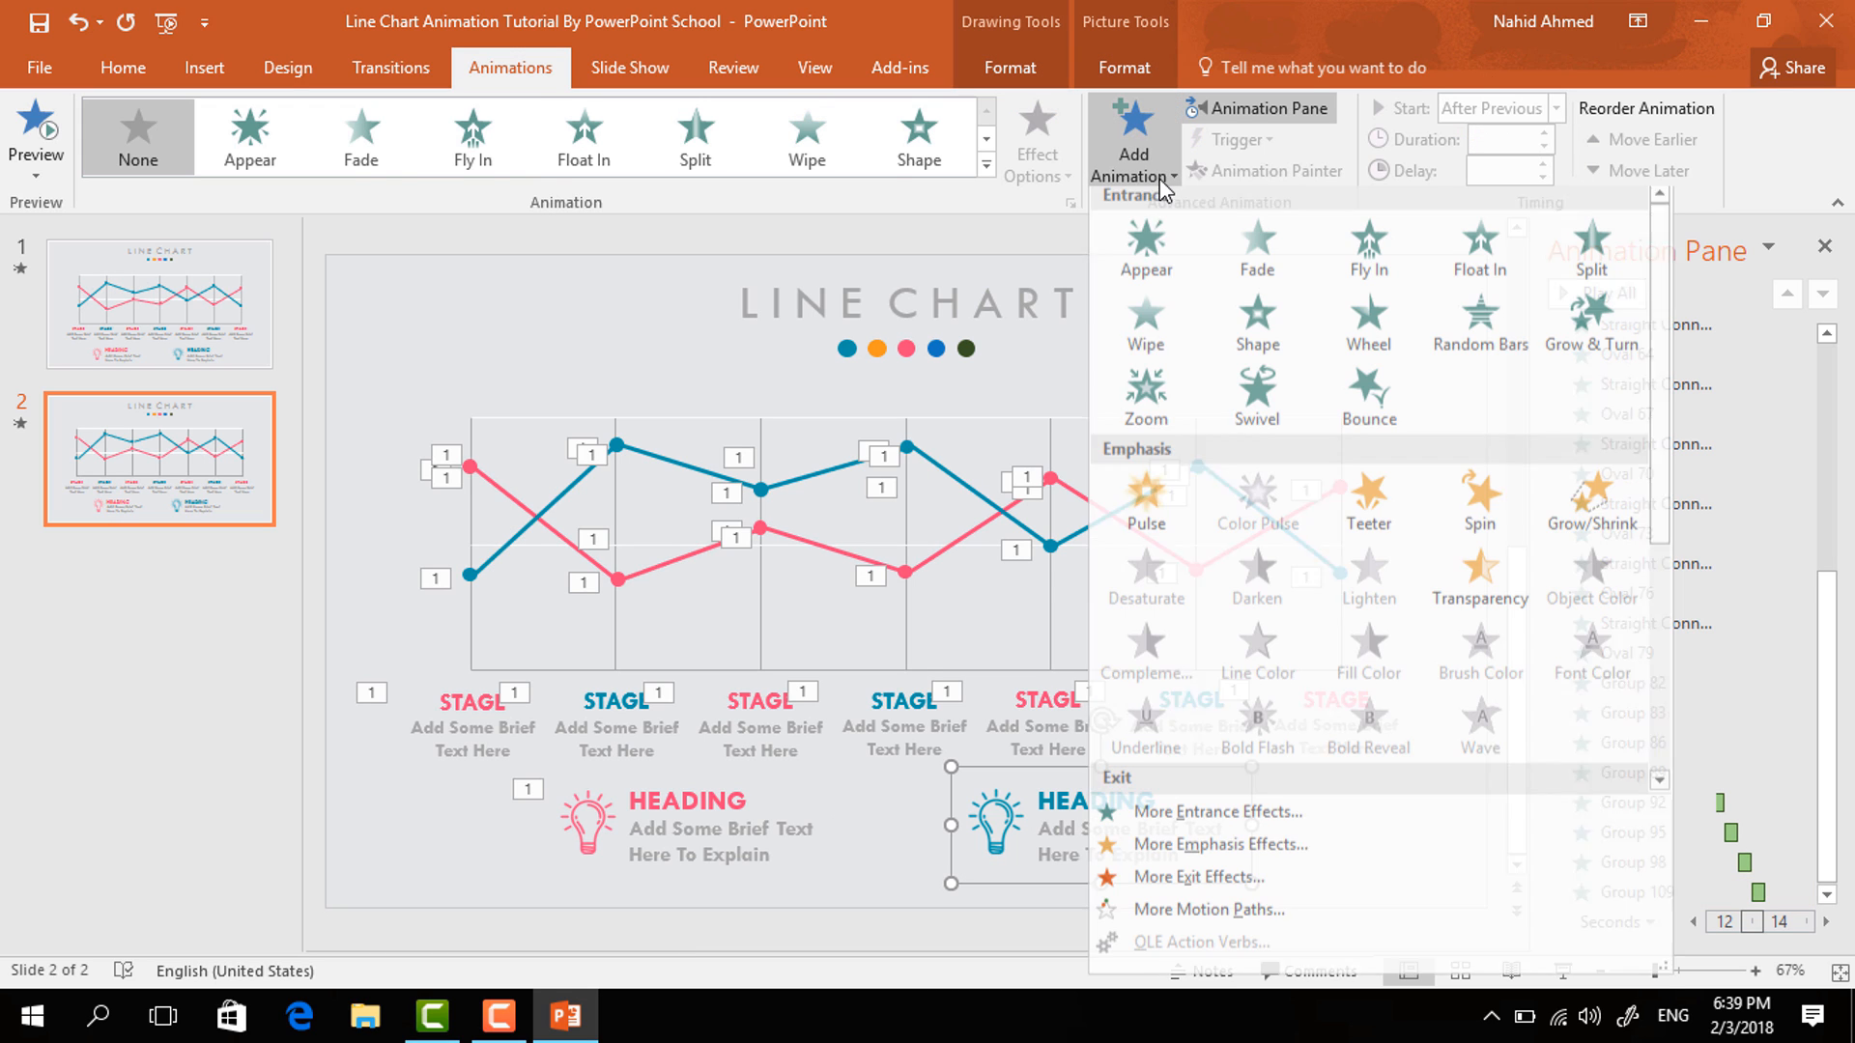
left_click(1149, 409)
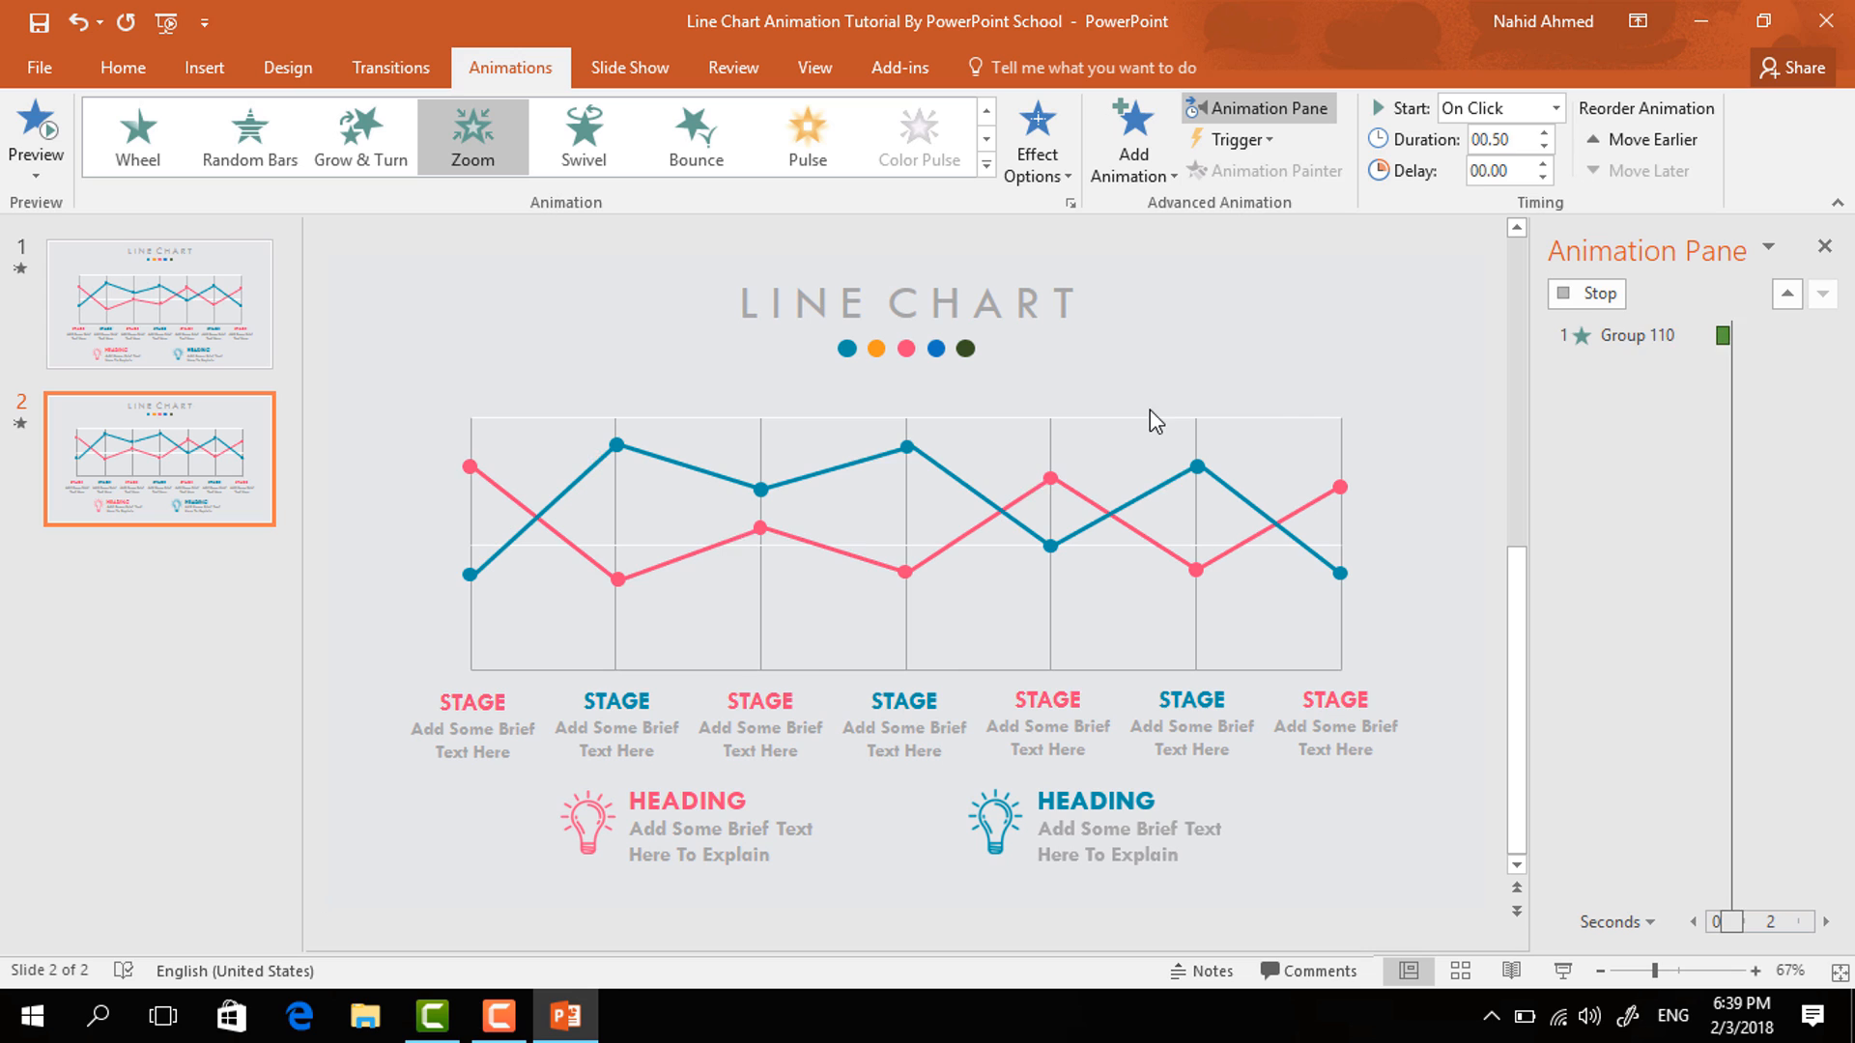
left_click(1555, 109)
left_click(1478, 190)
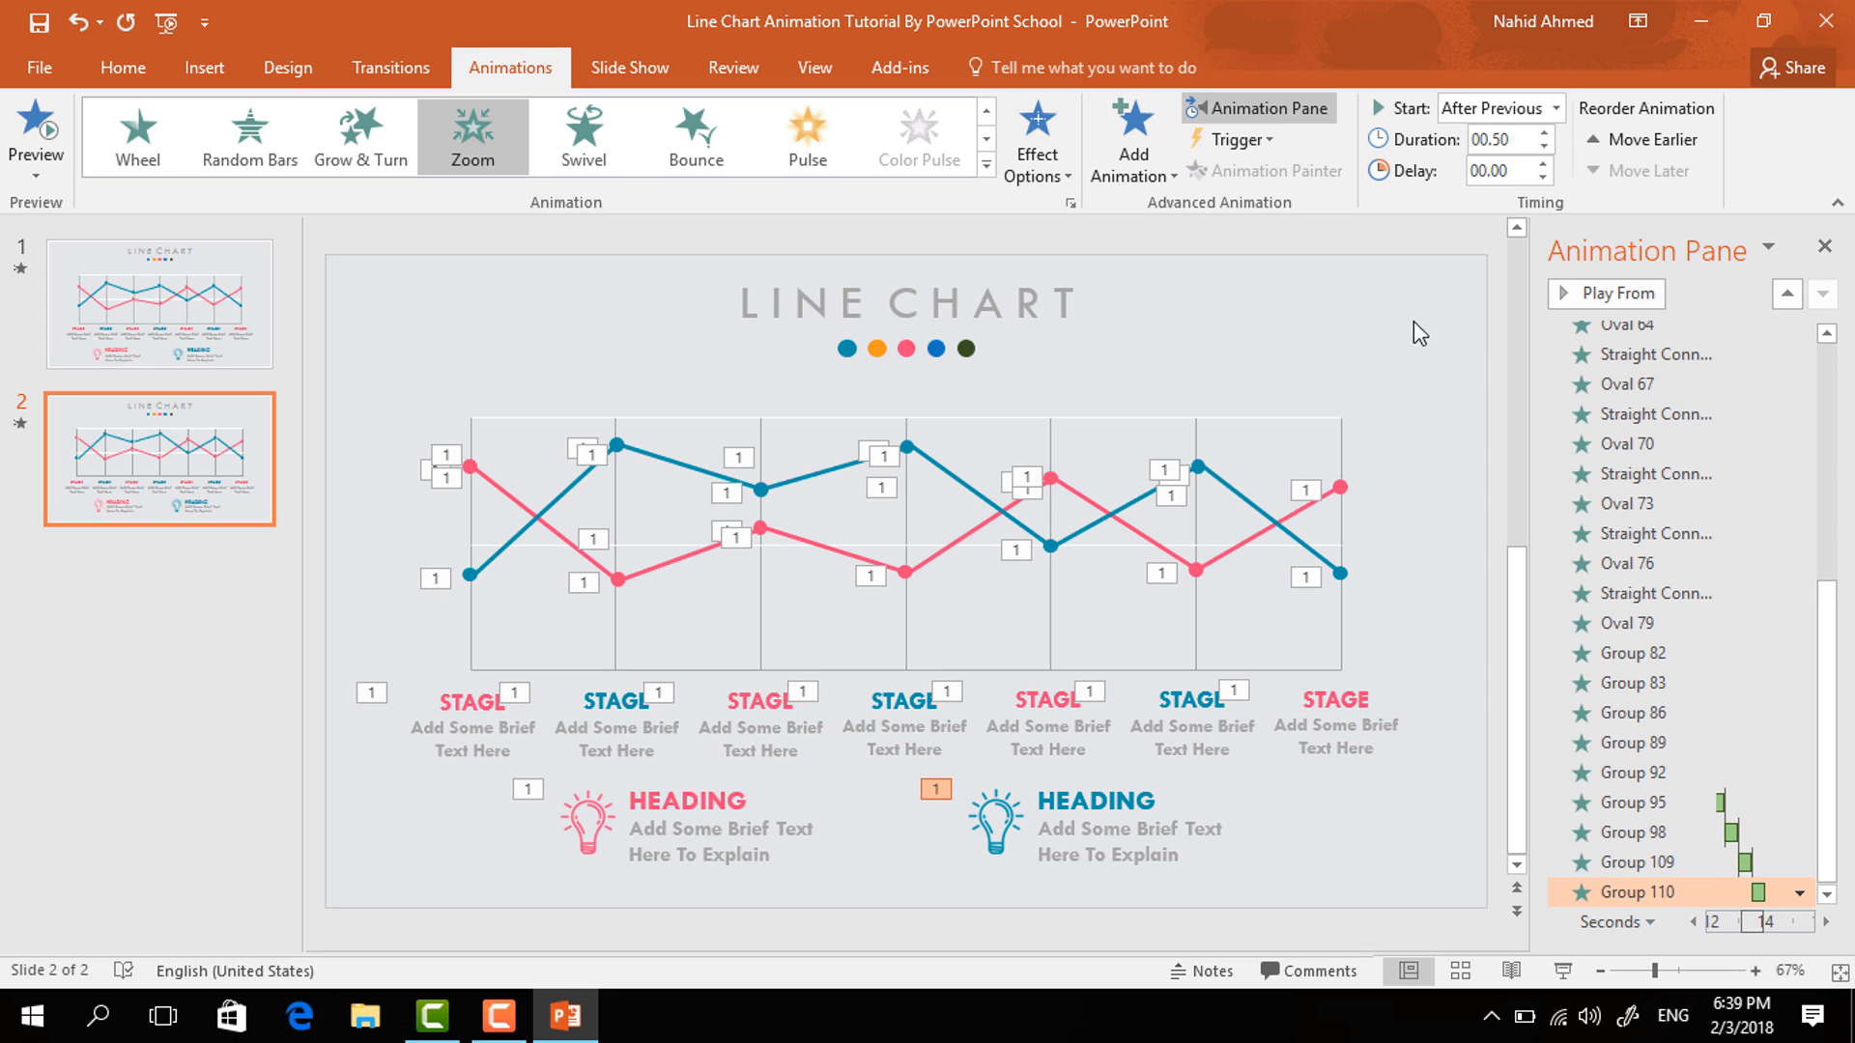
- Close the Animation Pane and start the slide show to preview the animations
left_click(1410, 362)
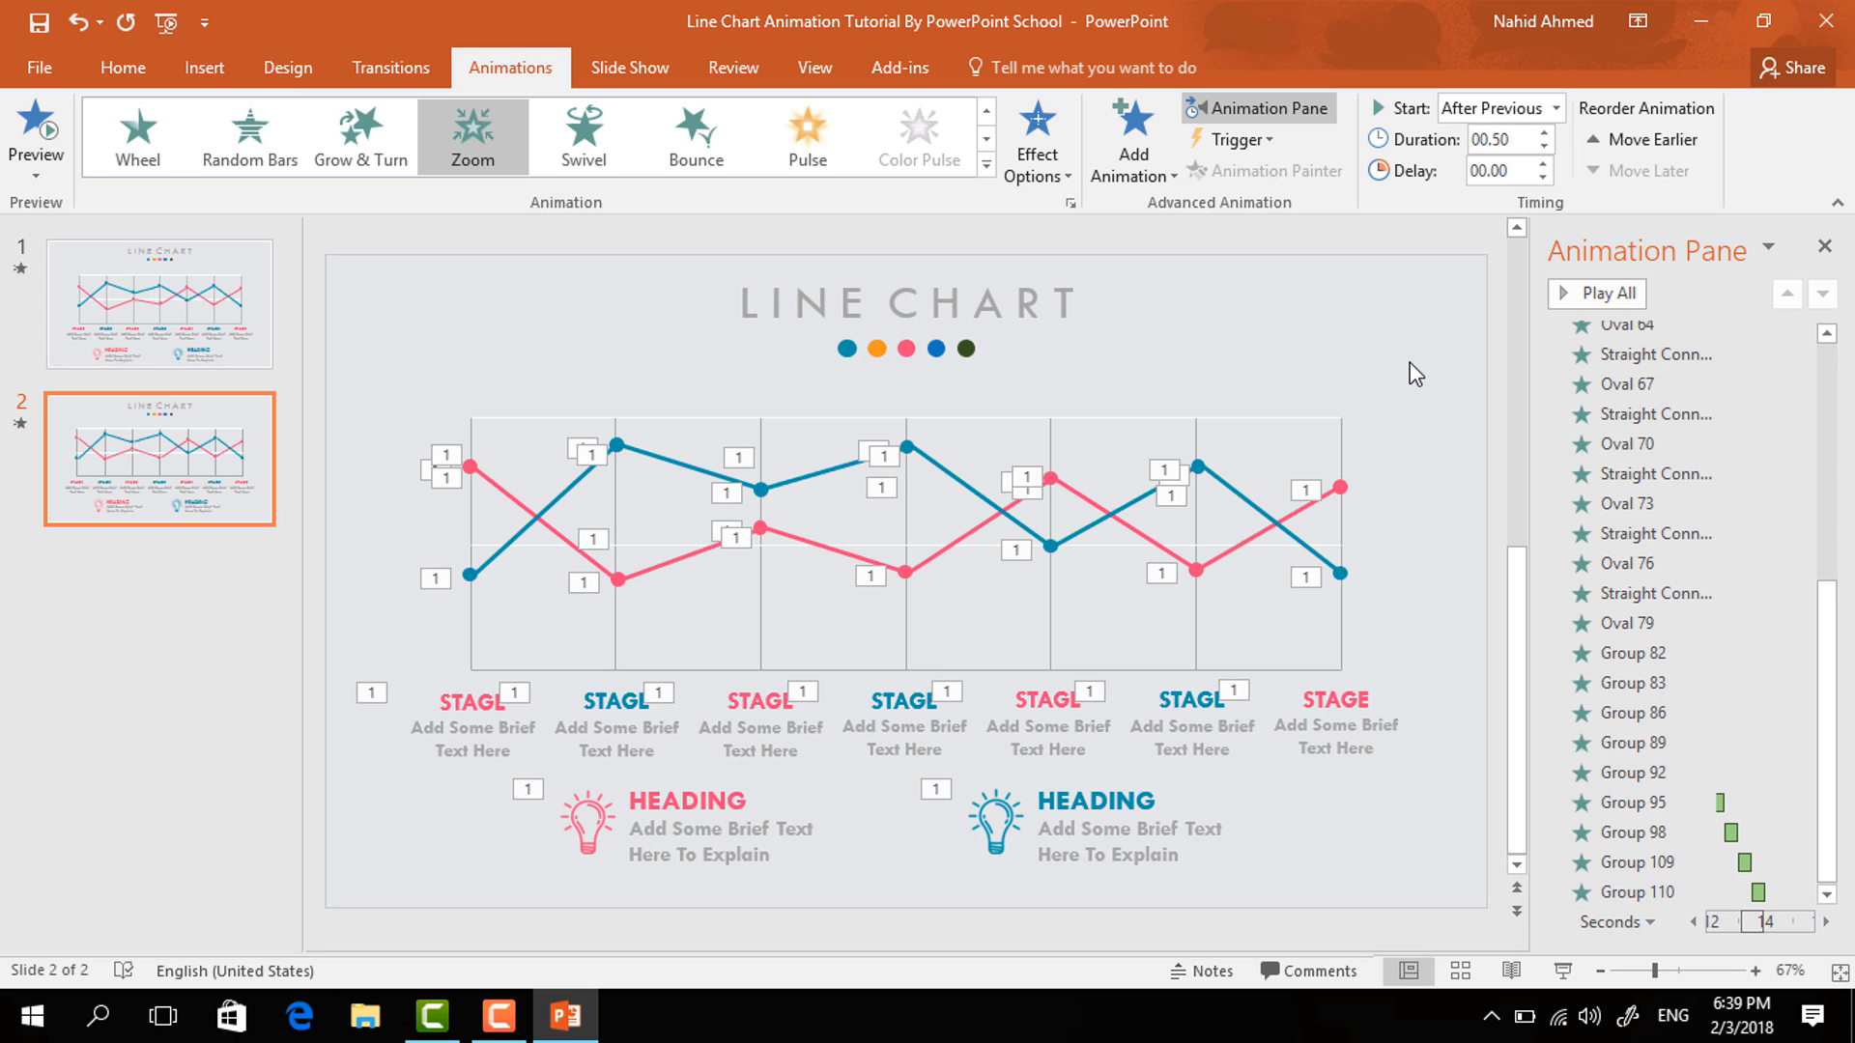
left_click(1824, 247)
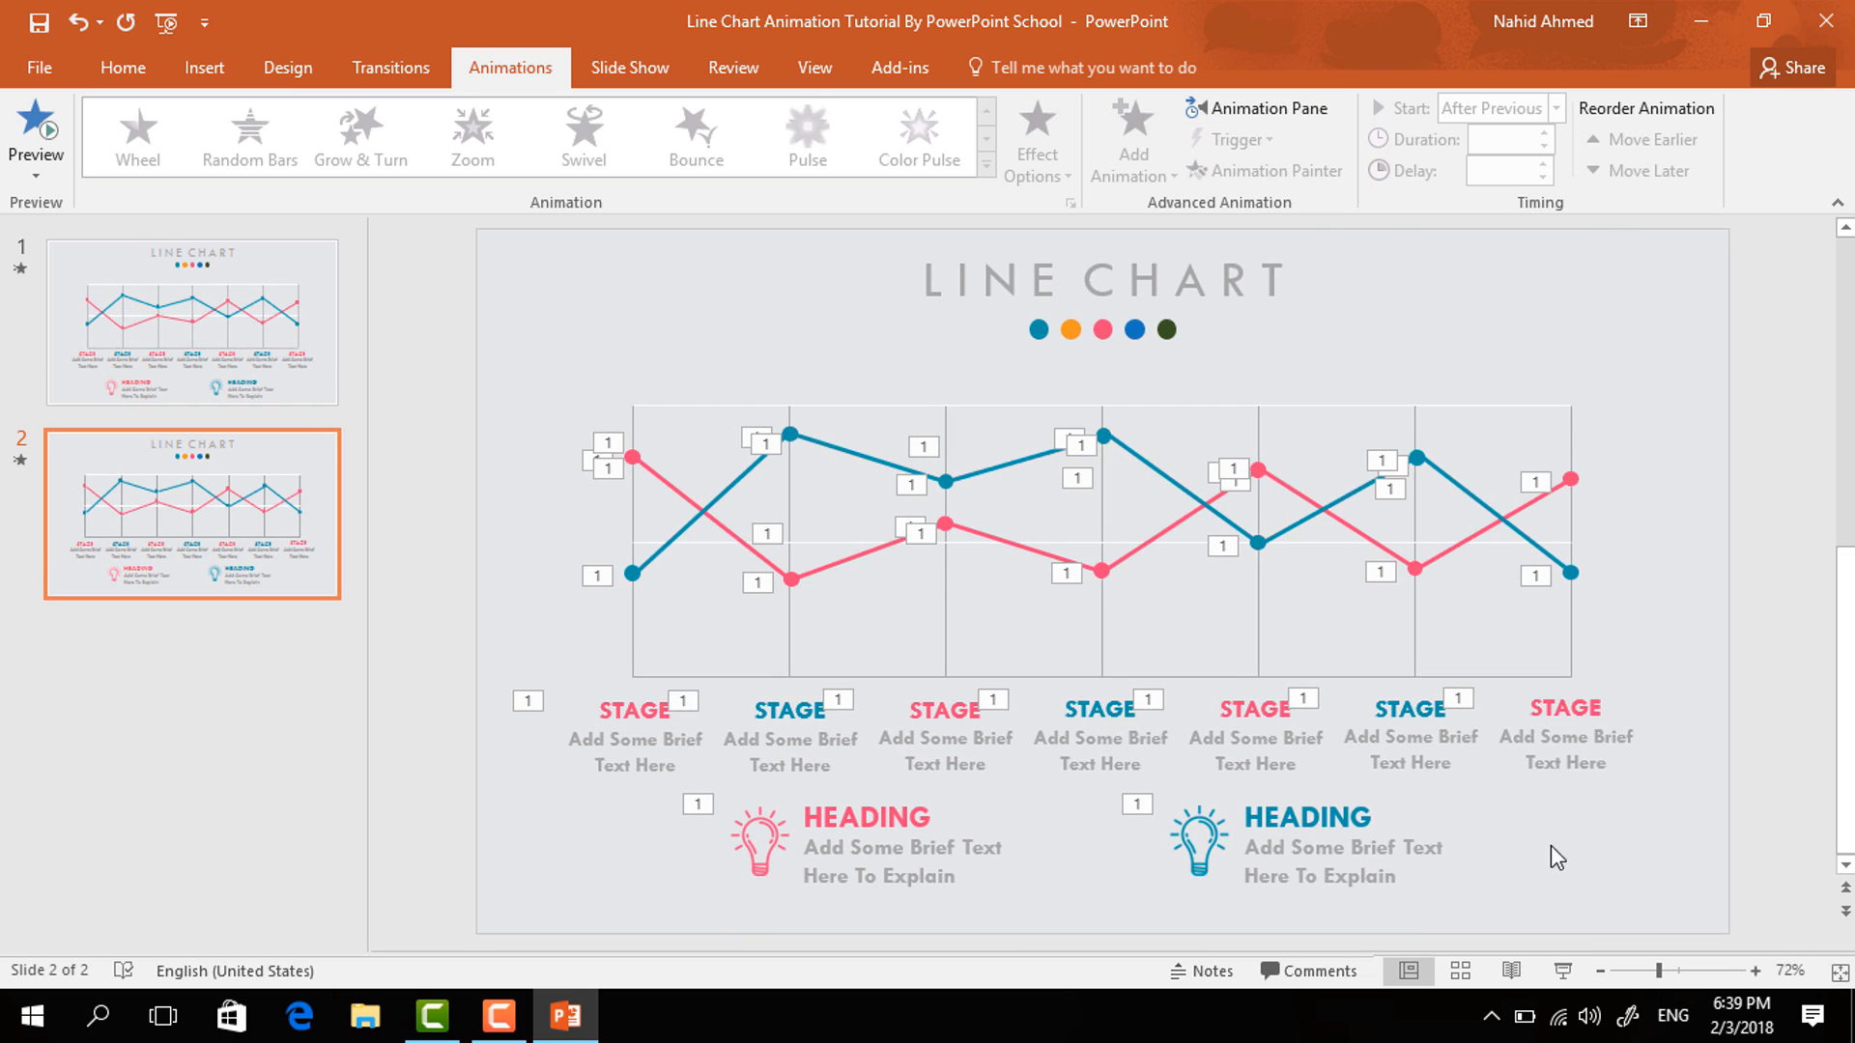
left_click(1559, 969)
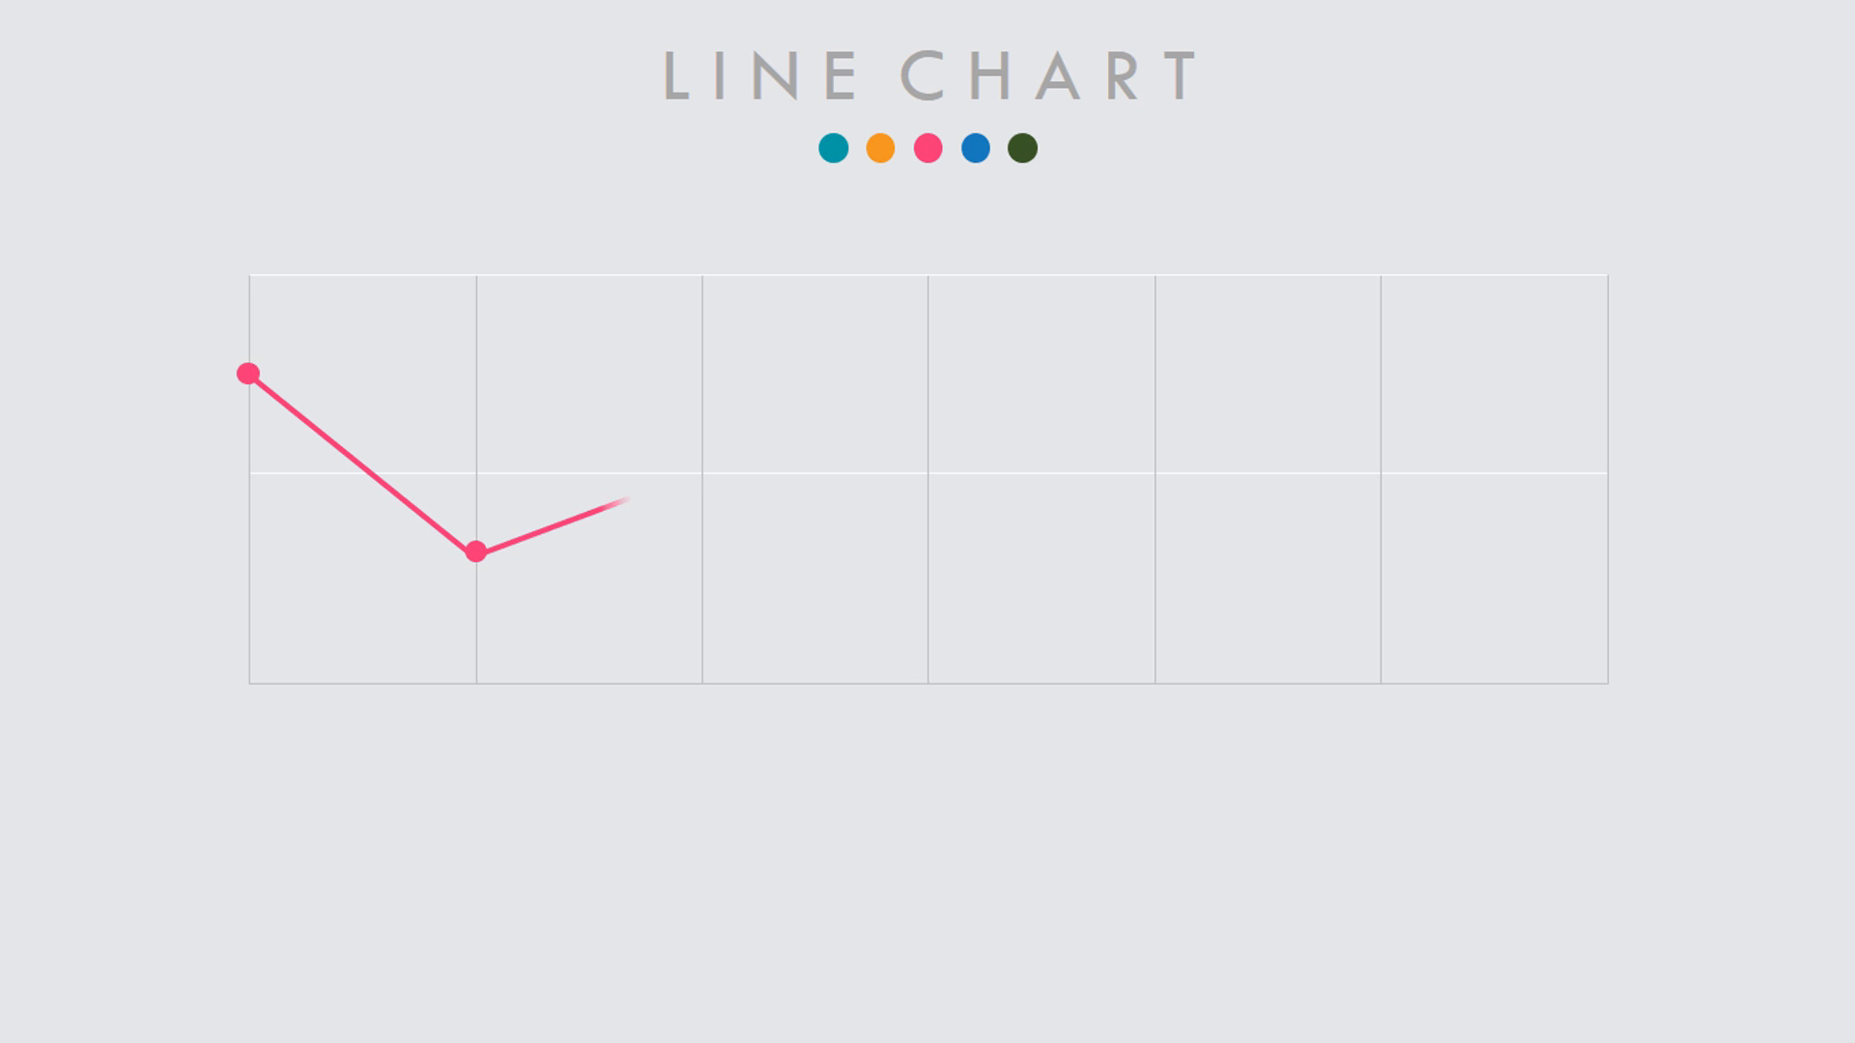